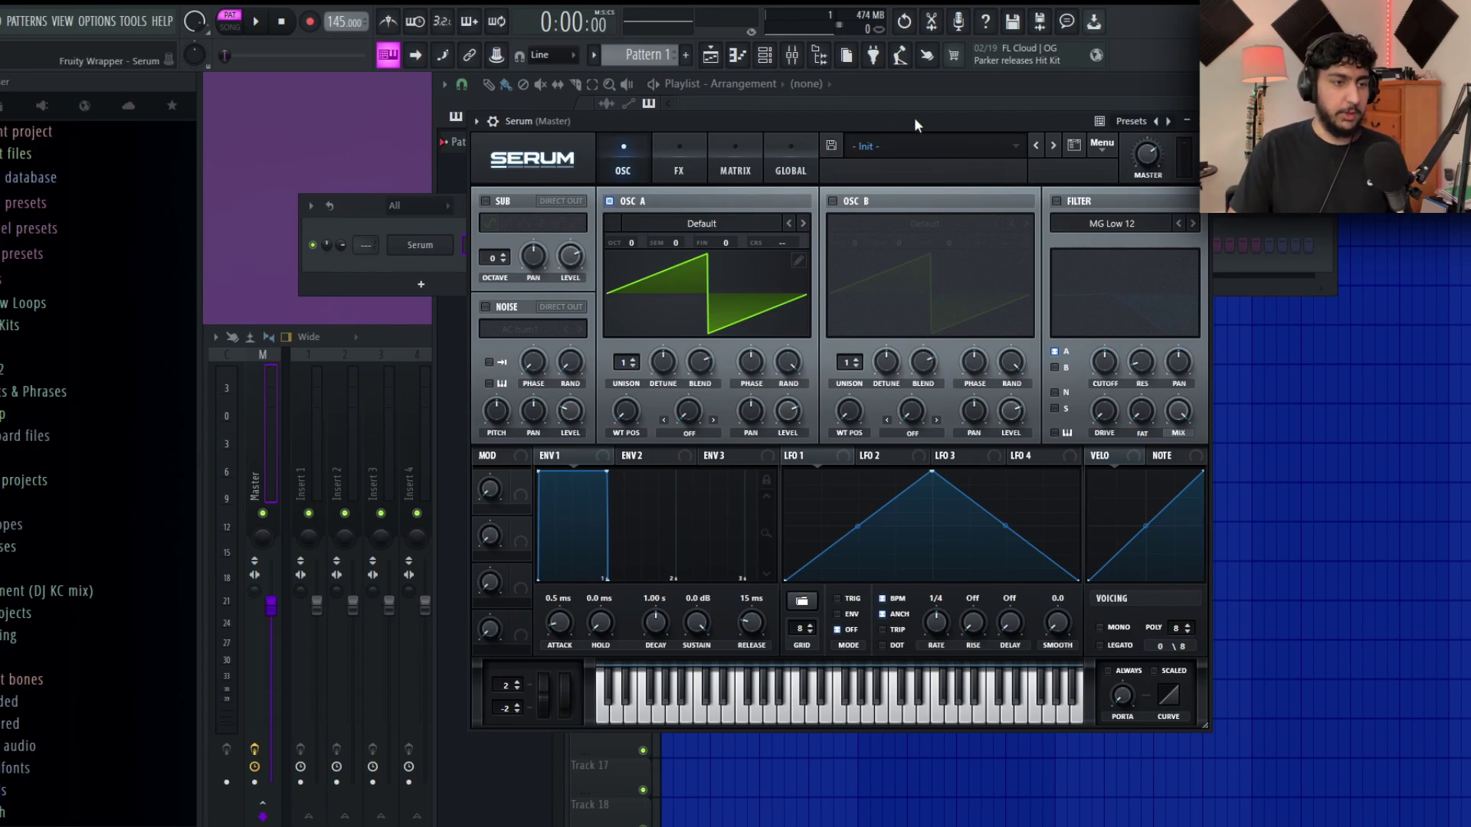
Audition the BASS - Guts preset from the ! IGNITE SERUM BANK and switch to the following preset, BASS - New Growler.
click(952, 152)
mouse_move(949, 169)
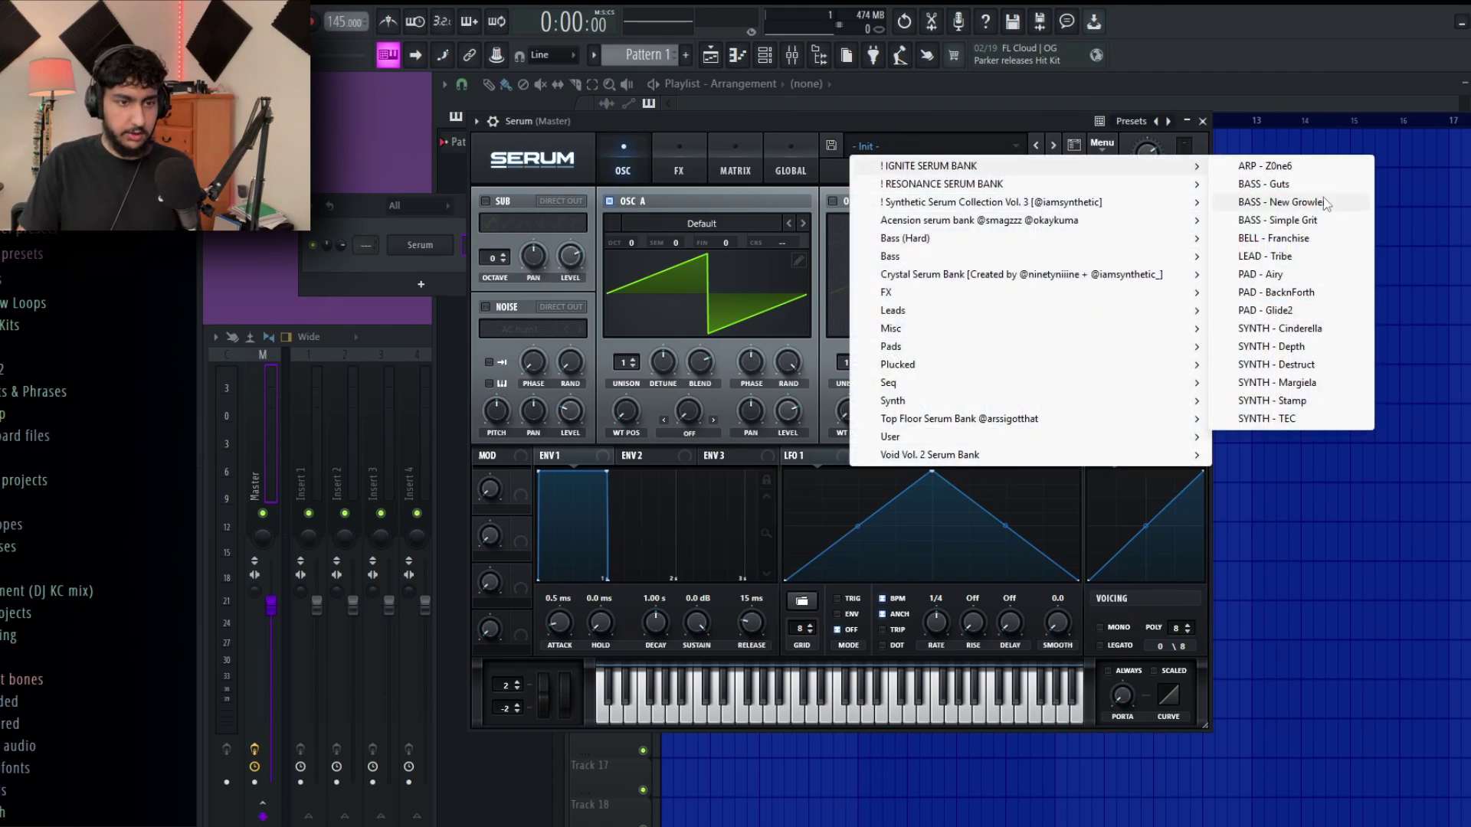
click(1278, 185)
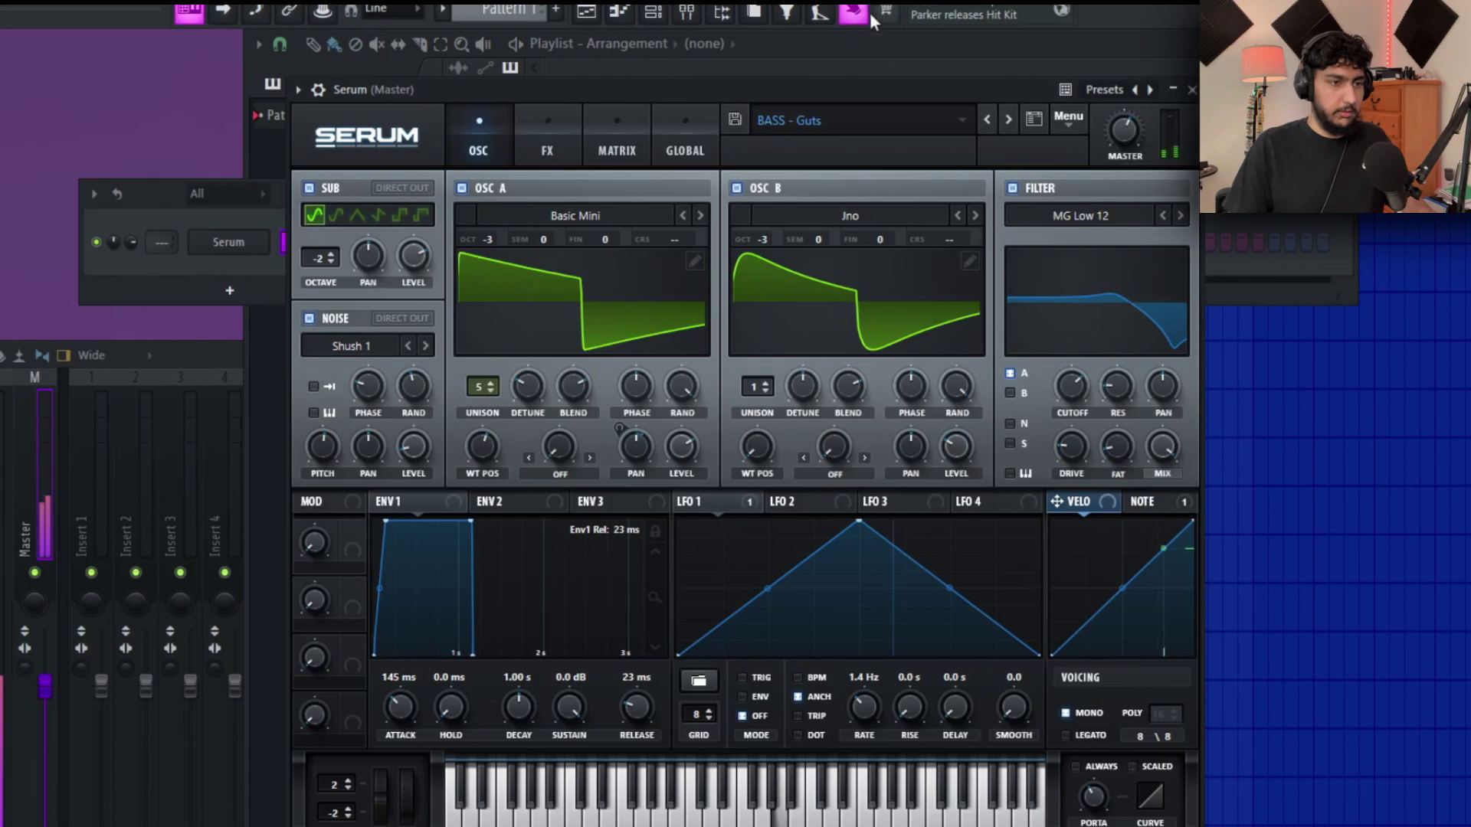
click(1008, 121)
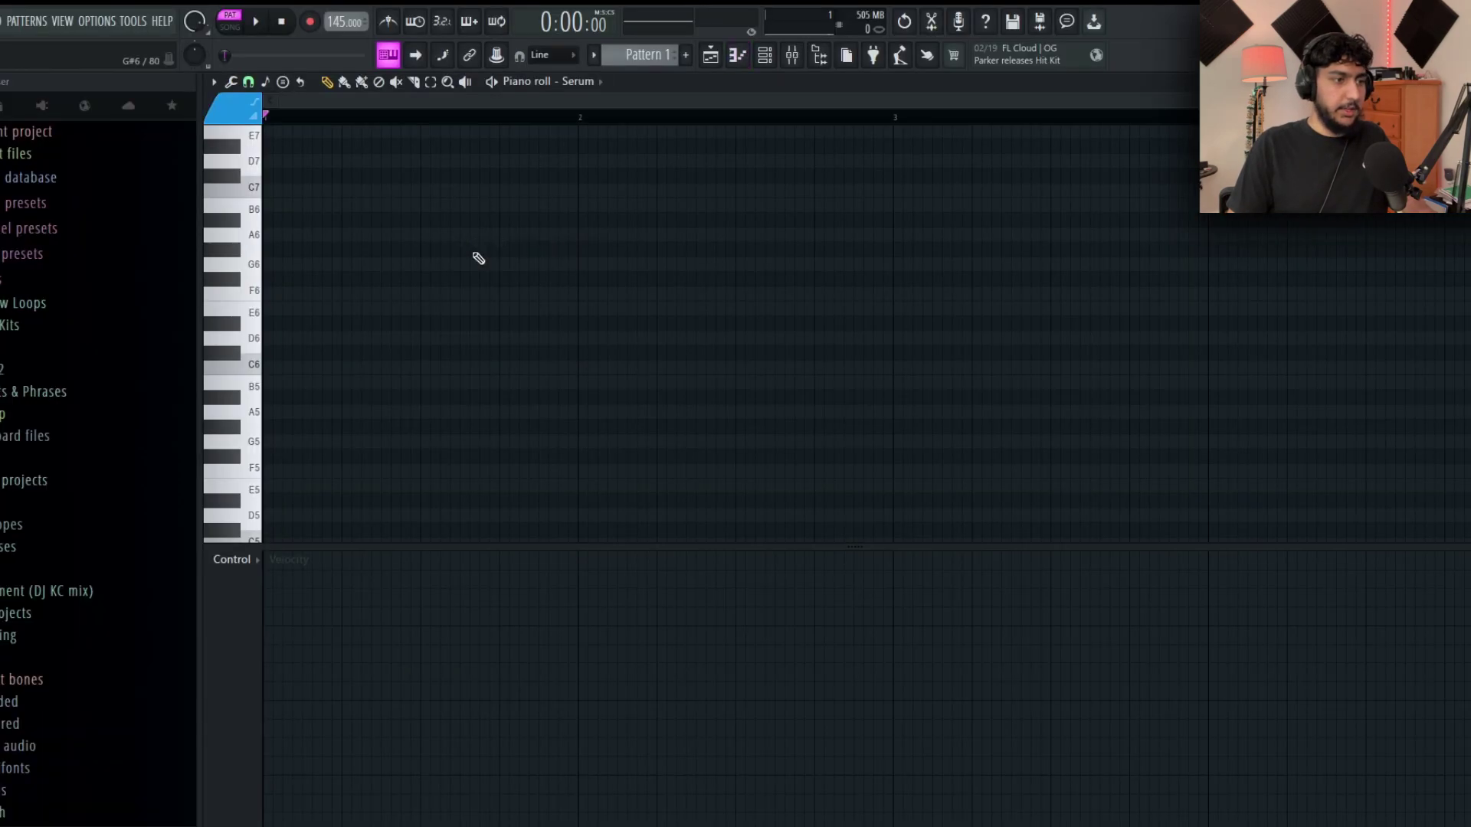
Write a four-bar Serum bassline: two long D5 notes, the second shortened to make room for a D#5 ending at bar 5.
scroll(460, 256, down, 3)
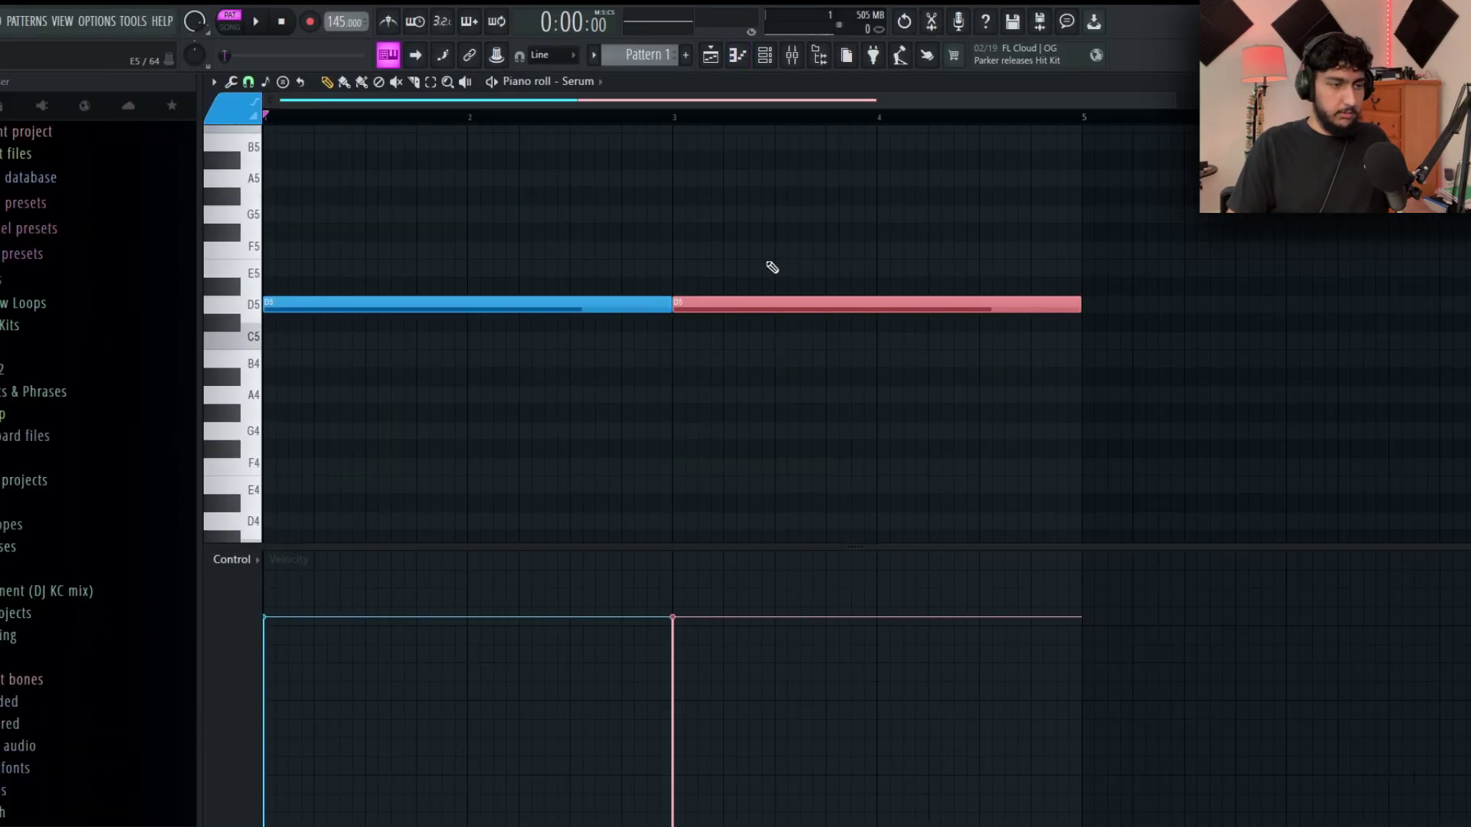
key(space)
click(989, 303)
drag(1044, 302, 776, 273)
key(ctrl+l)
scroll(969, 230, right, 3)
scroll(973, 232, down, 2)
Duplicate the four-bar bass phrase so the pattern runs to bar 9, and deselect the notes.
key(space)
key(ctrl+b)
key(ctrl+d)
scroll(759, 217, down, 2)
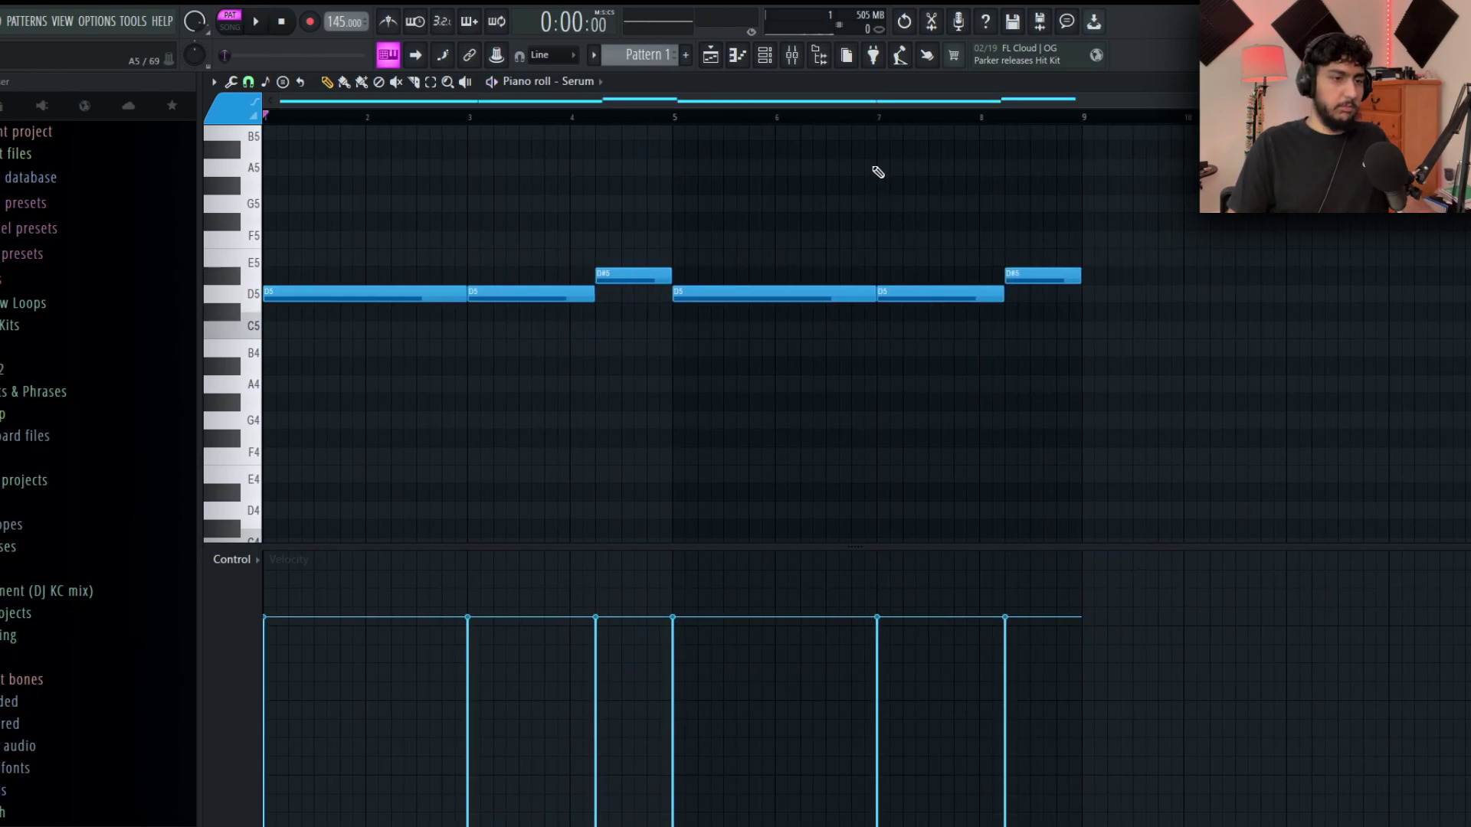
Play the bassline from bar 7 and place a G5 note near the end of the final bar.
click(882, 119)
key(space)
scroll(976, 222, right, 1)
scroll(969, 235, up, 2)
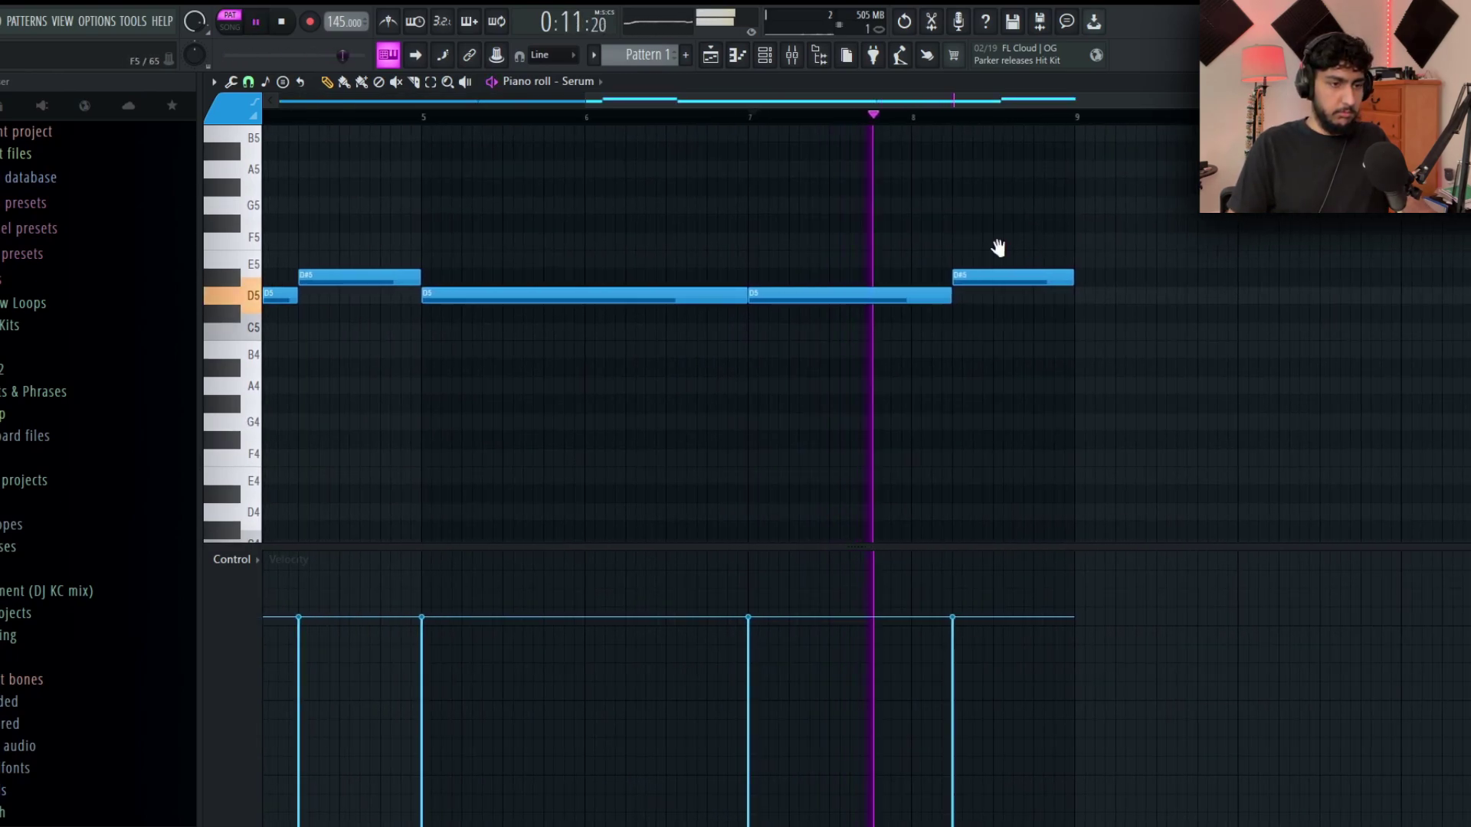
drag(1020, 264, 897, 317)
key(space)
click(964, 245)
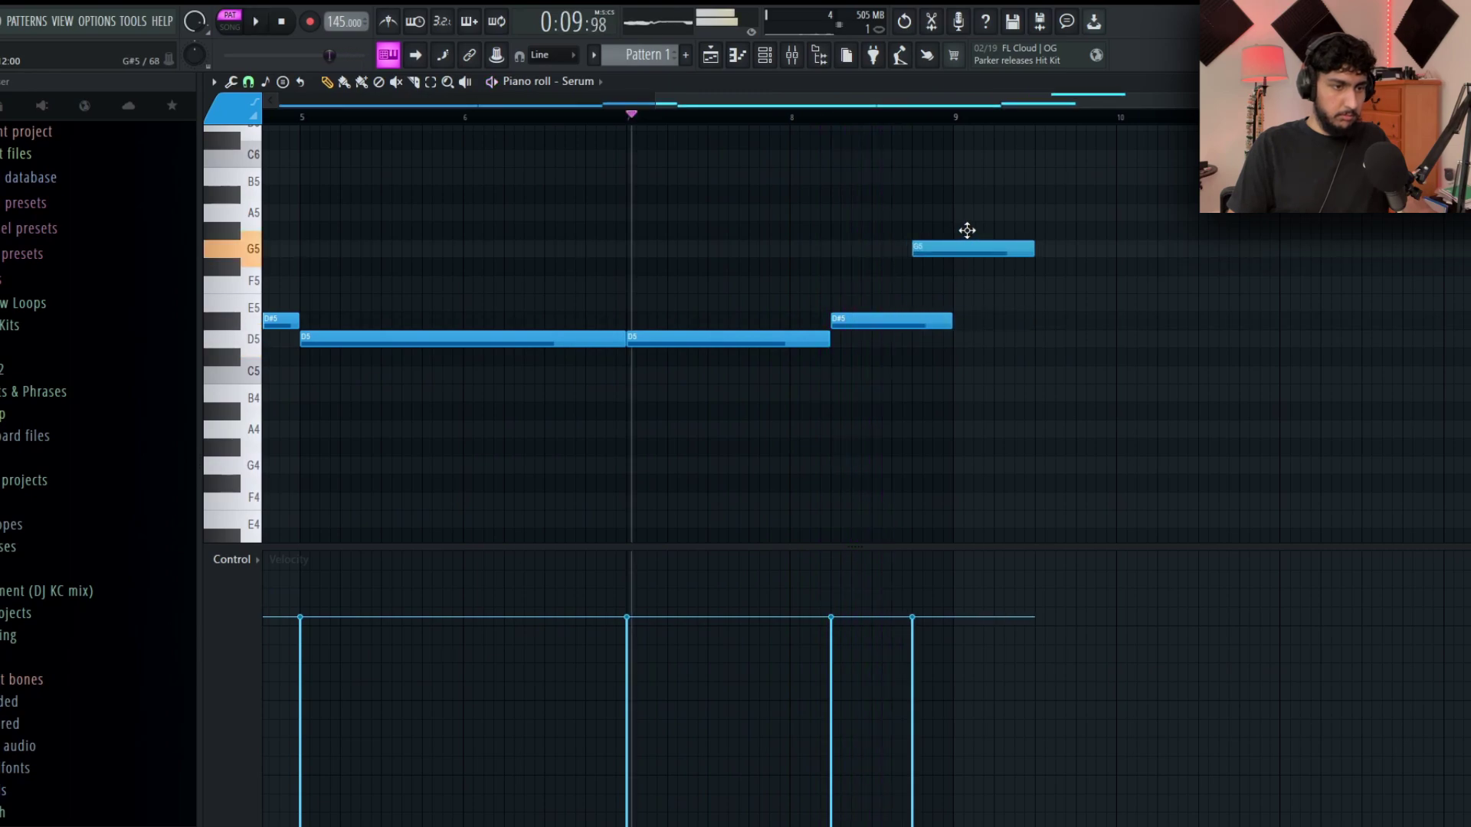
Shorten the last D#5 note and fit the short G5 note directly after it, ending at bar 9.
key(space)
drag(1066, 359, 825, 217)
key(ctrl+l)
key(ctrl+d)
drag(1113, 251, 914, 248)
key(space)
Review the bassline from the start, examining the repeated D5 notes, the two D#5 notes and the closing G5.
scroll(891, 159, down, 3)
click(266, 117)
scroll(618, 194, down, 3)
scroll(797, 230, up, 2)
drag(1115, 368, 164, 193)
key(ctrl+d)
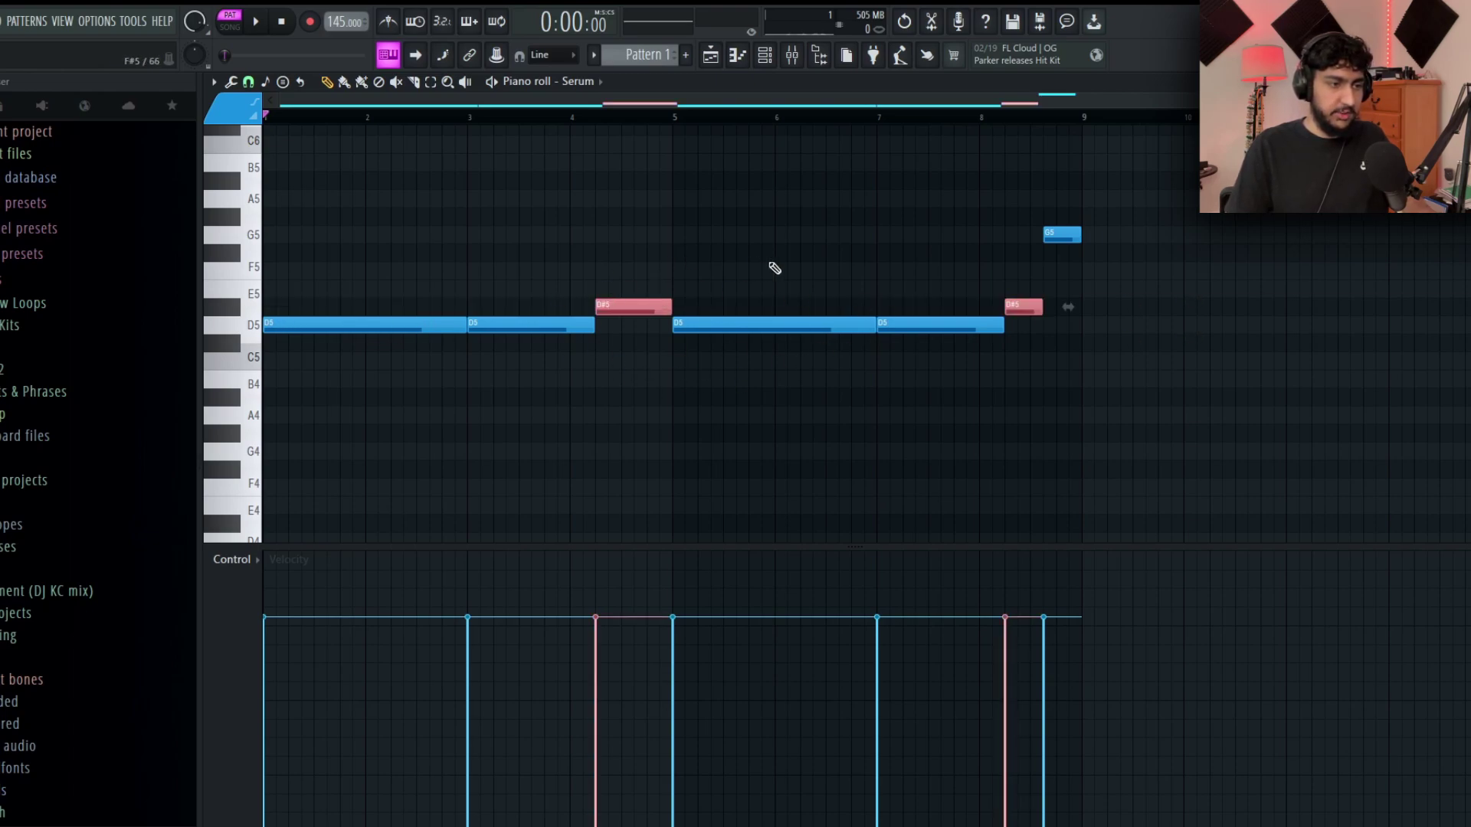
drag(1018, 281, 549, 315)
ctrl+click(957, 254)
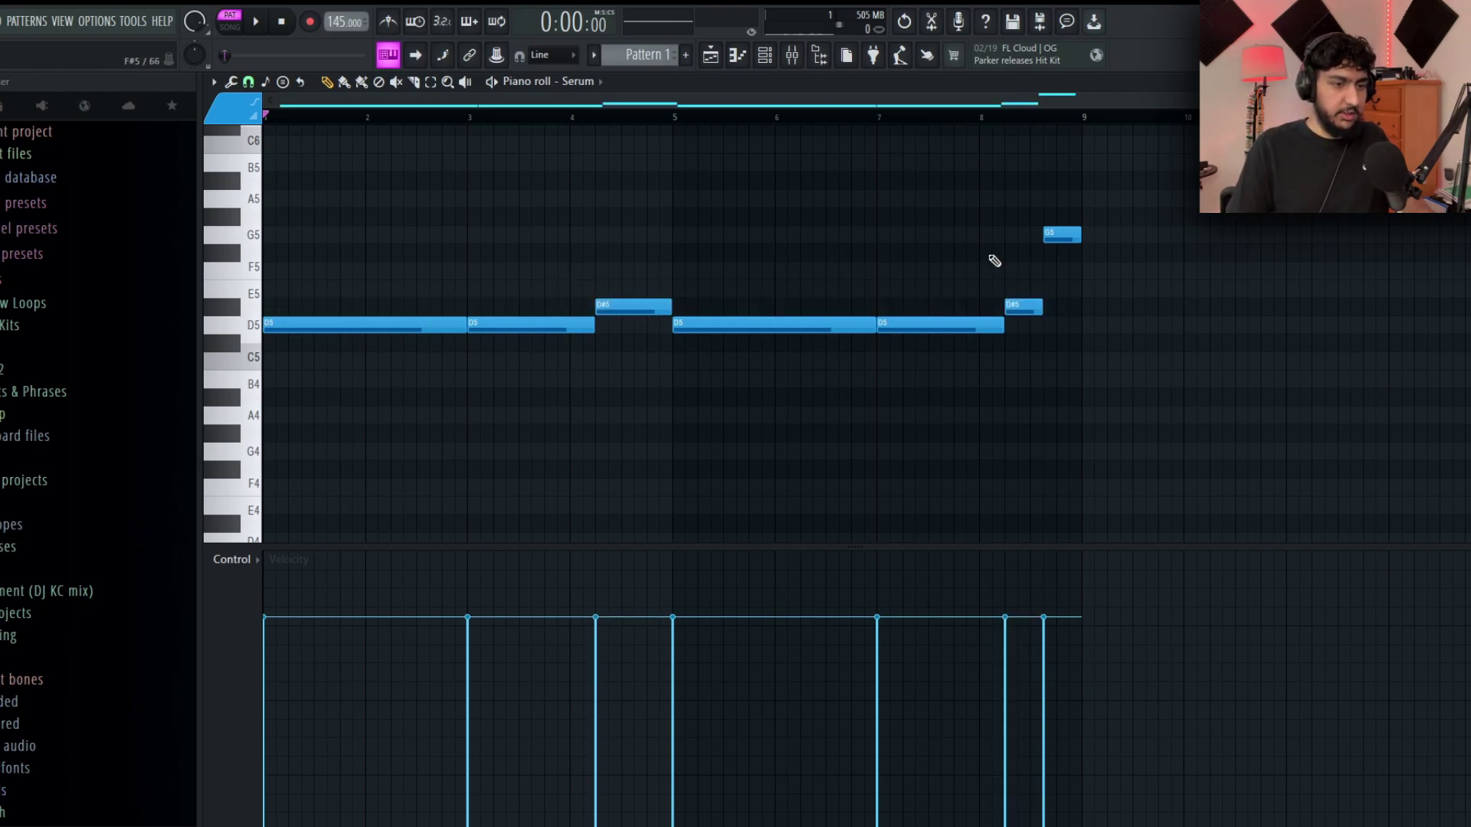
drag(1045, 311, 513, 262)
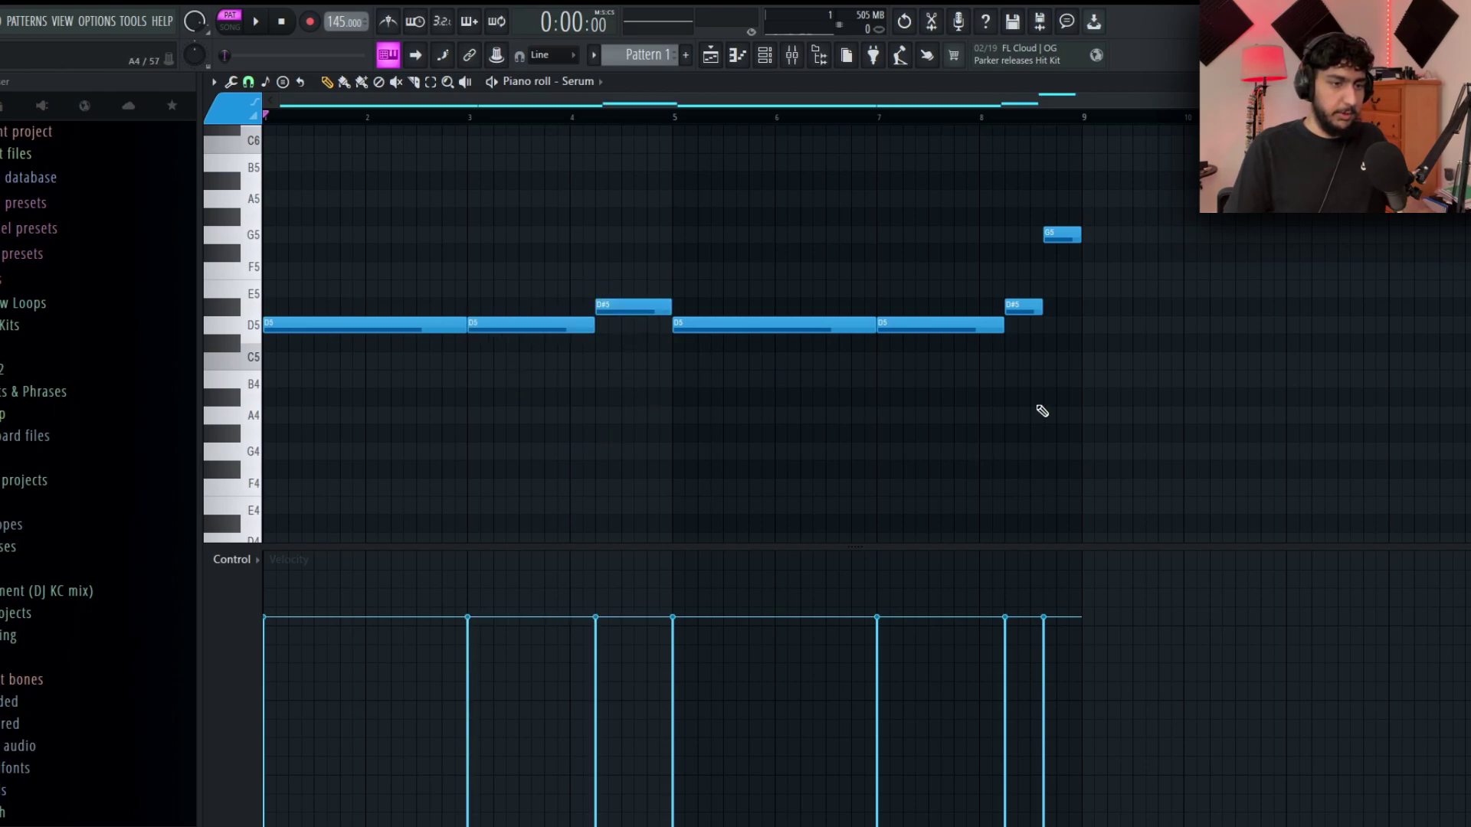
drag(1114, 278, 1016, 209)
scroll(1149, 299, up, 2)
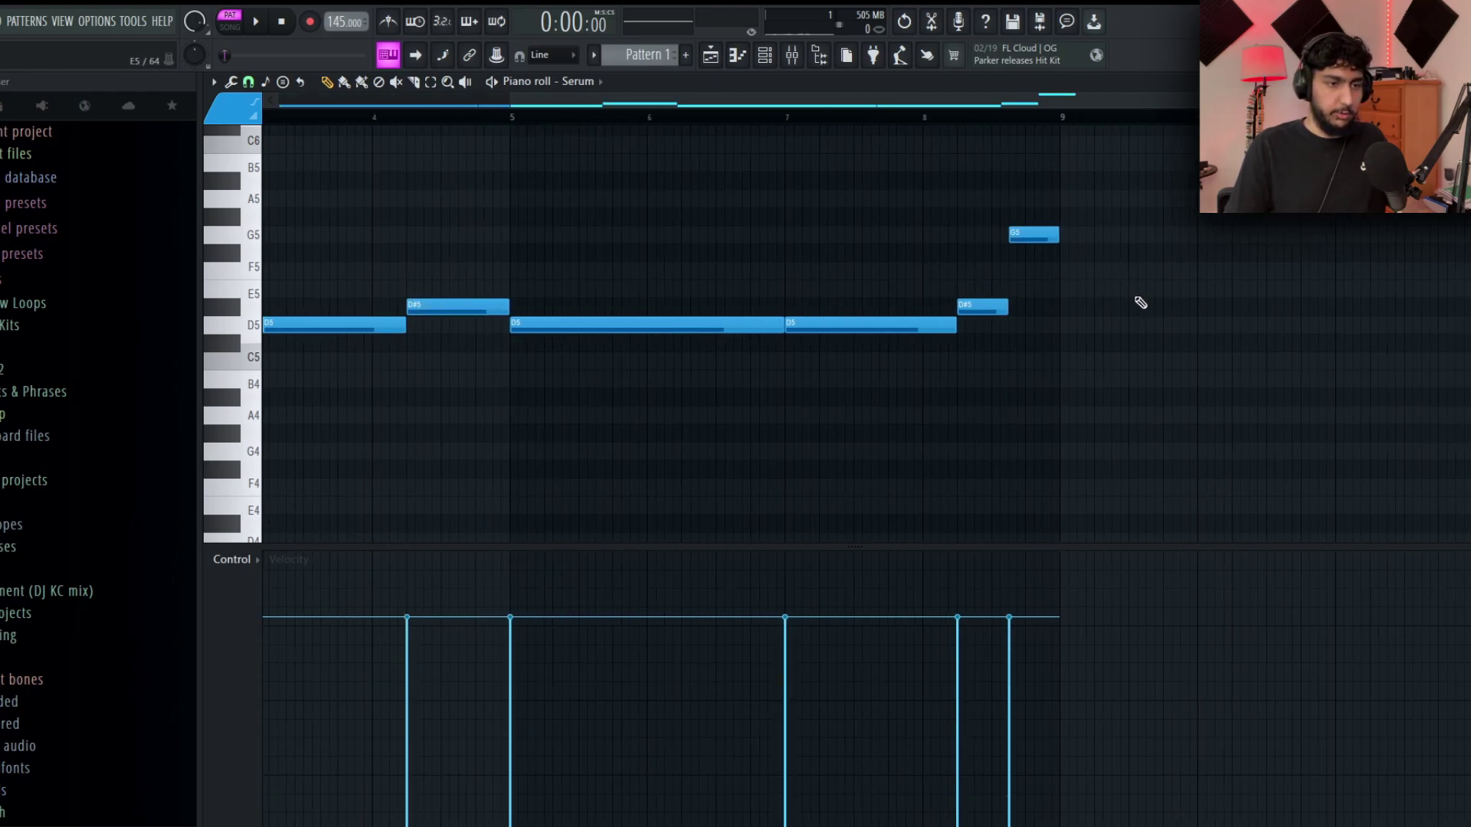
click(1168, 370)
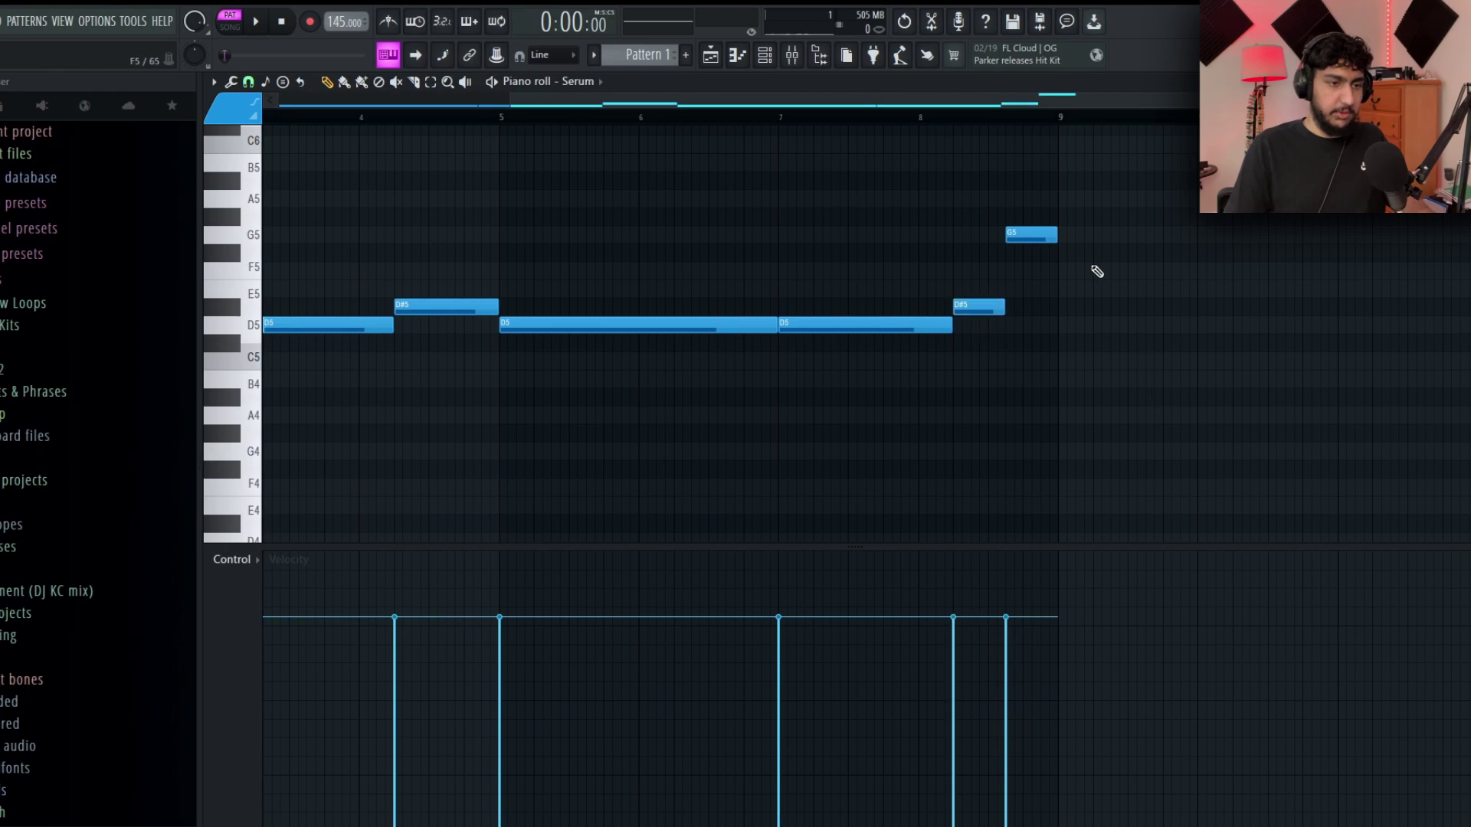
scroll(993, 235, left, 3)
drag(1408, 260, 1339, 230)
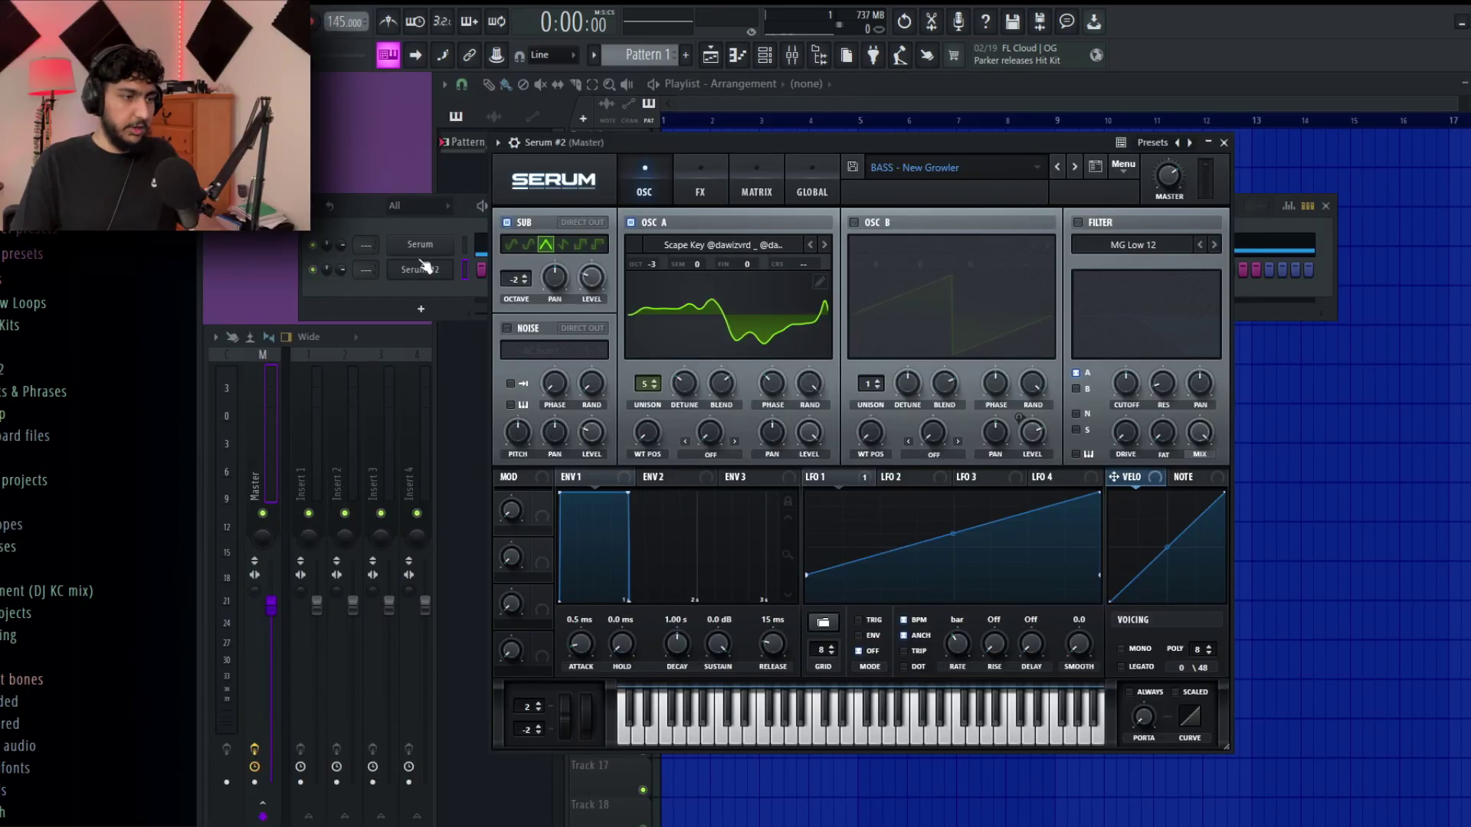
Load the LEAD - Tribe preset from the ! IGNITE SERUM BANK into Serum #2 and audition its sound.
click(420, 270)
click(962, 165)
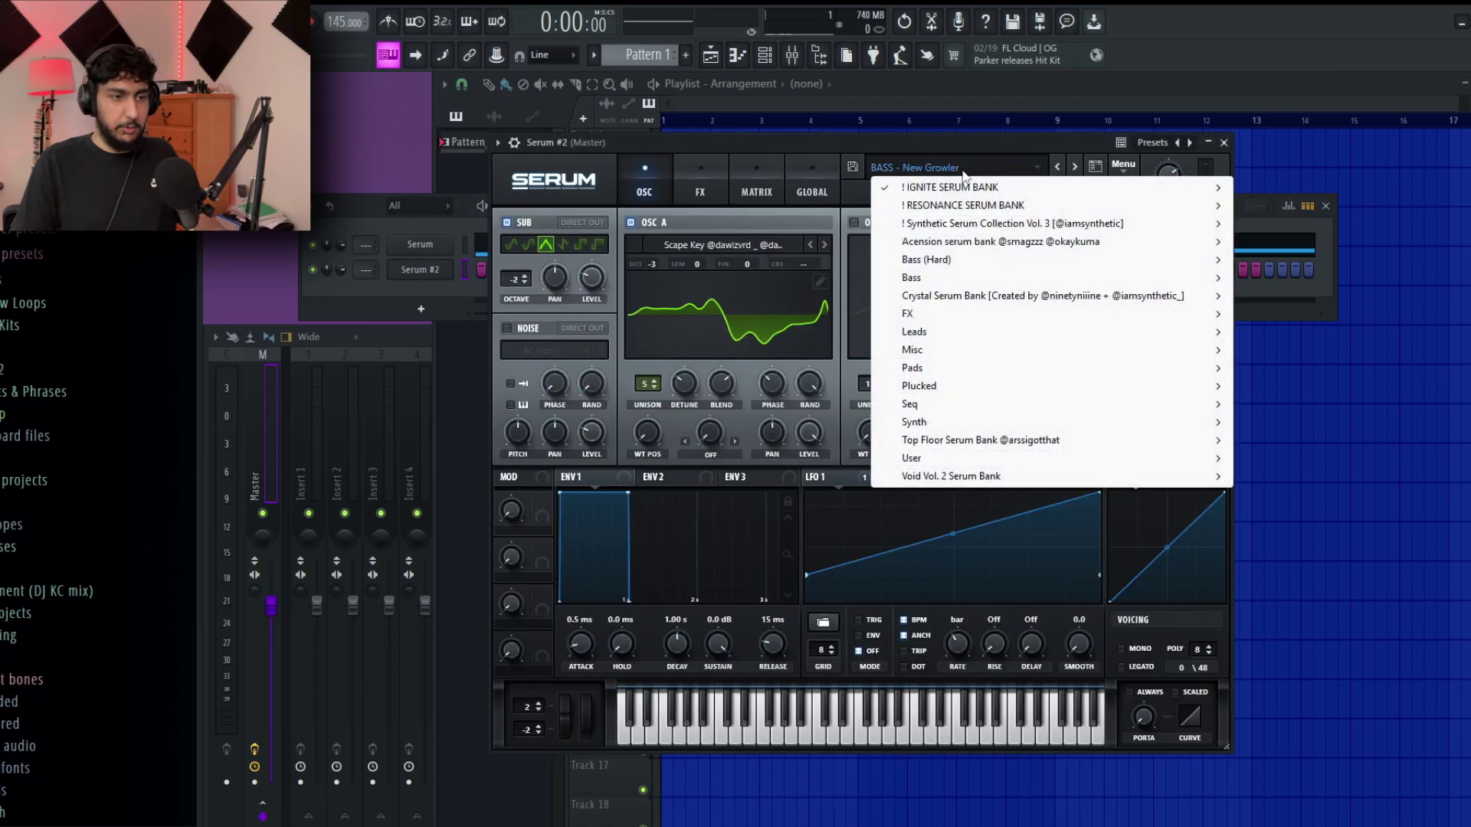
mouse_move(996, 187)
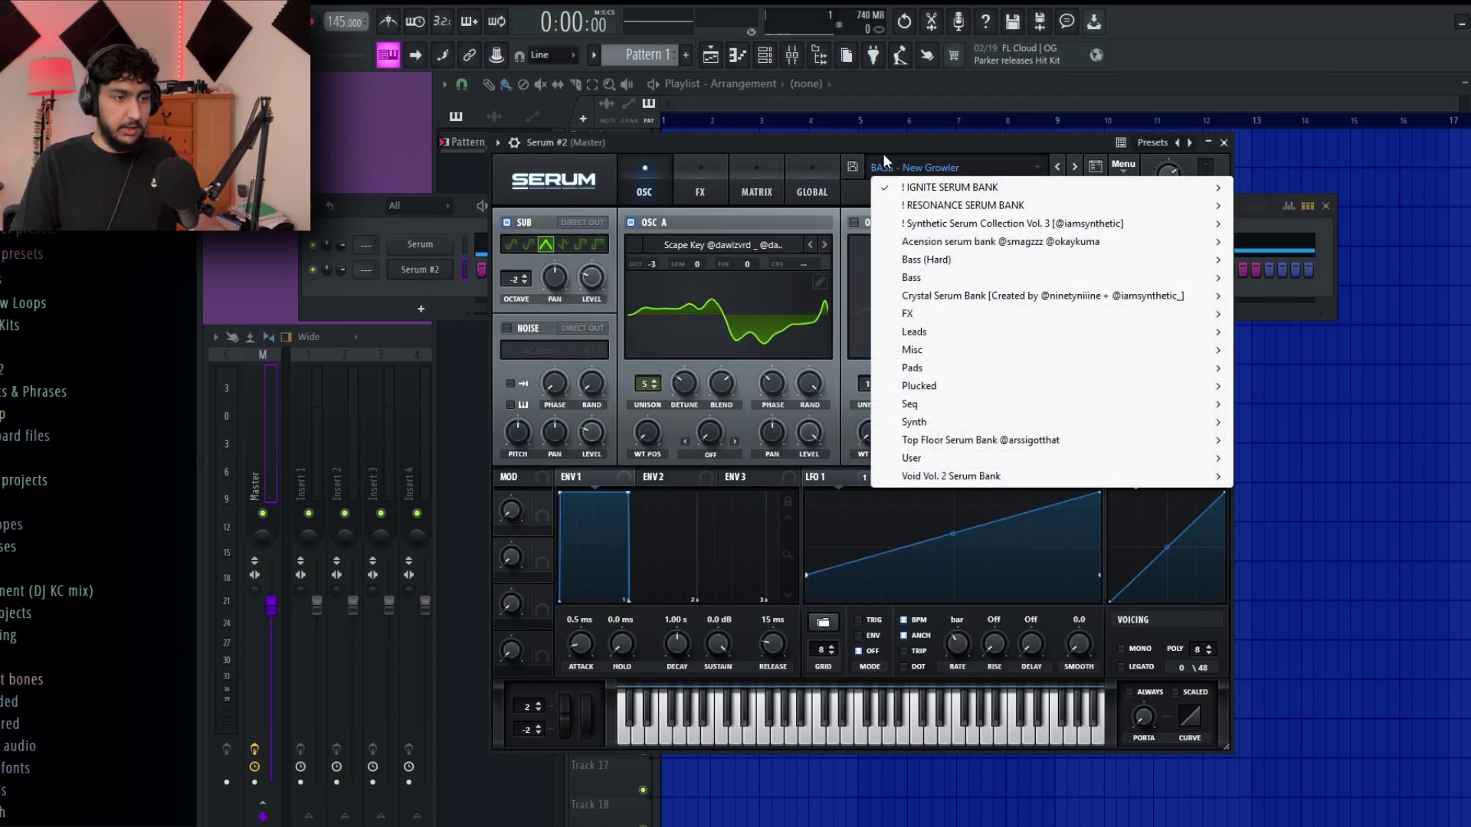
click(1319, 281)
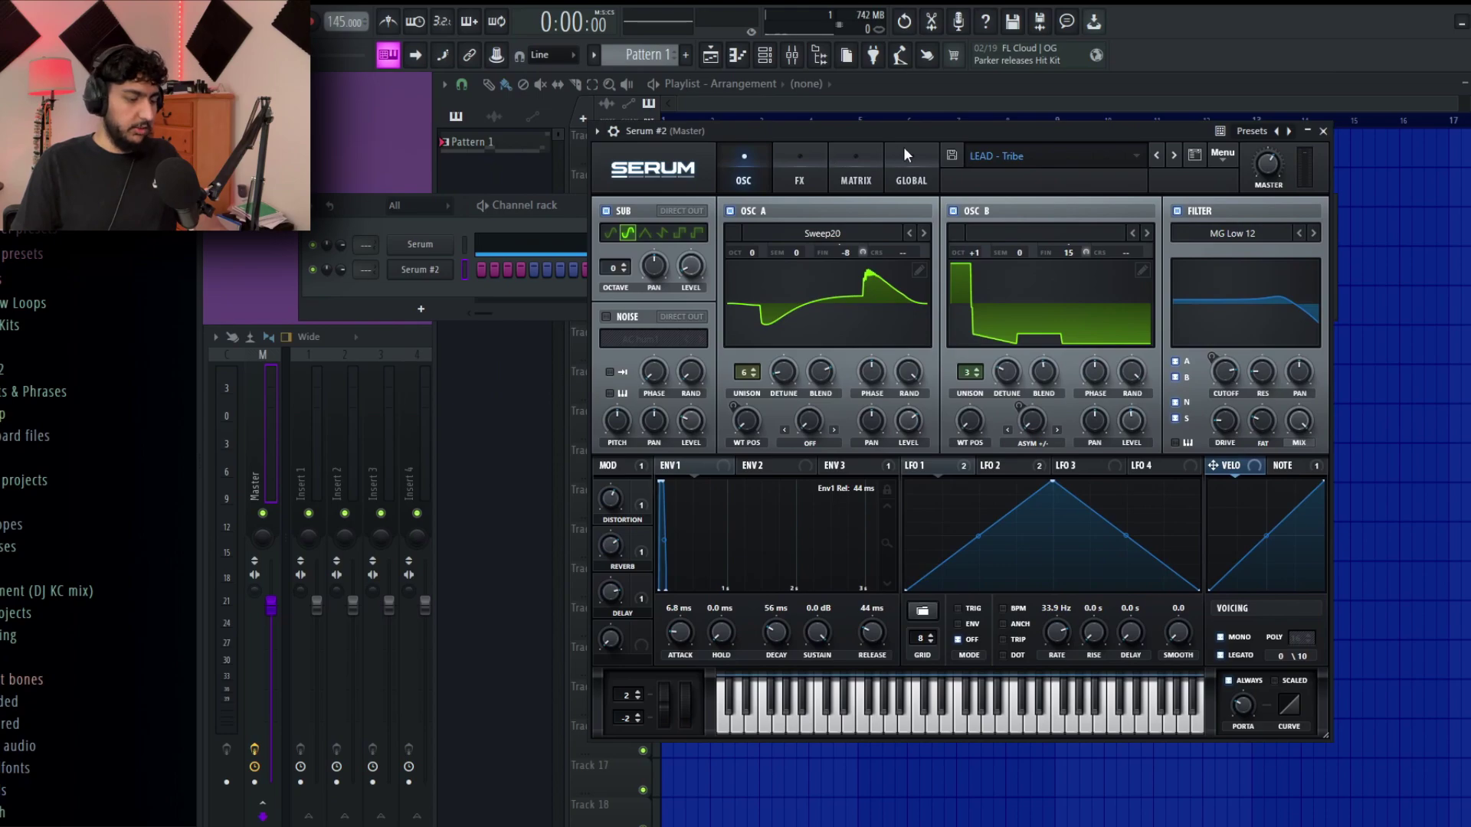
key(n)
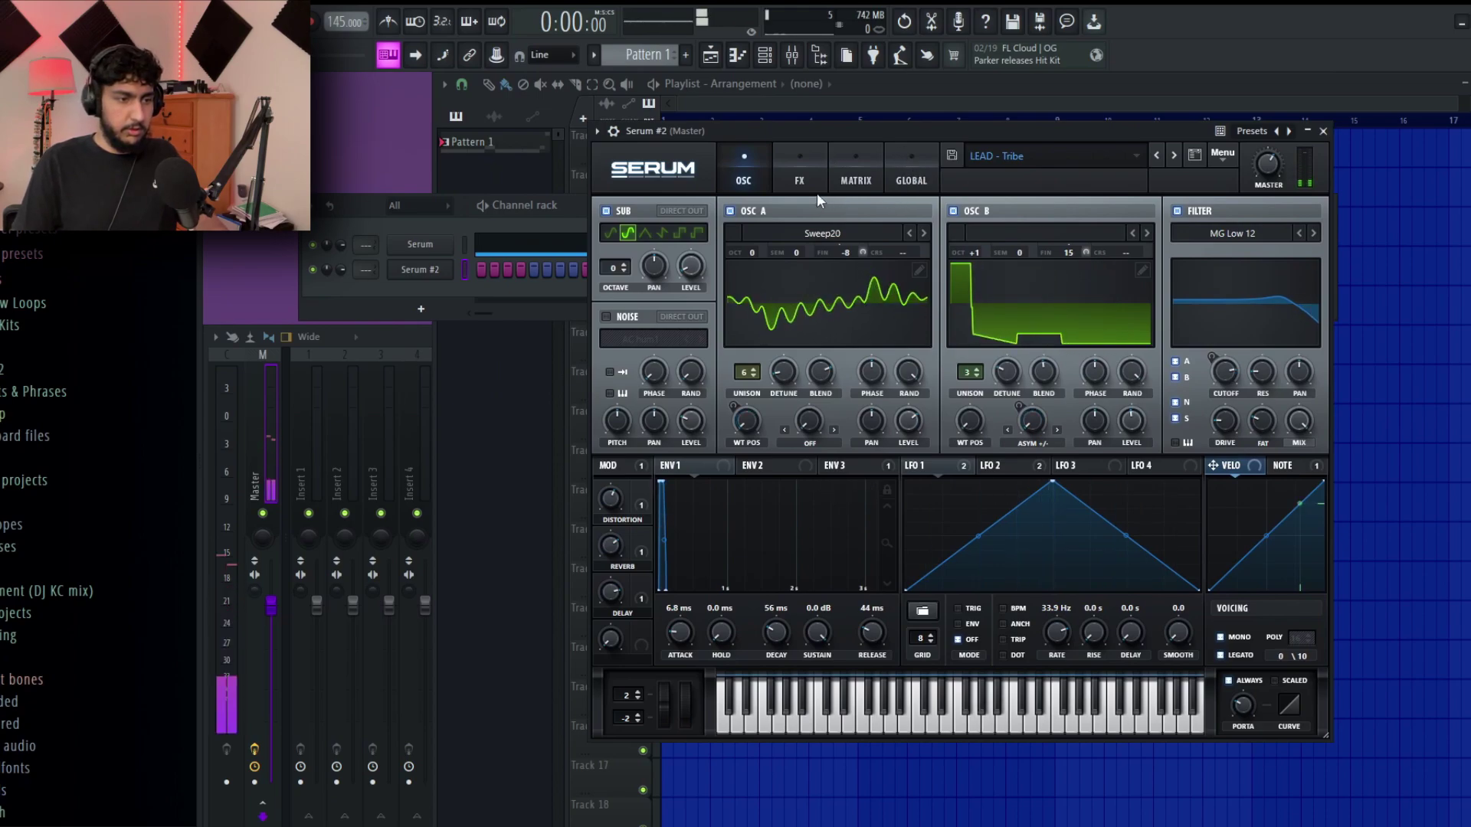
Draw two overlapping notes, D6 and E6, in Serum #2's piano roll, lower both by an octave and play them.
right_click(457, 272)
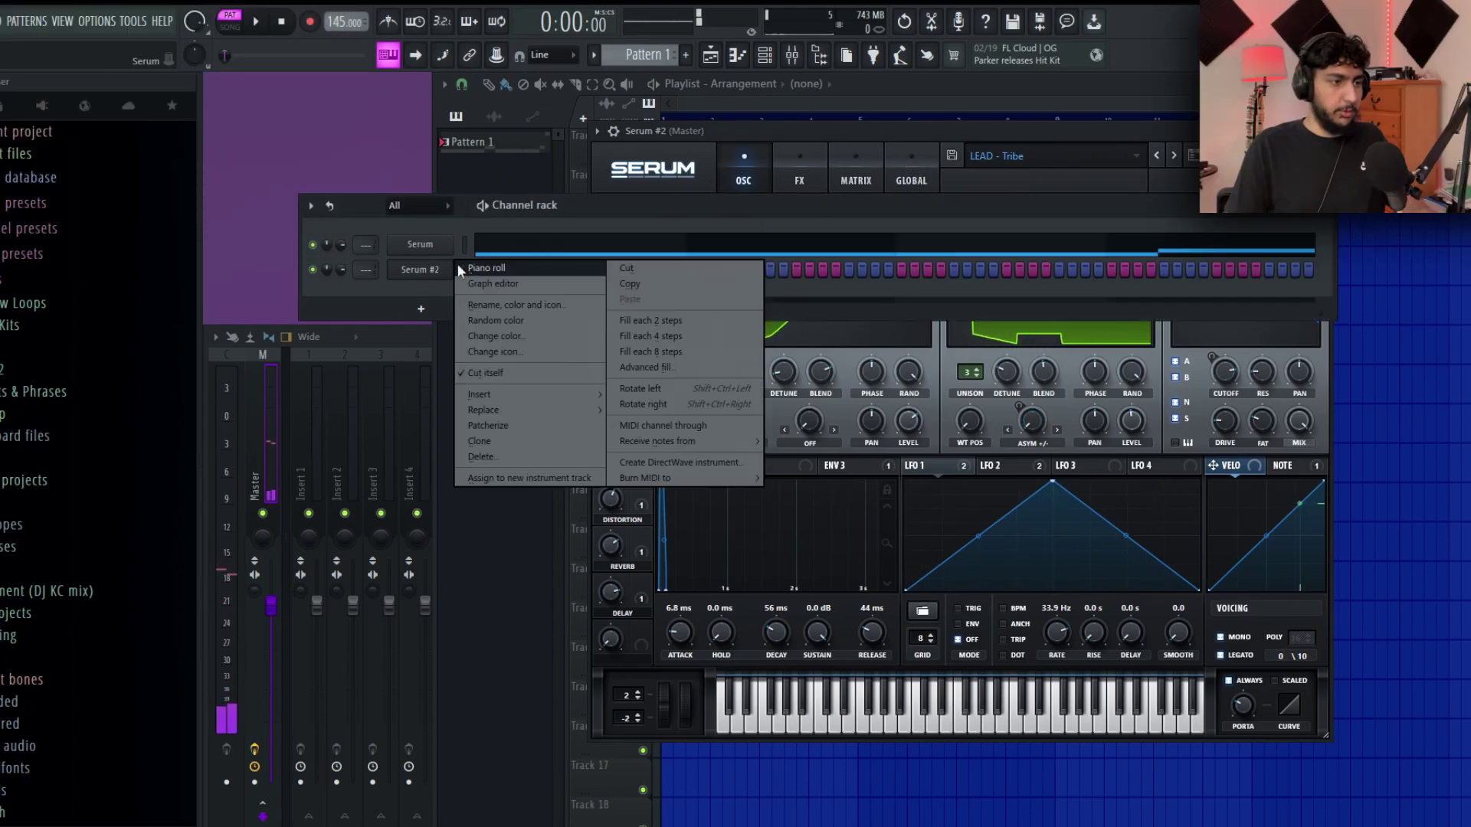
click(491, 269)
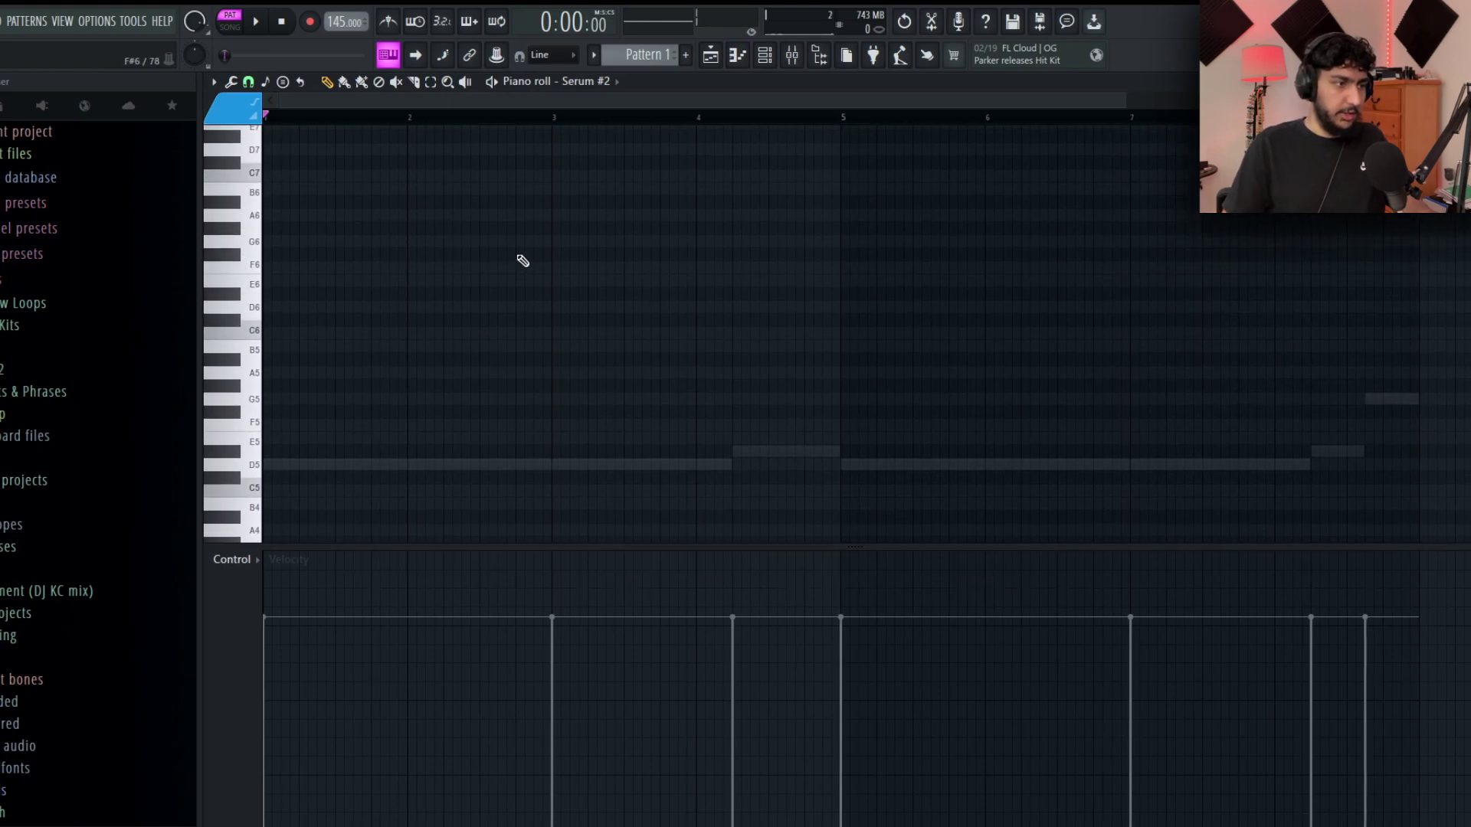
drag(538, 290, 535, 265)
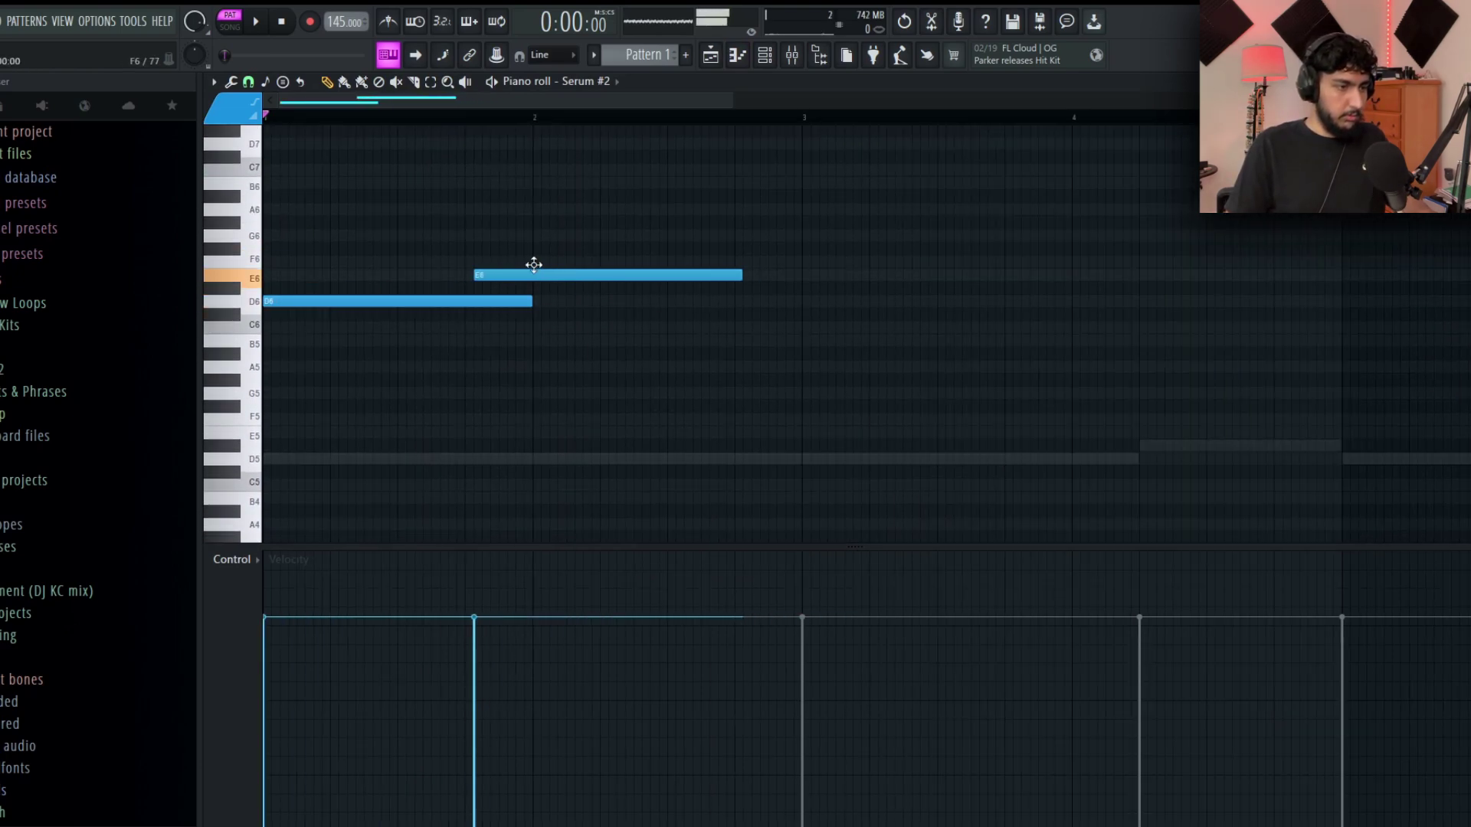
key(ctrl+Down)
key(space)
scroll(578, 292, up, 3)
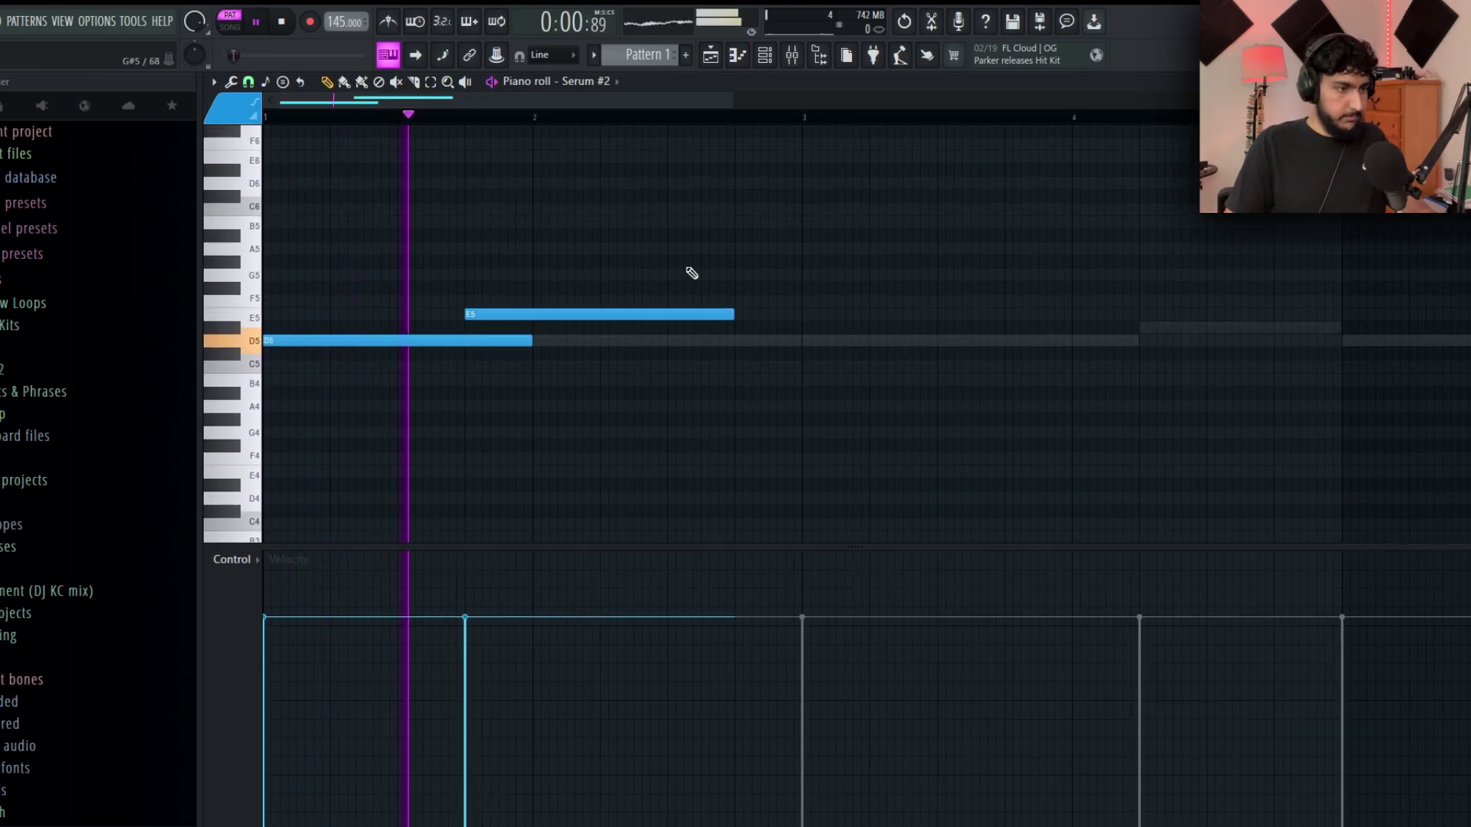
Move the lead's second note down to D#5, trim the first note where they overlap, and shorten the D#5.
mouse_move(506, 314)
mouse_down()
mouse_move(506, 297)
mouse_move(509, 327)
mouse_up()
key(ctrl+l)
drag(774, 324, 511, 324)
key(space)
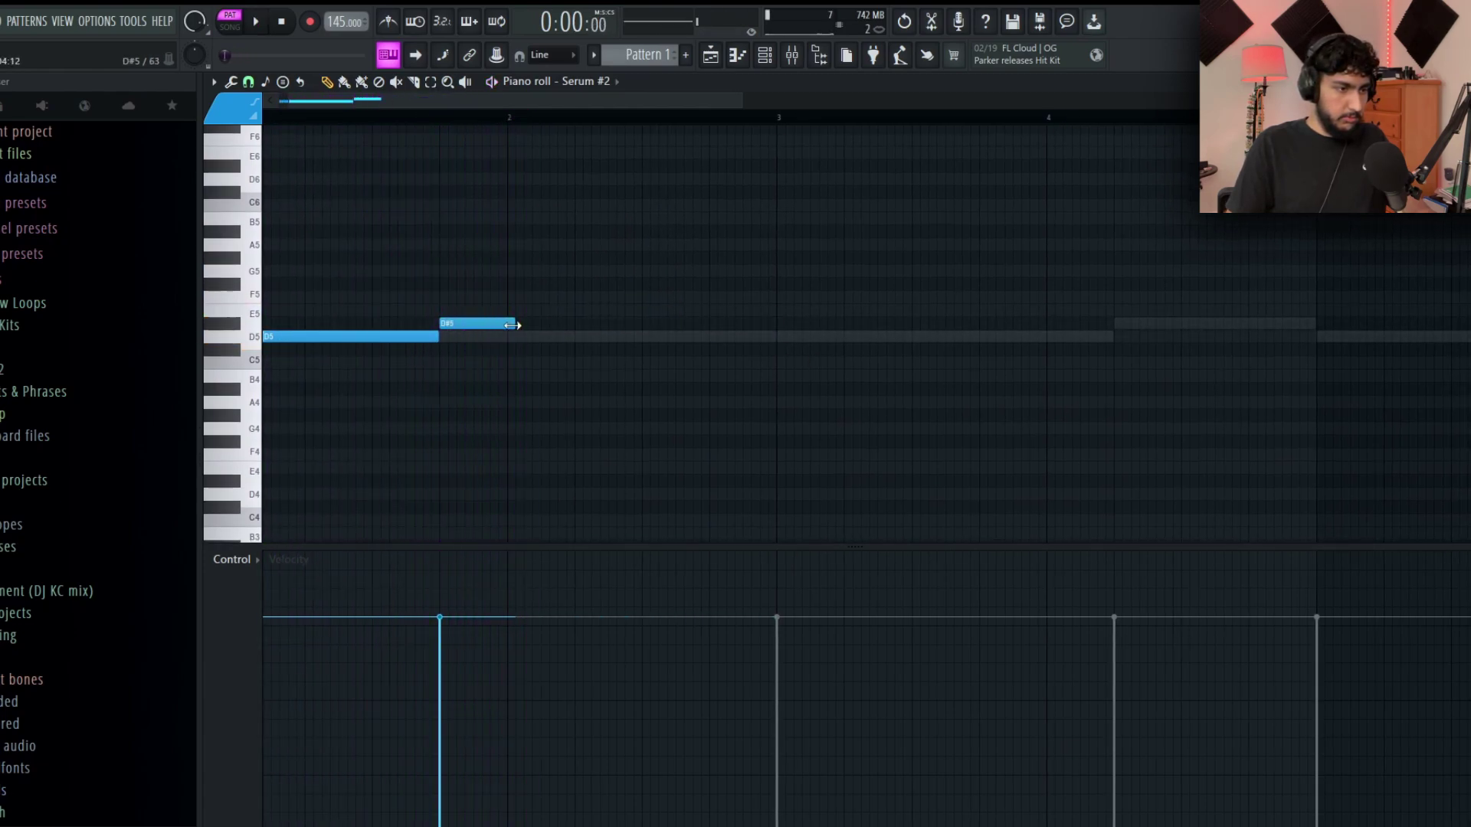
Add a C5 note after the lead's D#5 and extend it to the start of bar 3.
mouse_move(580, 363)
mouse_down()
mouse_move(568, 387)
mouse_move(564, 361)
mouse_up()
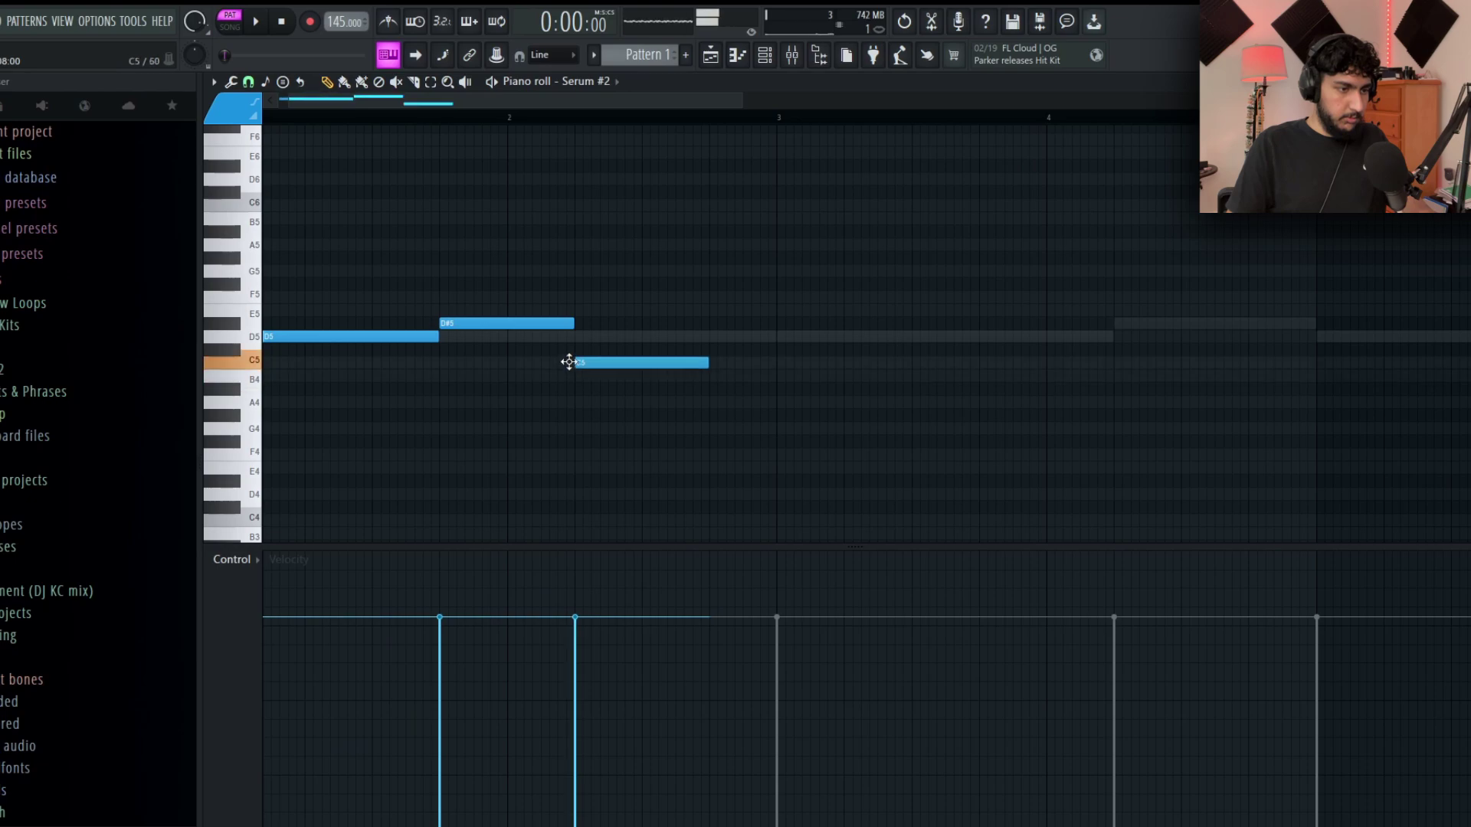
key(space)
drag(705, 368, 776, 368)
scroll(692, 256, down, 2)
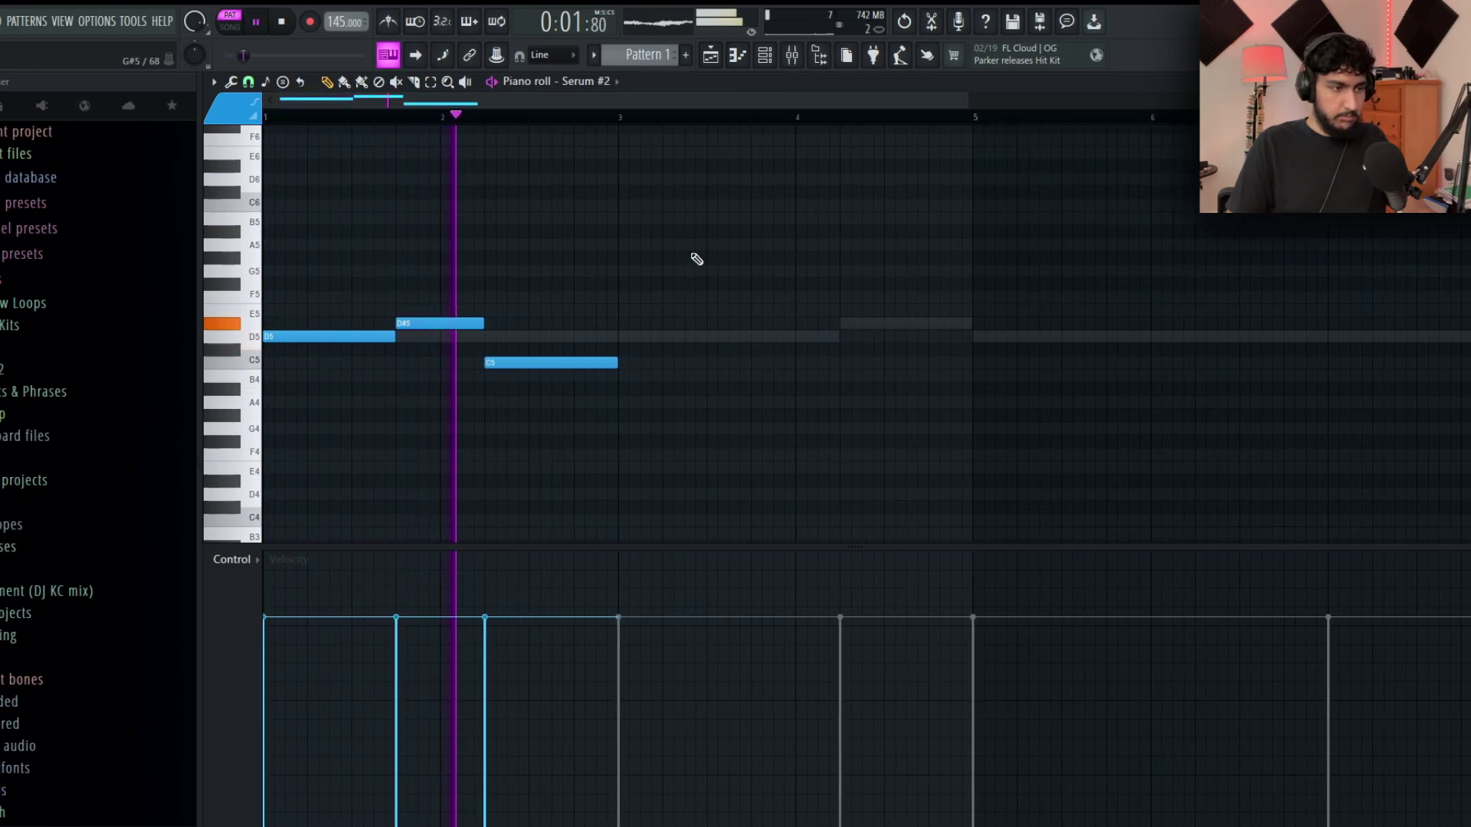
Duplicate the two-bar lead phrase and raise the last note of the copy to G5.
scroll(713, 237, down, 1)
key(ctrl+b)
drag(879, 327, 878, 244)
key(space)
key(space)
Play the lead melody and duplicate its four-bar phrase so it fills the pattern up to bar 9.
click(739, 119)
scroll(943, 220, down, 4)
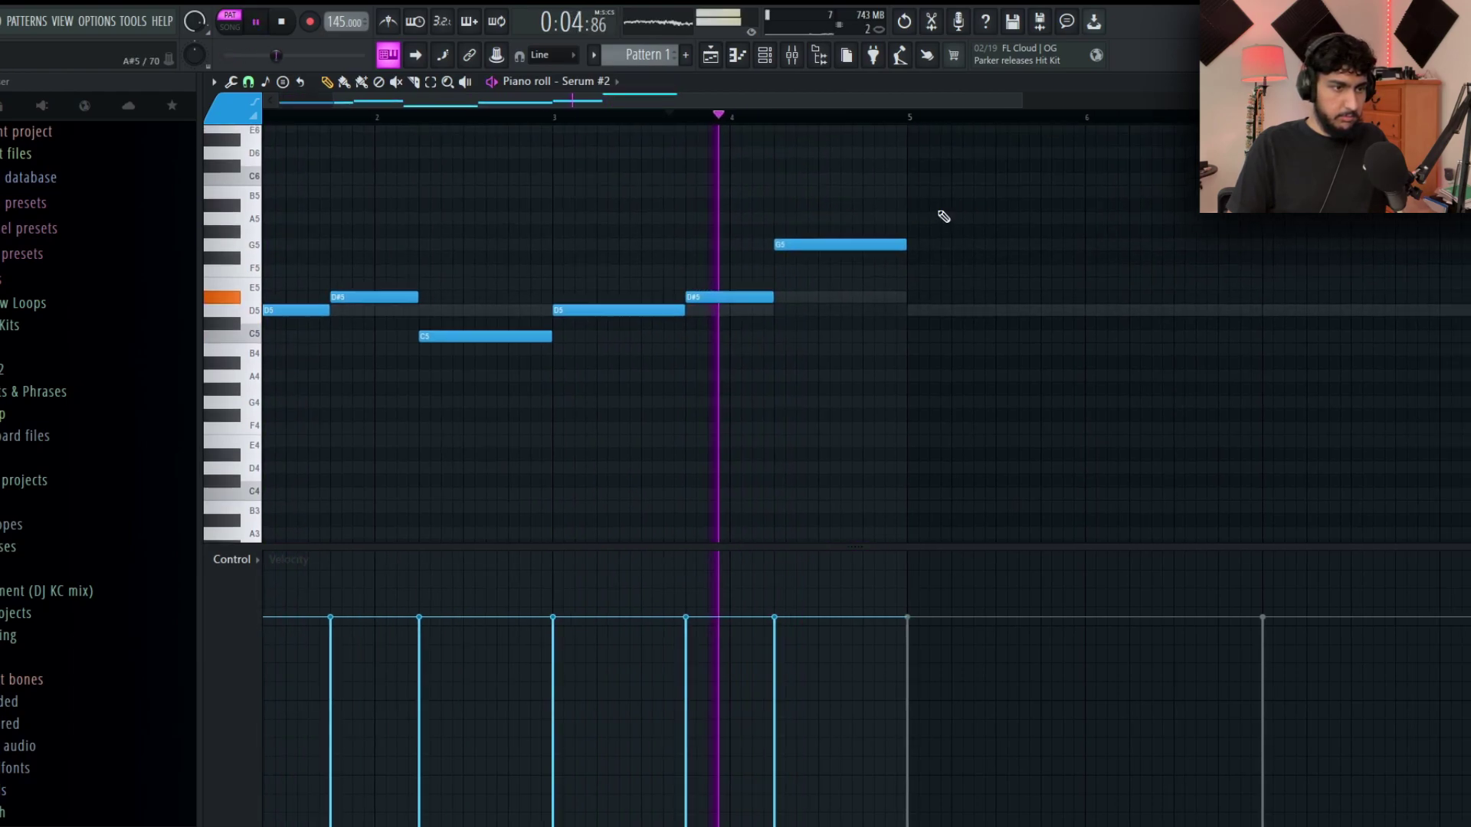
key(ctrl+b)
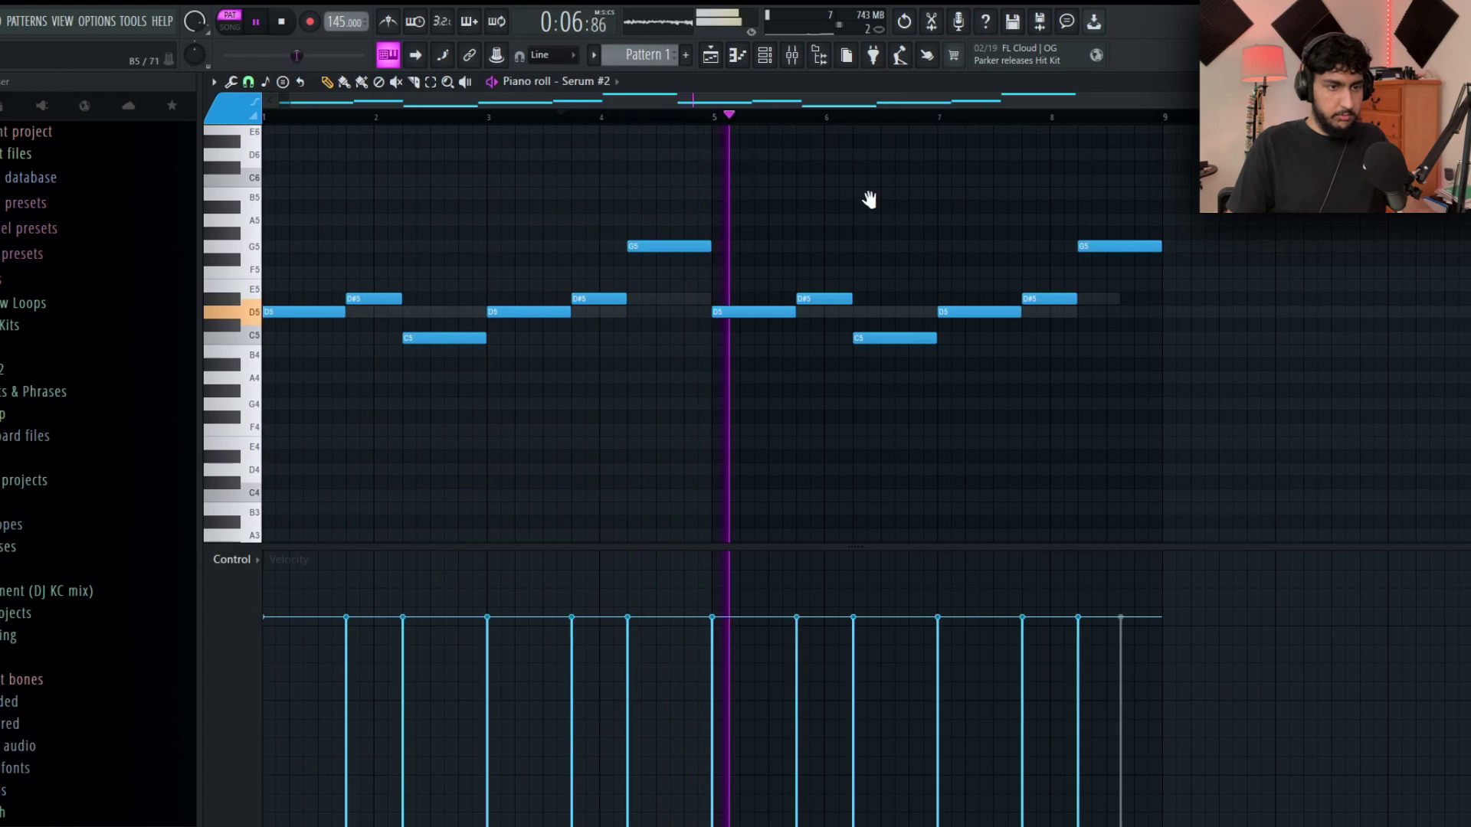
drag(879, 198, 824, 204)
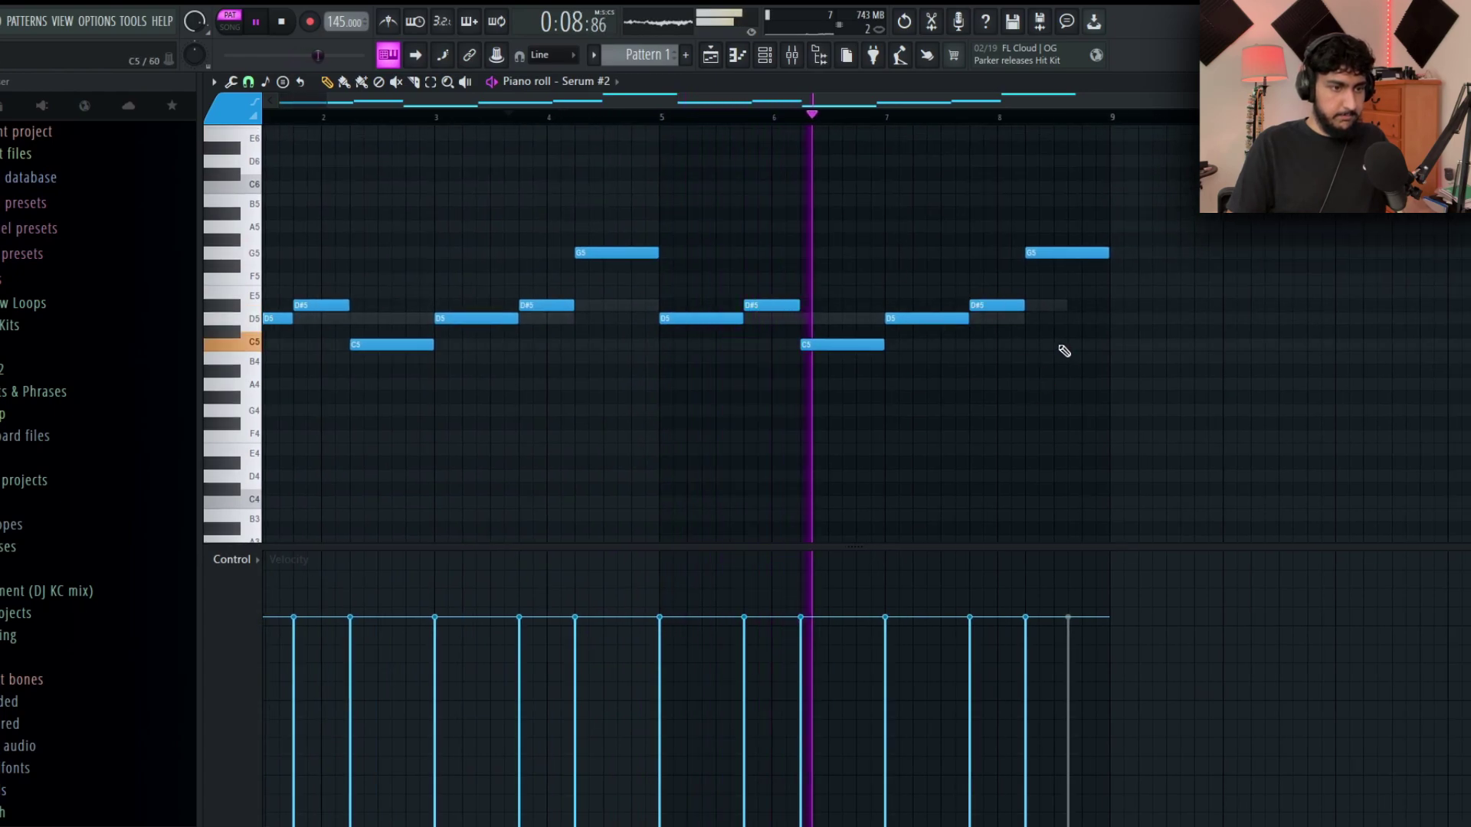
drag(1060, 351, 1031, 358)
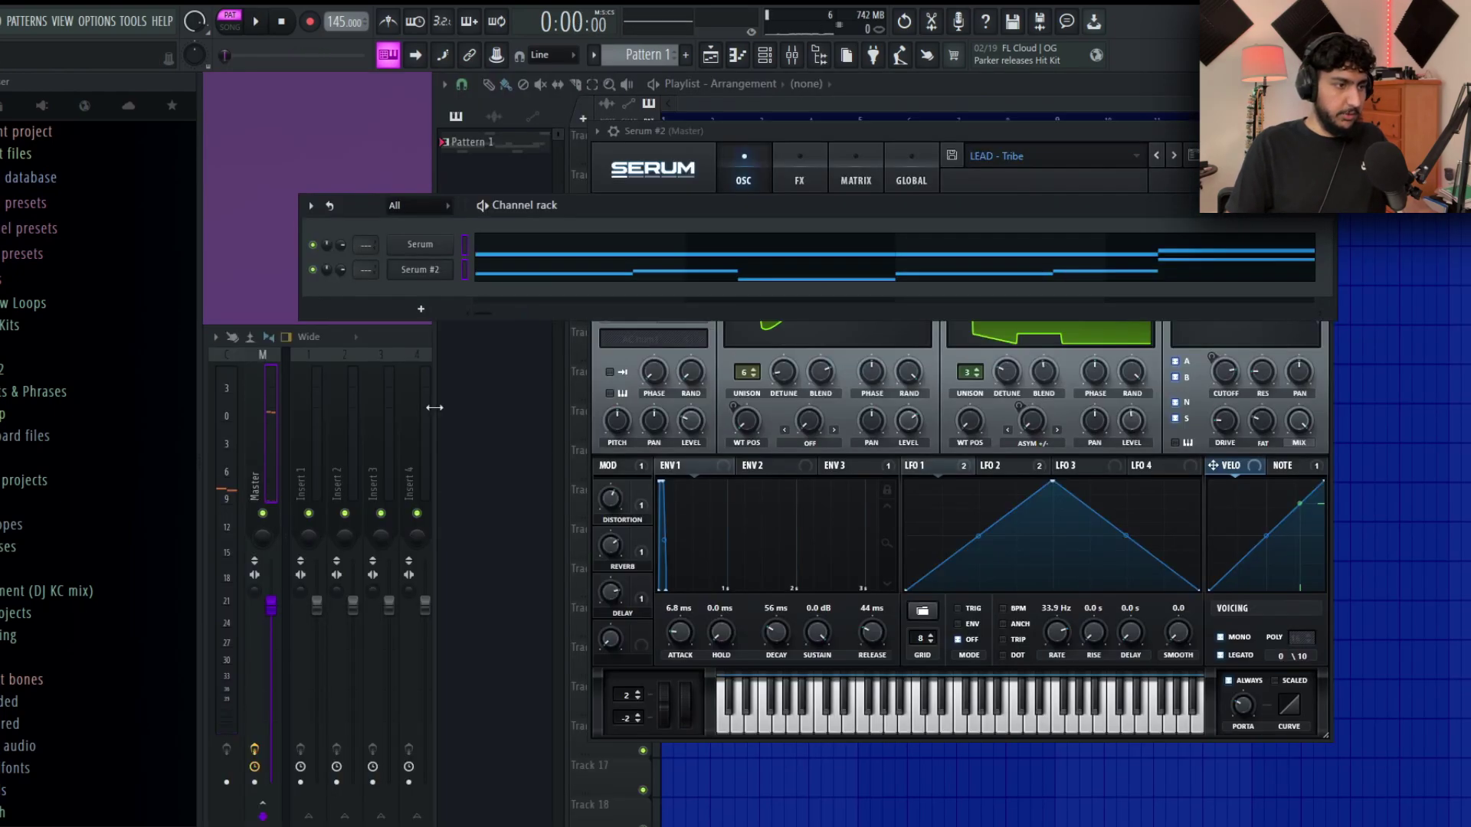
Widen the mixer and route the Serum and Serum #2 channels to mixer inserts 6 and 7.
click(429, 408)
scroll(462, 415, down, 2)
scroll(462, 416, up, 2)
scroll(511, 426, down, 2)
key(ctrl+shift+l)
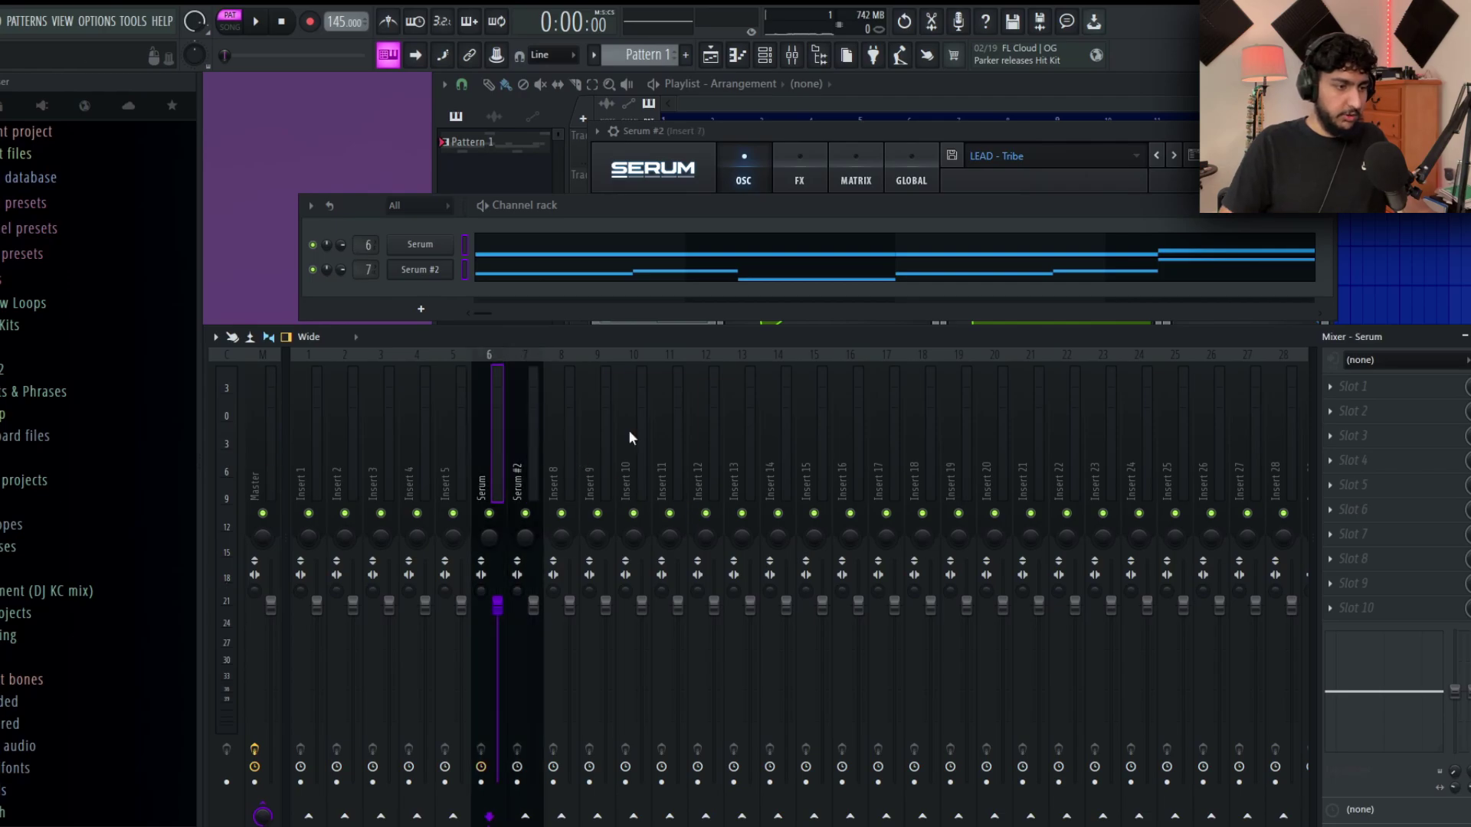
Solo the Serum #2 mixer track during playback and insert Fruity Parametric EQ 2 in its third effect slot.
key(space)
right_click(525, 513)
scroll(660, 425, down, 1)
key(space)
scroll(571, 447, up, 1)
click(1330, 436)
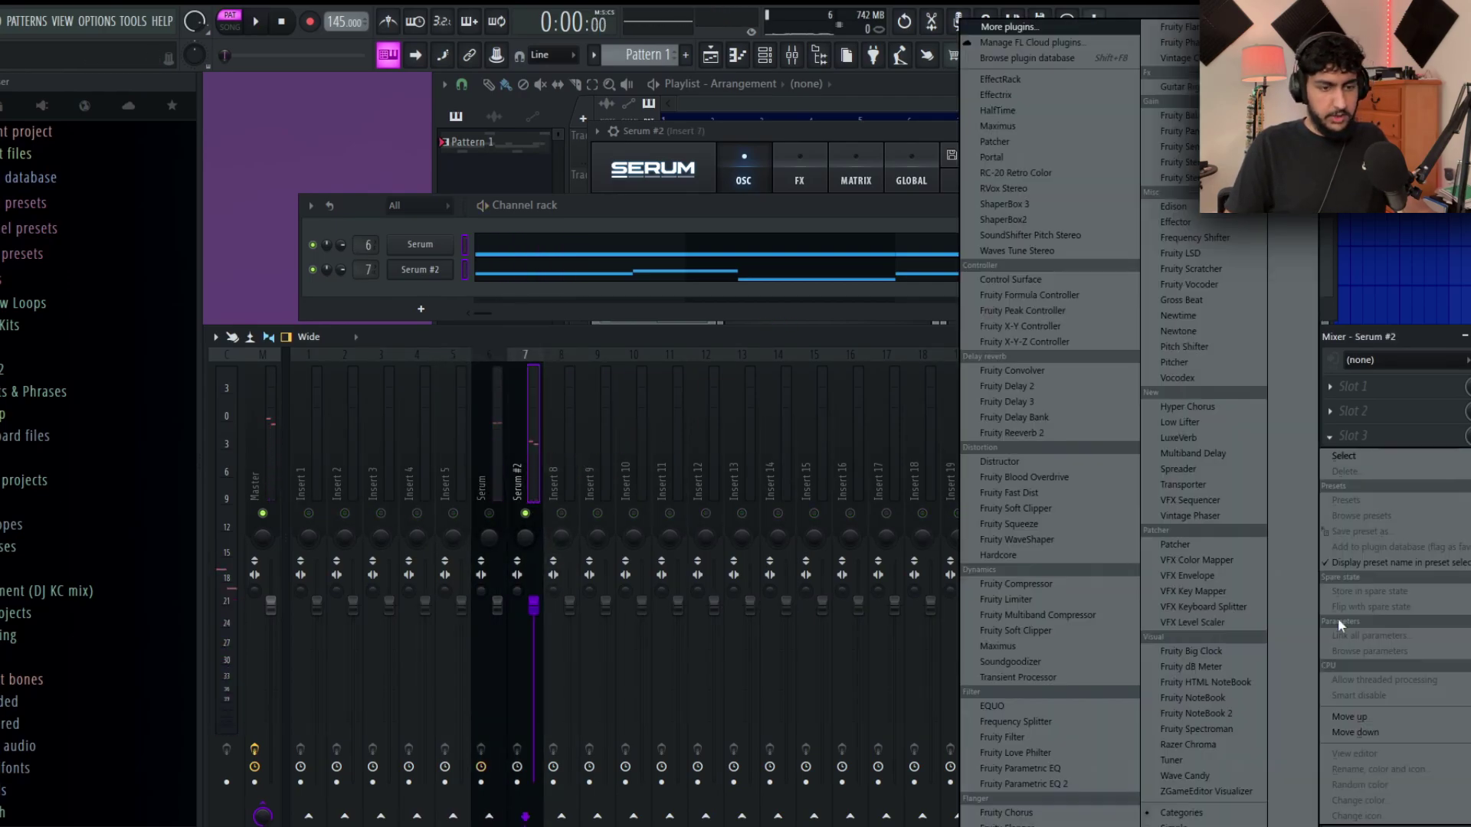
click(1088, 785)
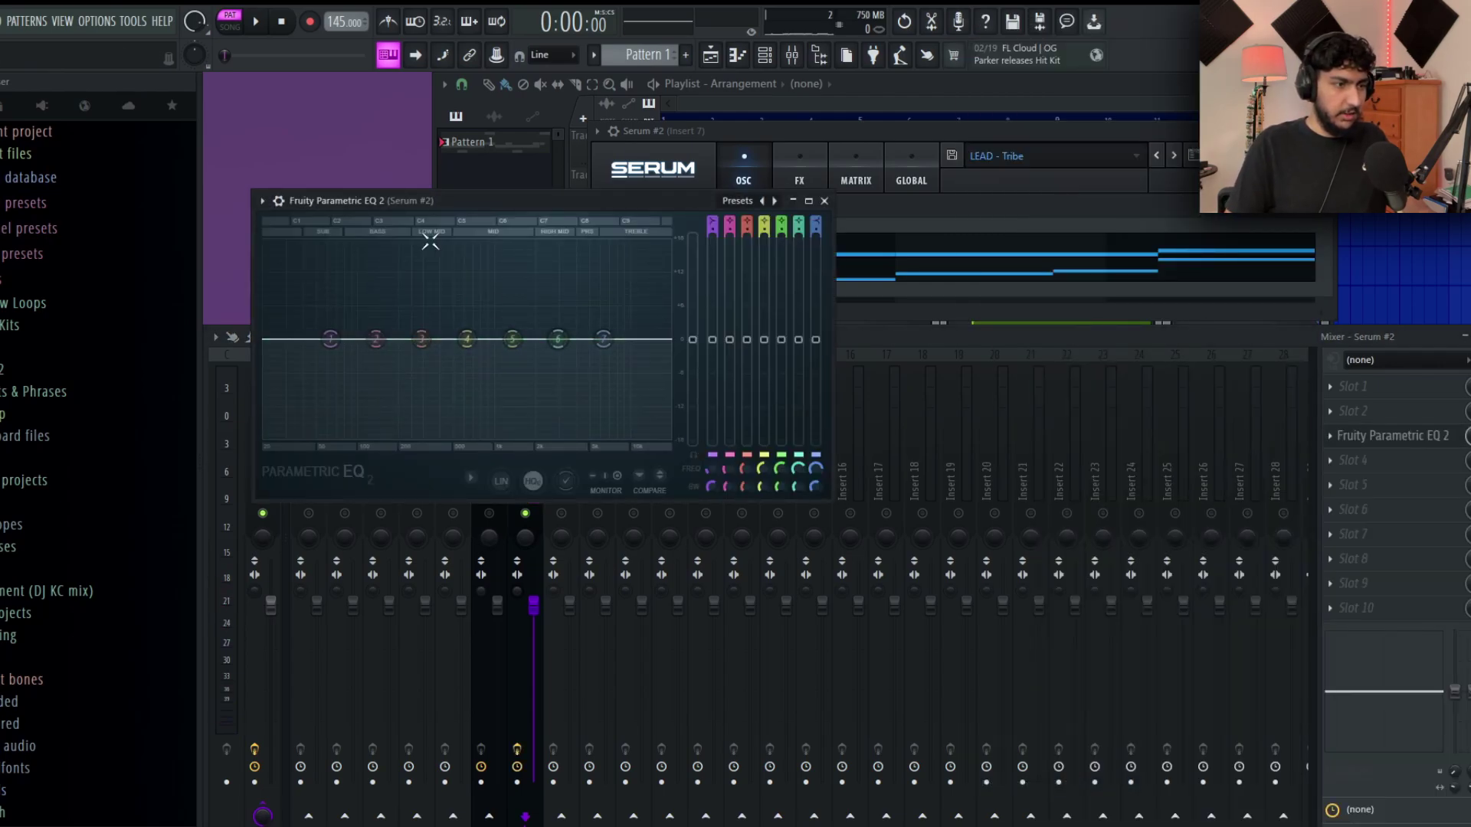
Cut the lead's low end by pulling EQ band 1 down at about 500 Hz, and slightly lower band 7.
drag(442, 197, 658, 161)
drag(571, 169, 375, 207)
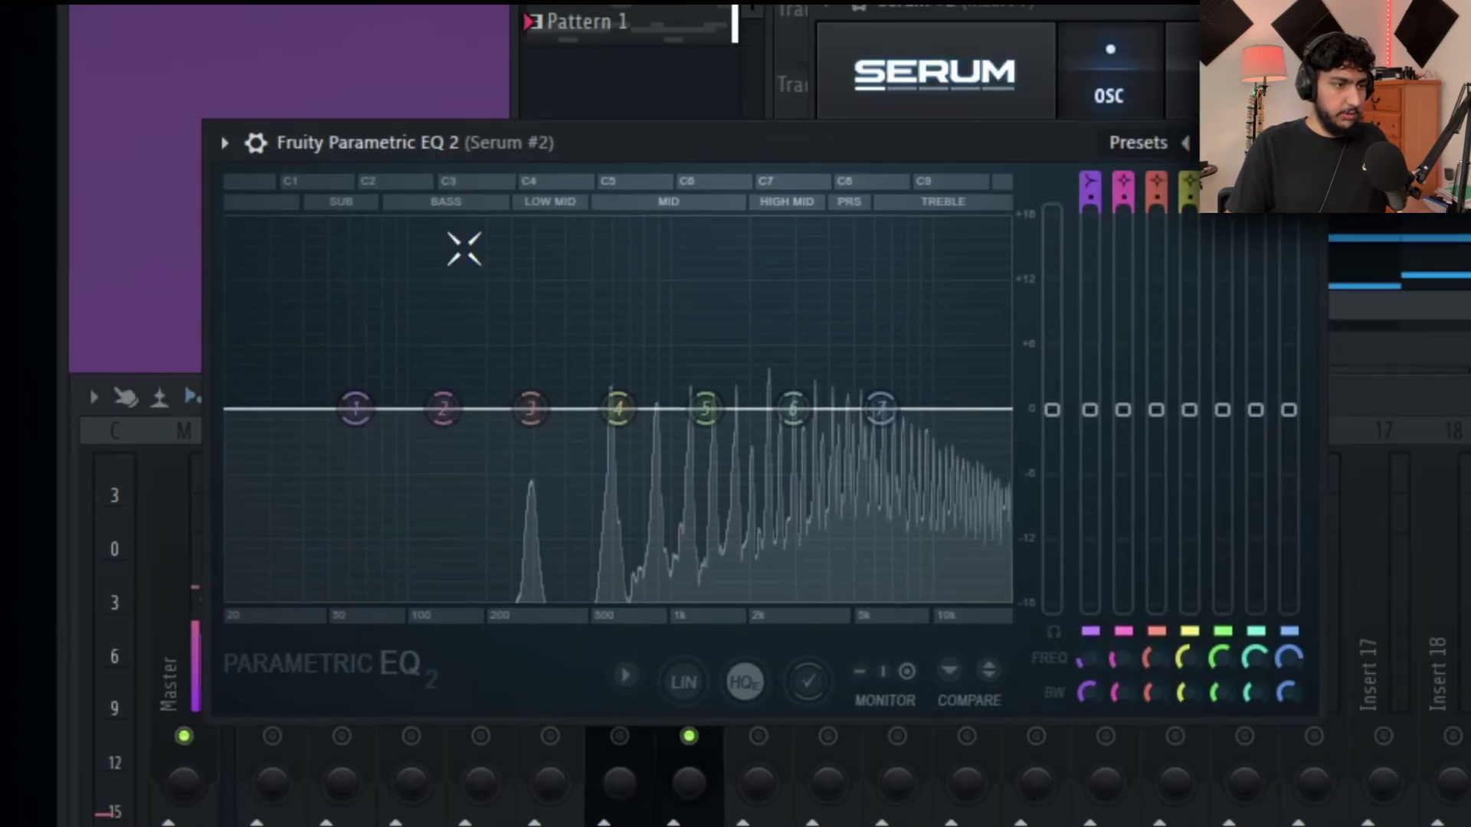
drag(355, 408, 613, 598)
drag(881, 408, 871, 469)
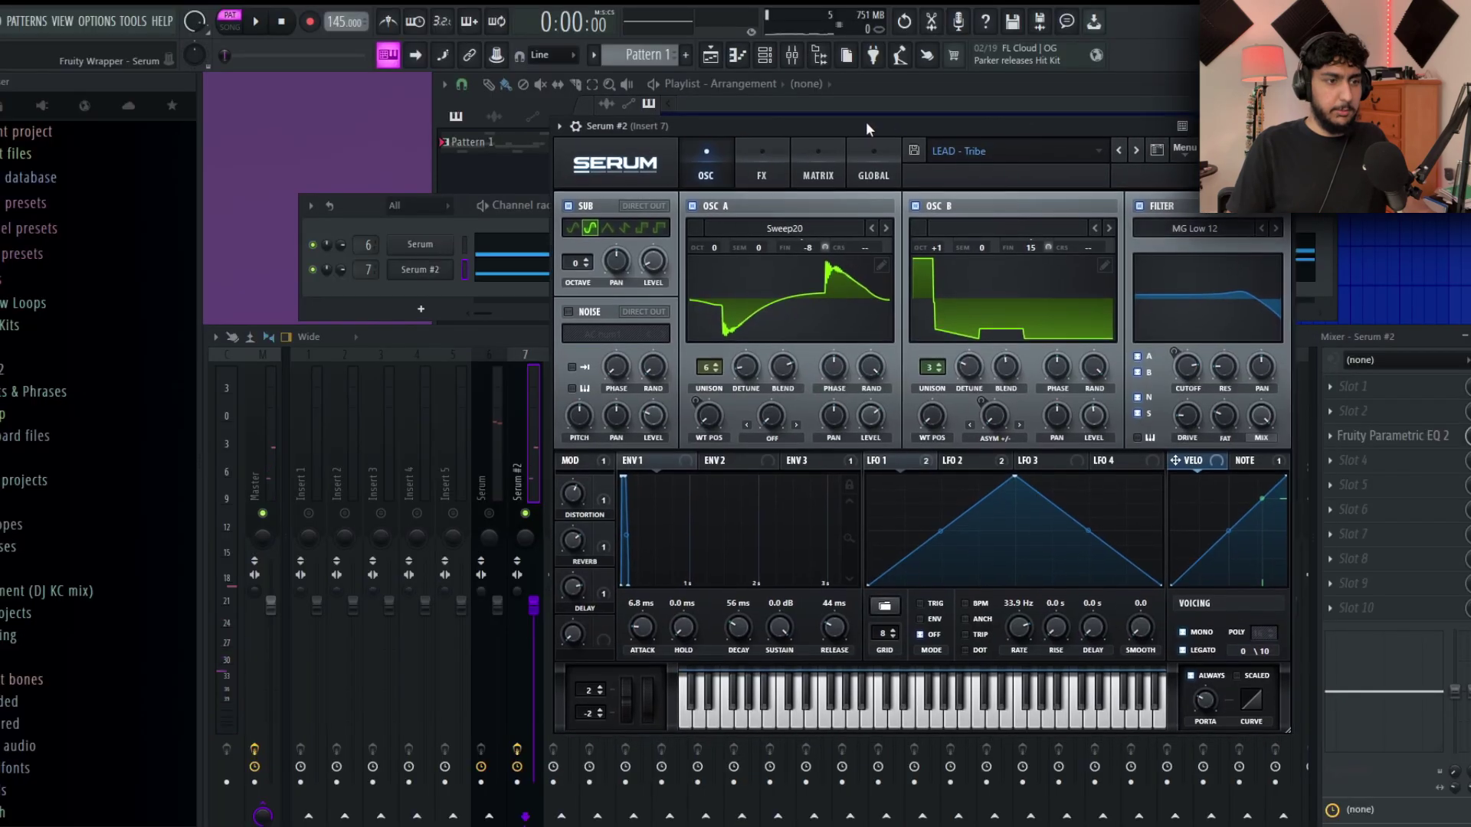
drag(867, 124, 840, 80)
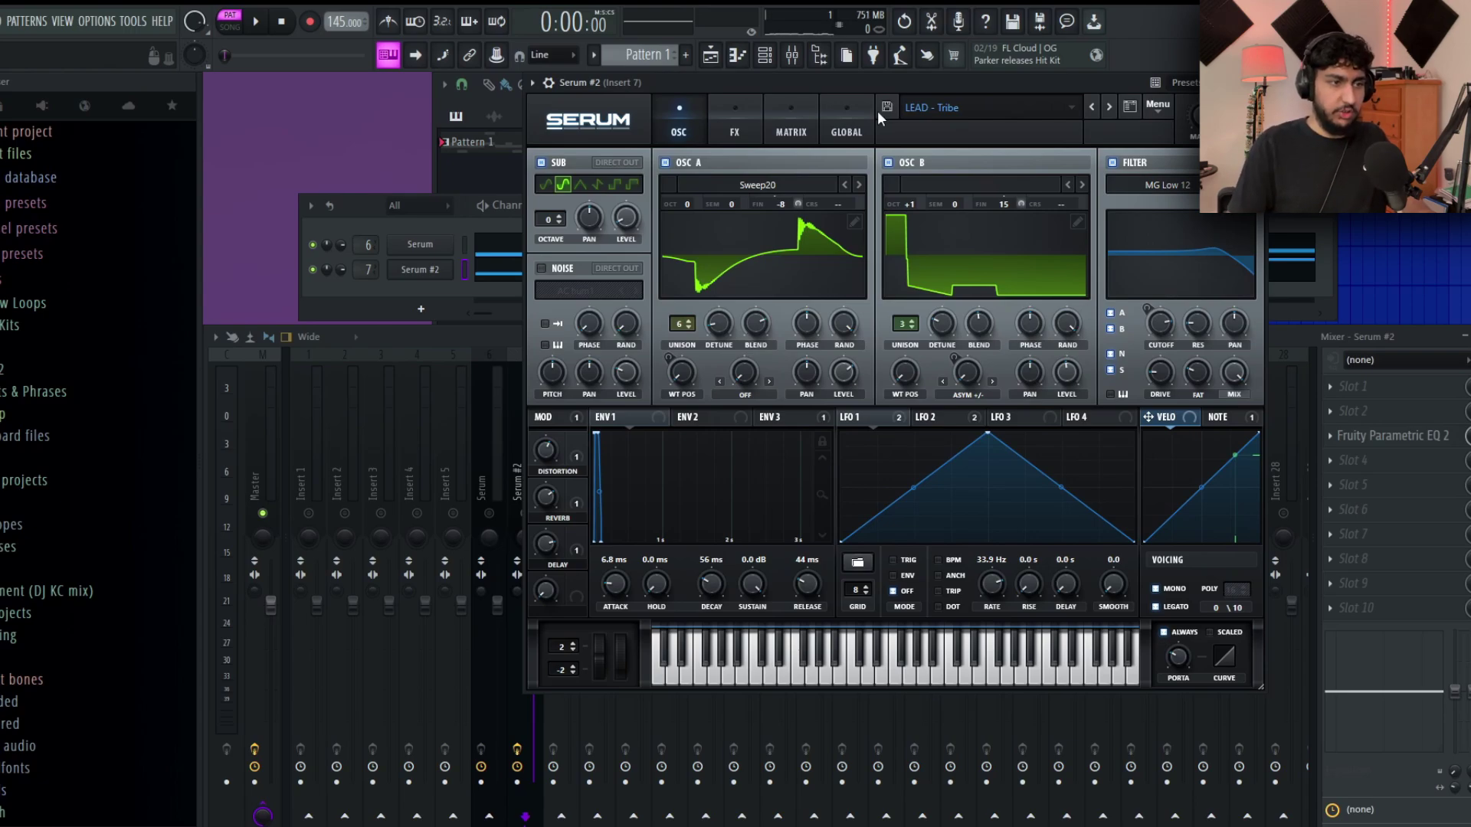
drag(779, 86, 754, 95)
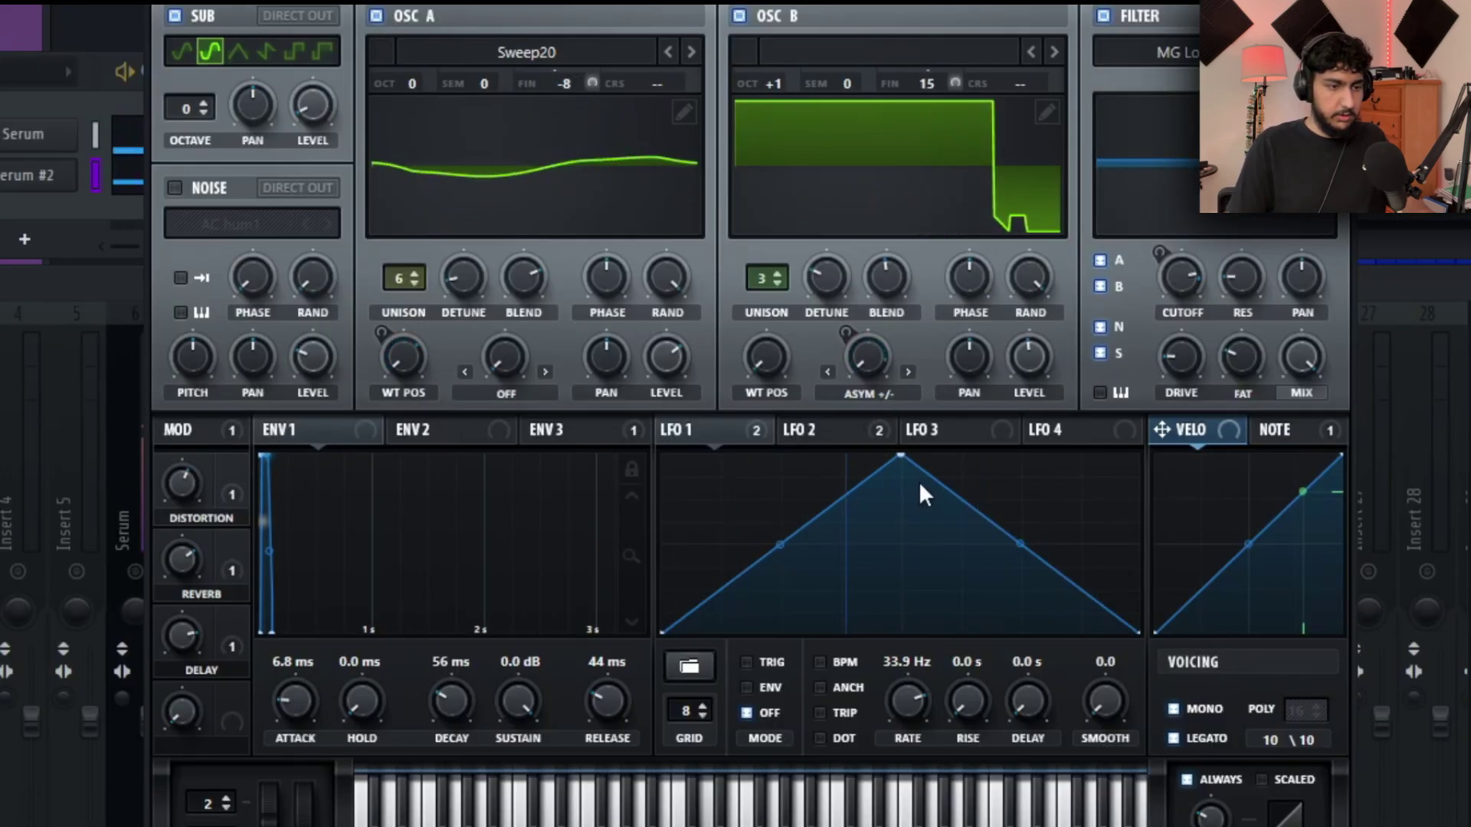
Switch the Serum lead's modulation view to LFO 2 and pull the peak of its triangle shape down.
click(817, 435)
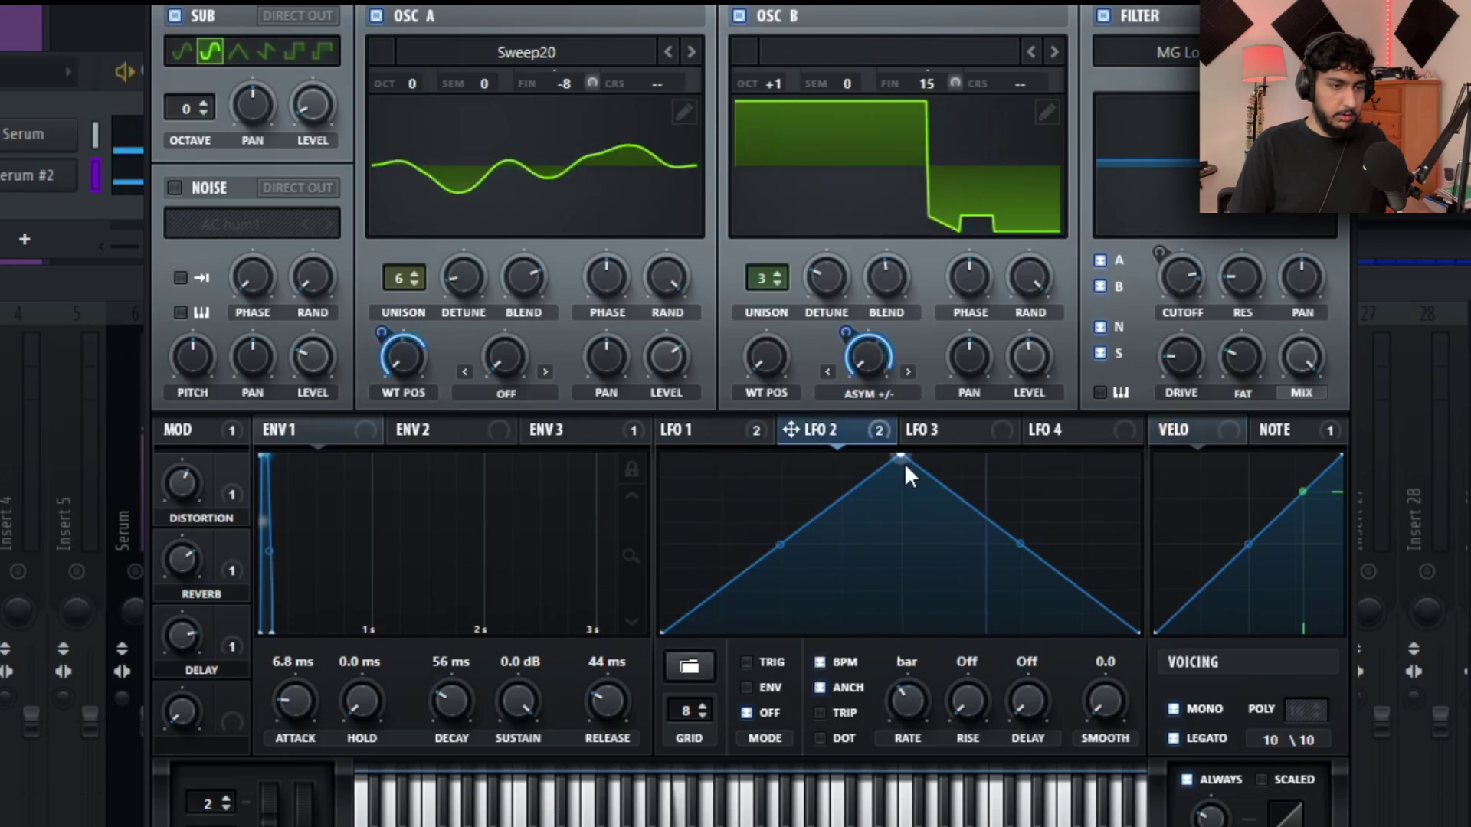
drag(902, 458, 904, 583)
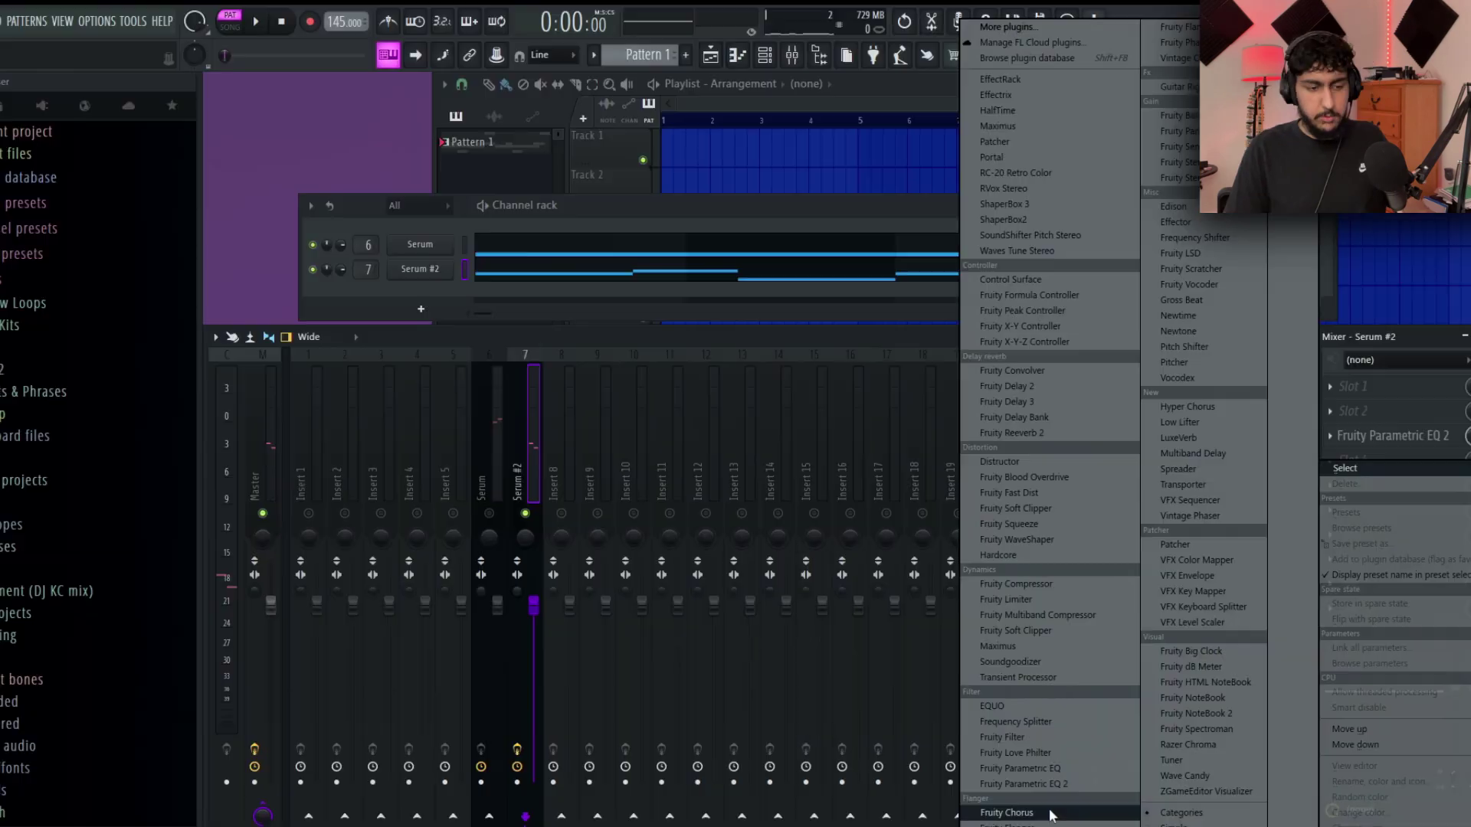
Insert Fruity Chorus in the Serum #2 track's fourth effect slot and lower its mix level during playback.
click(1198, 495)
drag(481, 229, 737, 235)
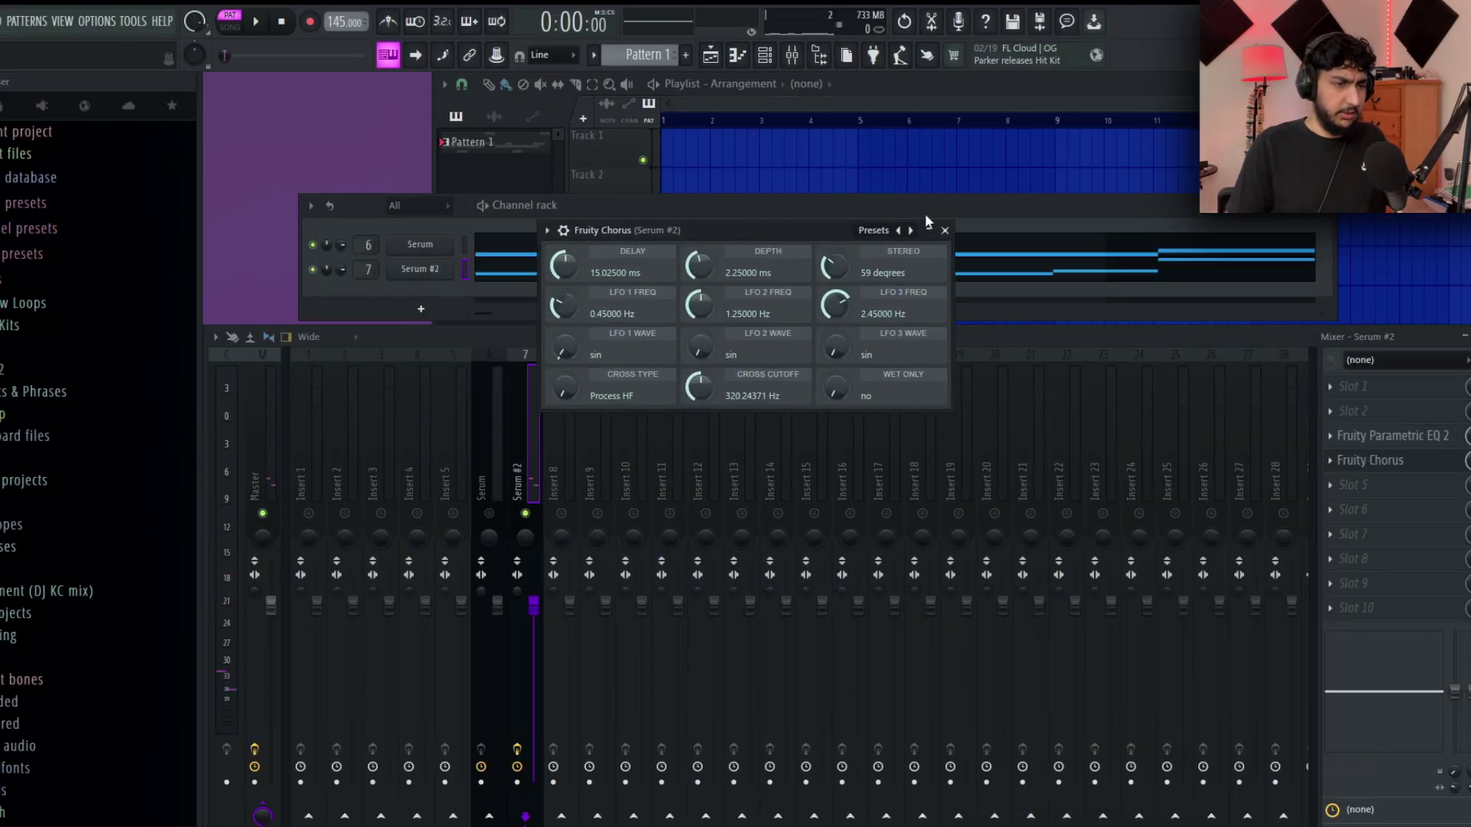
key(space)
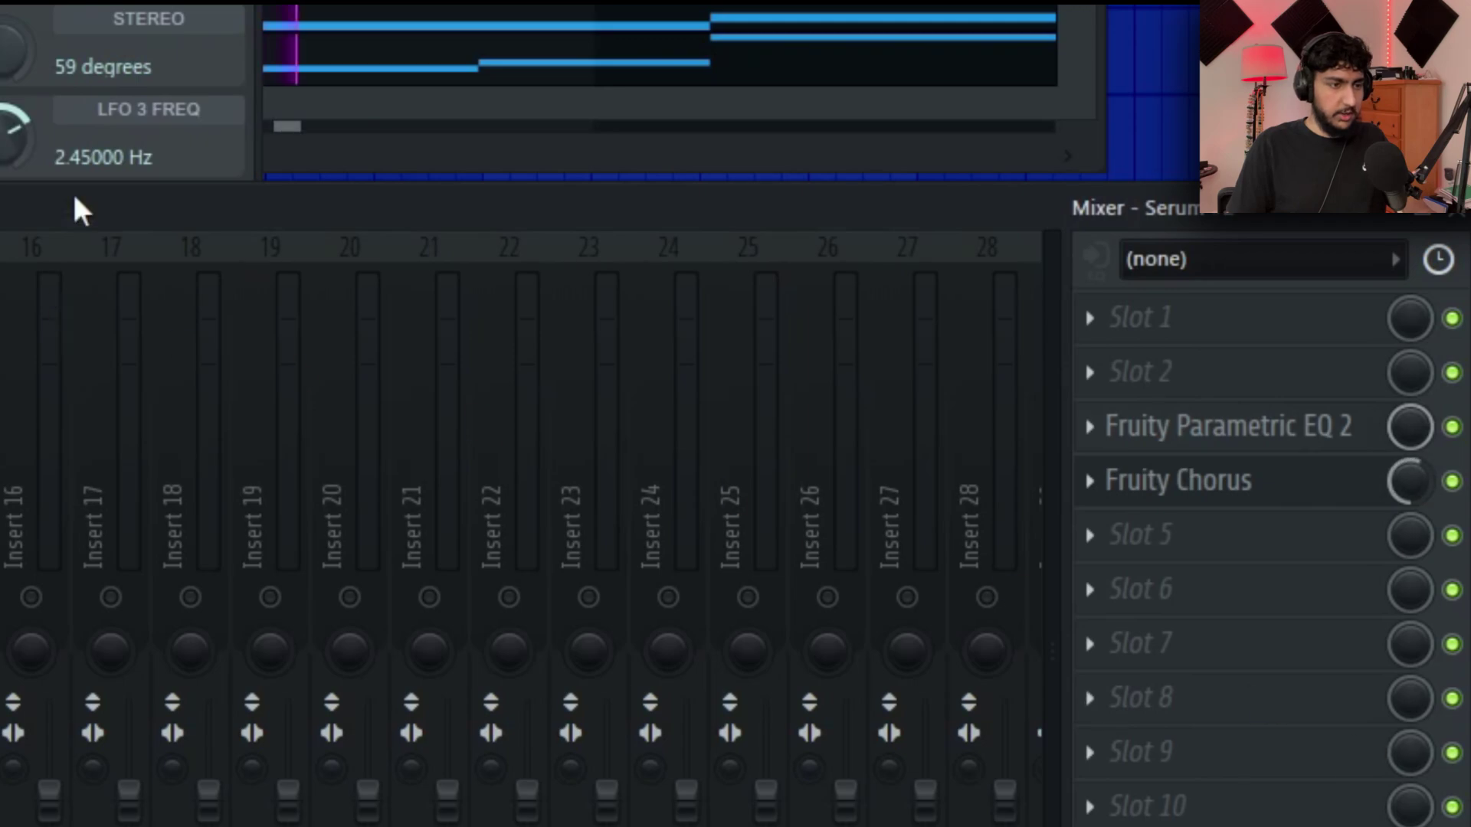
click(127, 25)
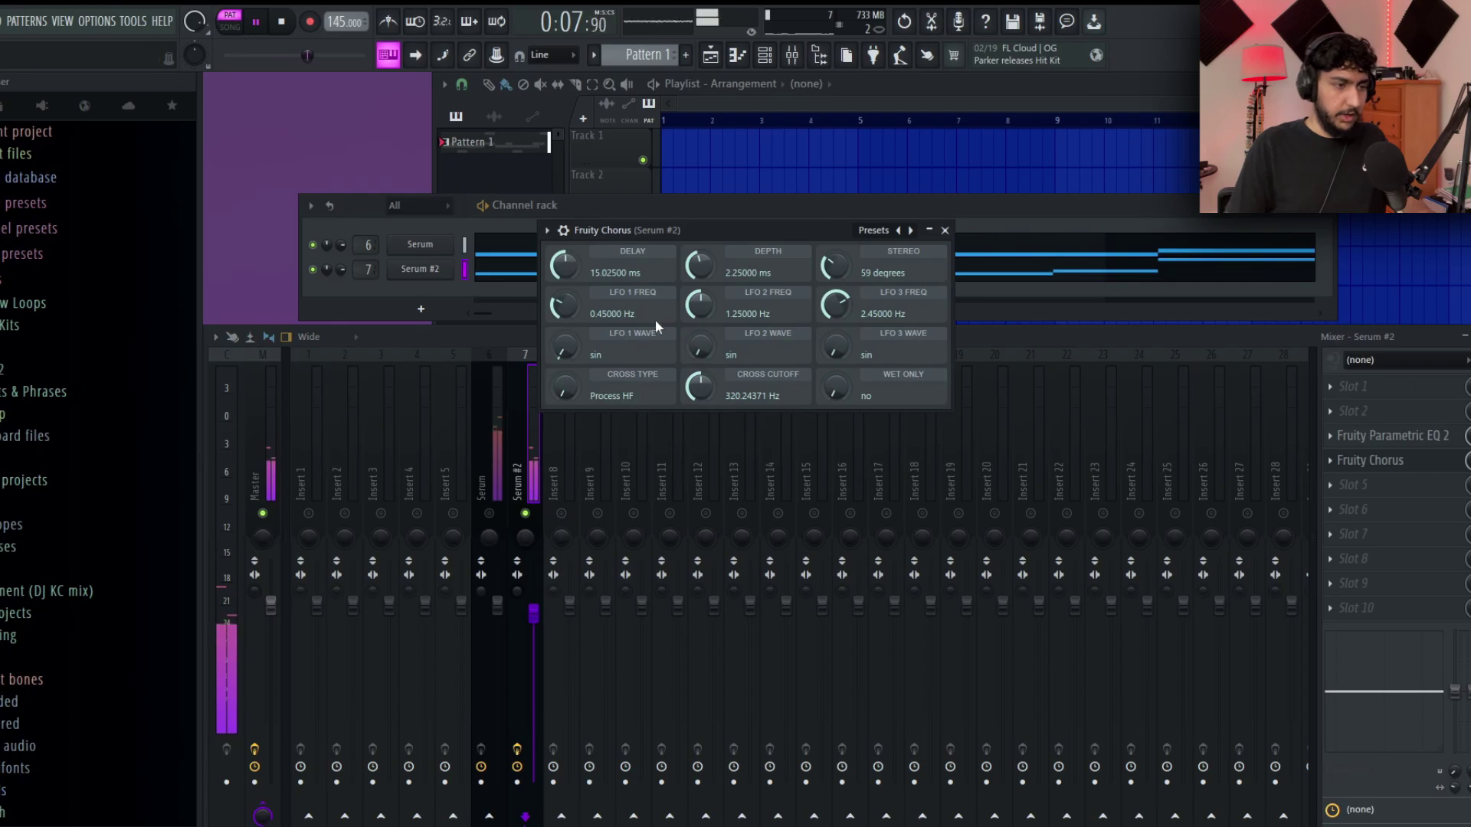
click(947, 231)
Unsolo the Serum #2 mixer track so that all mixer tracks are enabled again.
right_click(564, 515)
right_click(558, 532)
right_click(564, 514)
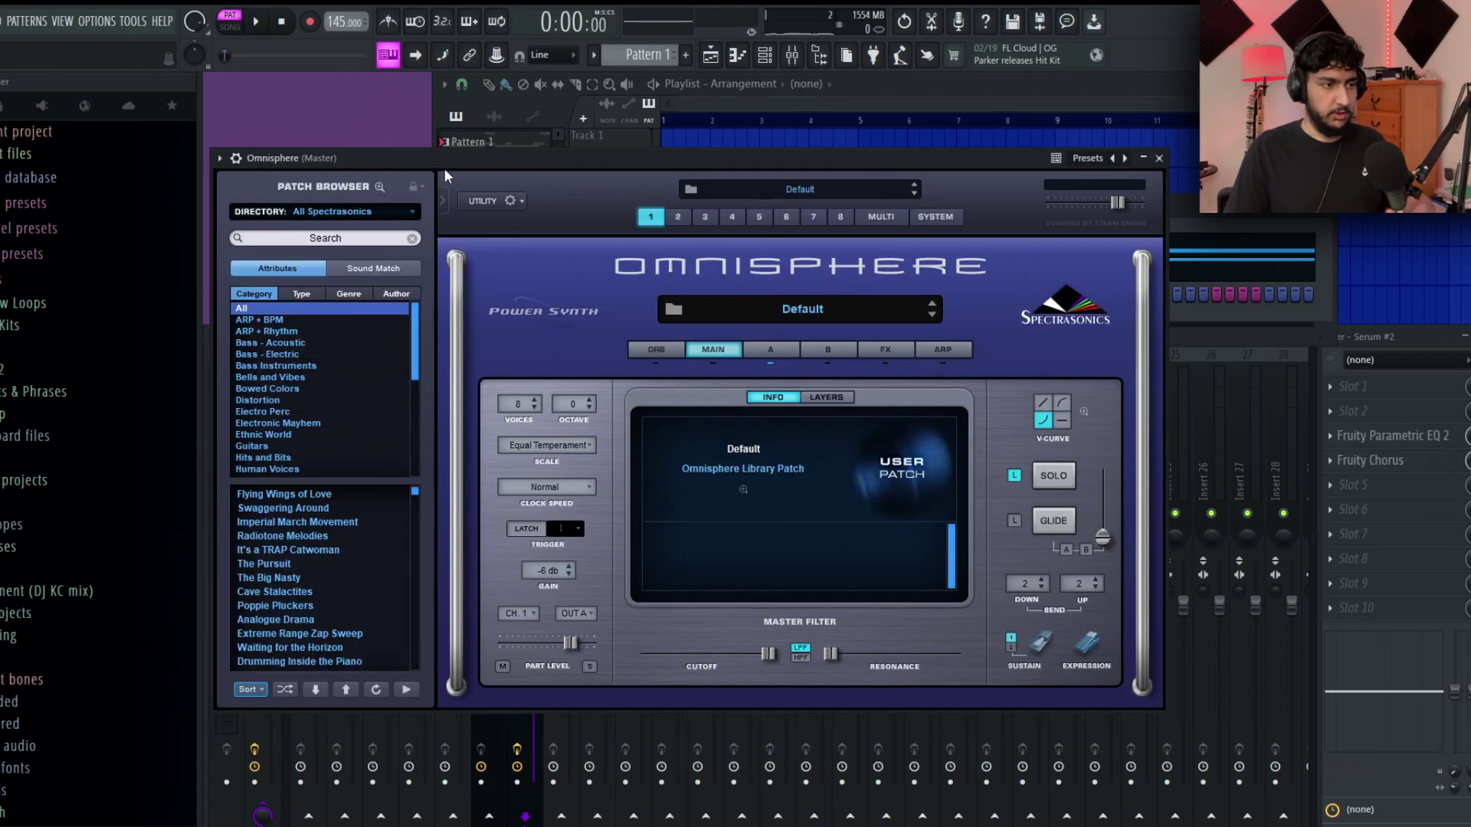
In a new Omnisphere channel, search the patches for "raw and angry" and load Angry and Raw Distortion.
drag(445, 176, 634, 127)
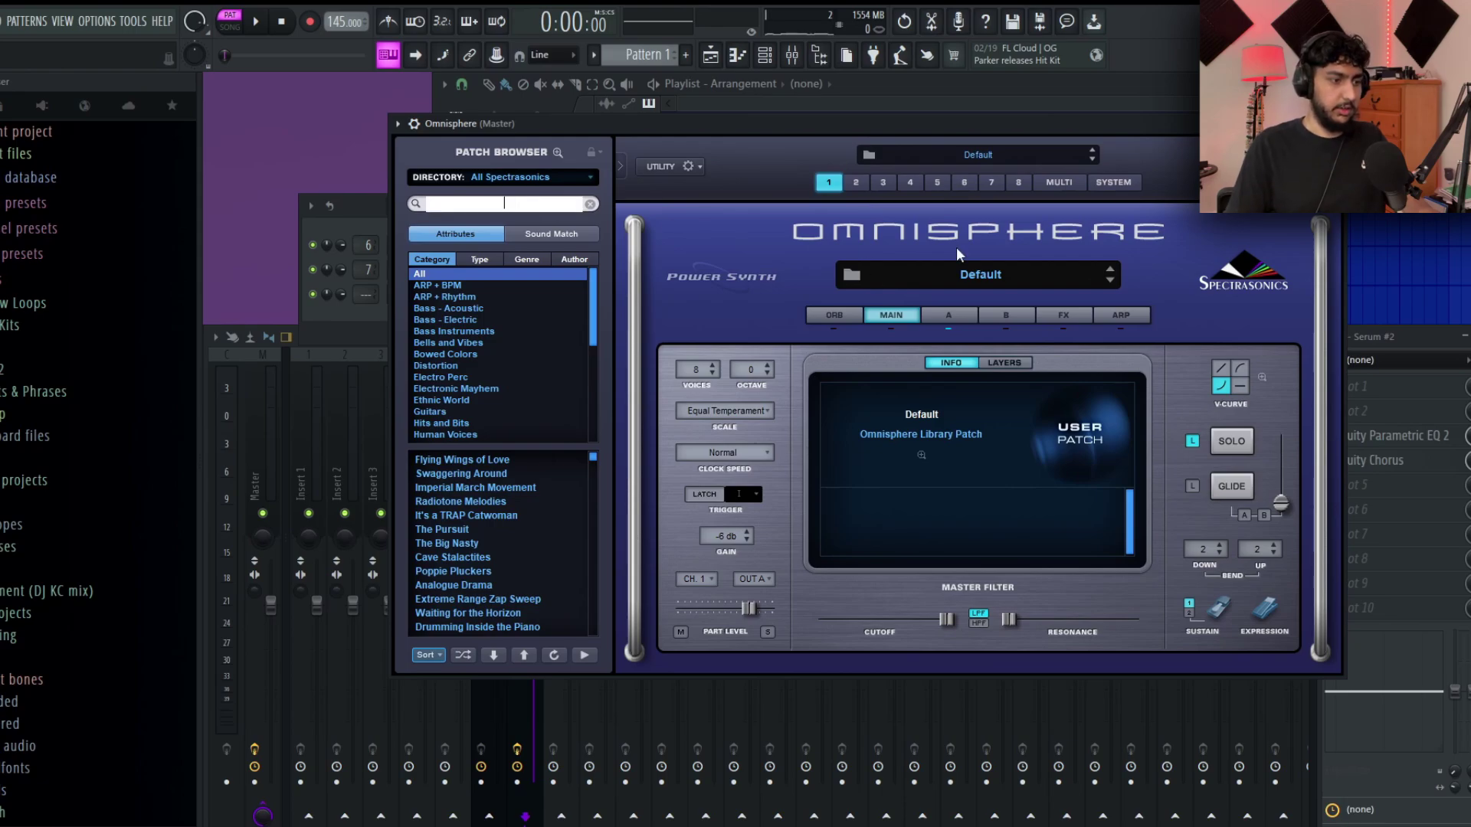
text(and angry)
key(Return)
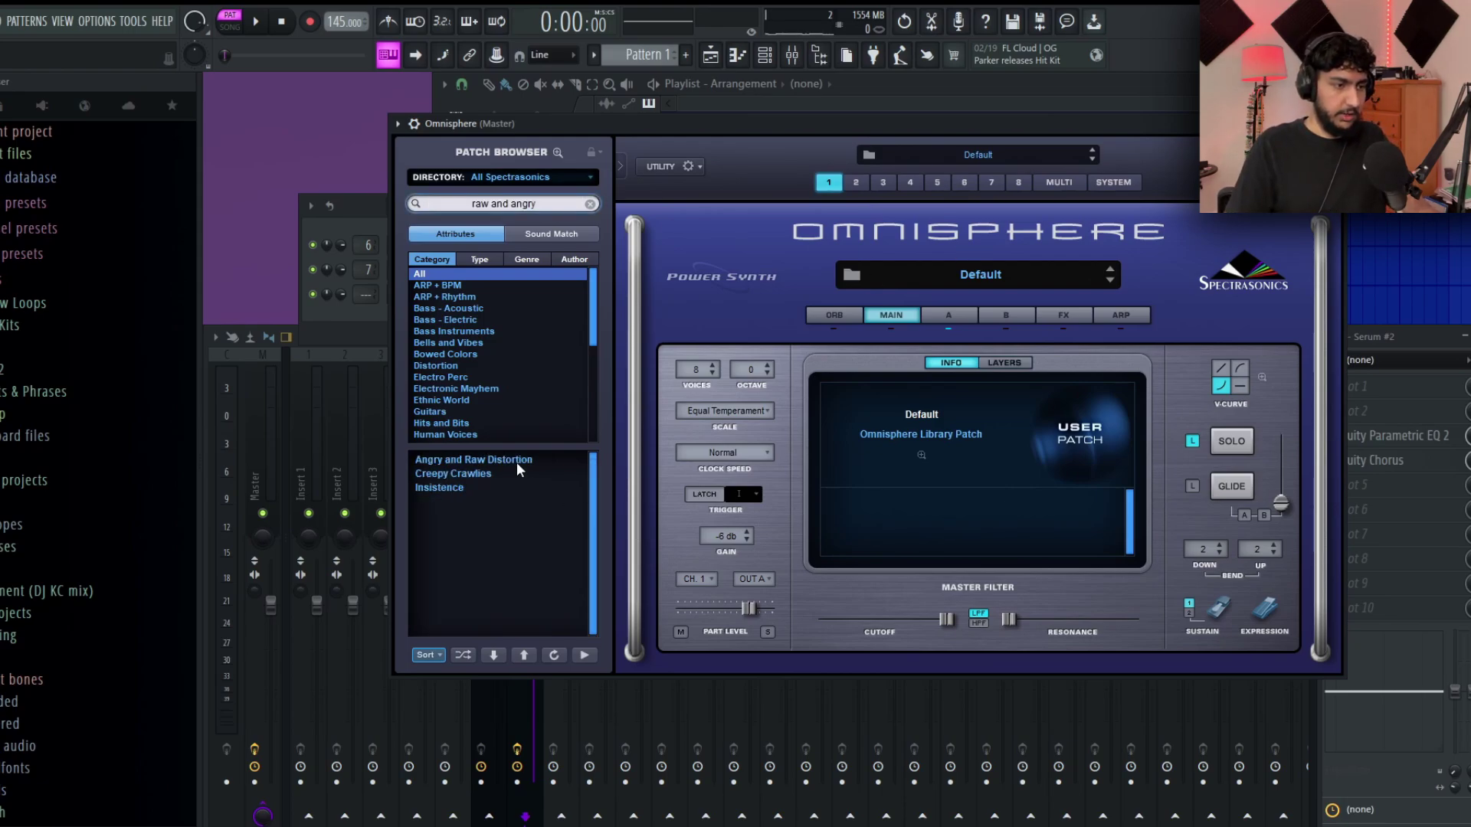
Copy the bass notes from the Serum channel into the Omnisphere channel and check them in the piano roll.
key(F7)
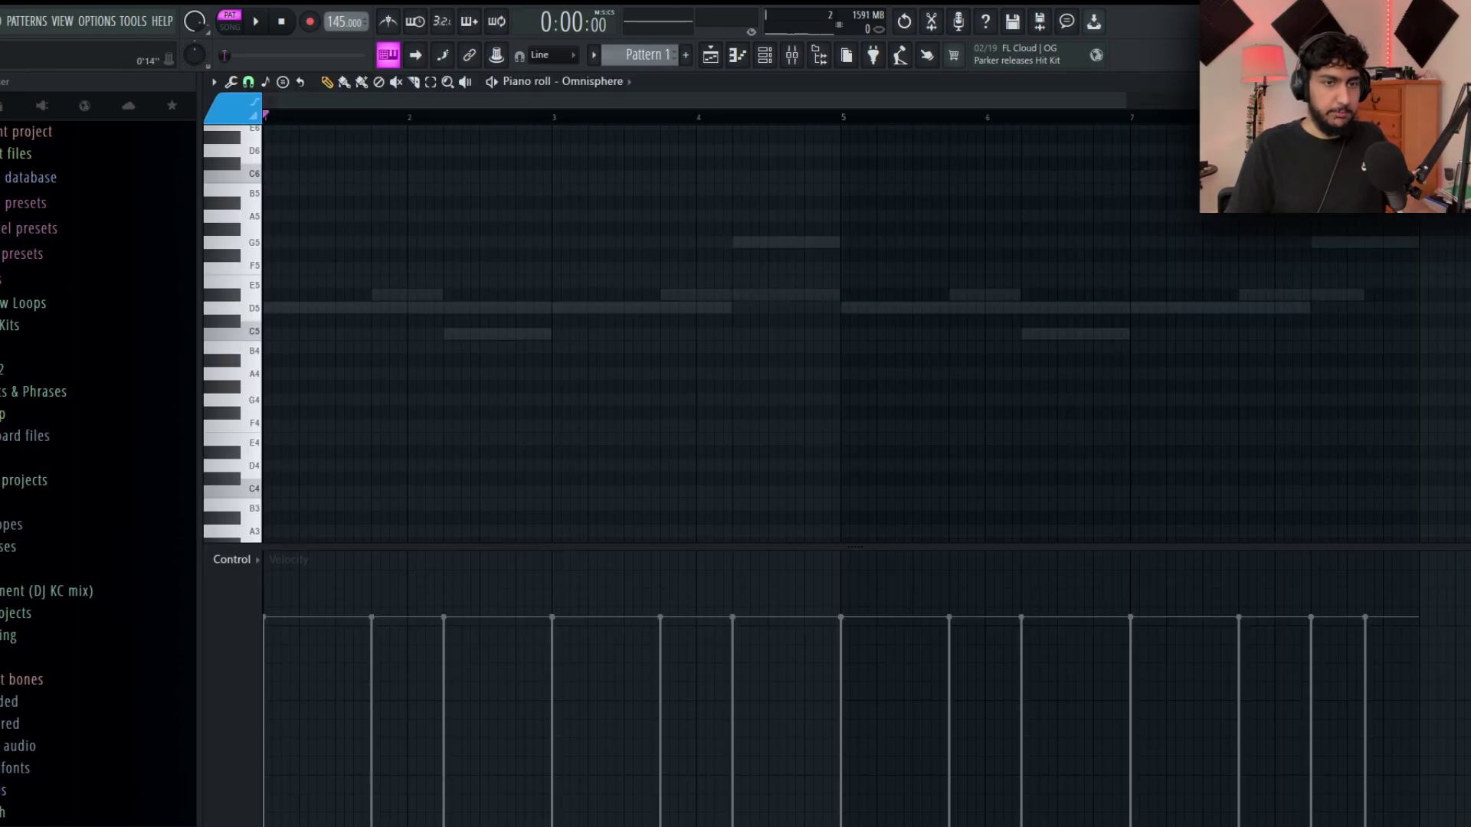
key(F7)
click(509, 247)
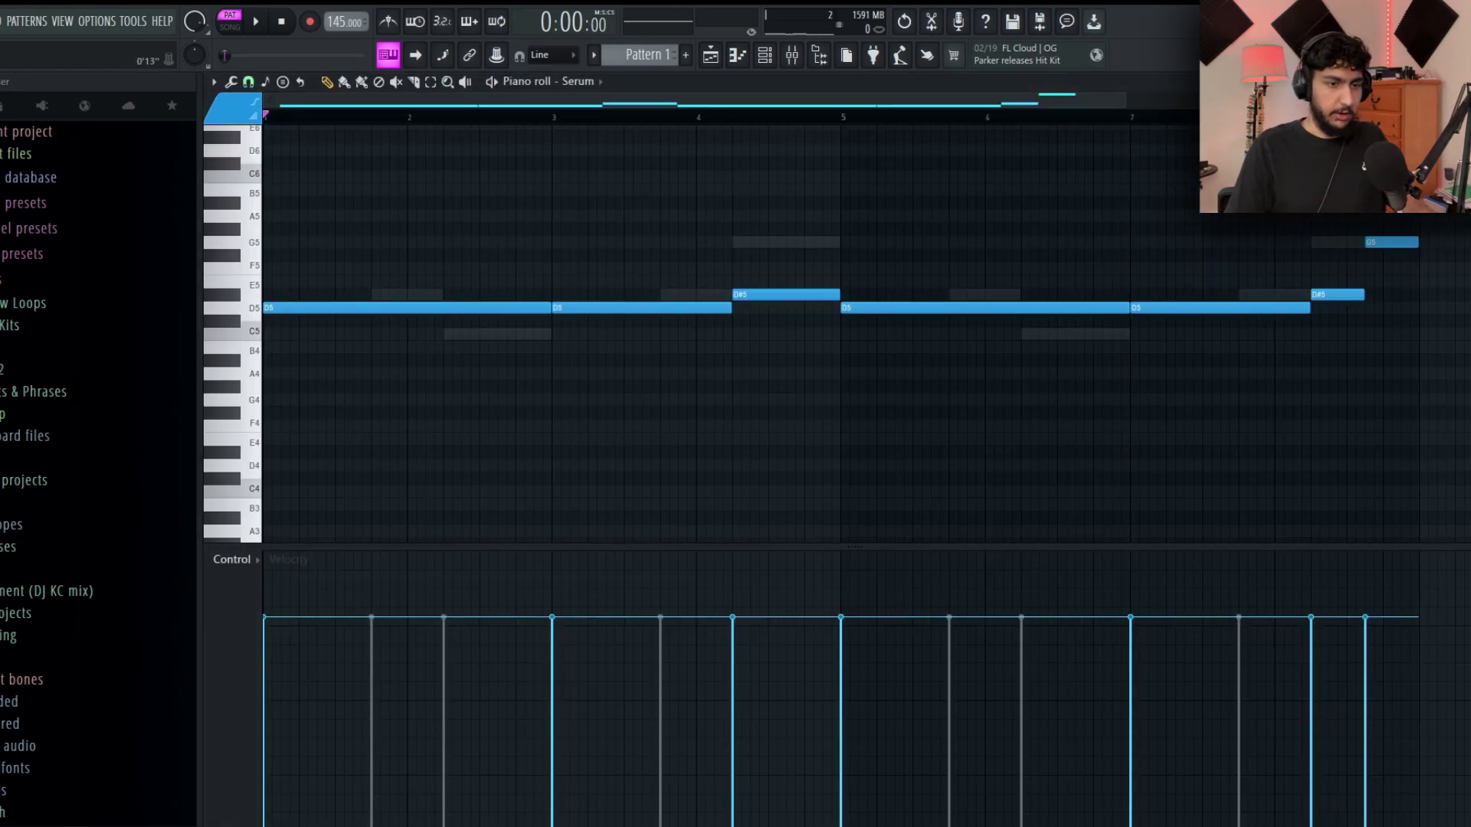
key(Escape)
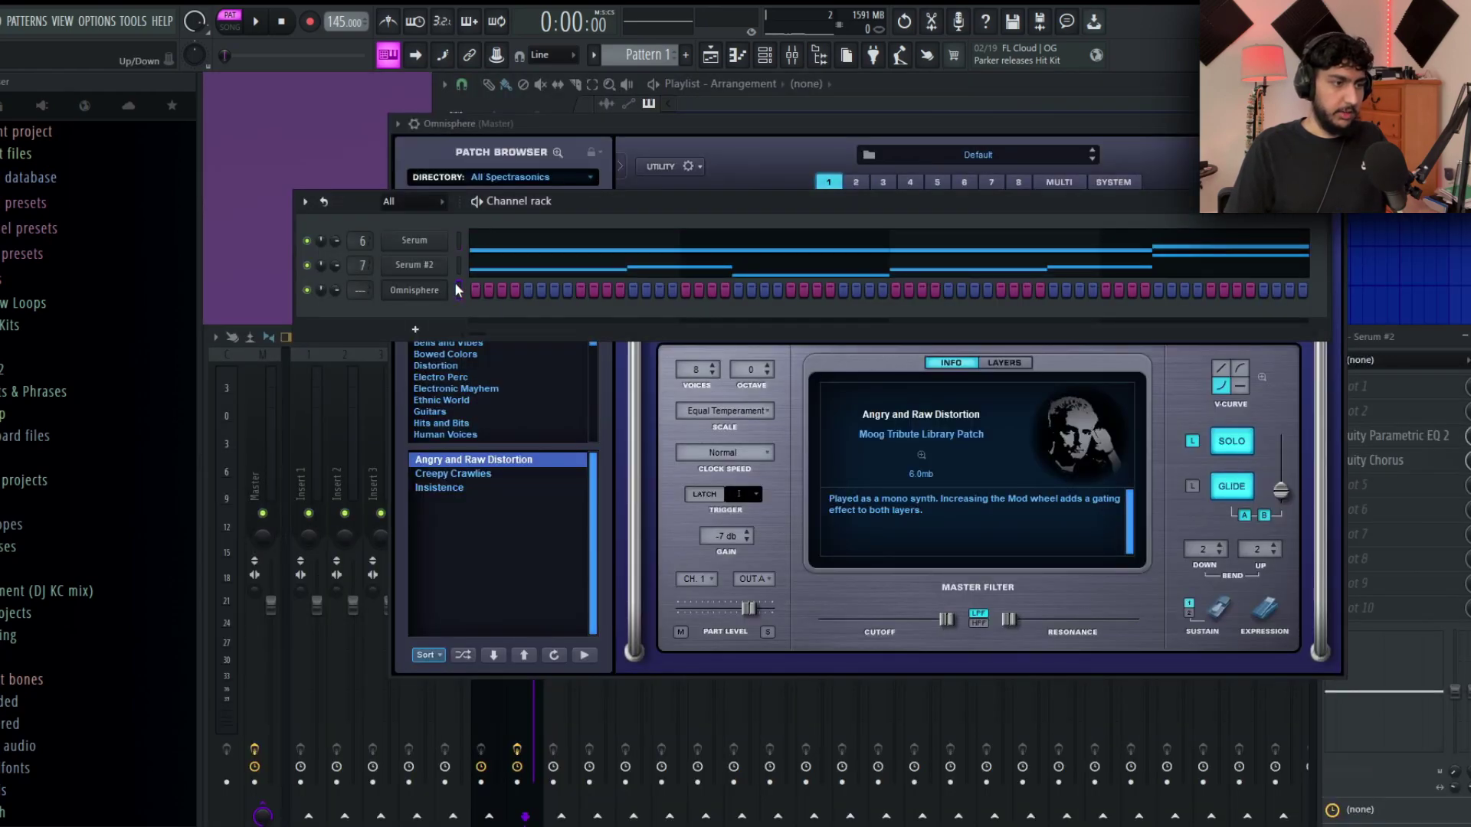
key(ctrl+v)
double_click(499, 285)
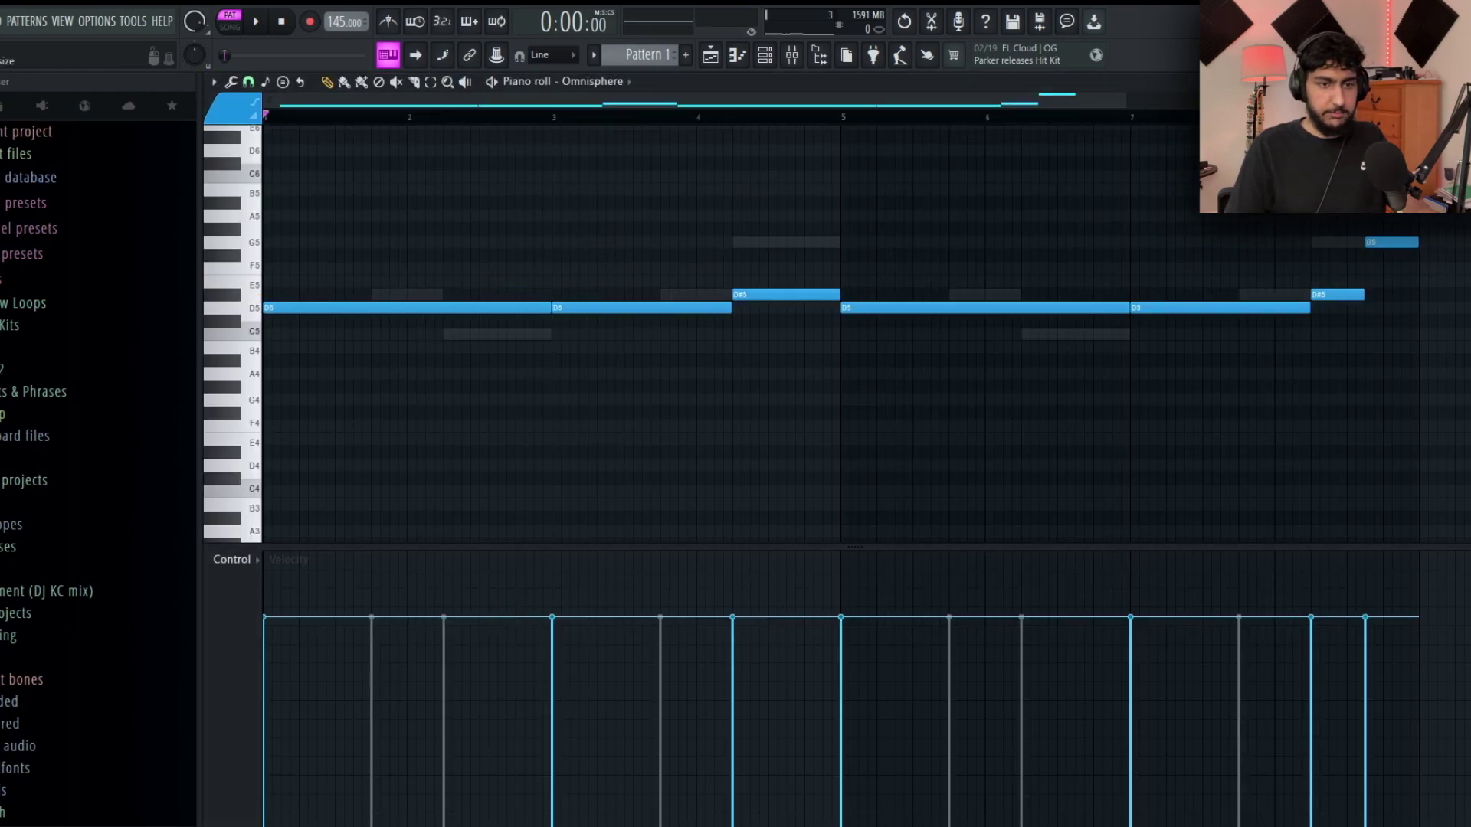
key(Escape)
Lower the Omnisphere channel's volume and route it to mixer insert 8.
click(429, 288)
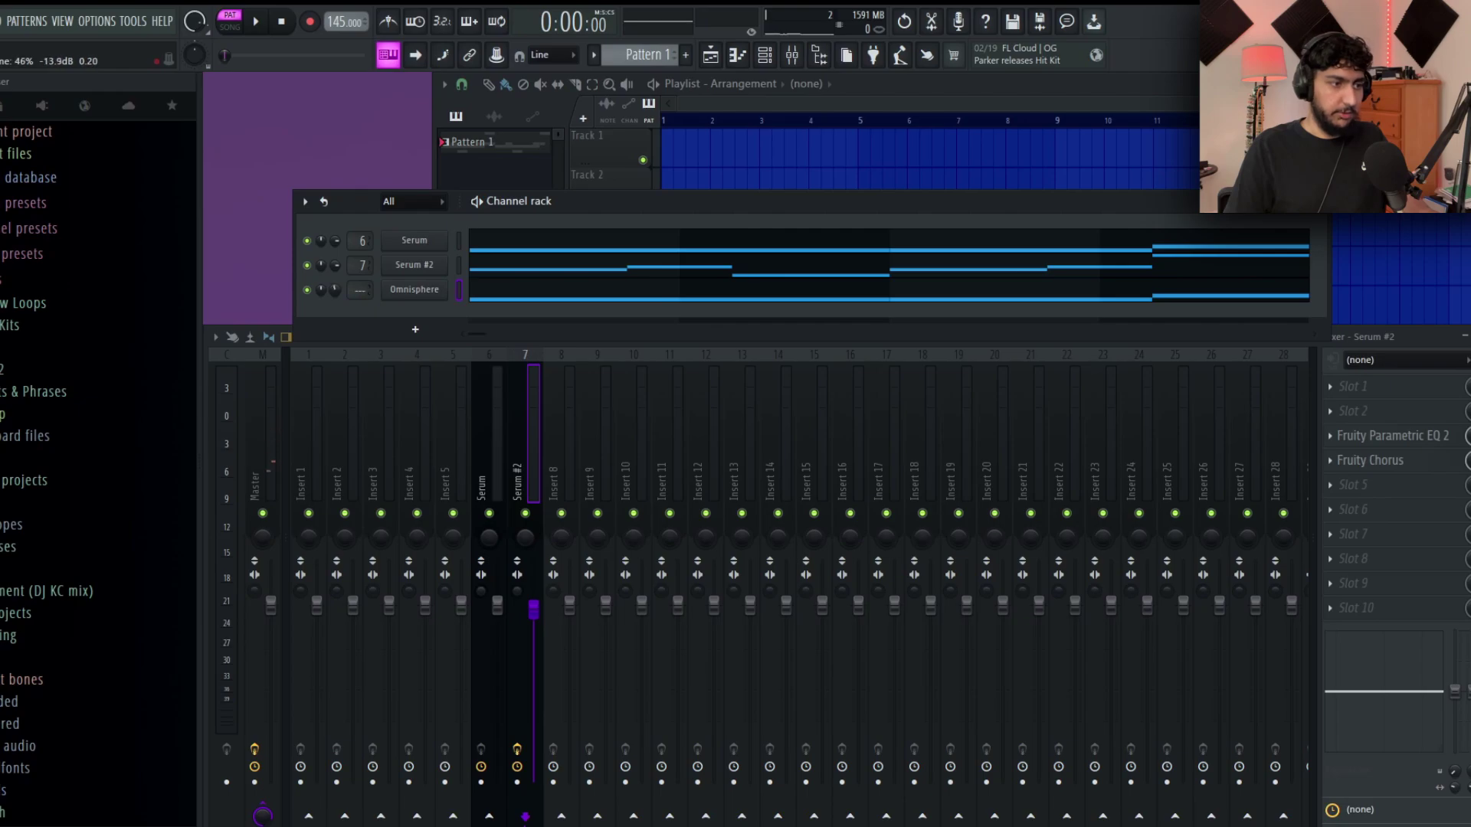
click(632, 306)
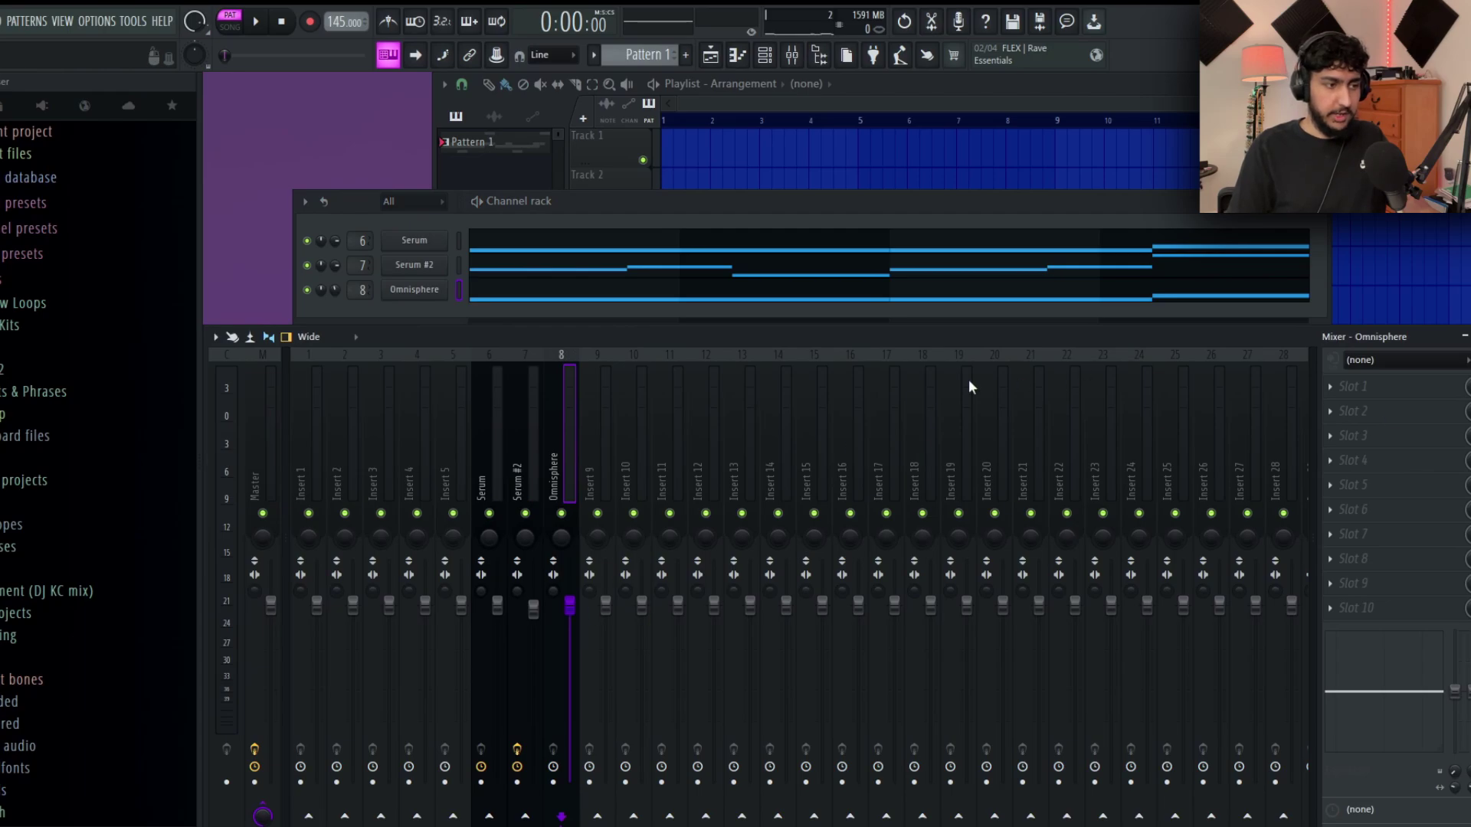
Insert Fruity Parametric EQ 2 in the Omnisphere track's third effect slot and cut the lows with band 1 at about 150 Hz.
click(1372, 437)
click(1086, 783)
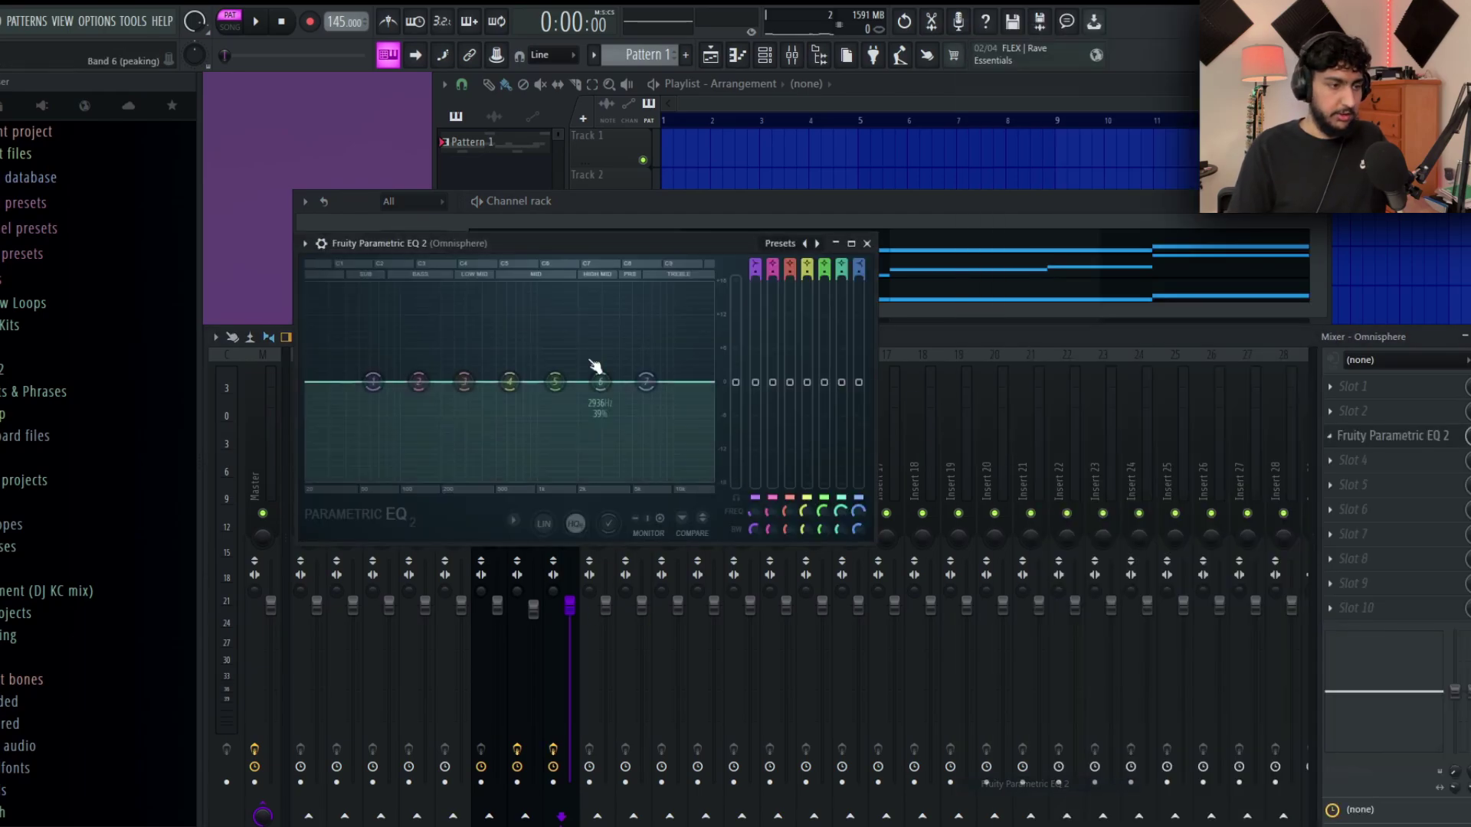
key(space)
key(space)
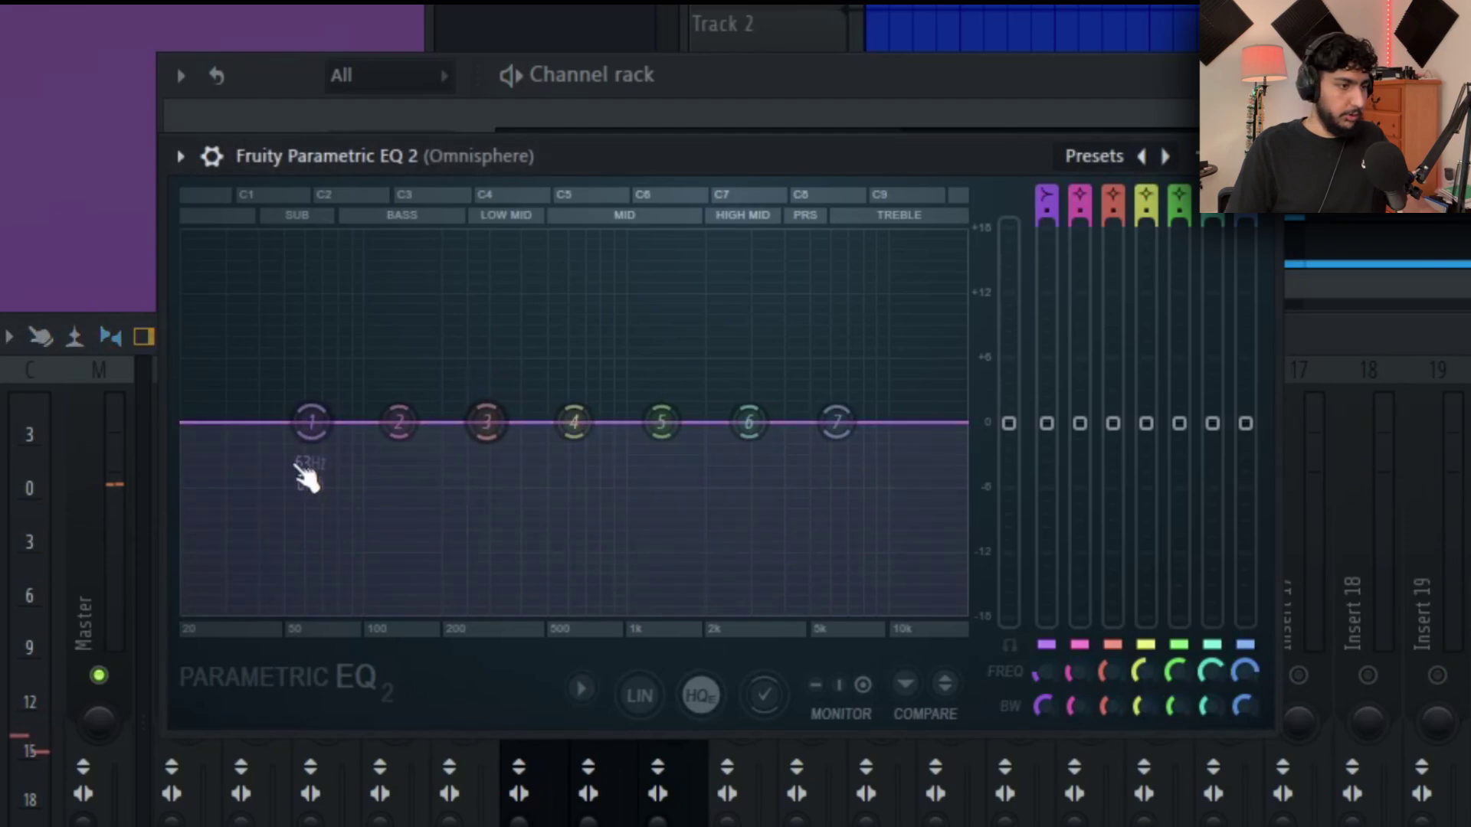
key(space)
drag(315, 423, 247, 614)
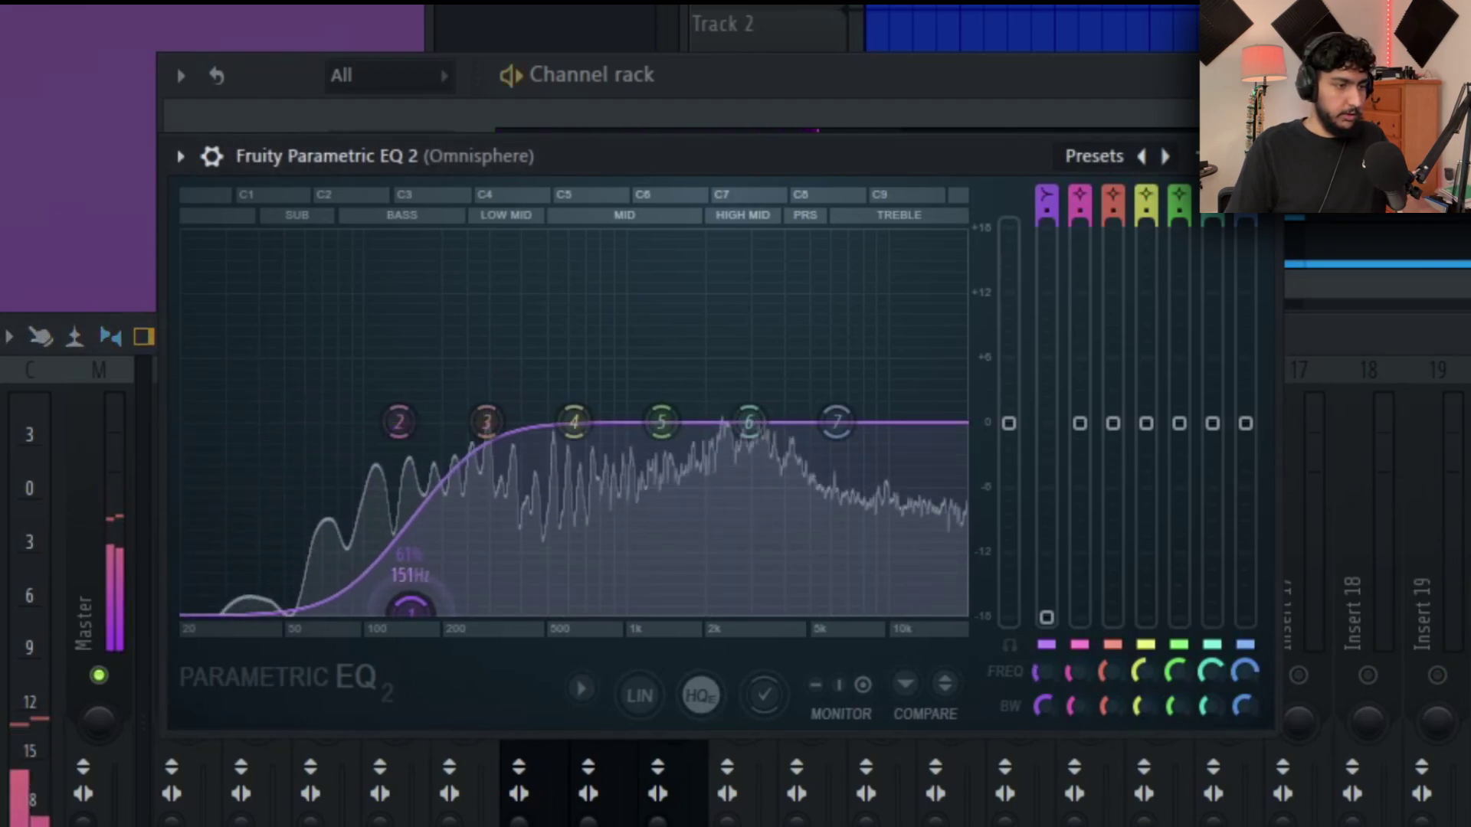
drag(406, 612, 310, 610)
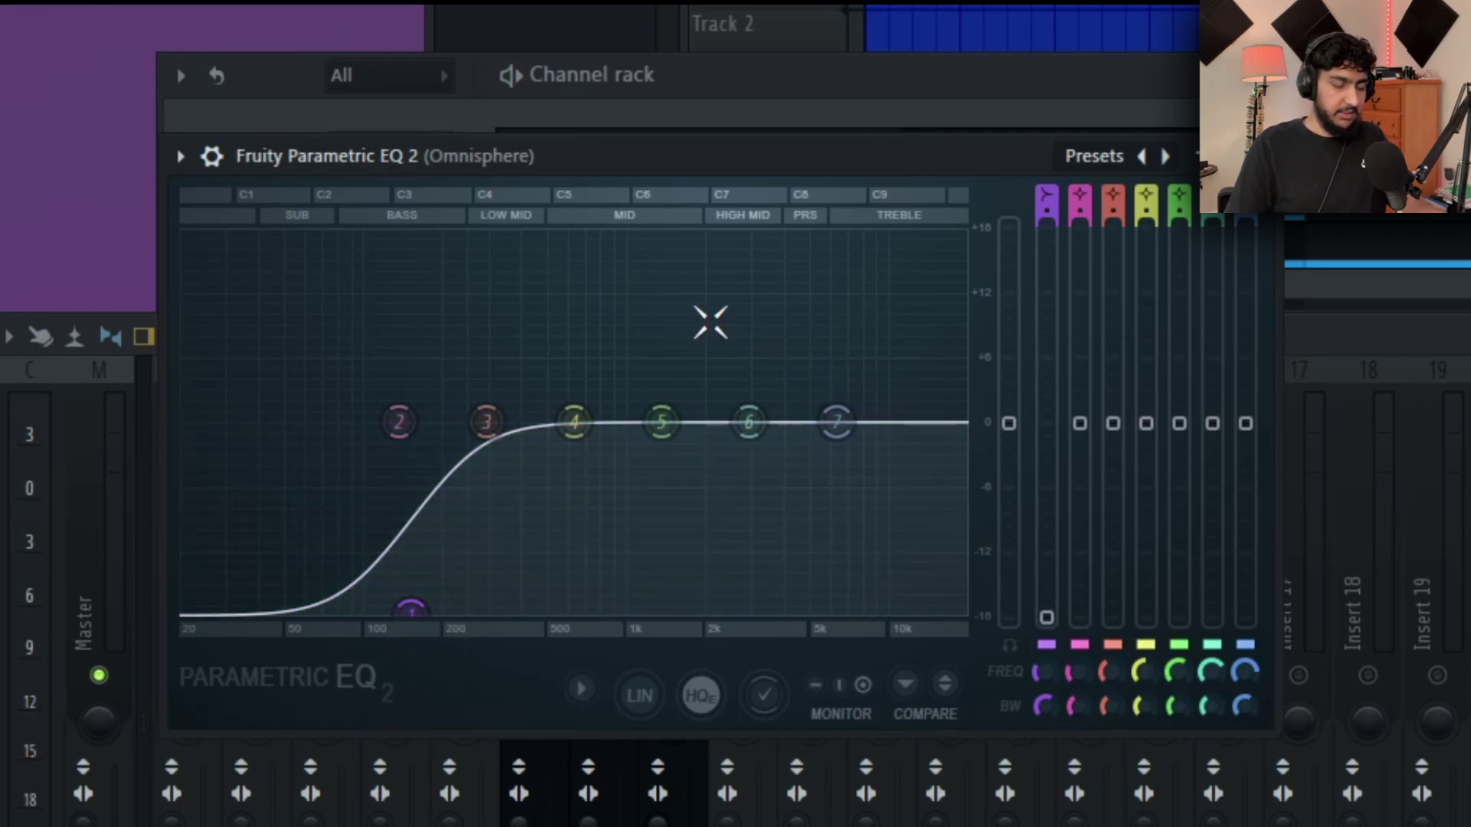
Lower EQ band 7 at about 8.3 kHz during playback and make a narrow dip with band 4 at about 2 kHz.
key(space)
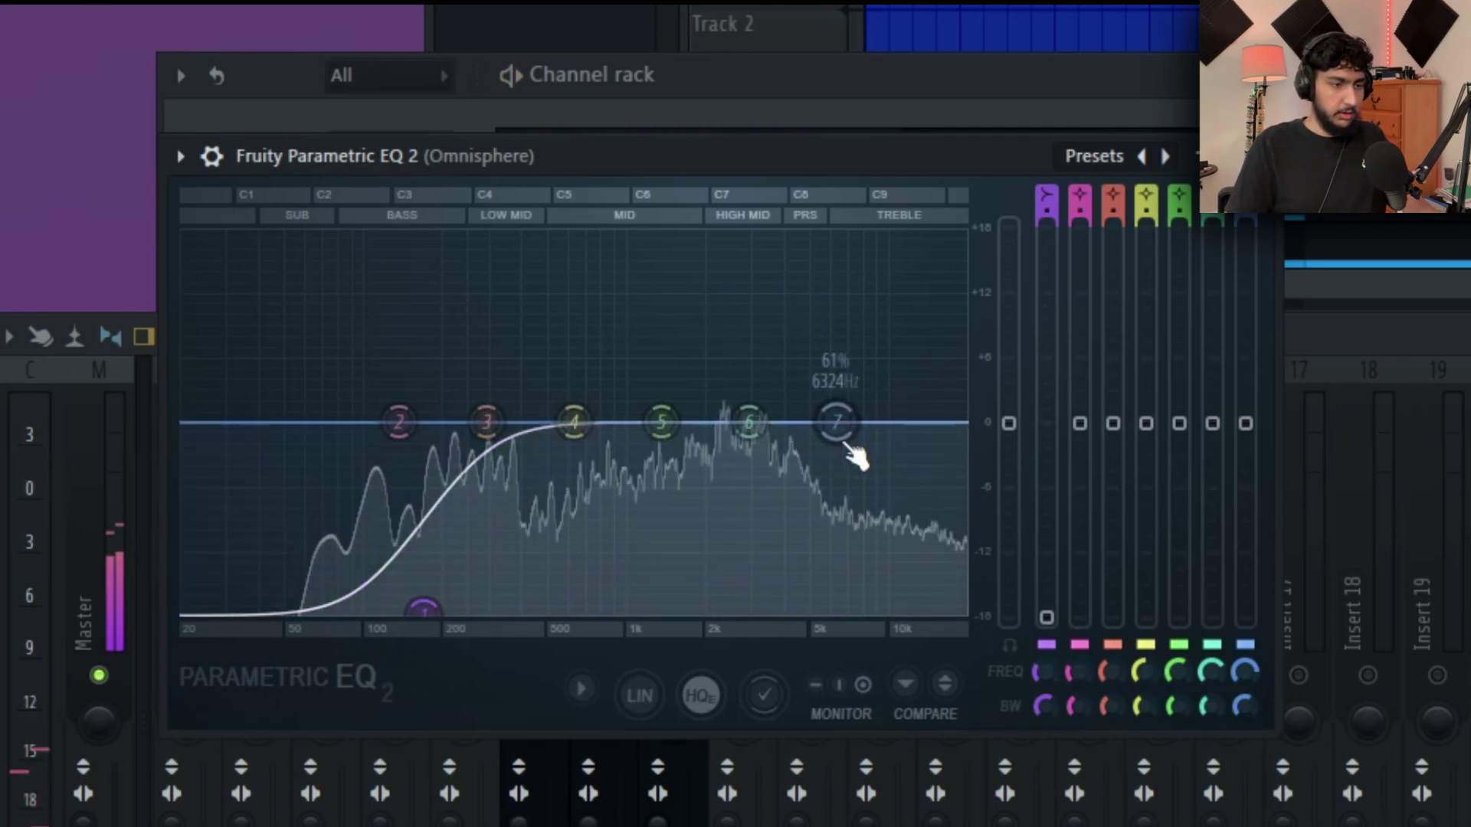
drag(843, 451, 858, 505)
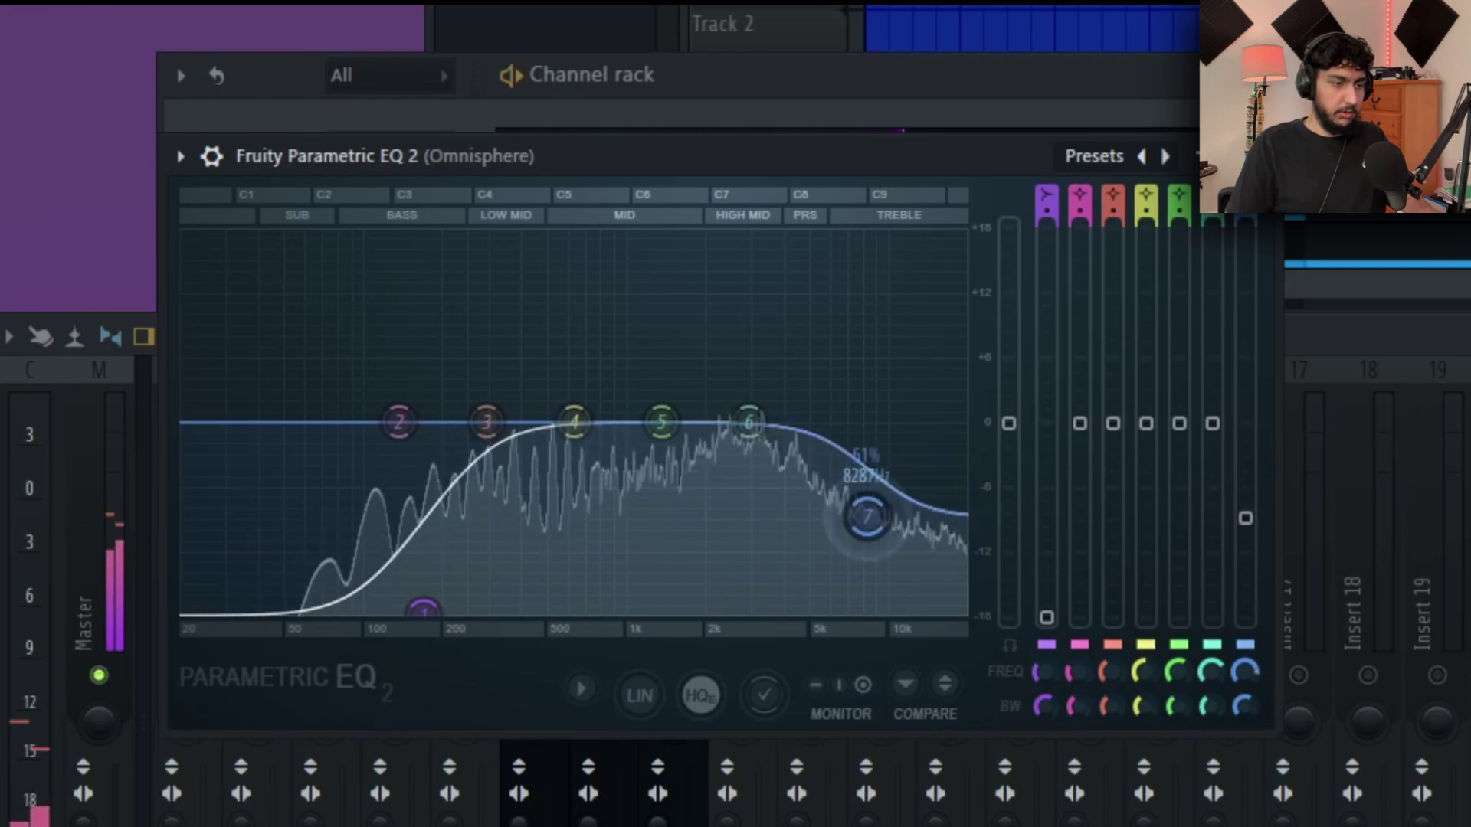
drag(575, 422, 716, 462)
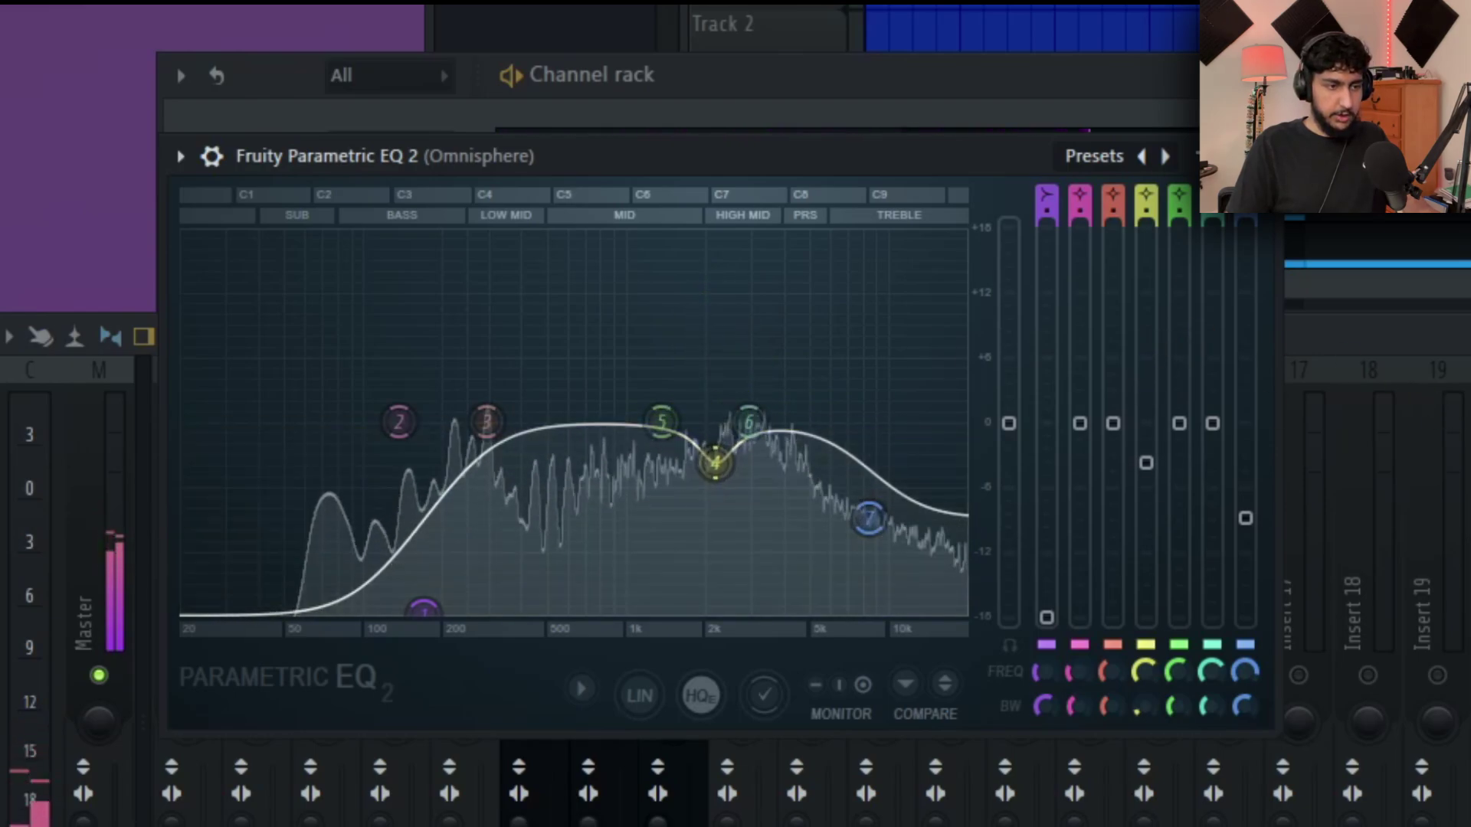
key(Escape)
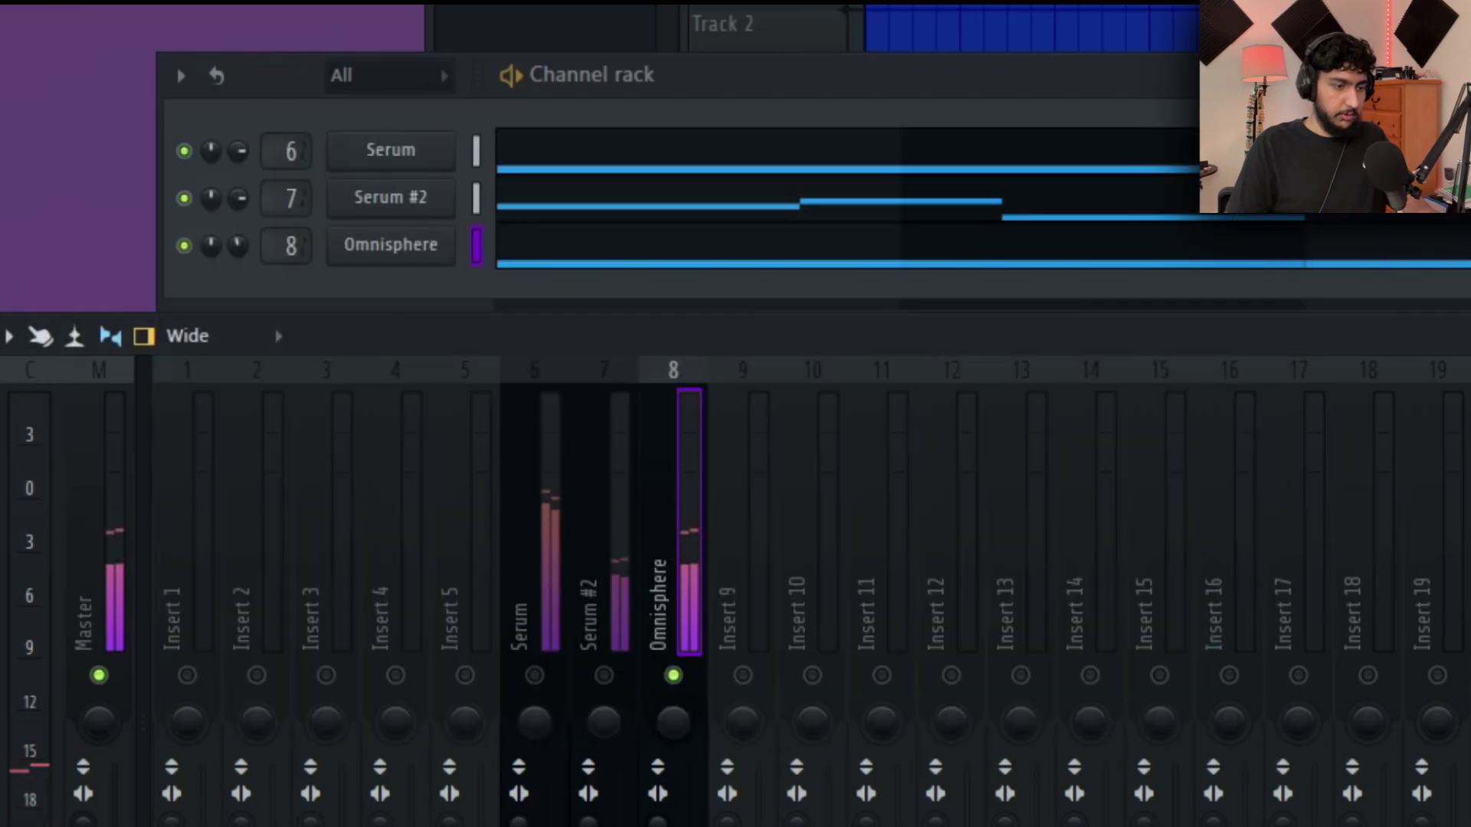
Unsolo the Omnisphere mixer track and lower its fader to balance it with the two Serum tracks.
right_click(743, 677)
right_click(743, 677)
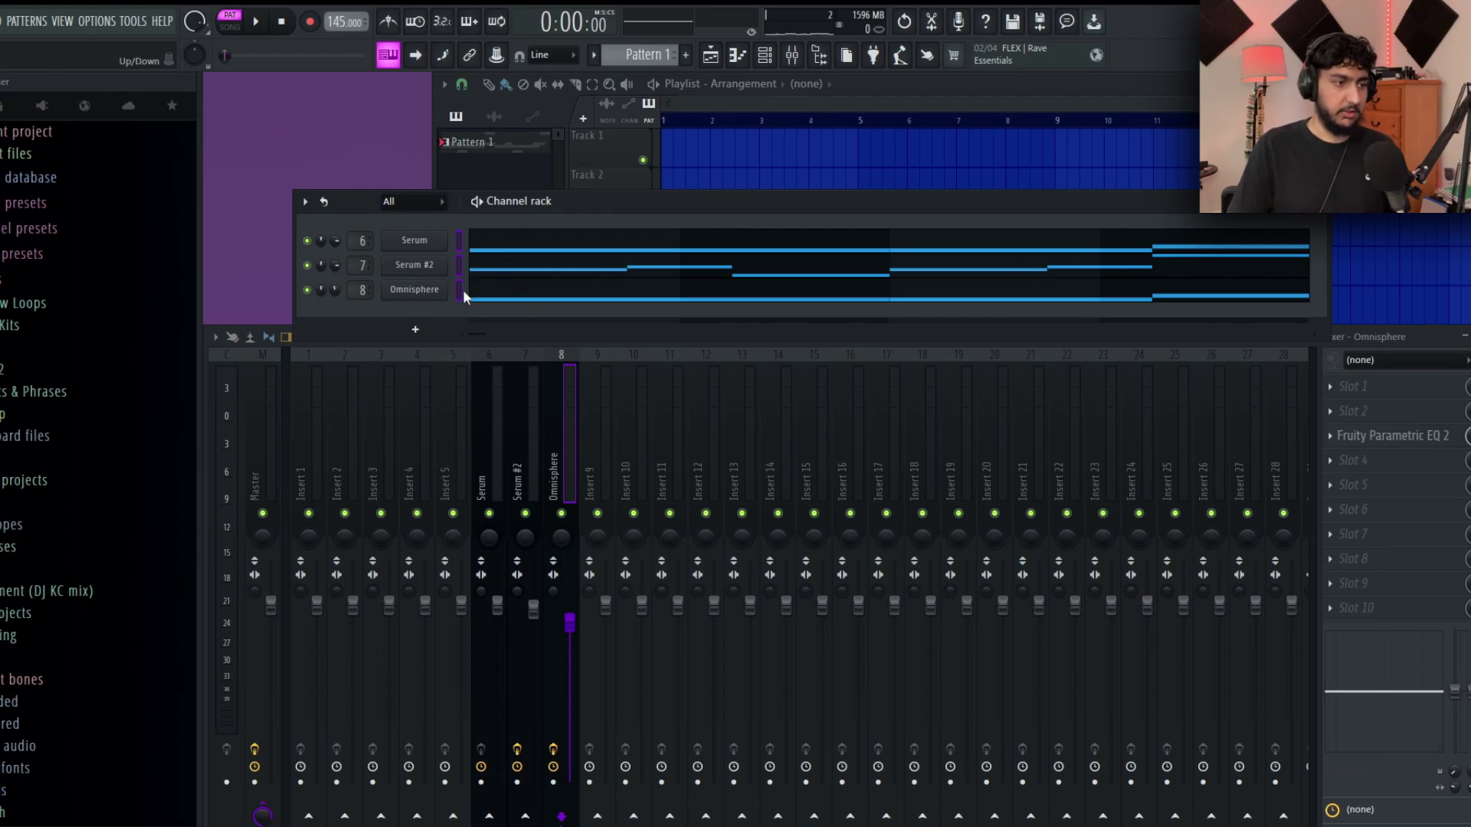
click(459, 239)
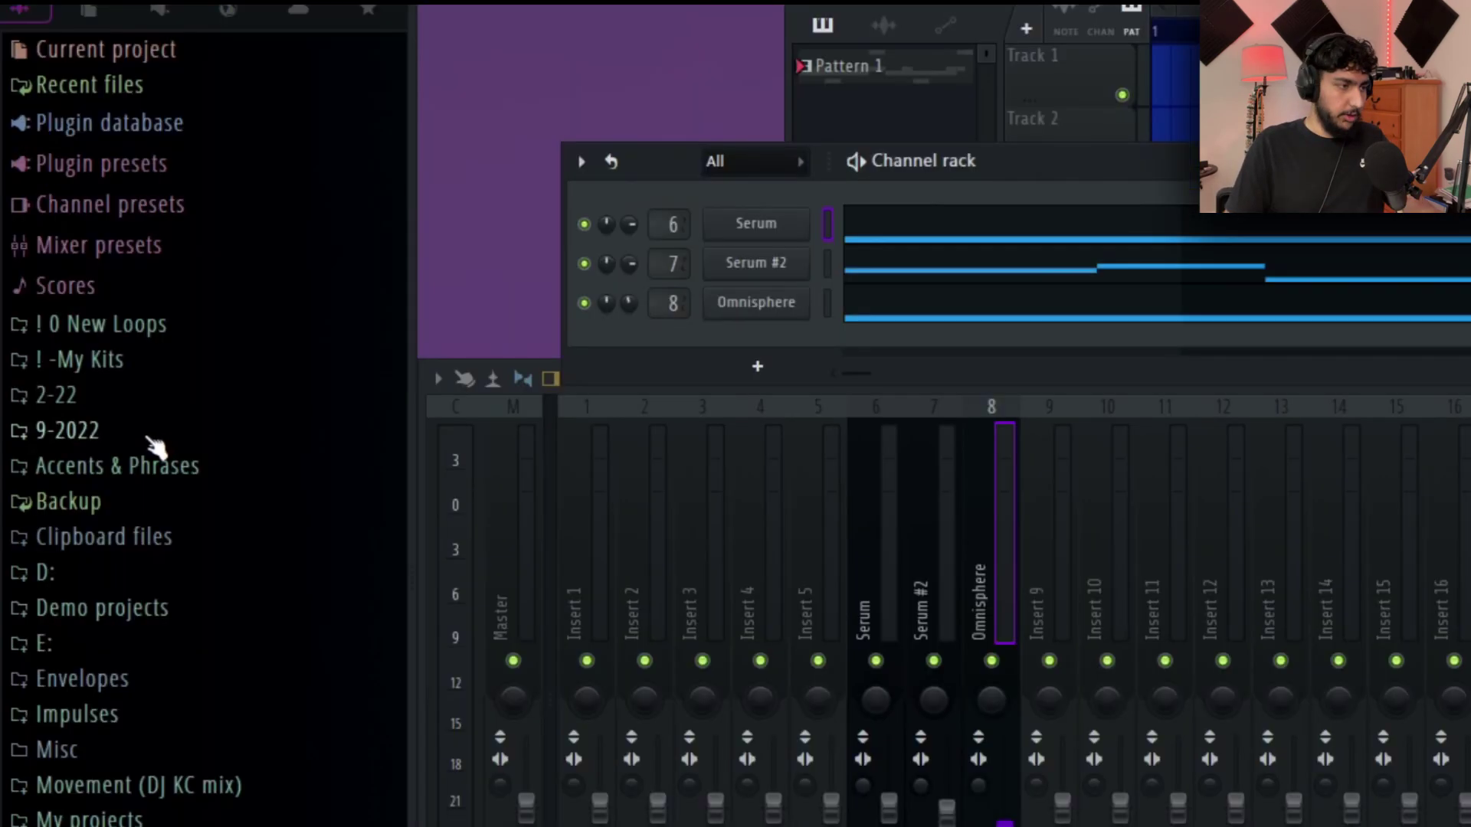
Audition the 808s in the Ignite Multi Kit's Drums folder and add 808 - News as a new channel.
click(8, 325)
click(89, 349)
click(260, 428)
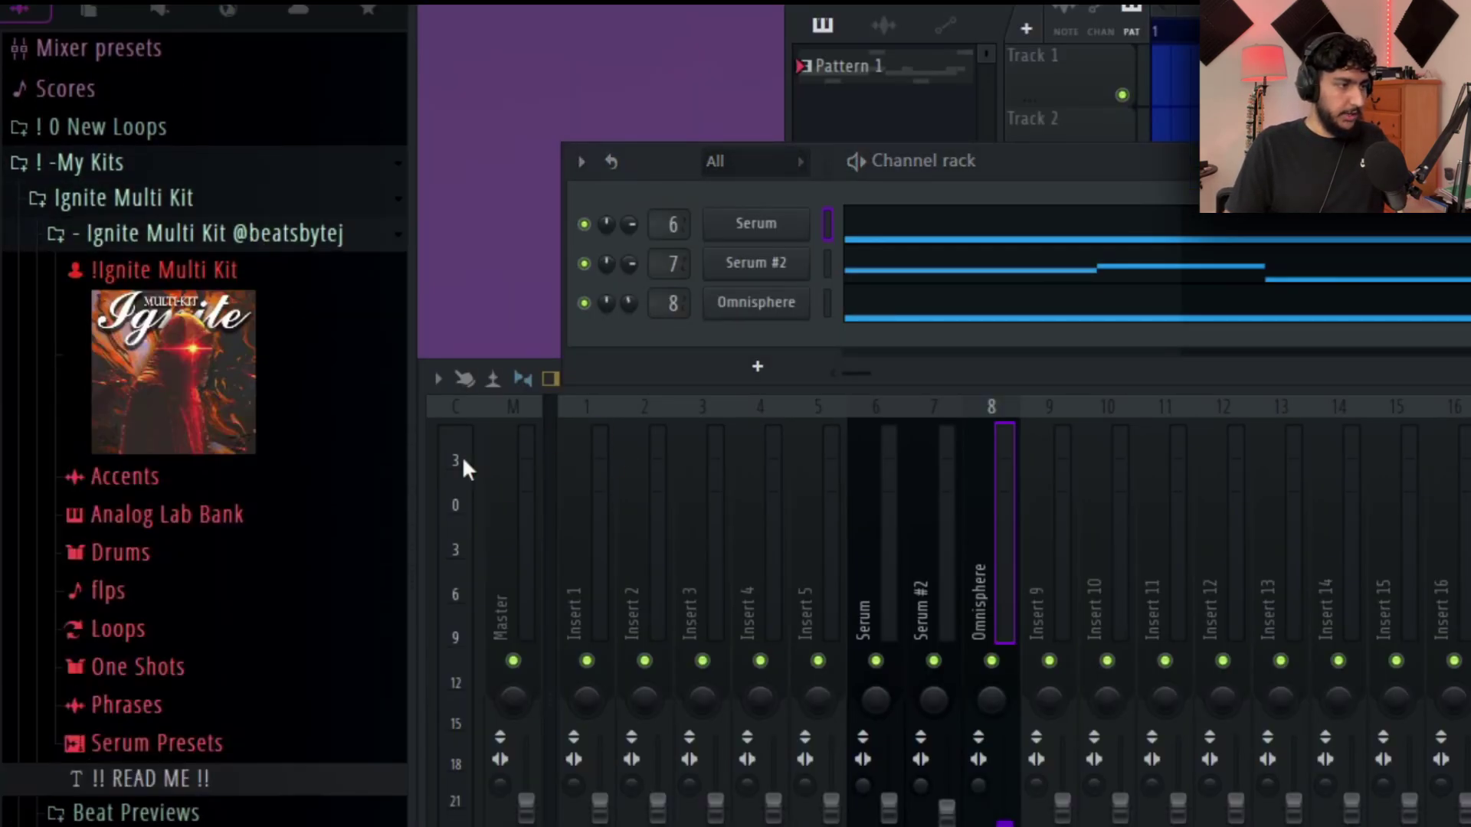
click(203, 358)
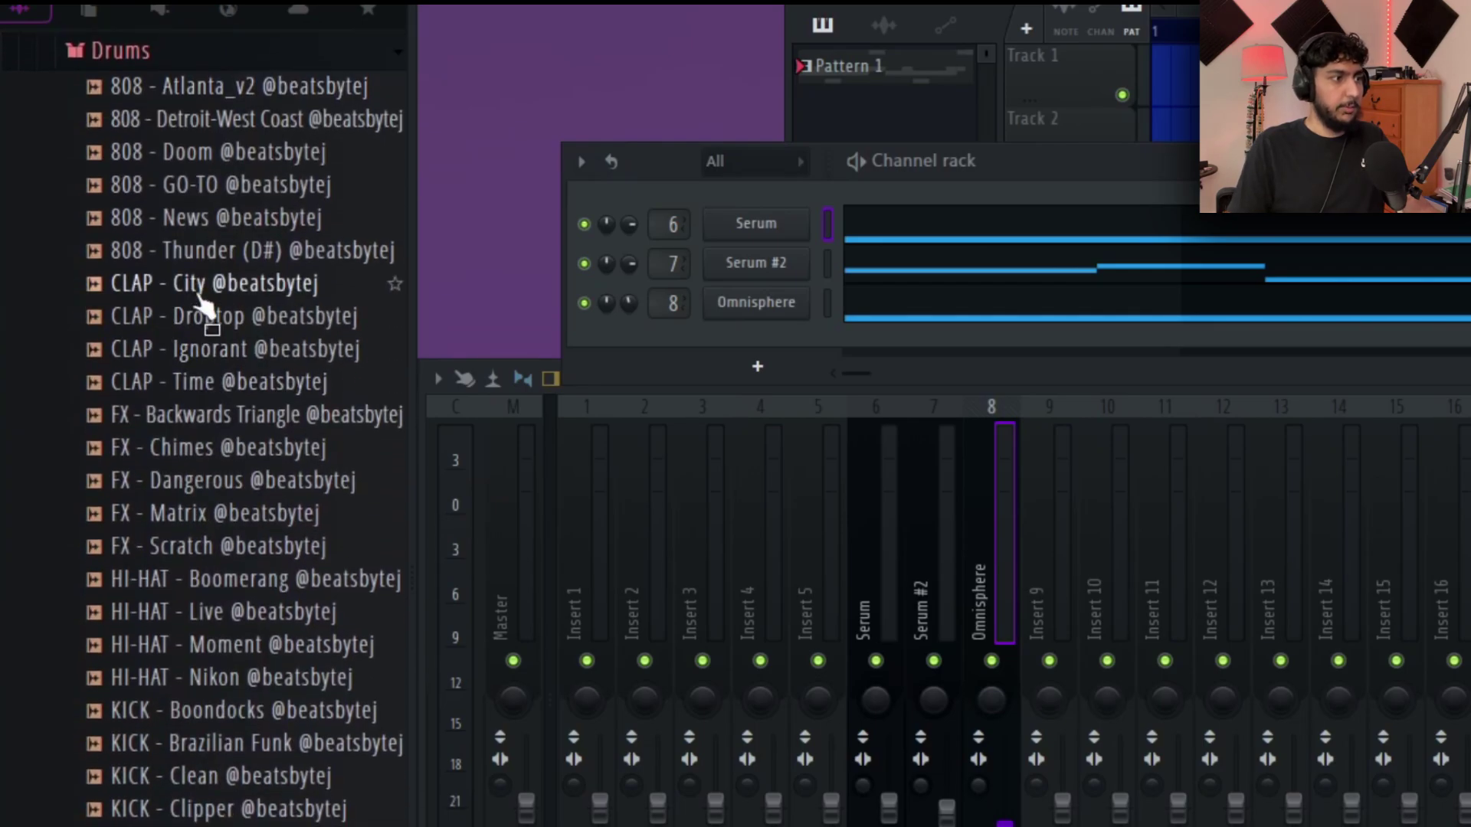
click(265, 120)
click(261, 151)
key(Down)
key(Down)
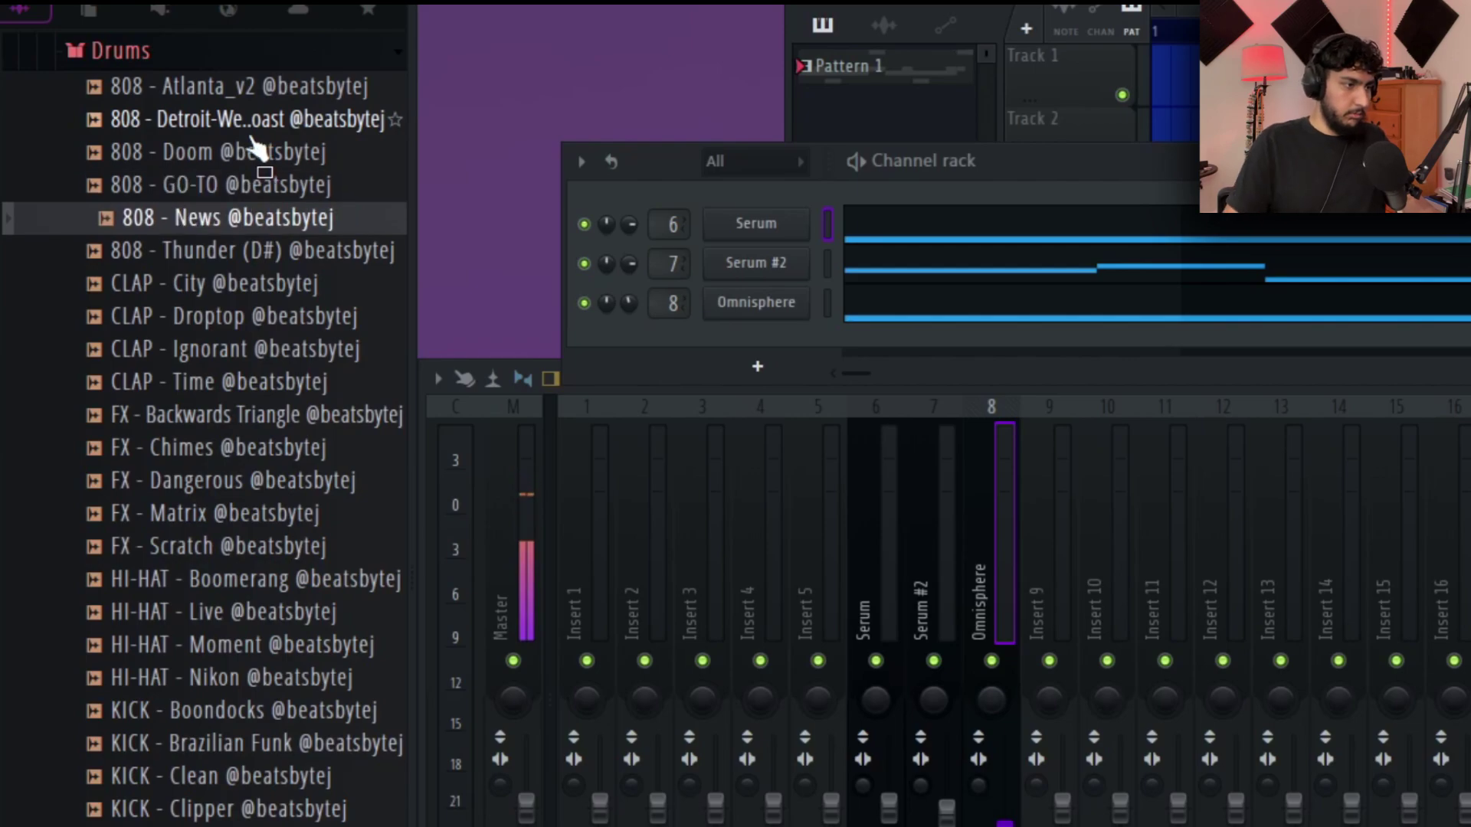
drag(426, 255, 812, 417)
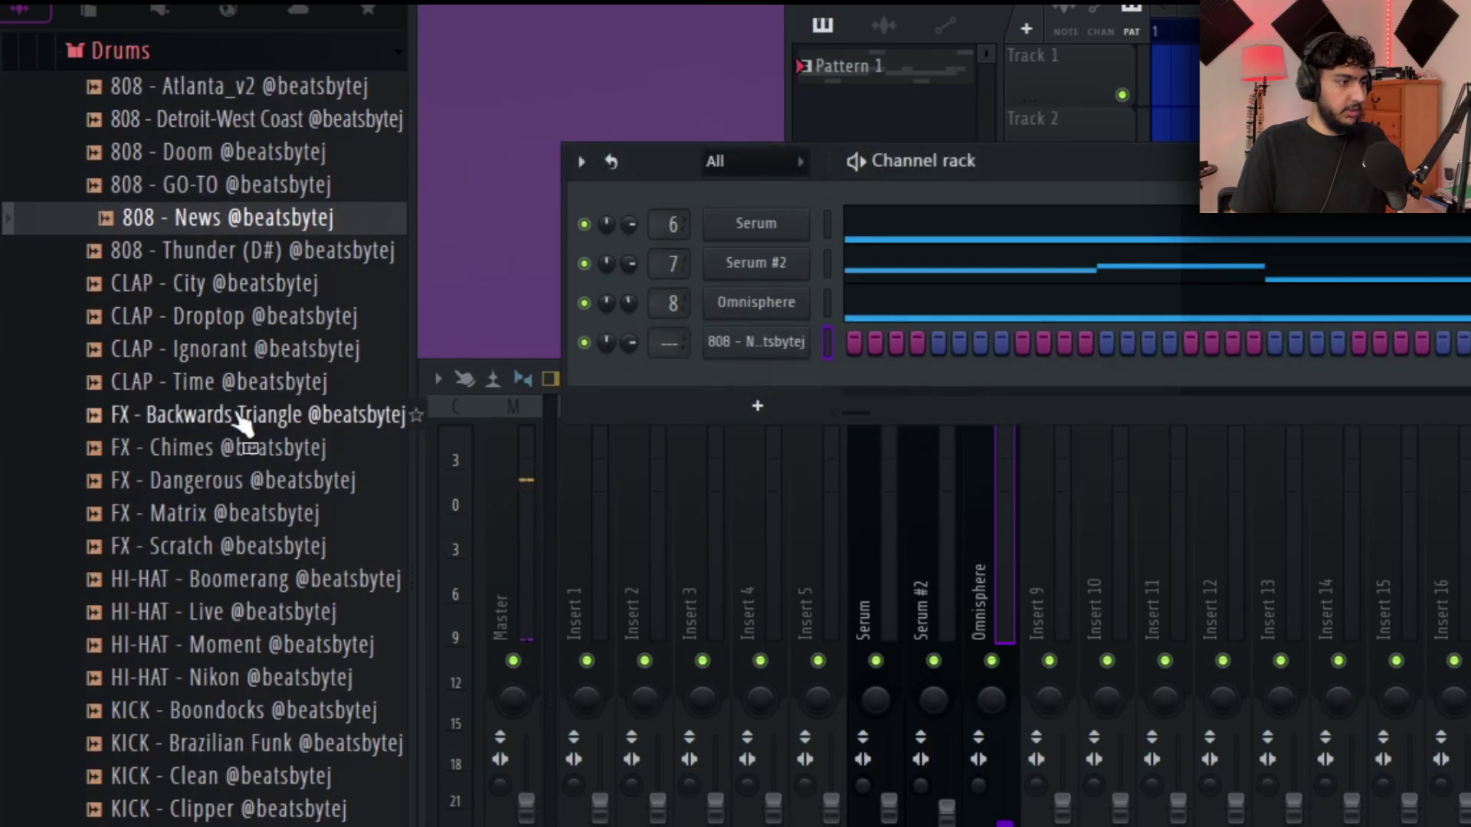
Audition the kit's hi-hats and add HI-HAT - Nikon as a new channel.
scroll(306, 429, down, 2)
scroll(311, 390, up, 2)
scroll(284, 387, down, 4)
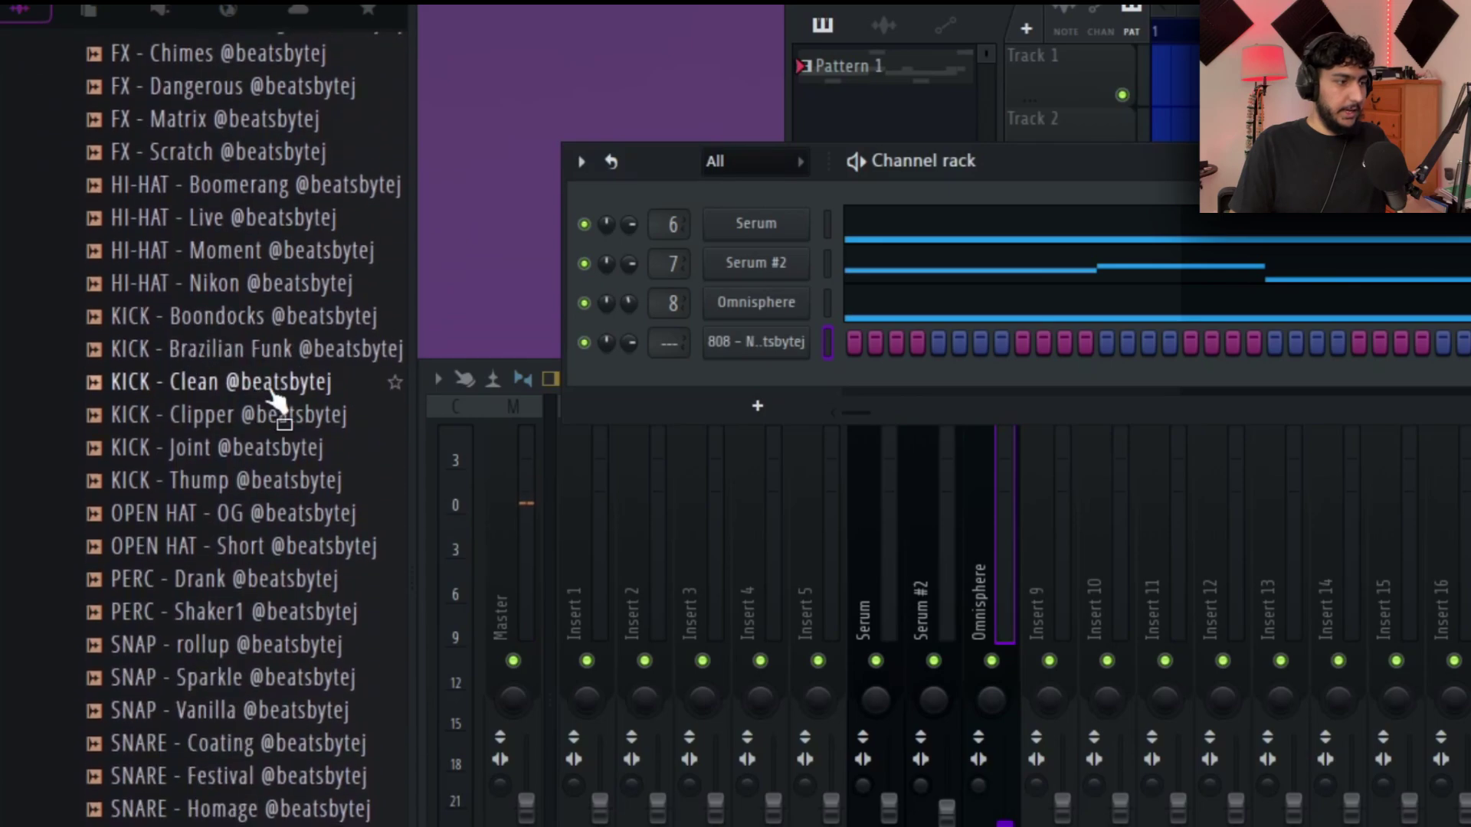
click(319, 287)
key(Up)
key(Up)
key(Down)
key(Down)
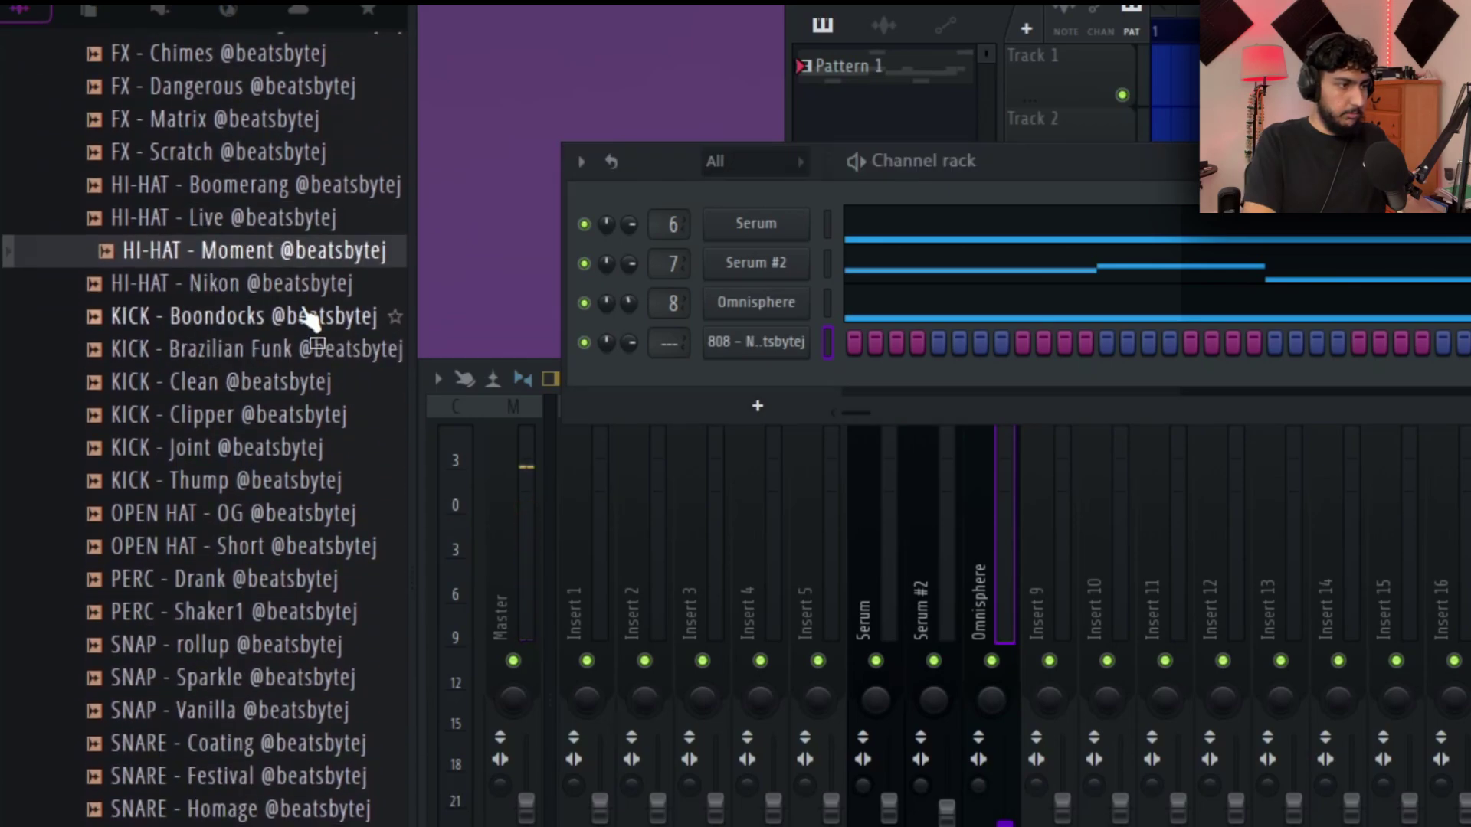
drag(271, 307, 735, 399)
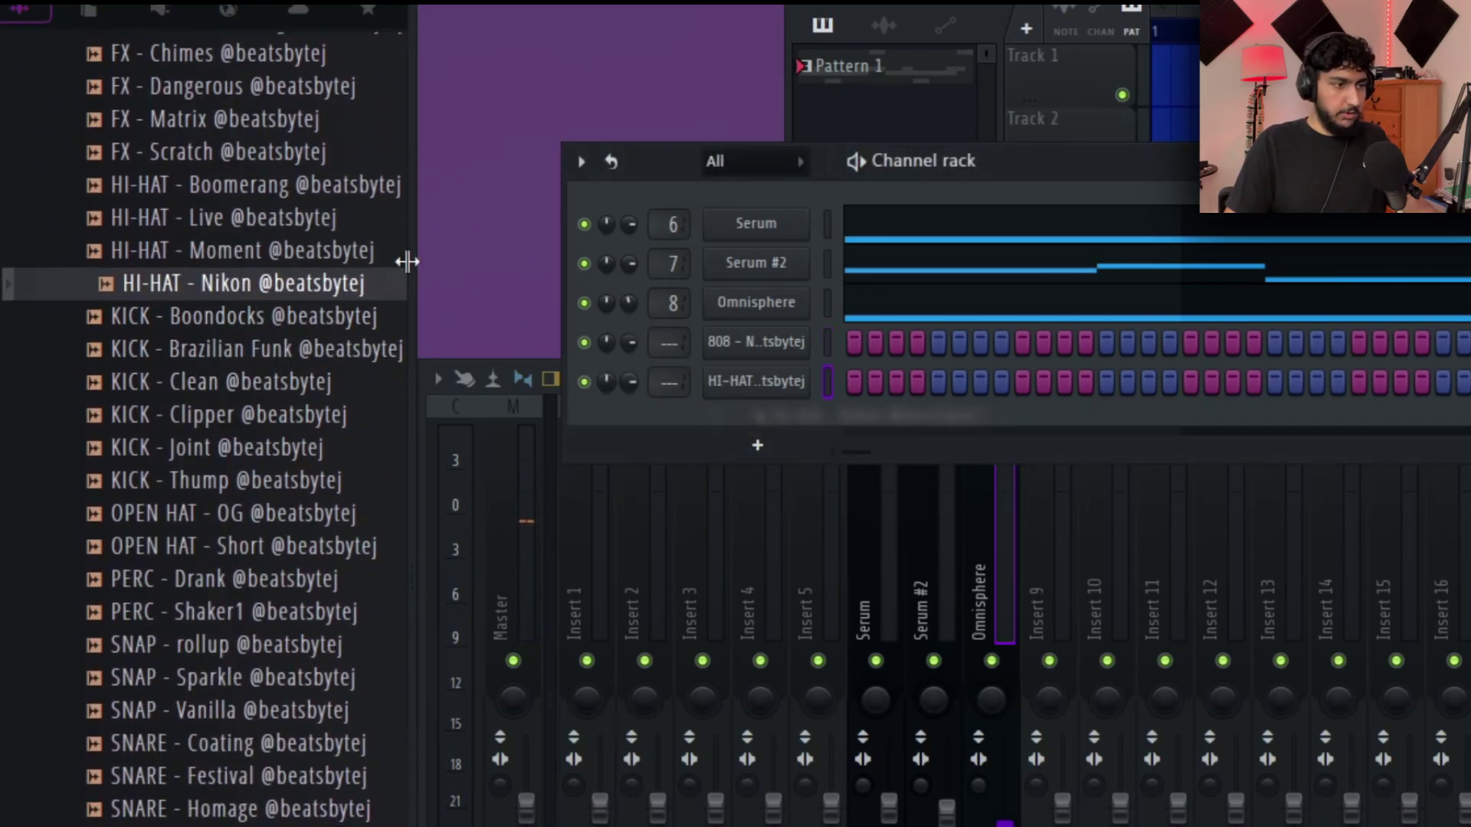
Audition snares in THE F1LTHY x LUKRATIVE KIT's SNARE folder and add SNARE - CRUSH as a new channel.
scroll(125, 420, down, 5)
scroll(130, 433, up, 3)
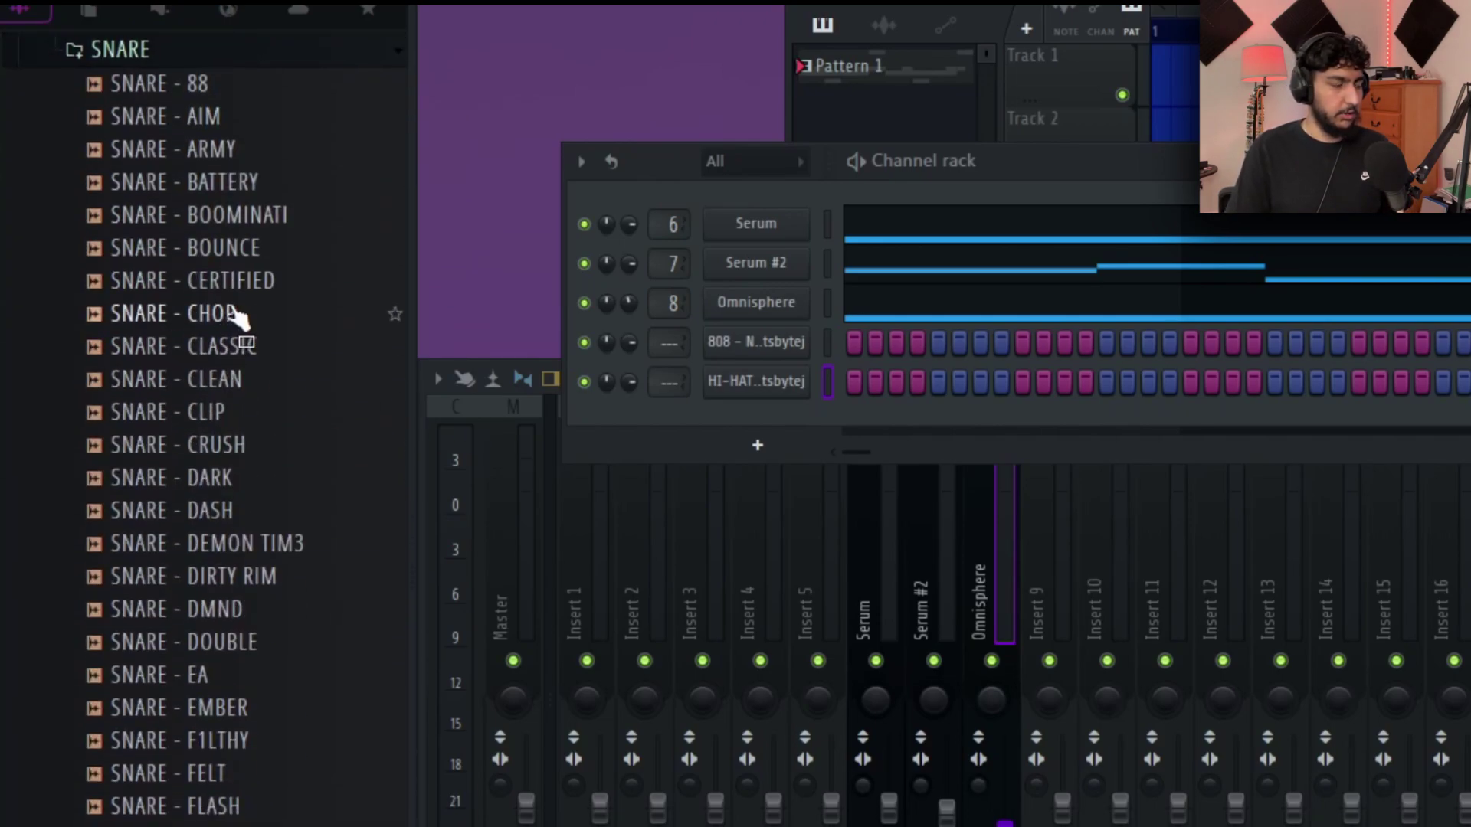
click(257, 217)
key(Down)
key(Down)
key(Down)
key(Down)
key(Down)
key(Down)
key(Down)
key(Down)
key(Down)
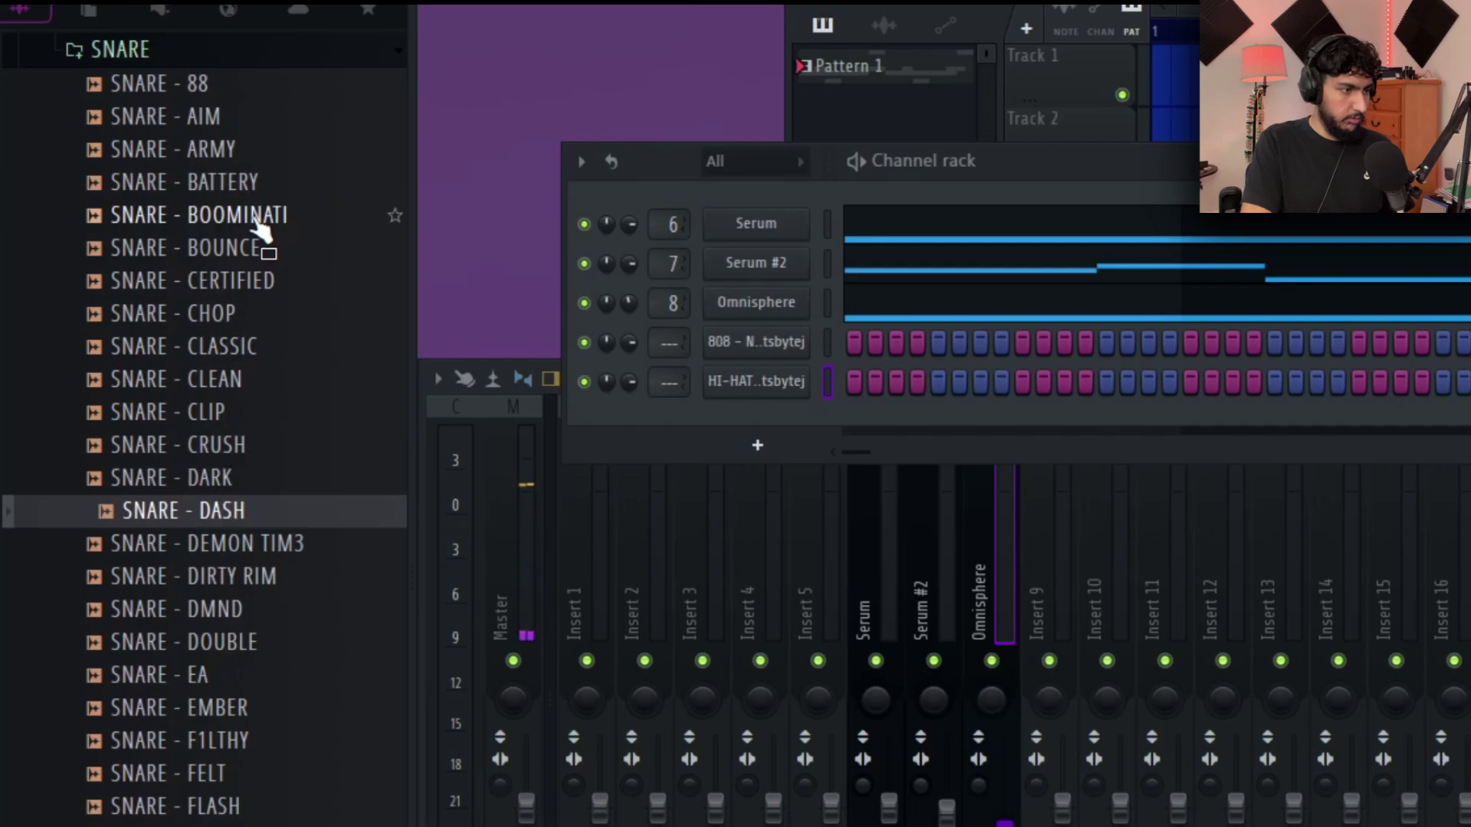
key(Up)
key(Up)
drag(191, 445, 942, 475)
Collapse the SNARE folder, audition samples in the OPEN HAT folder and add OPEN HAT - ENERGY as a new channel.
scroll(175, 398, up, 3)
scroll(175, 391, up, 2)
click(182, 432)
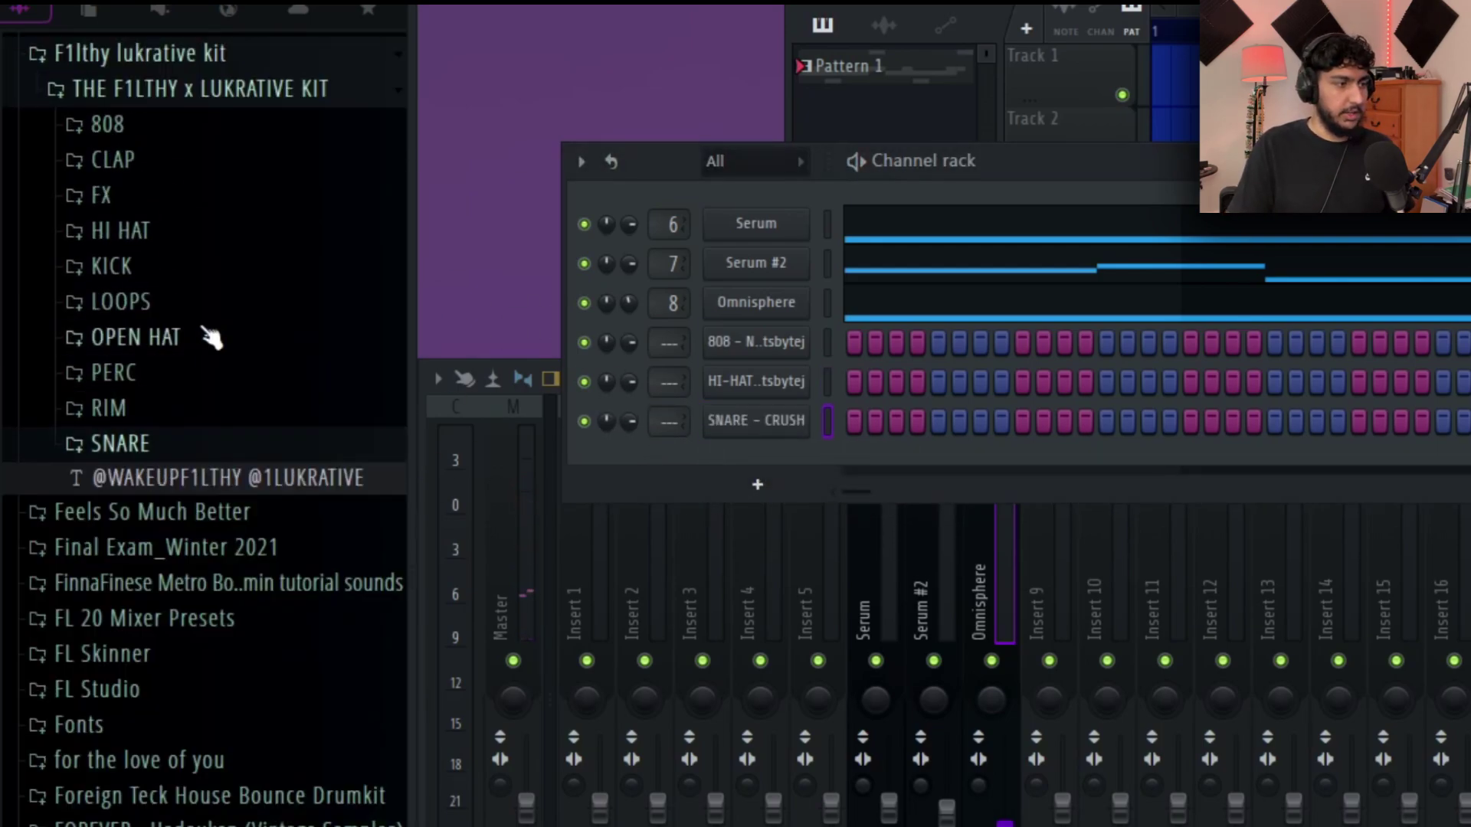
click(204, 335)
scroll(228, 383, down, 3)
scroll(218, 375, up, 1)
scroll(253, 365, up, 2)
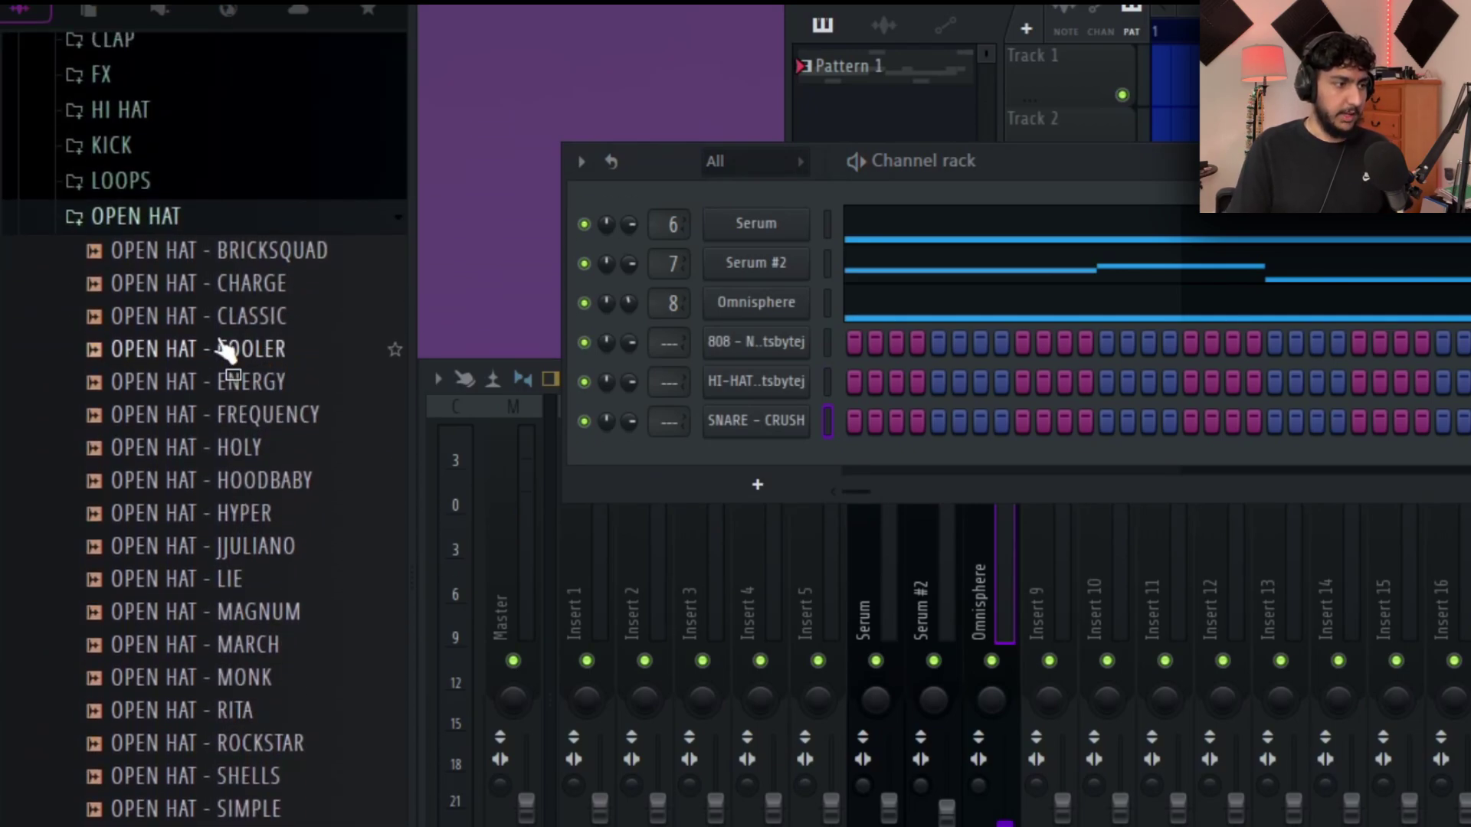
click(285, 261)
key(Down)
key(Down)
key(Down)
key(Down)
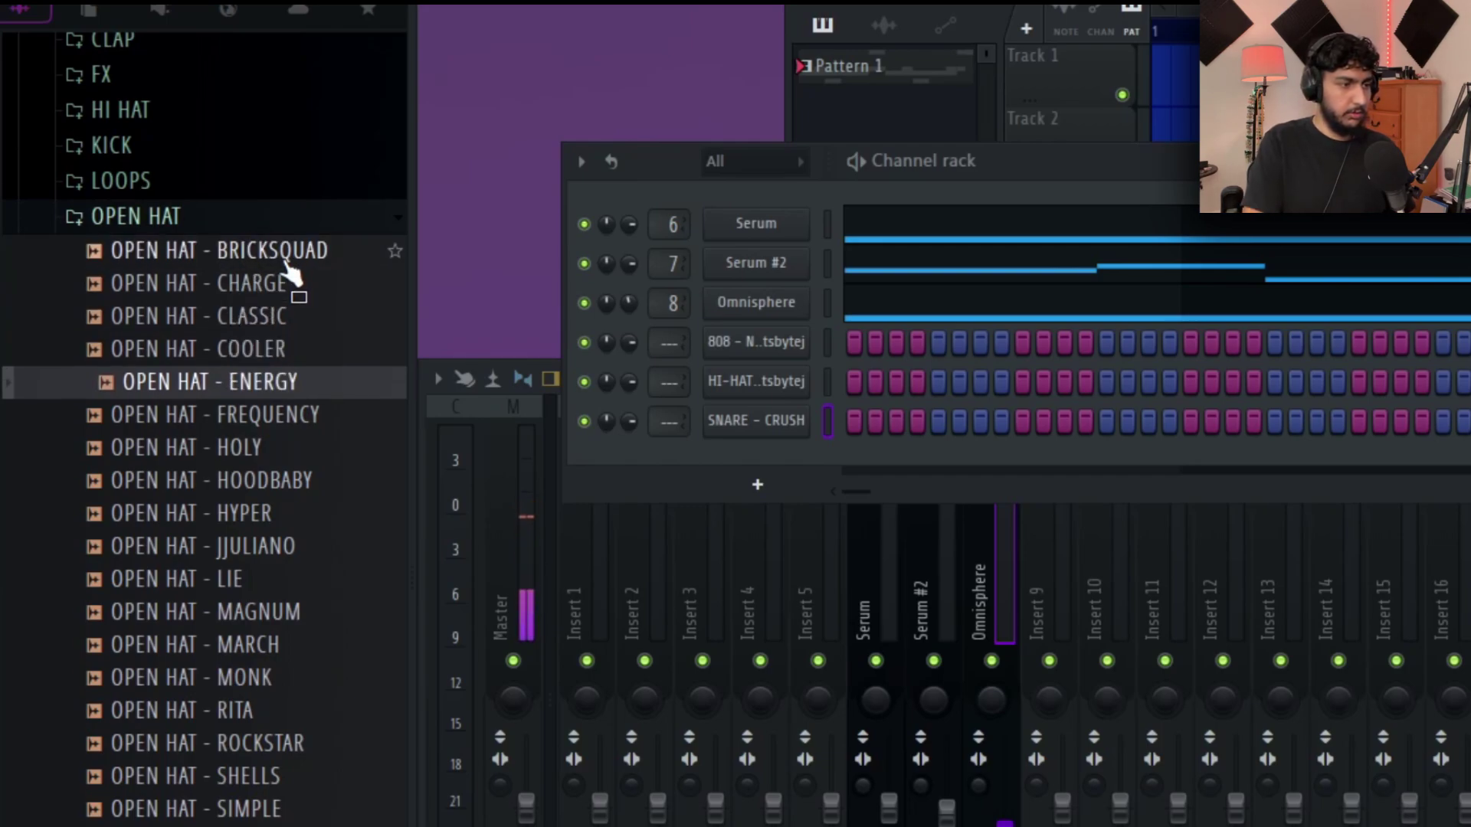
drag(723, 469, 728, 478)
Audition more open hats in the same folder and add OPEN HAT - SOLD OUT as a new channel.
scroll(246, 329, down, 3)
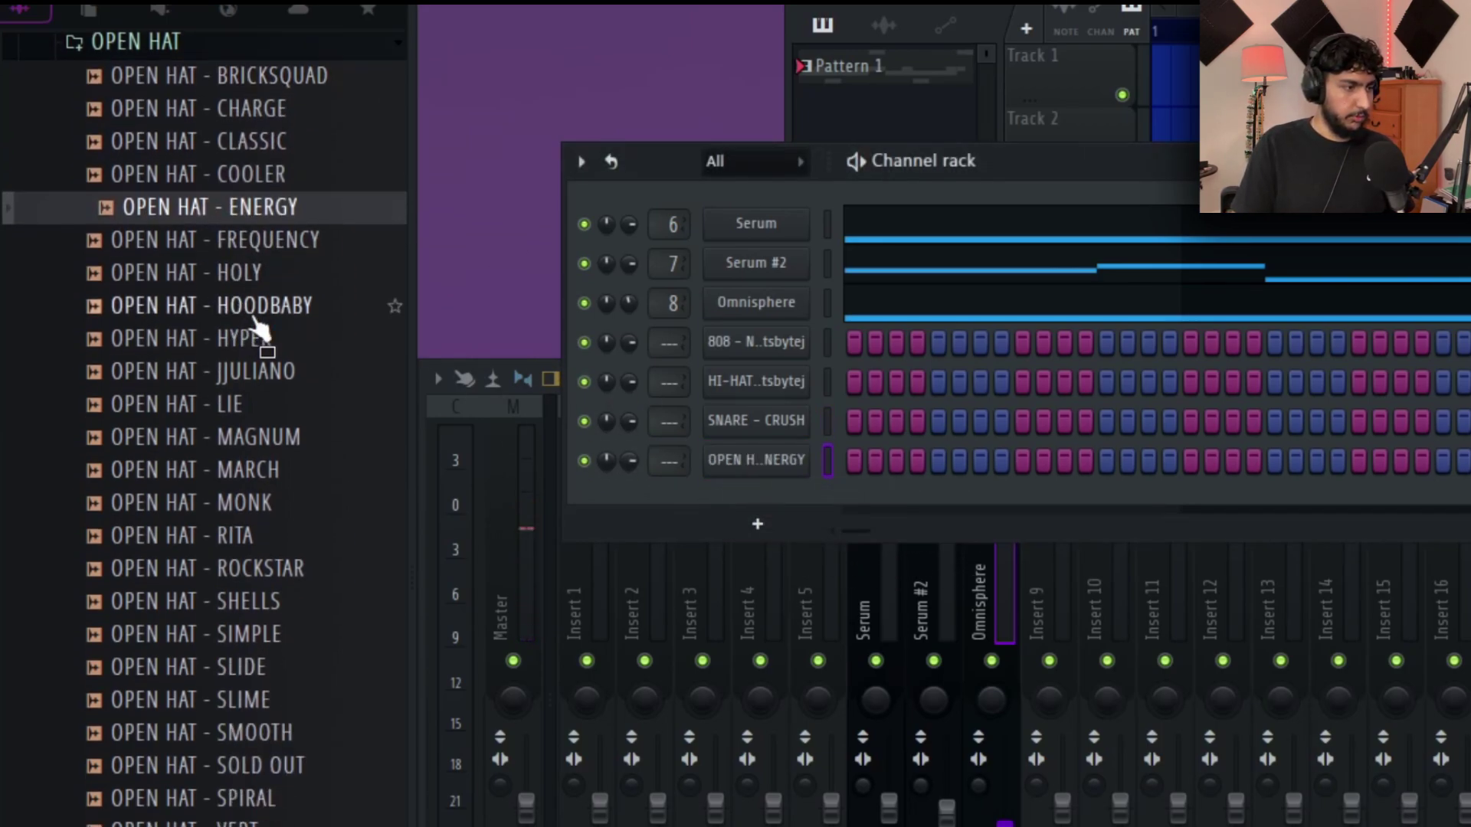
key(Down)
key(Down)
key(Down)
key(Down)
key(Down)
key(Down)
key(Down)
key(Down)
key(Down)
key(Down)
key(Down)
key(Down)
key(Down)
key(Down)
key(Down)
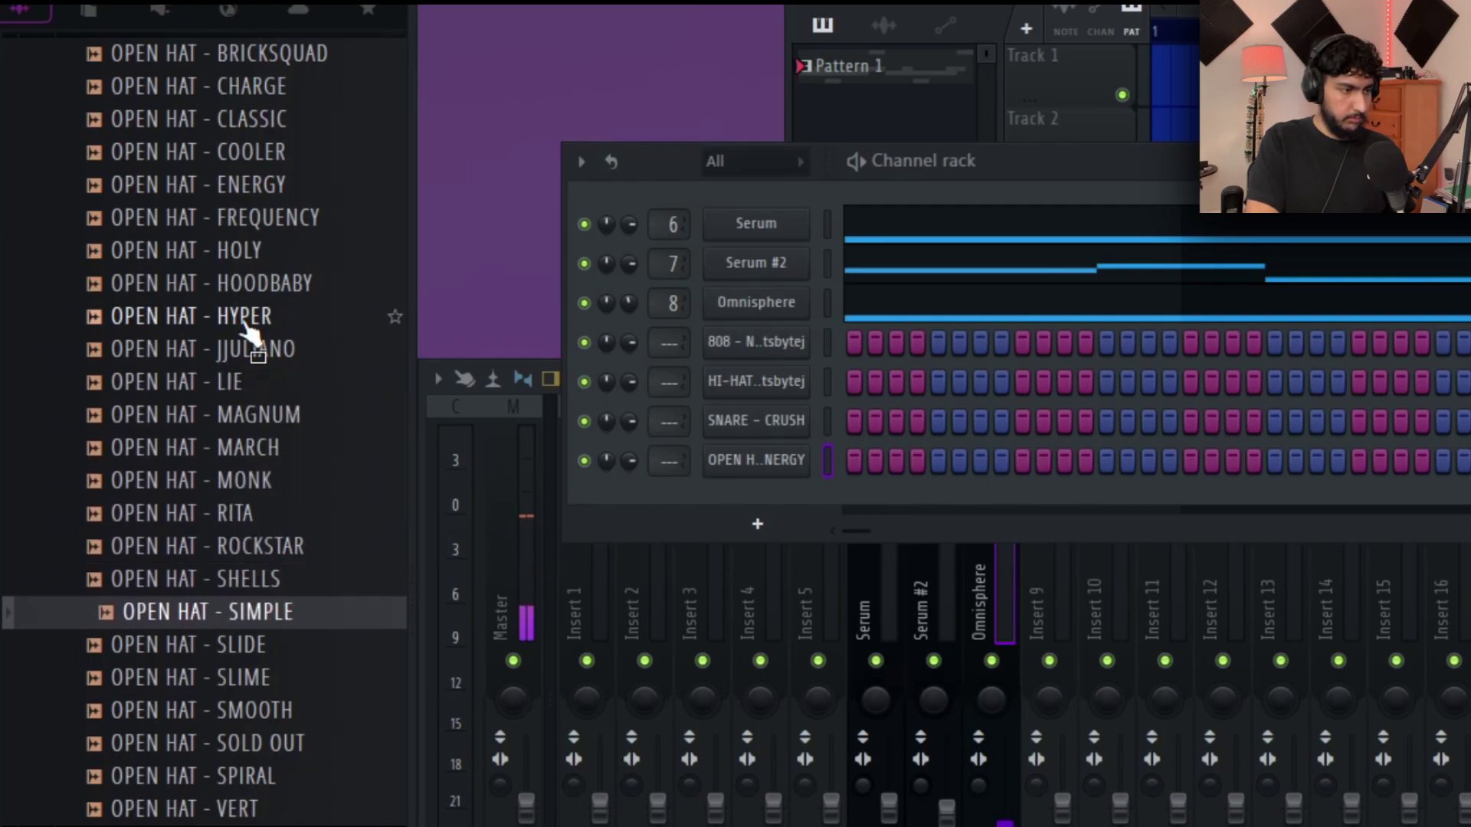
key(Down)
key(Down)
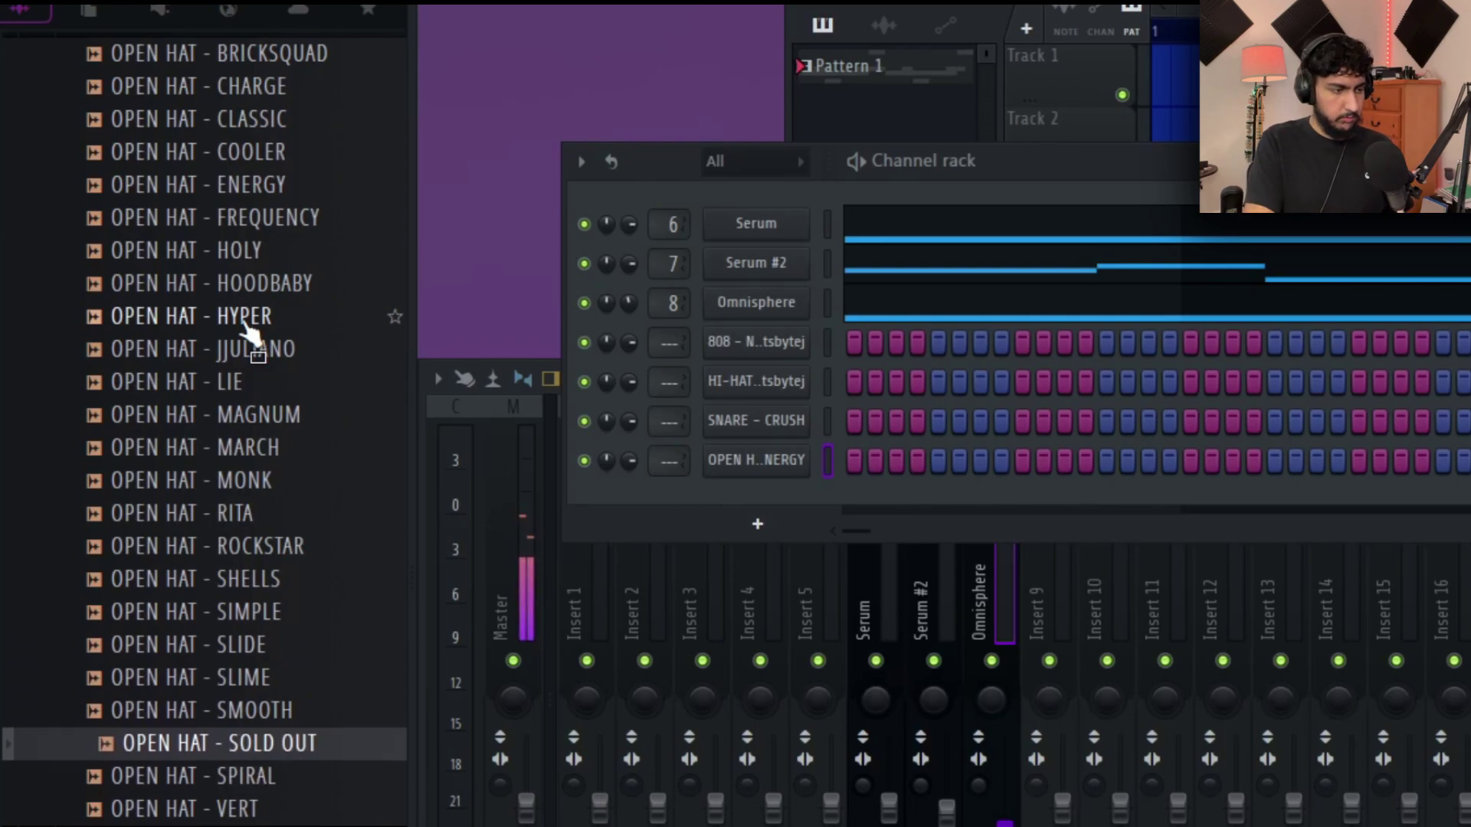
drag(272, 759, 751, 529)
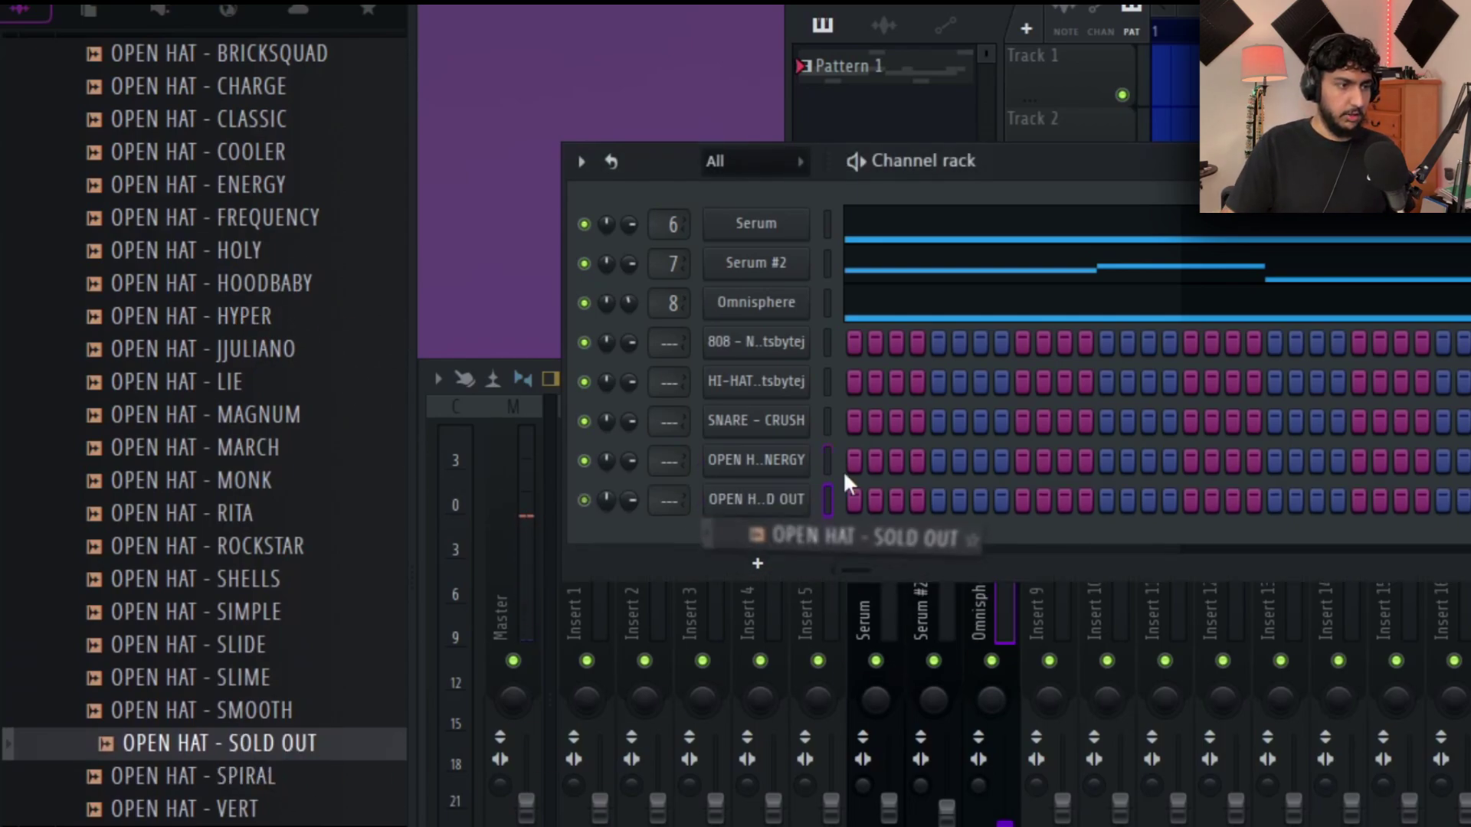
Audition percussion samples in the kit's PERC folder and add PERC - TRIANGLE 1 as a new channel.
scroll(244, 376, down, 10)
scroll(238, 366, down, 1)
scroll(227, 318, up, 1)
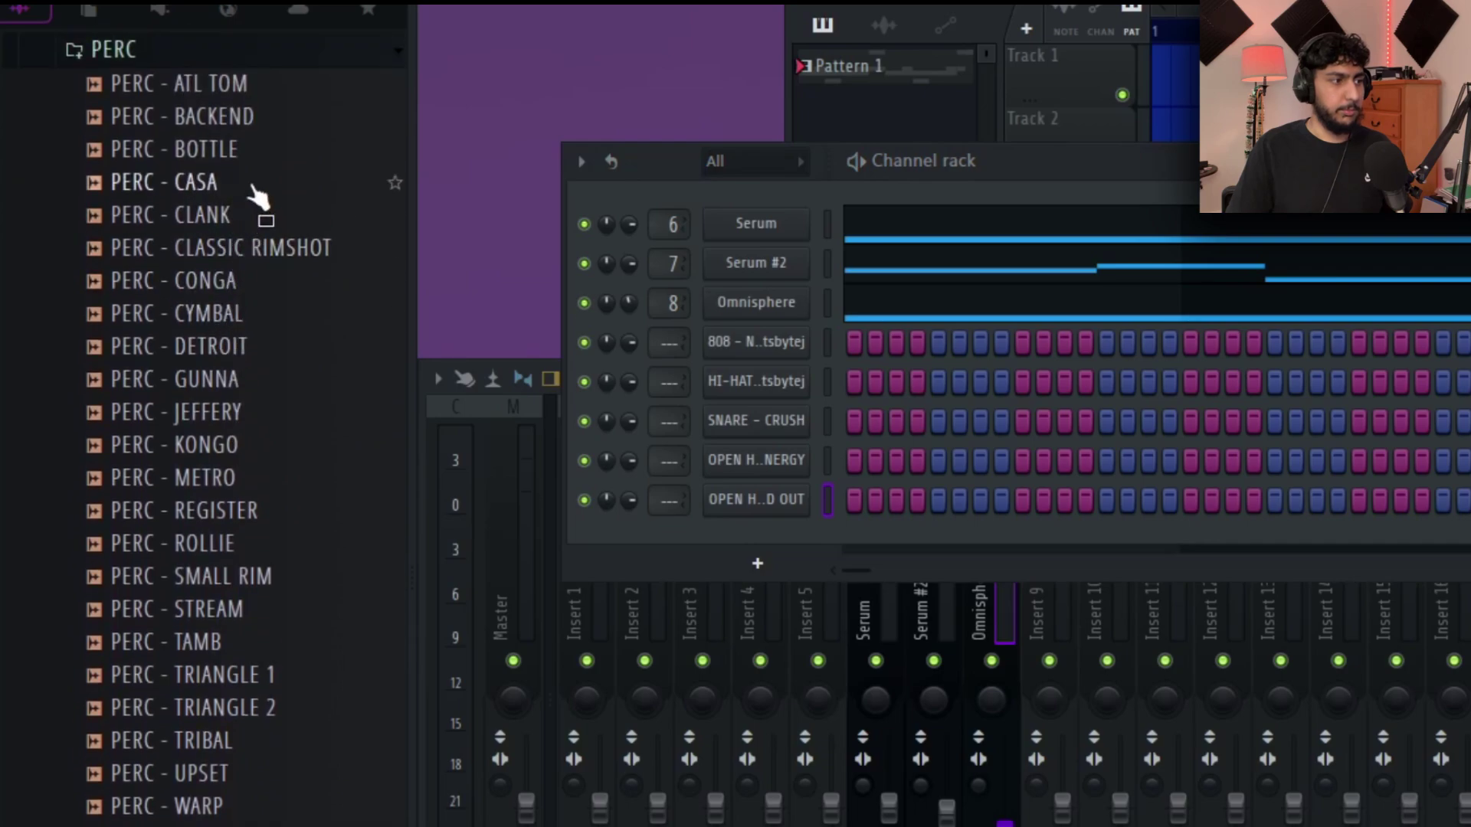
key(Down)
key(Down)
key(Down)
key(Down)
key(Down)
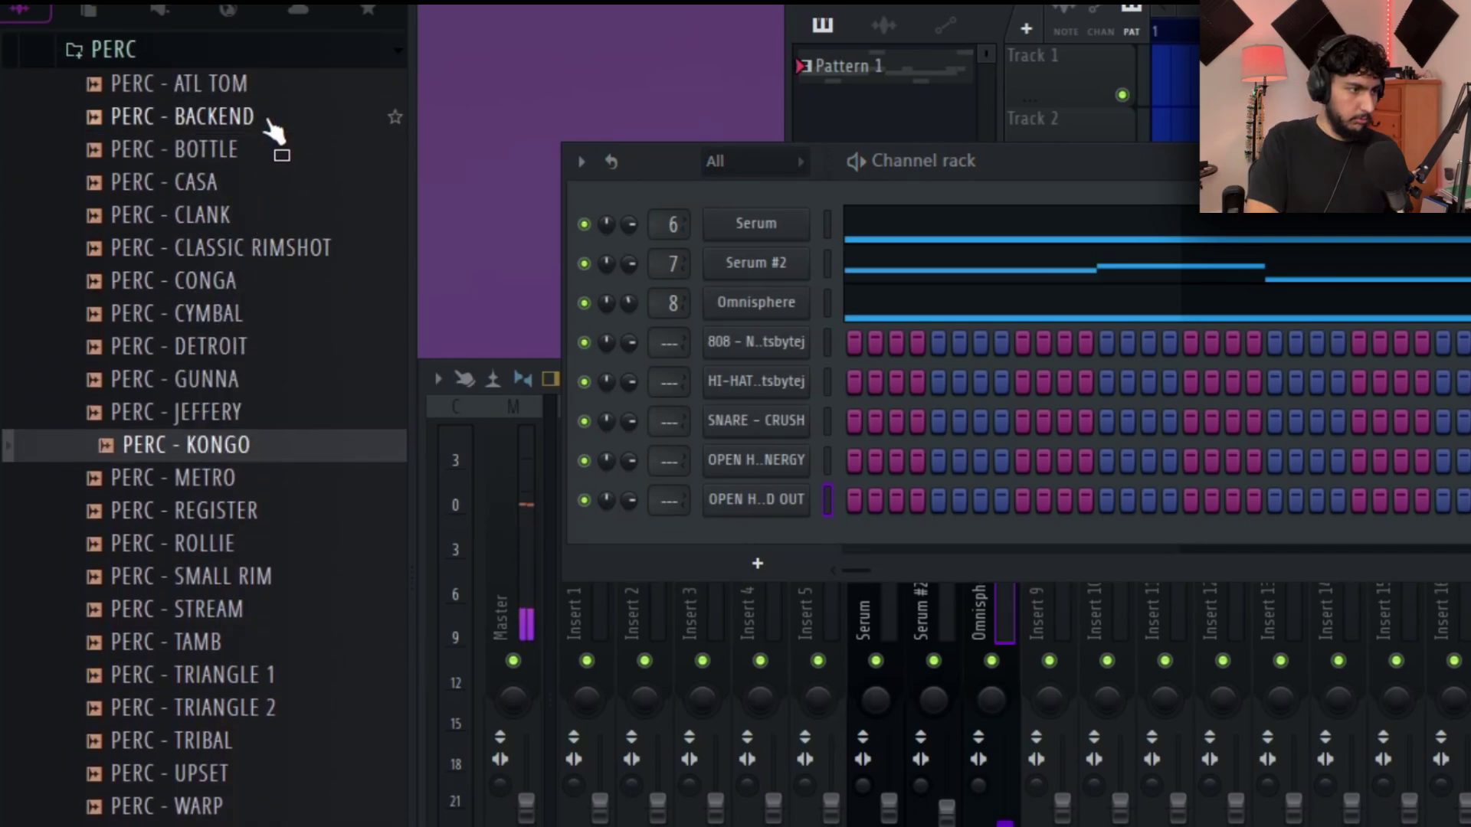
key(Down)
key(Down)
key(Down)
key(Down)
key(Down)
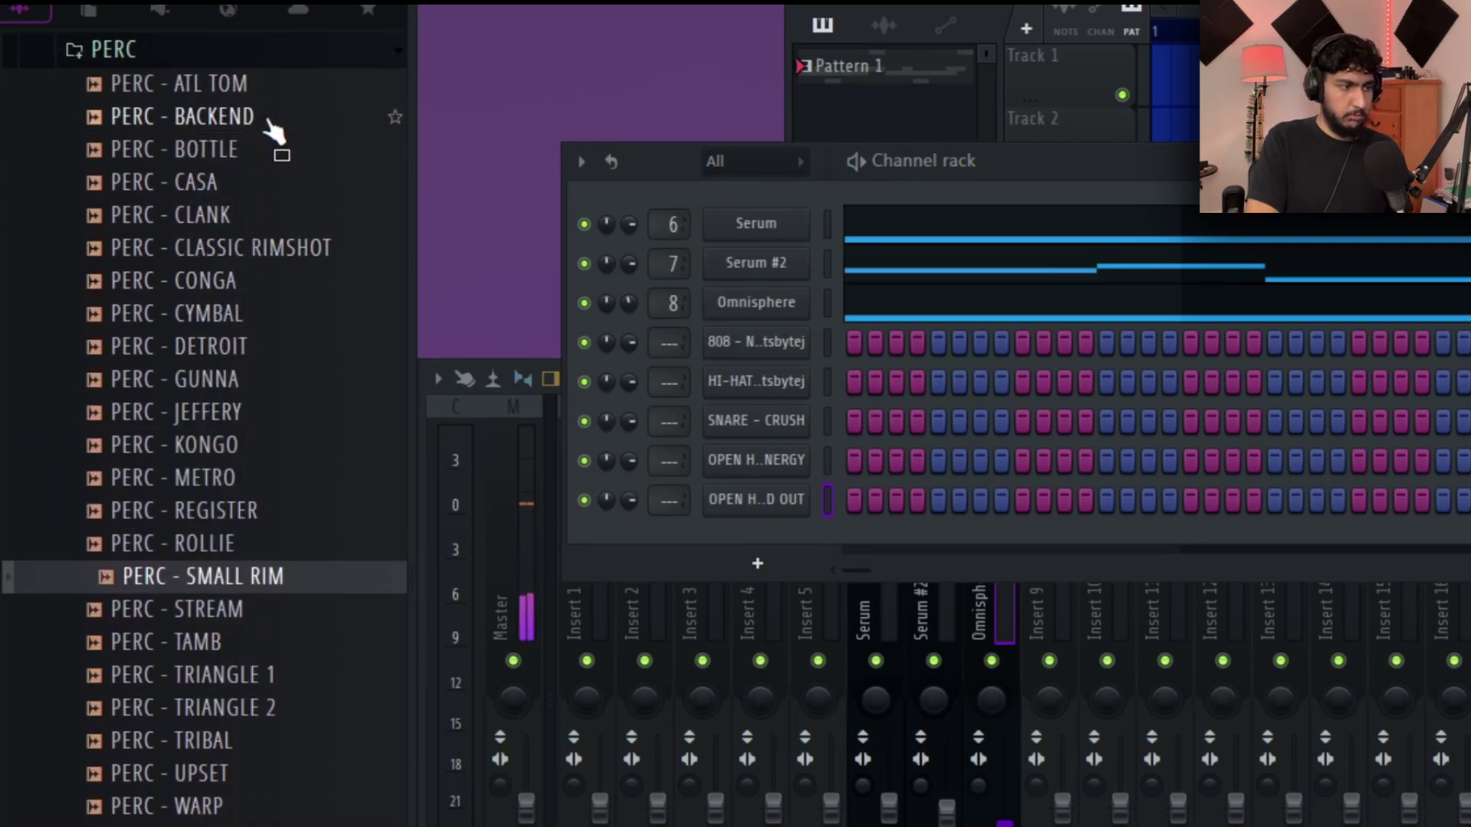
drag(249, 675, 713, 563)
Audition the percussion samples after TRIANGLE 1 and add PERC - UPSET as a new channel.
scroll(266, 432, down, 4)
key(Down)
key(Down)
key(Down)
key(Down)
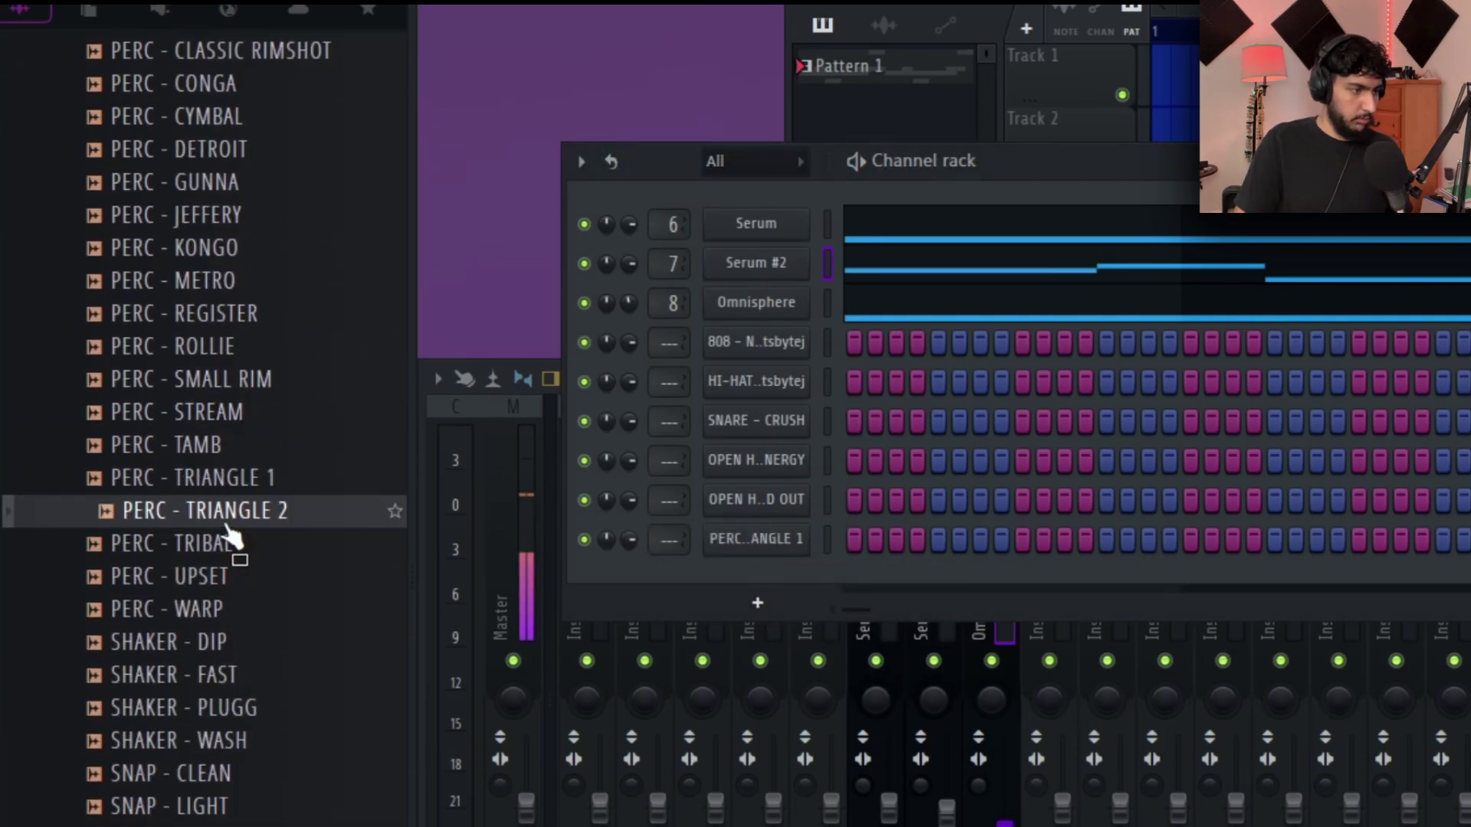
key(Up)
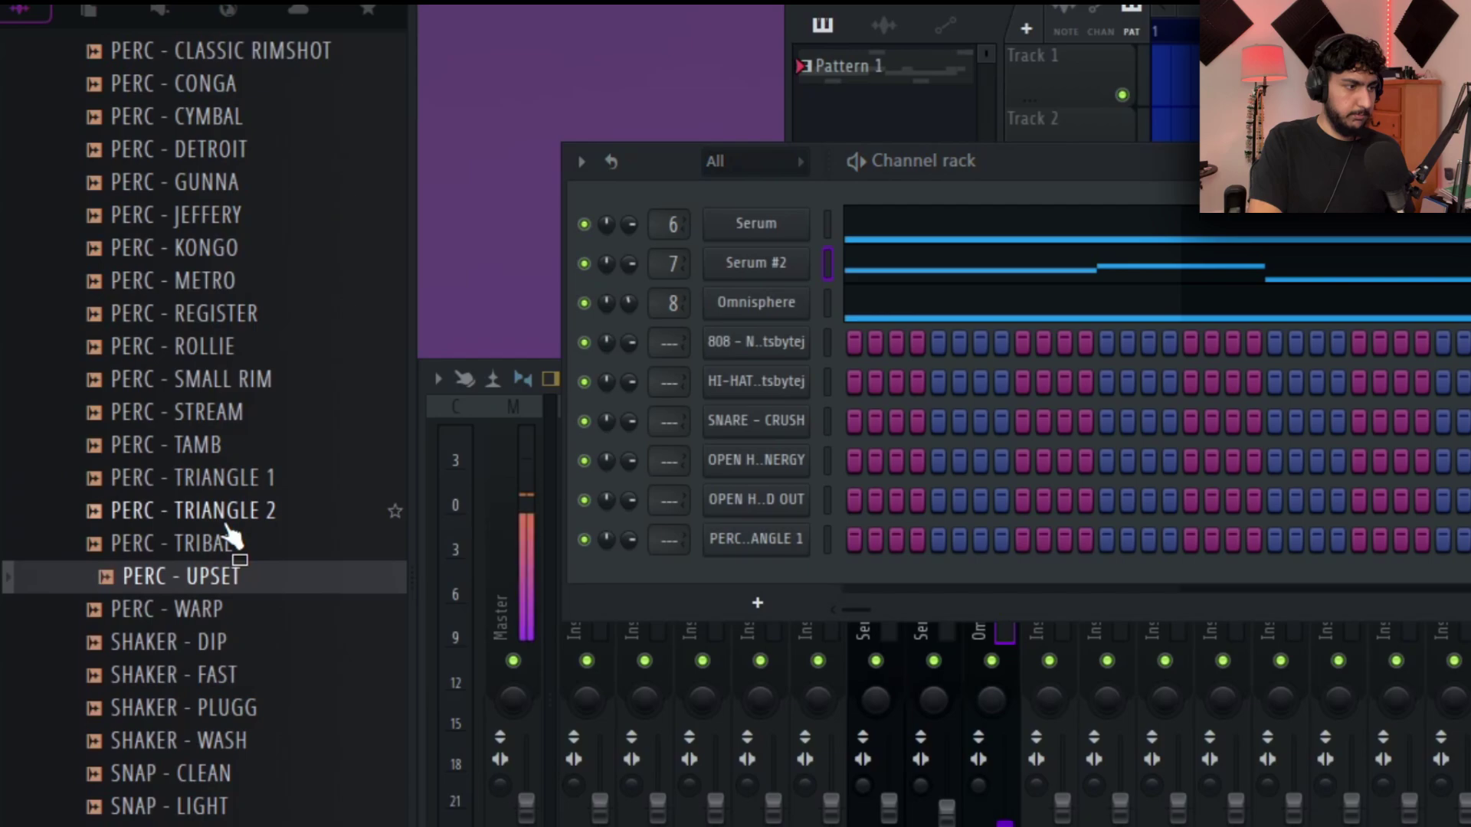
drag(230, 540, 789, 464)
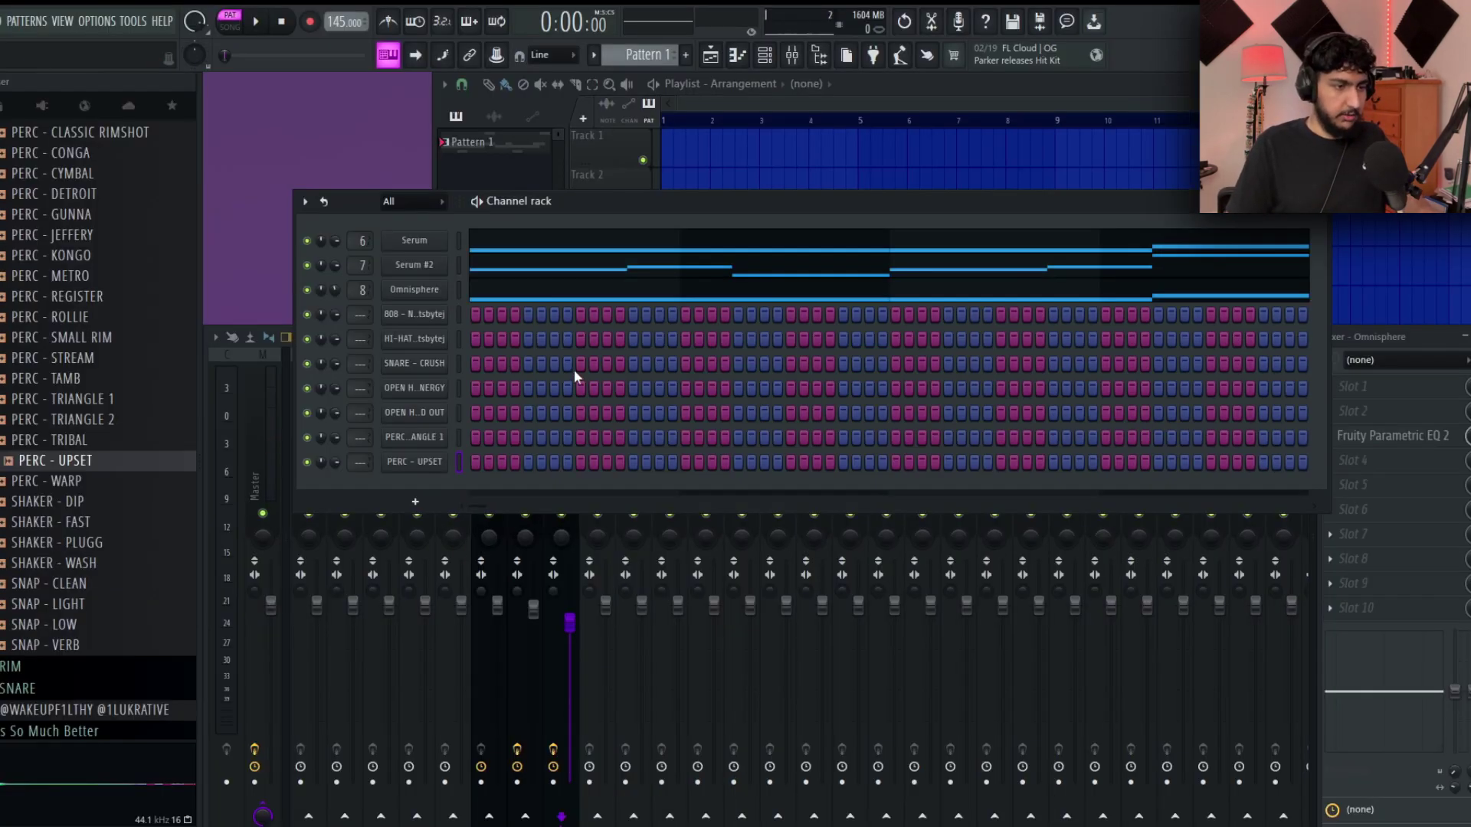
Program SNARE - CRUSH in the piano roll with a C5 hit on beat 3 of every bar, duplicating it to fill the pattern.
right_click(453, 364)
click(490, 364)
drag(360, 121, 89, 146)
key(ctrl+b)
drag(462, 120, 230, 145)
key(ctrl+b)
drag(665, 120, 91, 144)
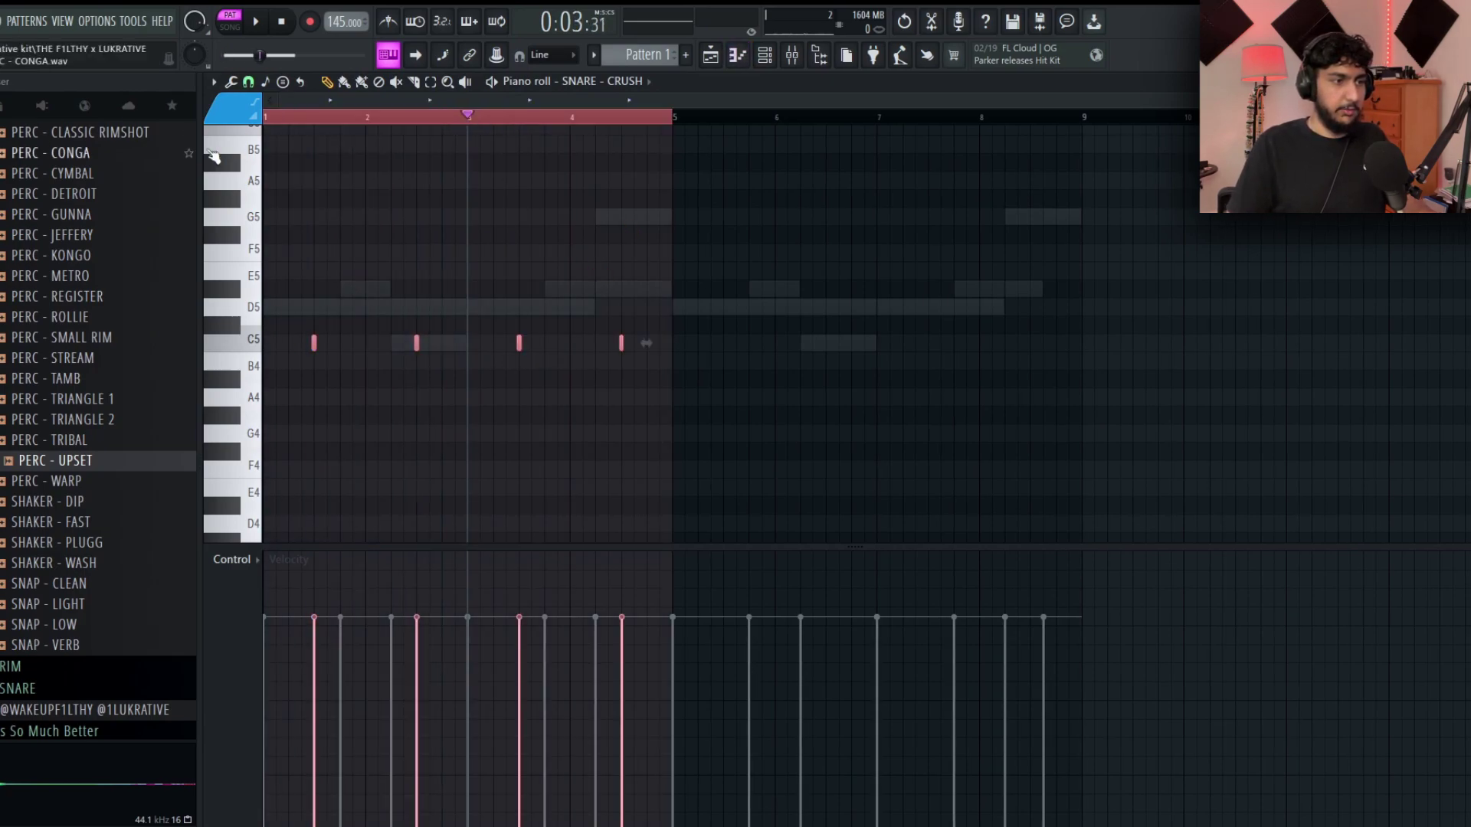
key(ctrl+b)
key(Escape)
key(space)
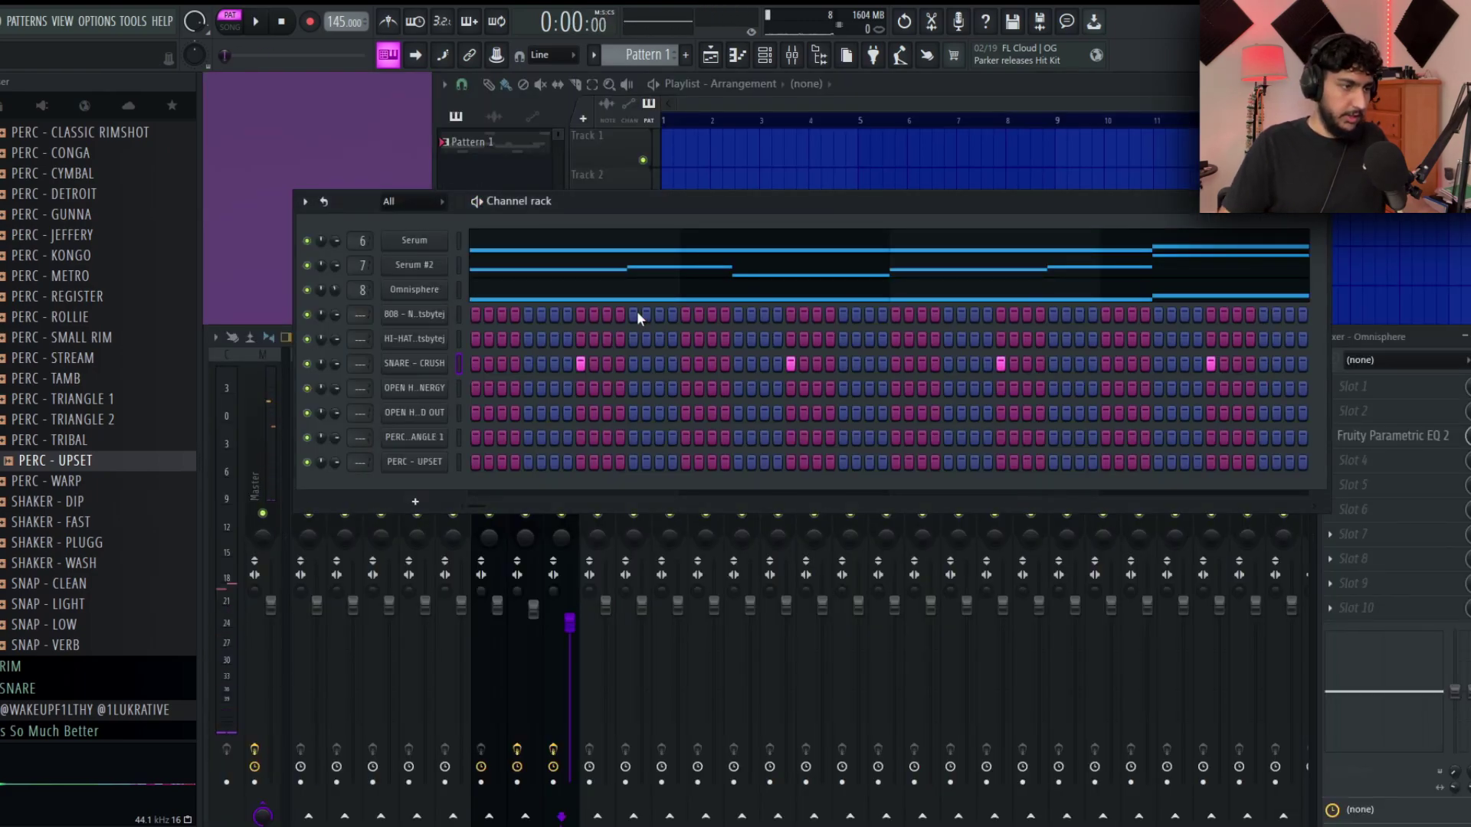
Fill the HI-HAT channel every 2 steps and play the pattern back.
right_click(445, 347)
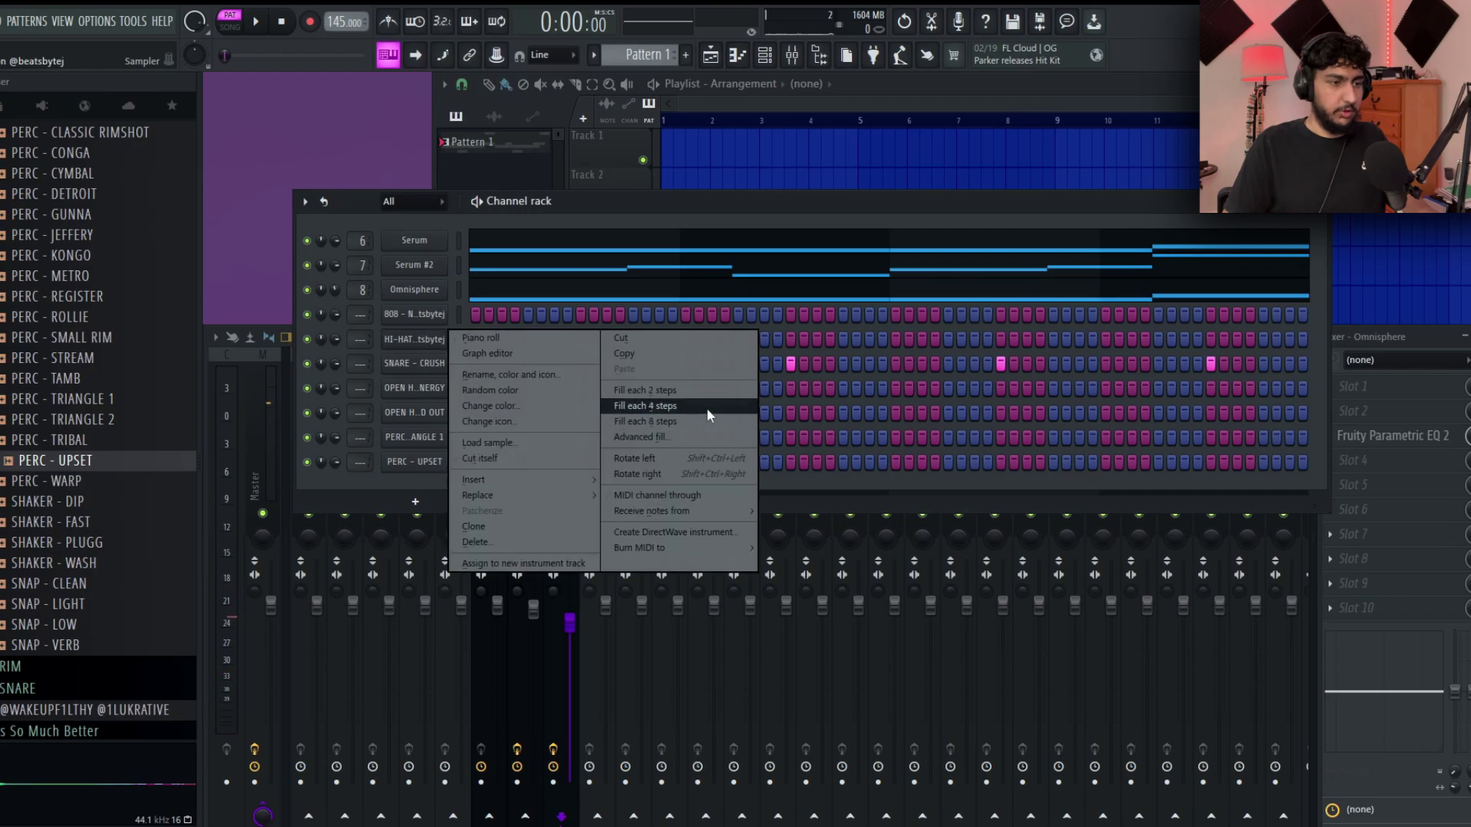
click(628, 377)
key(space)
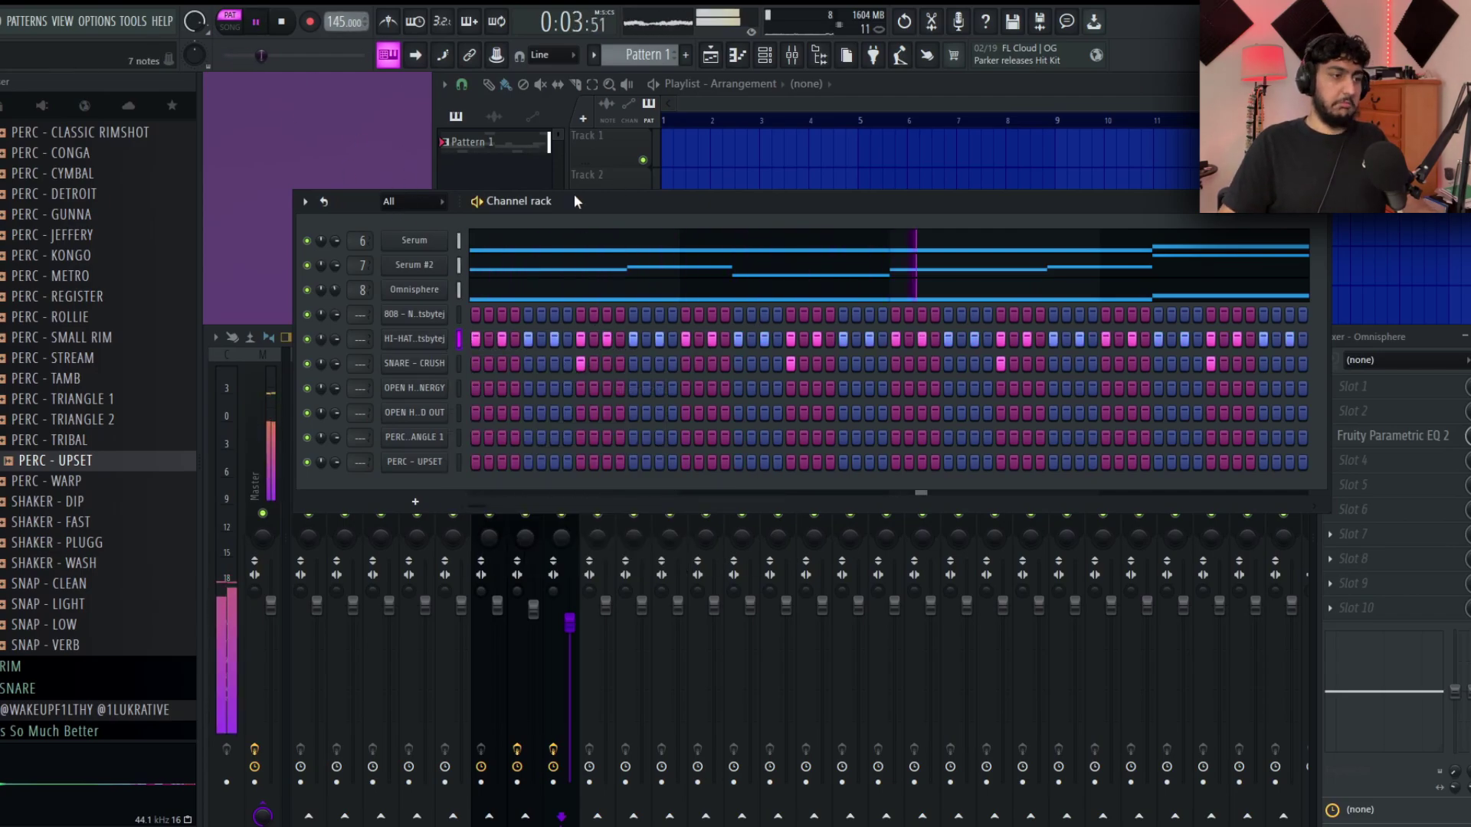
key(space)
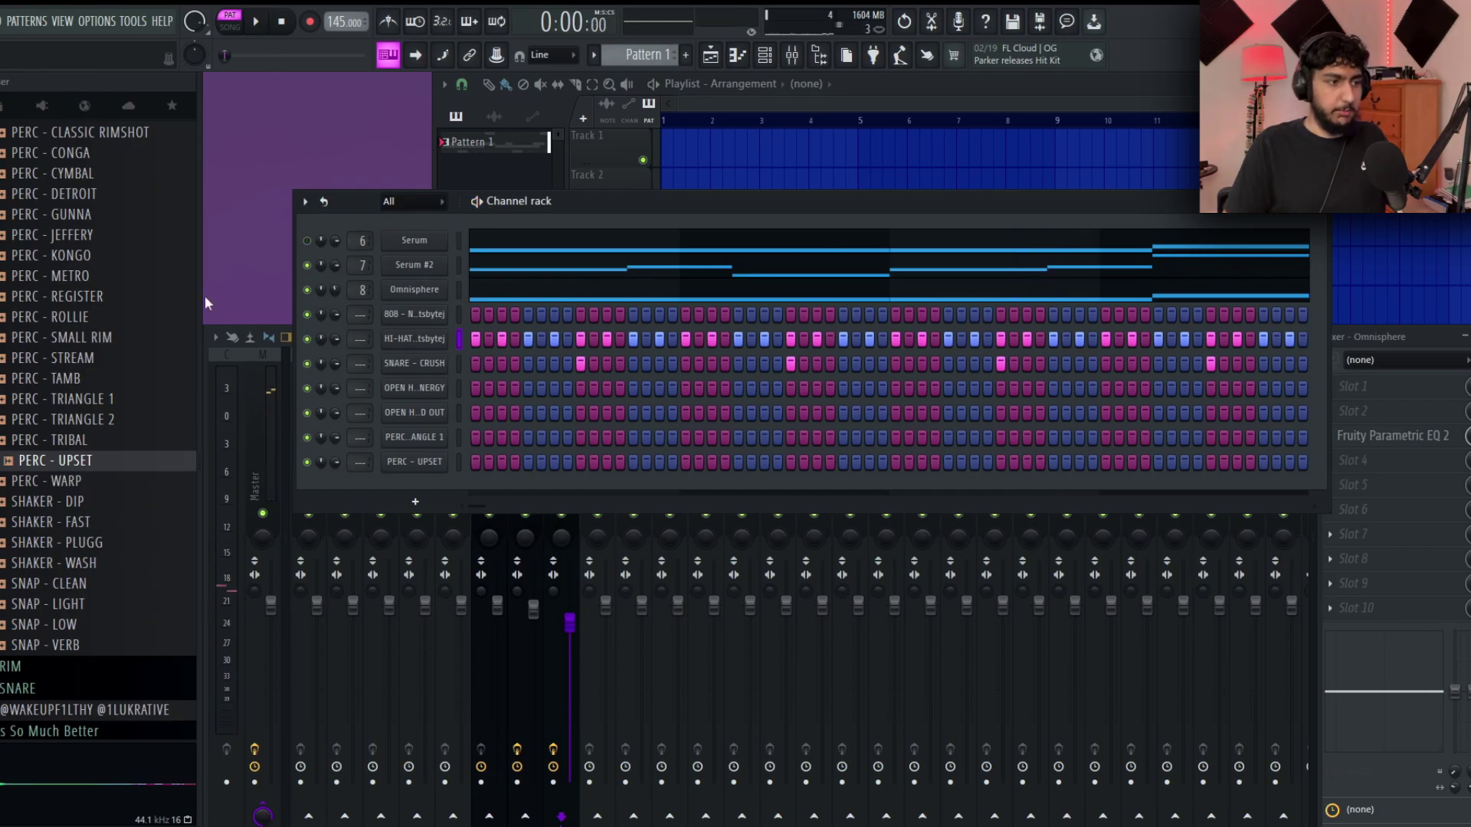
Open the envelope settings of the 808 - News channel.
right_click(456, 315)
click(513, 316)
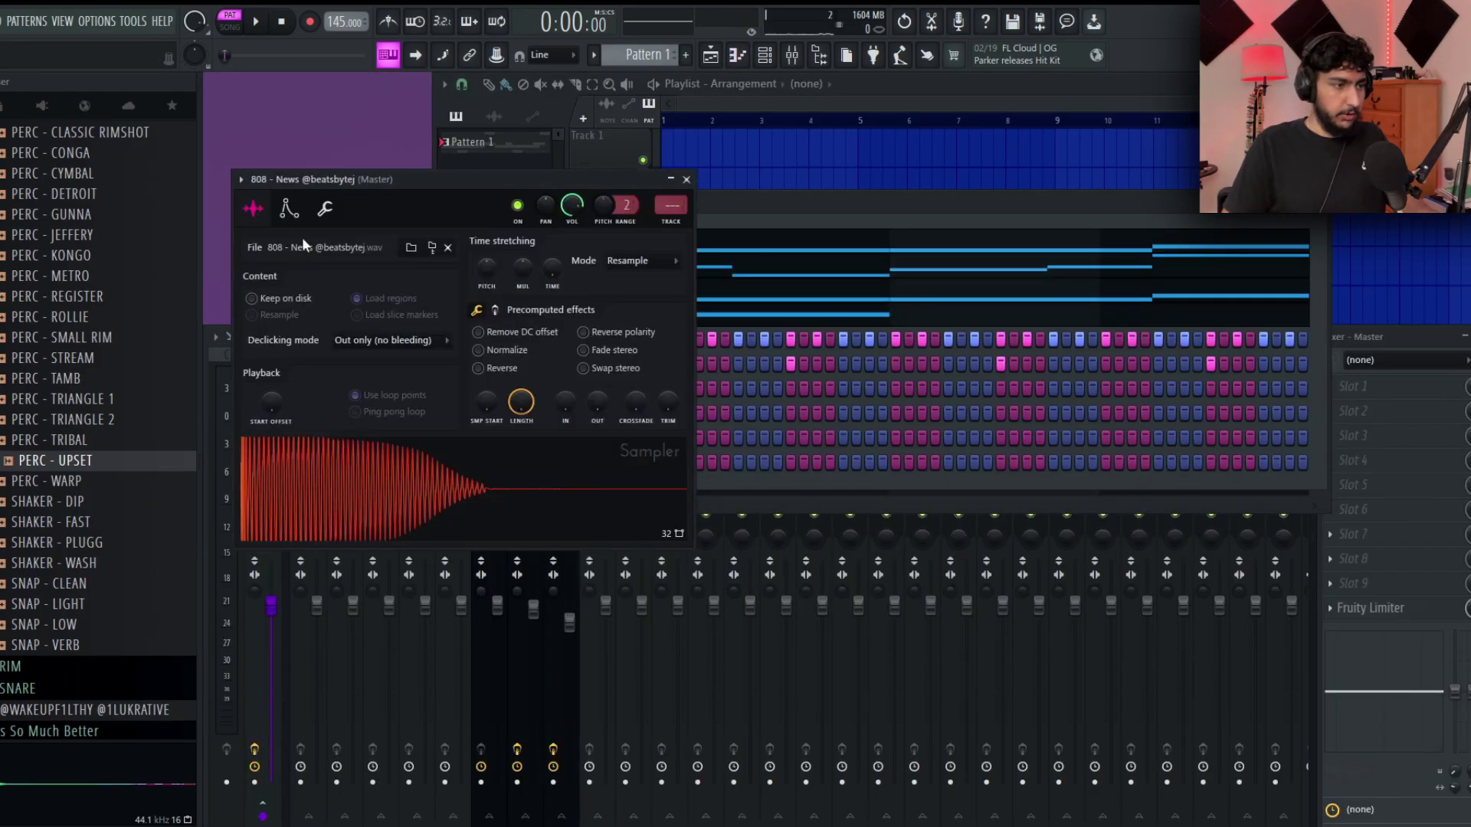
click(289, 209)
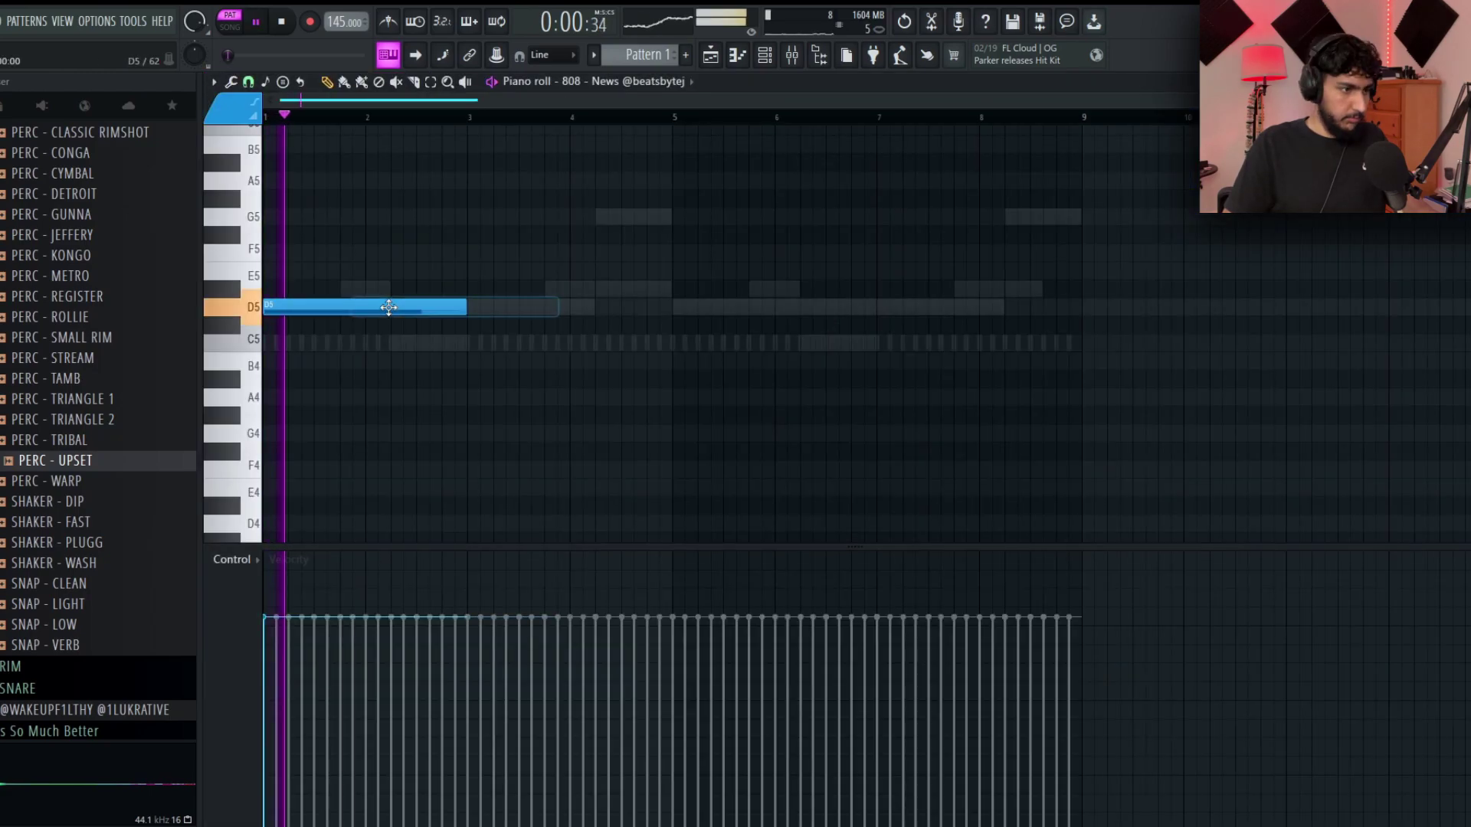
Draw 808 notes on D5, C5 and D#5 over the first four bars, with another D5 at bar 5, following the ghost notes.
mouse_move(457, 343)
mouse_down()
mouse_move(420, 289)
mouse_move(459, 352)
mouse_move(430, 352)
mouse_up()
drag(529, 307, 493, 305)
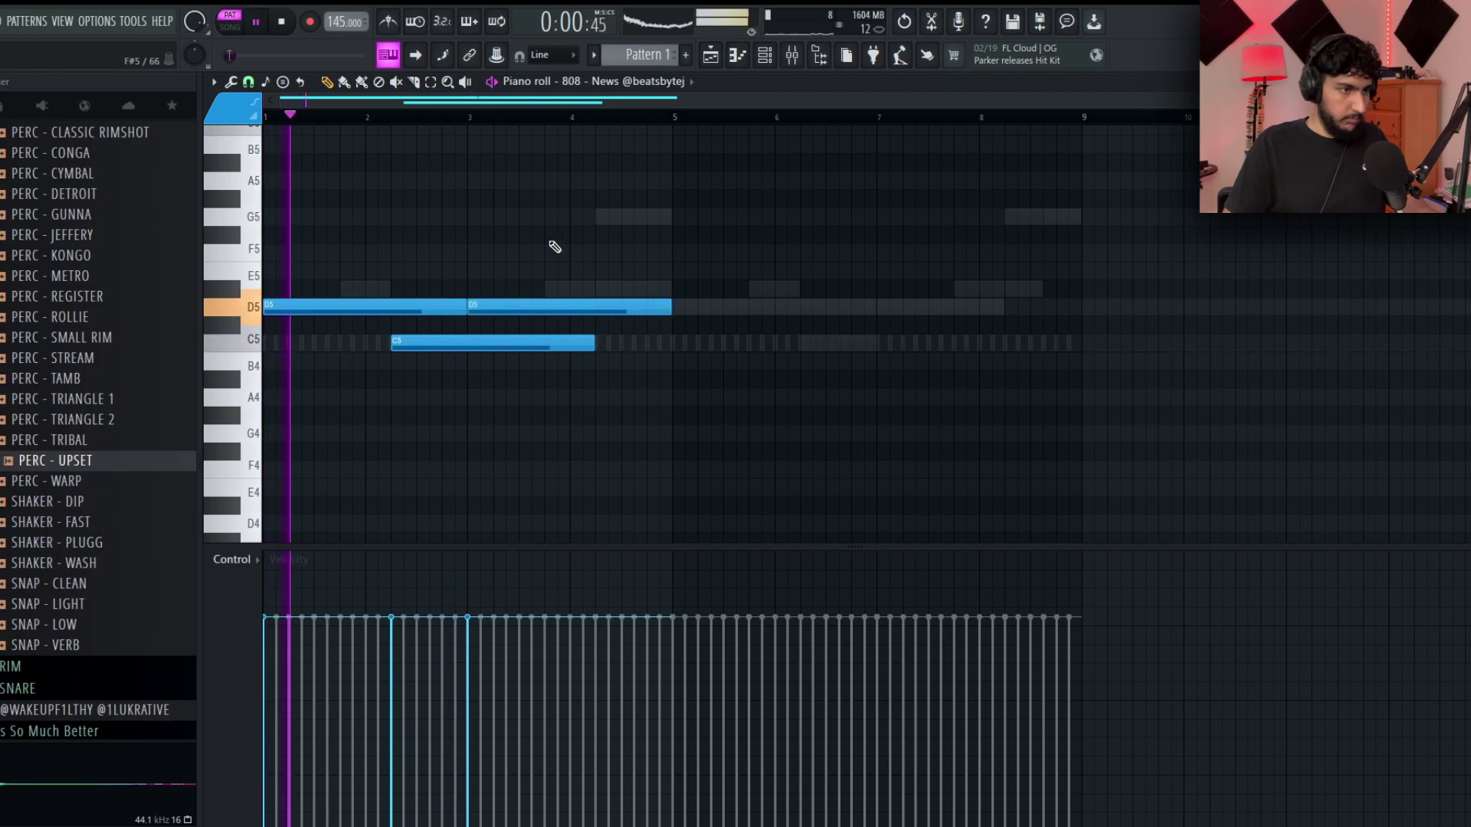
key(ctrl+l)
drag(612, 307, 697, 315)
right_click(602, 288)
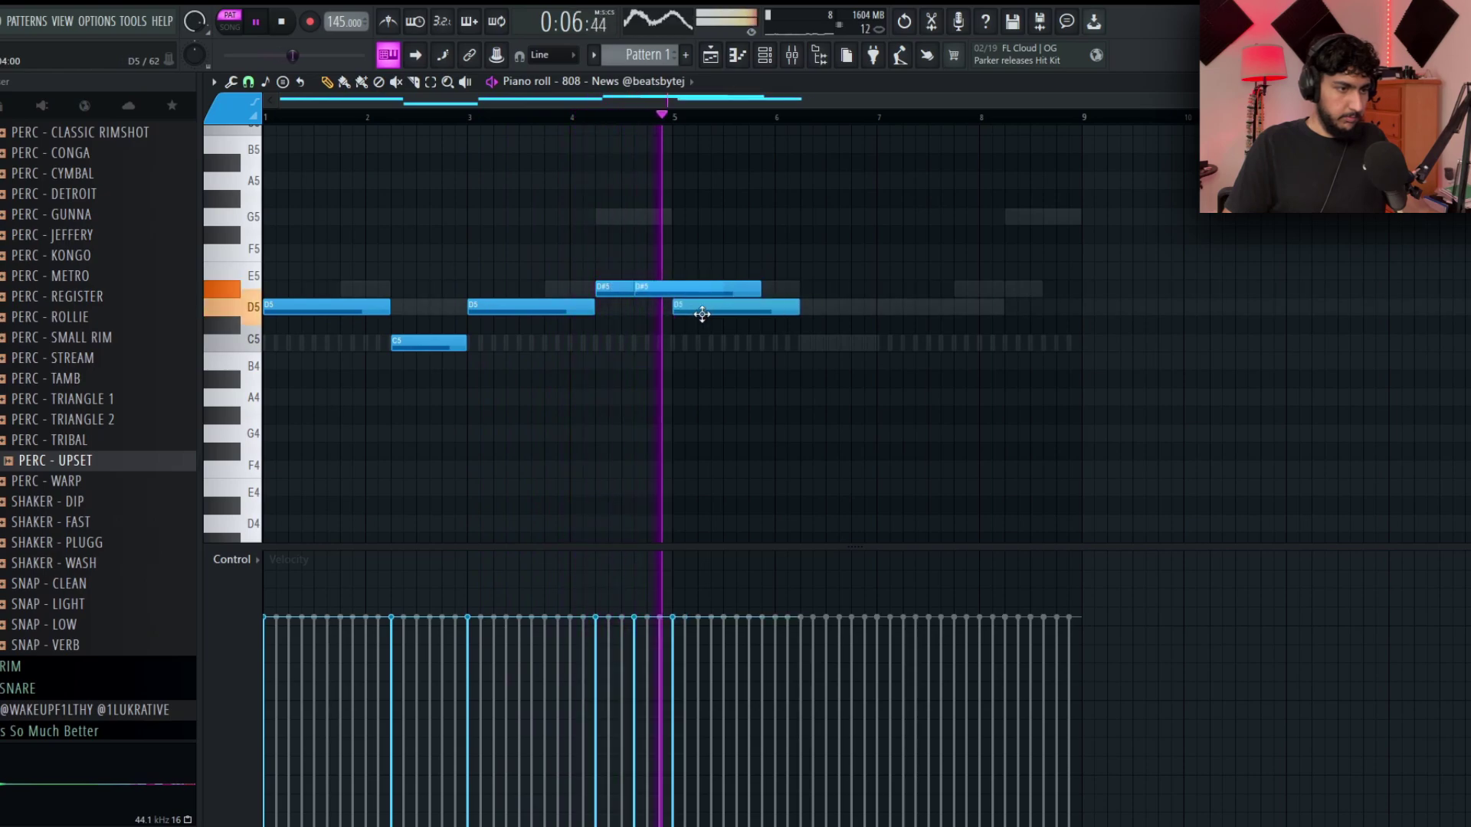
Apply quick legato to the 808 notes and adjust their velocity to sit above the ghost notes' level.
key(ctrl+l)
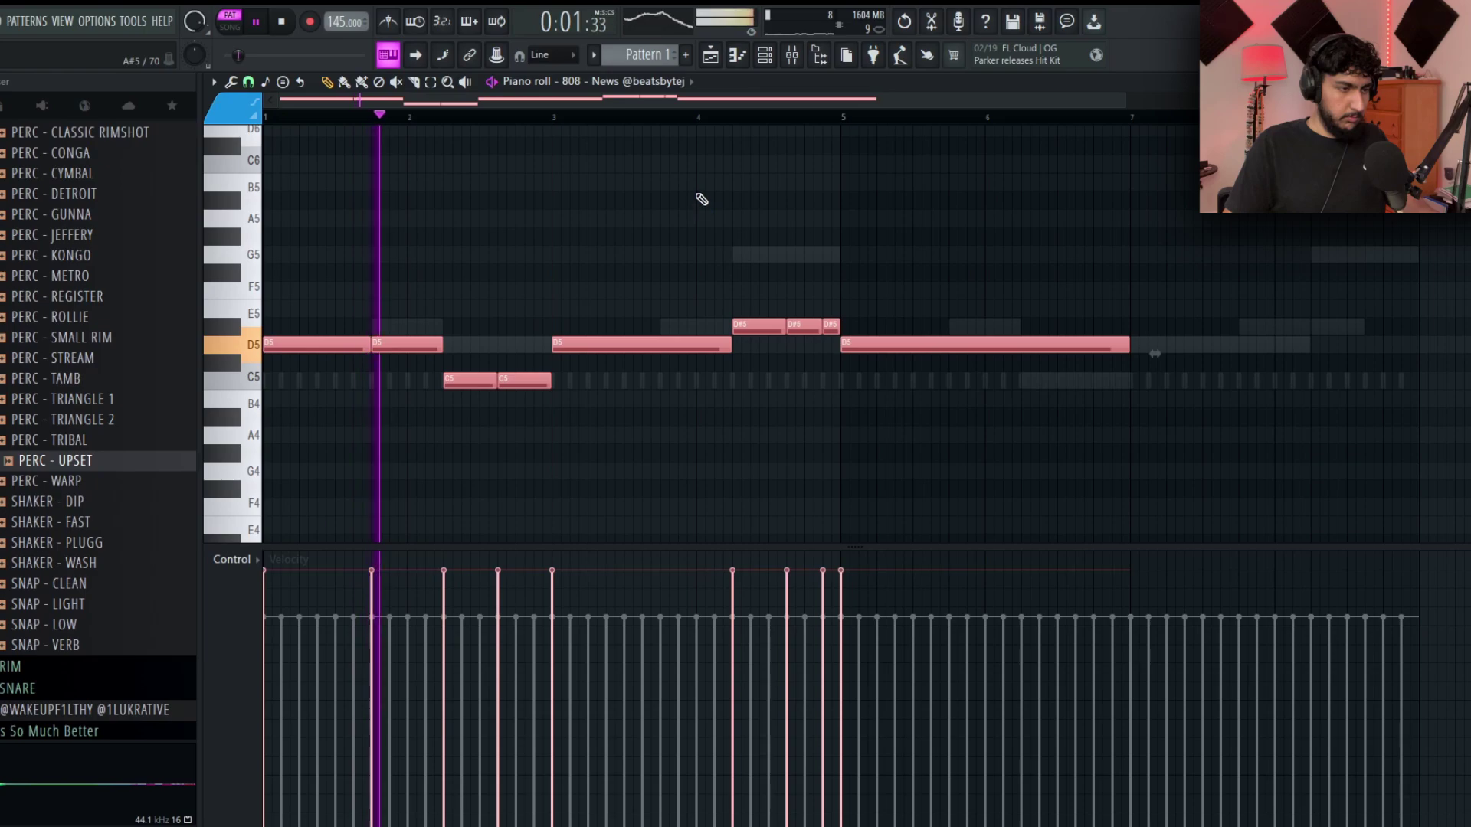
scroll(698, 196, down, 1)
ctrl+click(607, 230)
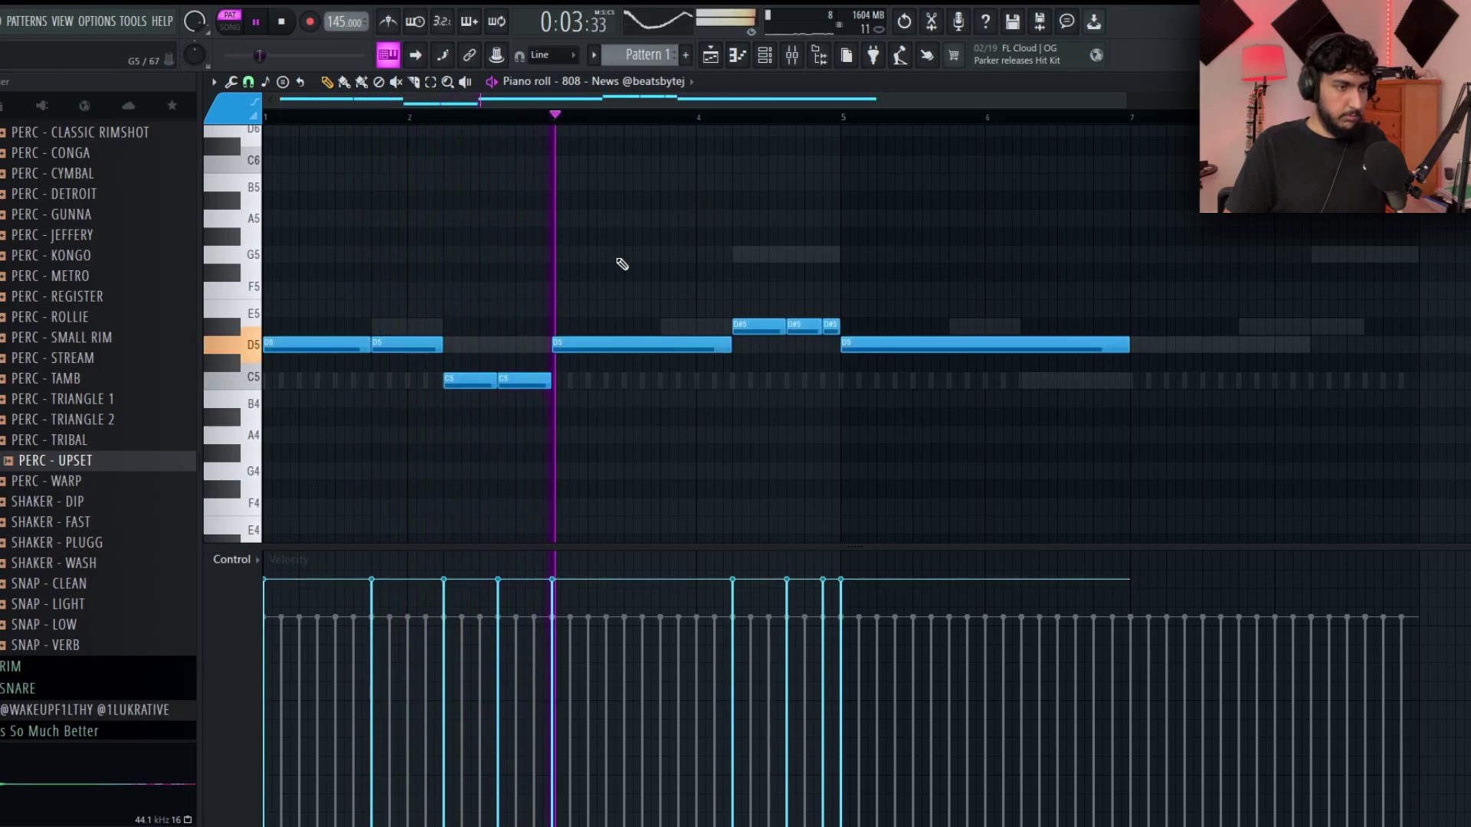
Put the second 808 note on D5 and replace the two C5 notes in bar 2 with a D5 note.
key(space)
scroll(594, 207, down, 3)
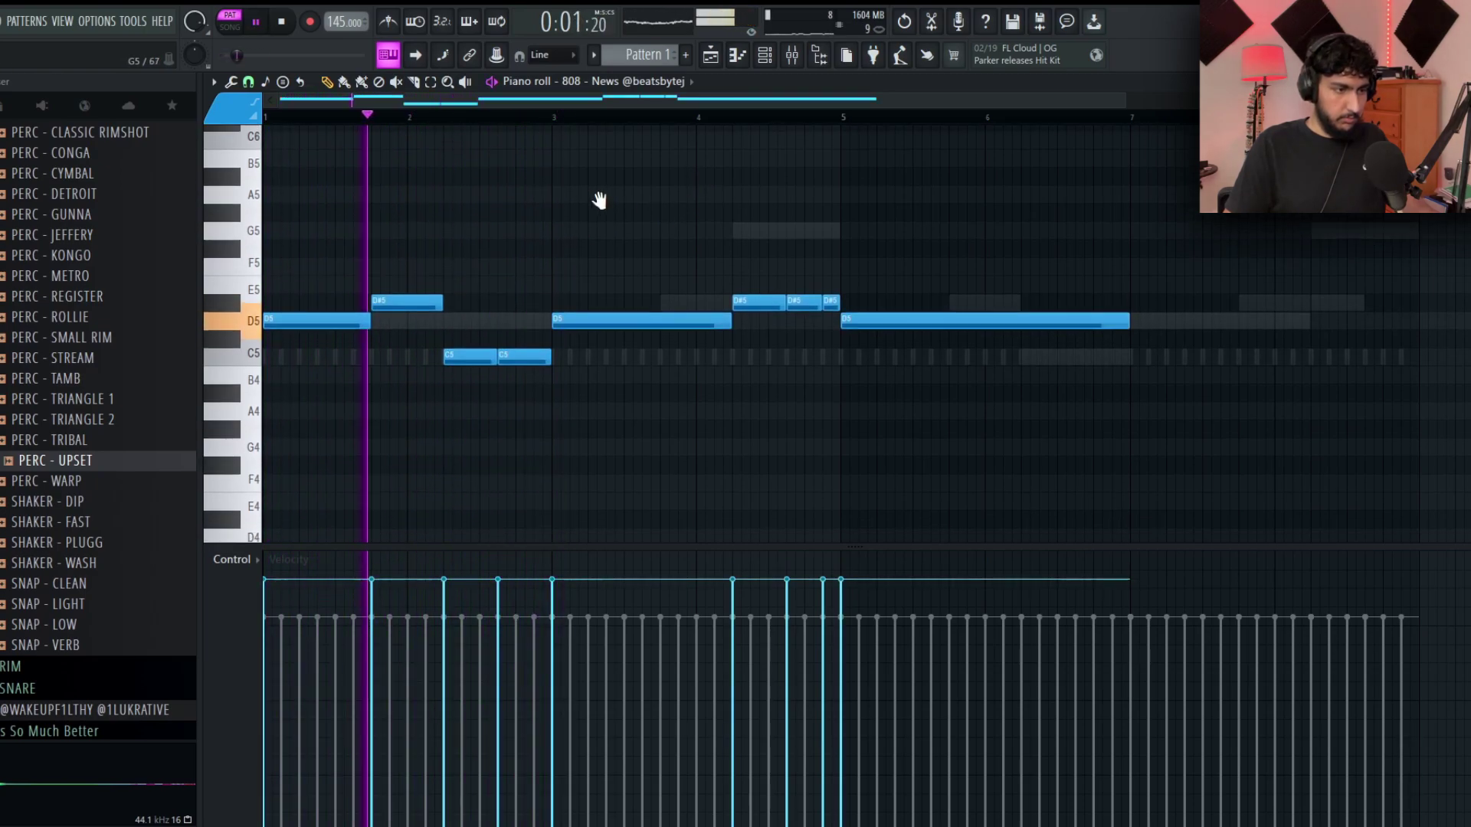
scroll(606, 209, up, 1)
key(space)
drag(414, 241, 409, 257)
right_click(511, 294)
right_click(465, 294)
click(471, 257)
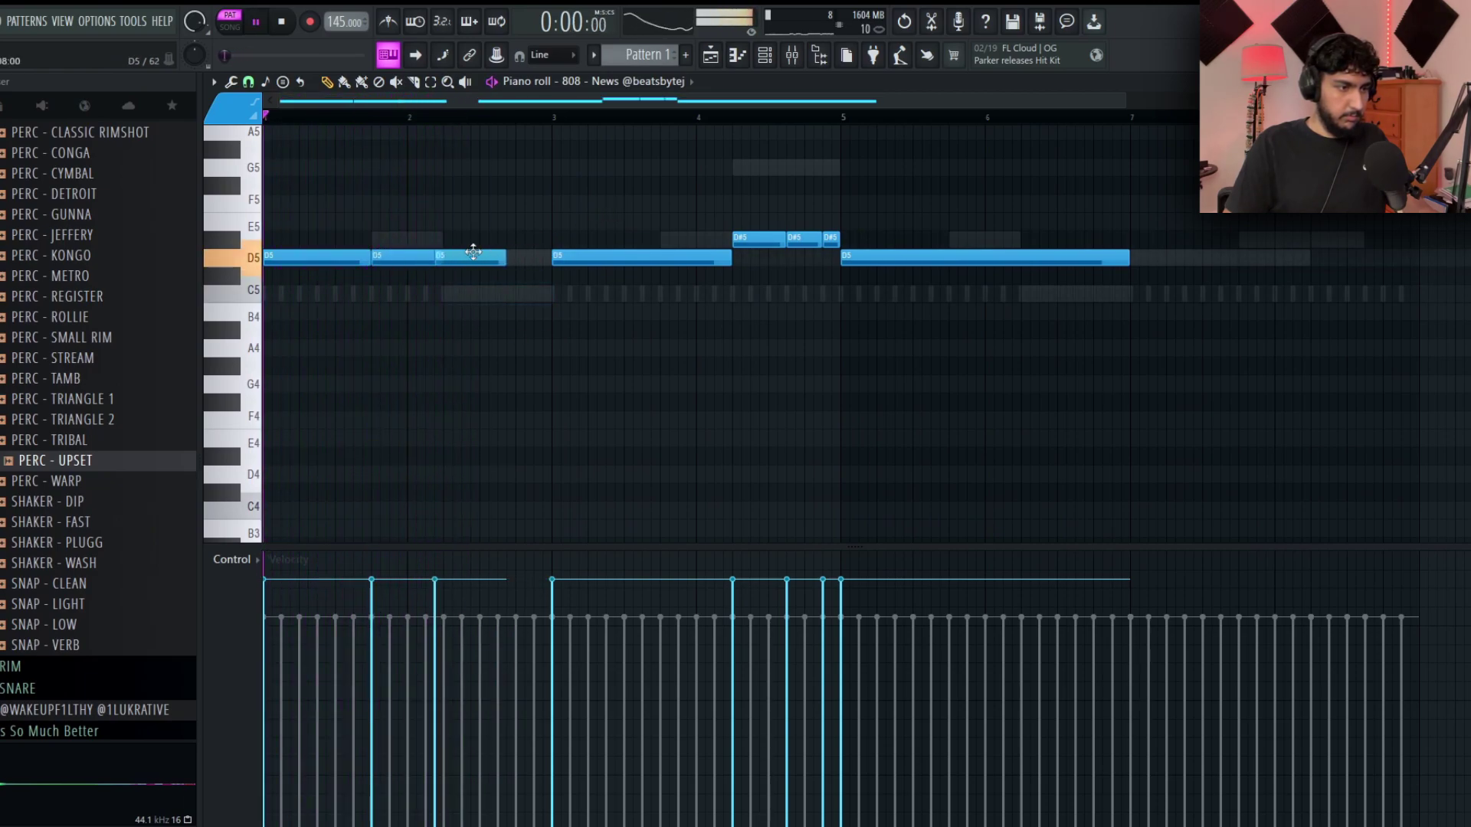
Add another D5 note in bar 3 of the 808 line and apply quick legato to close the gaps.
scroll(529, 371, up, 4)
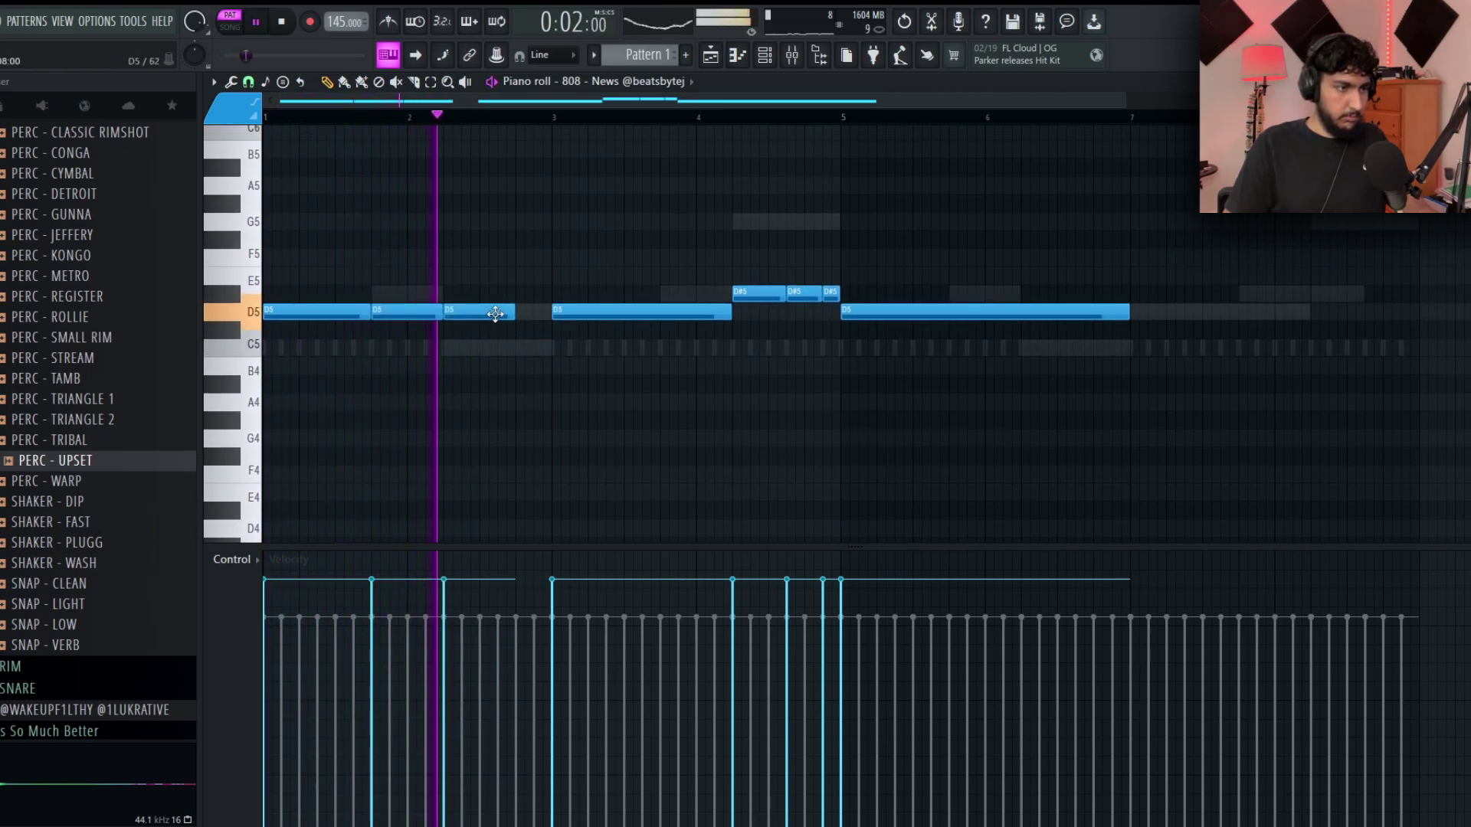
mouse_move(513, 313)
mouse_down()
mouse_move(708, 307)
mouse_move(637, 311)
mouse_move(654, 313)
mouse_up()
key(ctrl+l)
scroll(796, 430, up, 1)
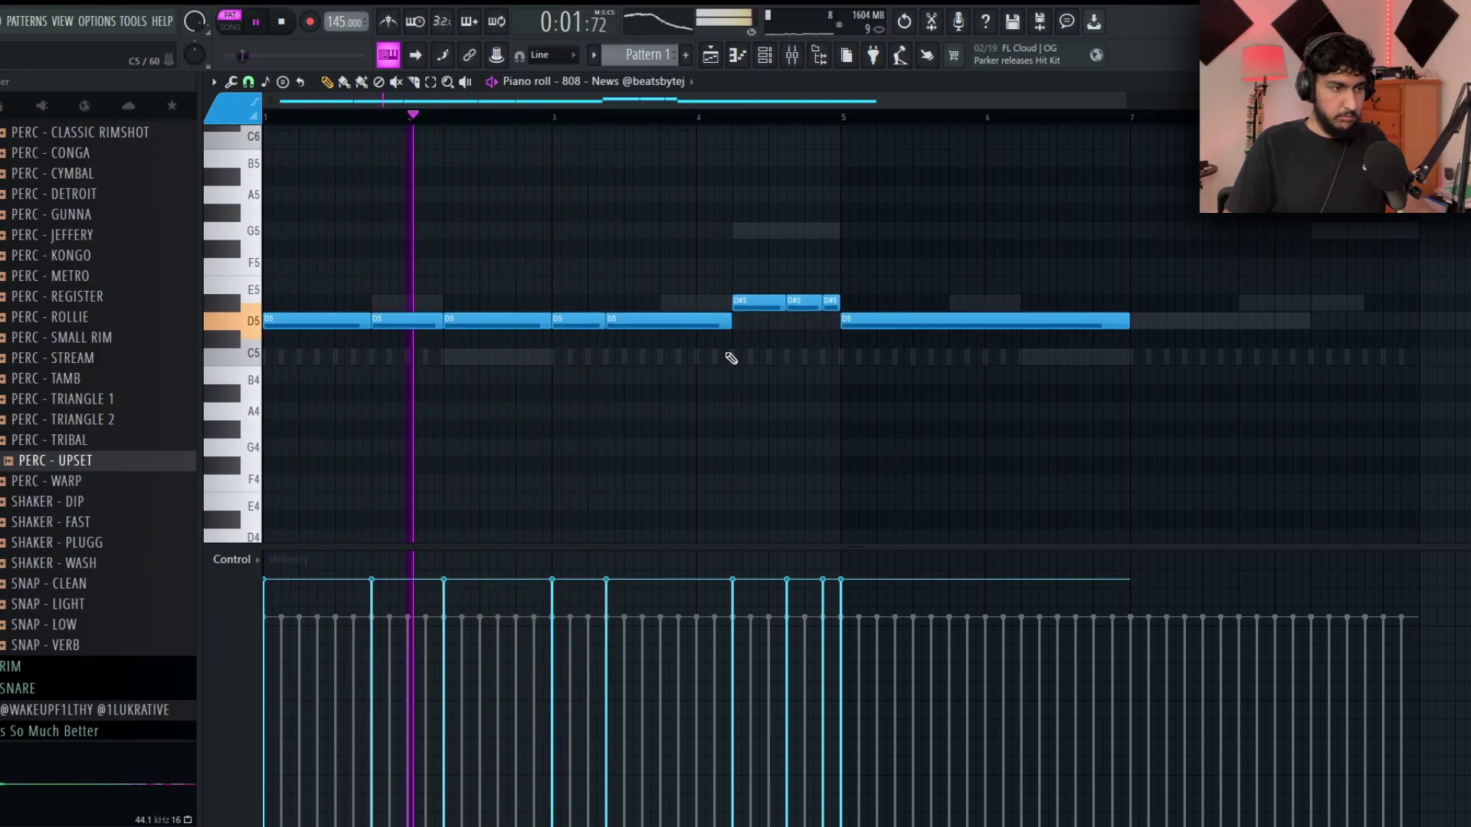
Delete the long D5 note at bar 5 and duplicate the four-bar 808 pattern into bars 5 to 8.
ctrl+scroll(830, 204, down, 3)
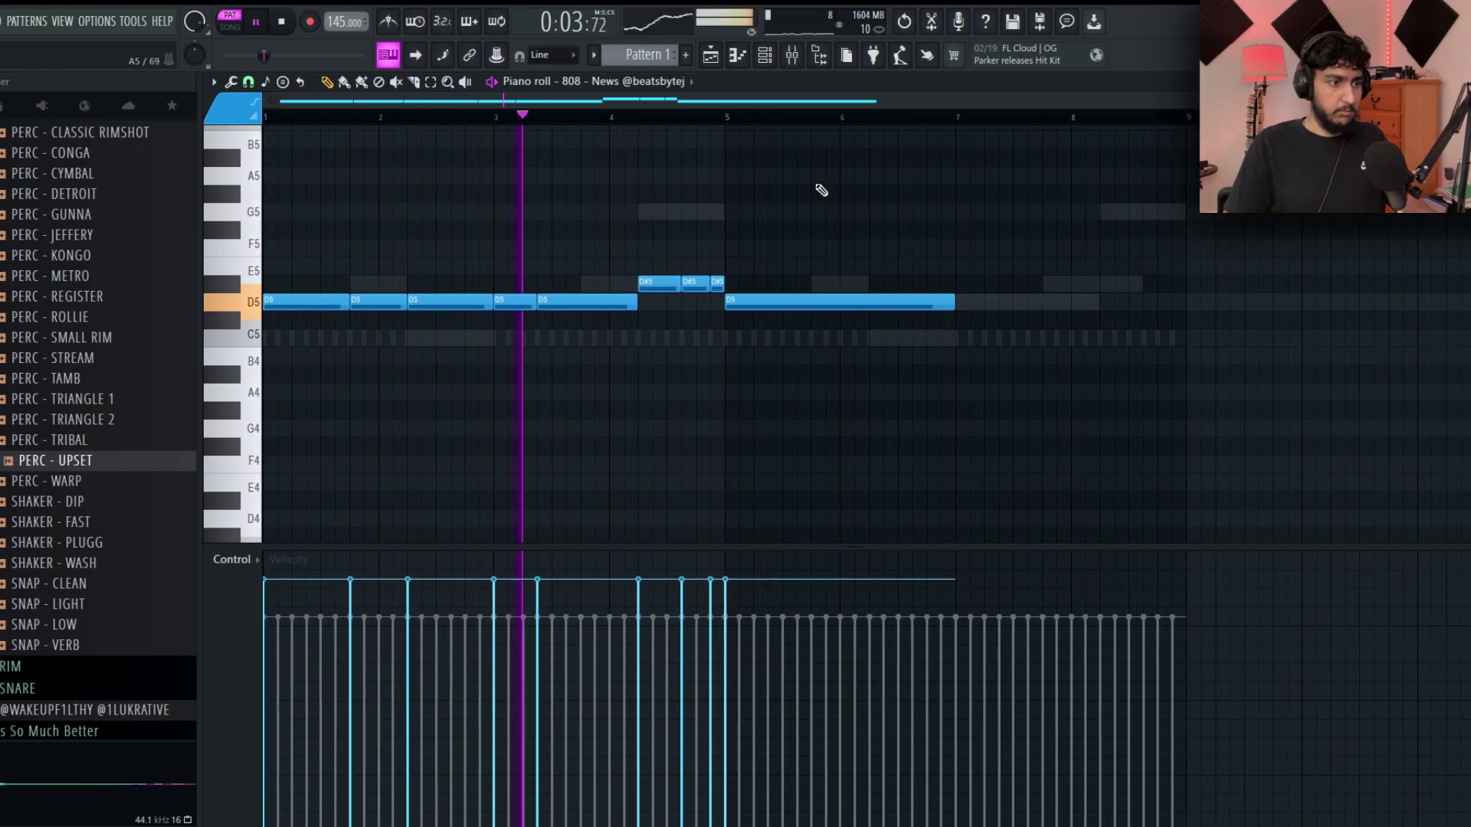
scroll(818, 213, up, 1)
right_click(858, 314)
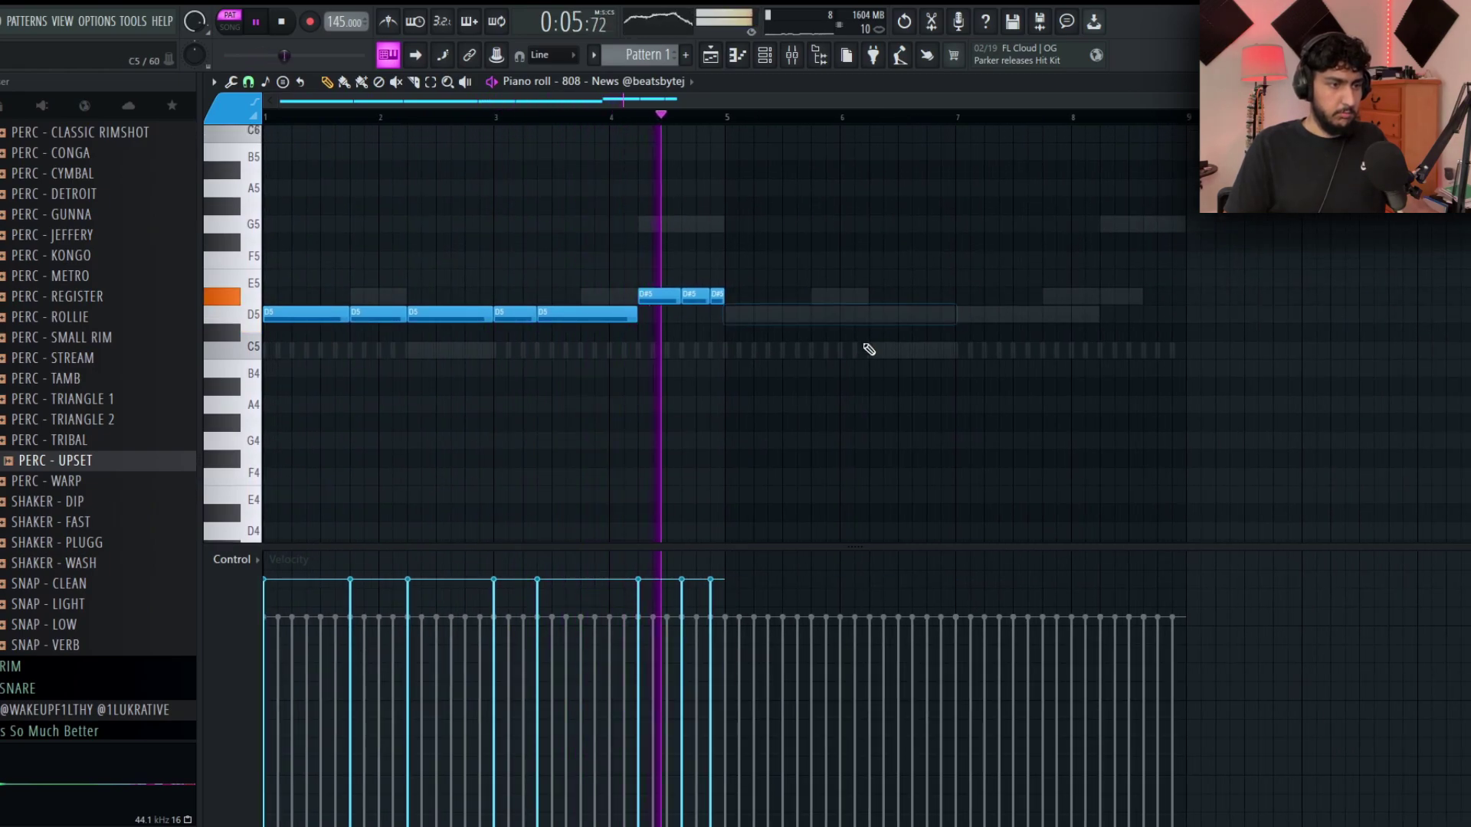
key(ctrl+b)
key(ctrl+d)
scroll(900, 245, right, 1)
ctrl+scroll(900, 238, down, 1)
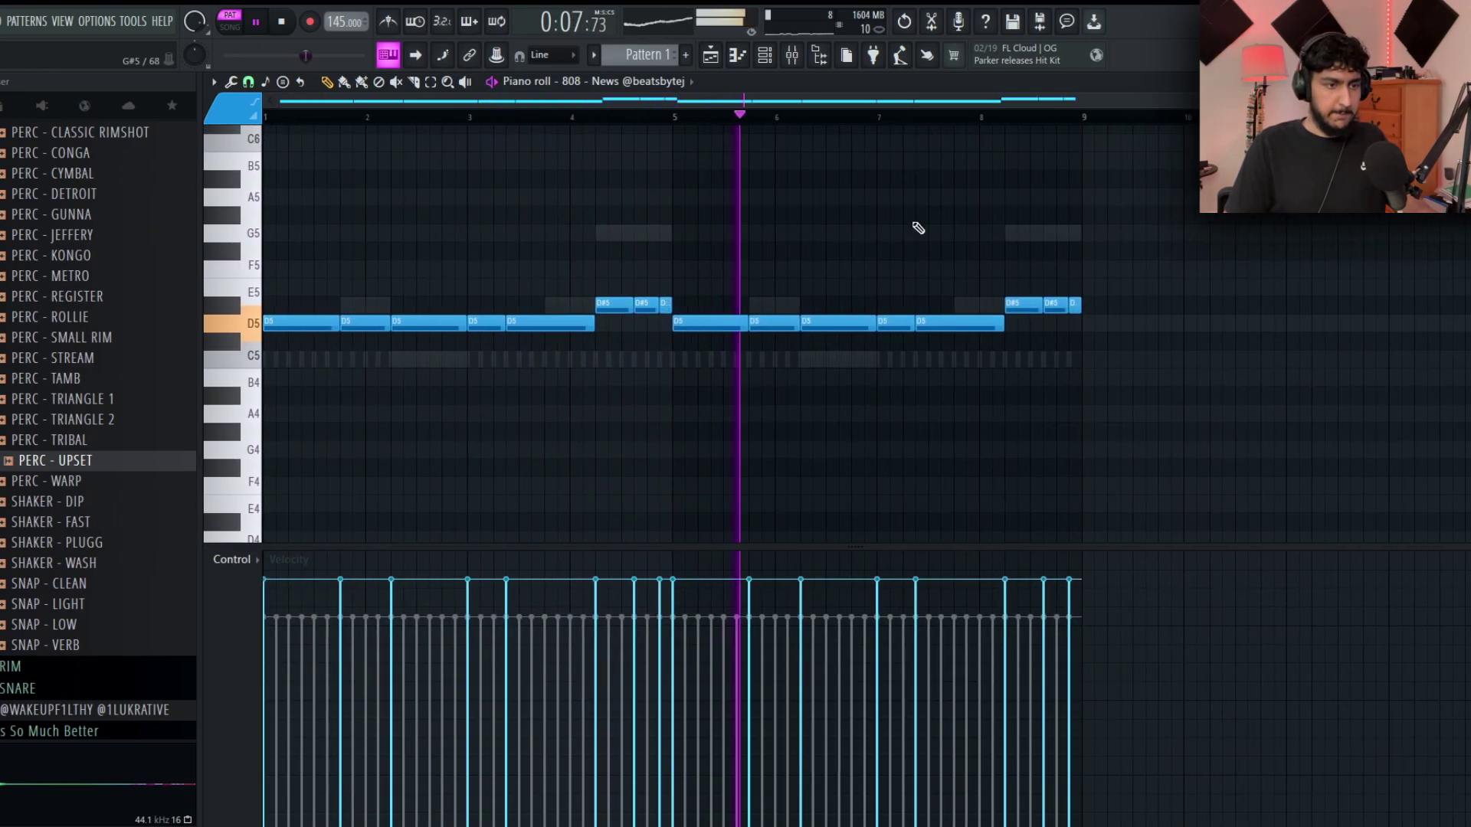
Replace the last two D#5 notes of bar 8 with two G5 notes and trim the last one to end at bar 9.
right_click(1074, 305)
right_click(1055, 306)
ctrl+scroll(1053, 306, up, 3)
ctrl+scroll(1028, 303, up, 2)
mouse_move(996, 303)
shift+mouse_down()
mouse_move(1094, 278)
mouse_move(1091, 222)
mouse_move(1148, 240)
shift+mouse_up()
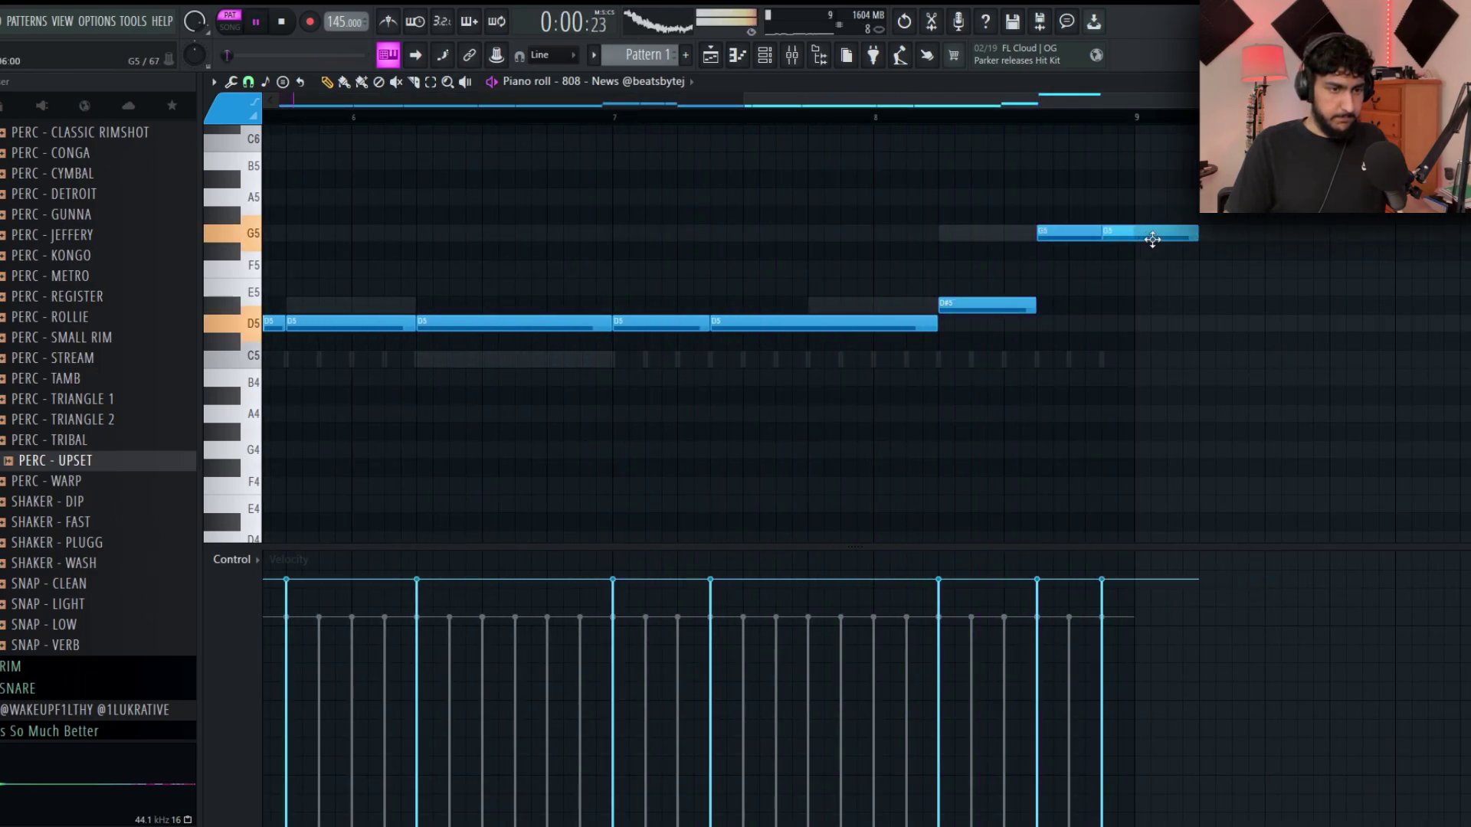
ctrl+drag(1154, 299, 1019, 232)
key(ctrl+l)
key(ctrl+d)
drag(1392, 241, 1111, 243)
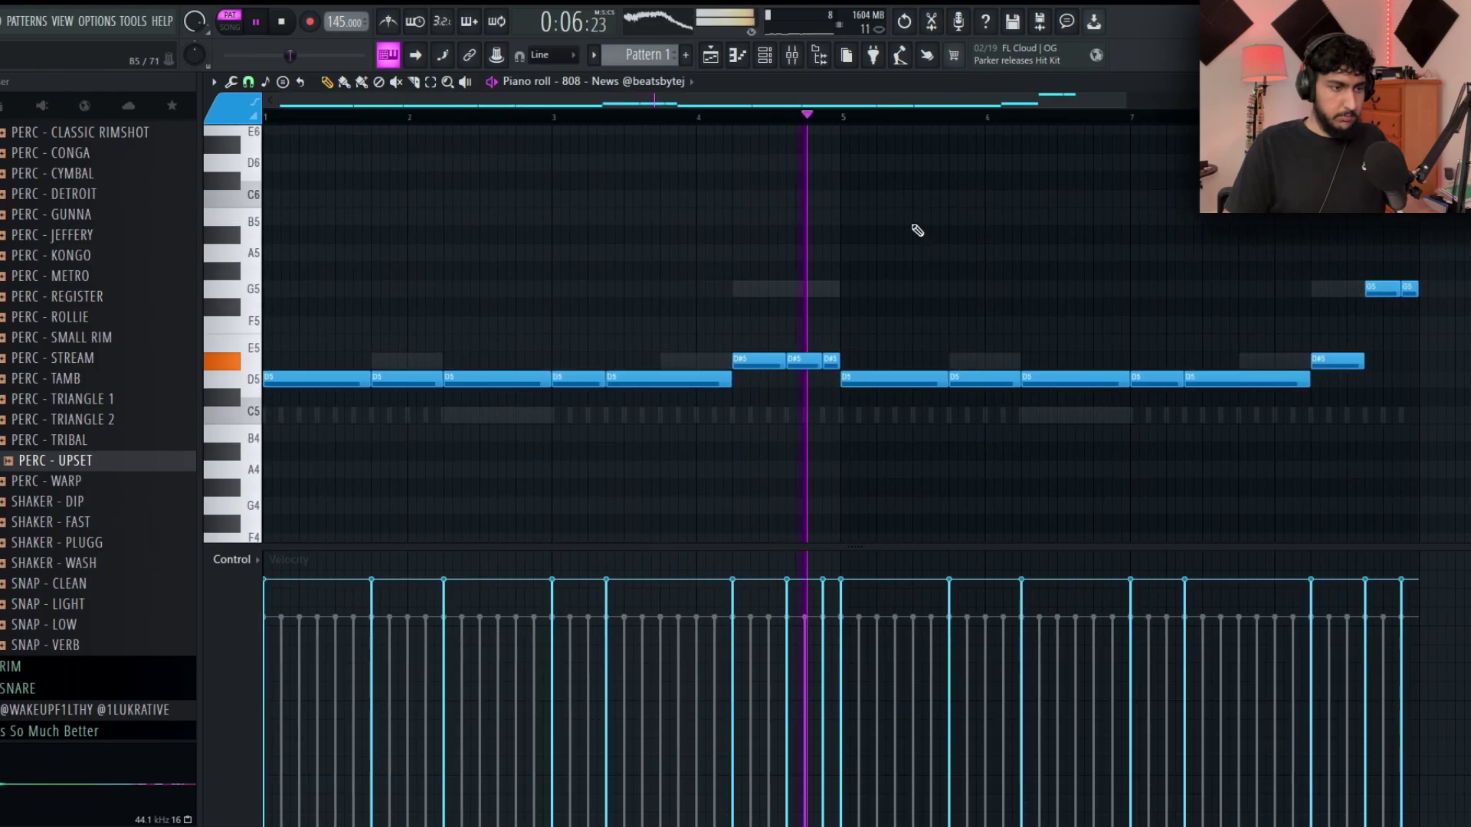
Replace the long D5 note in the second half of bar 7 with a shorter D5 directly before the D#5 note.
ctrl+scroll(957, 208, down, 4)
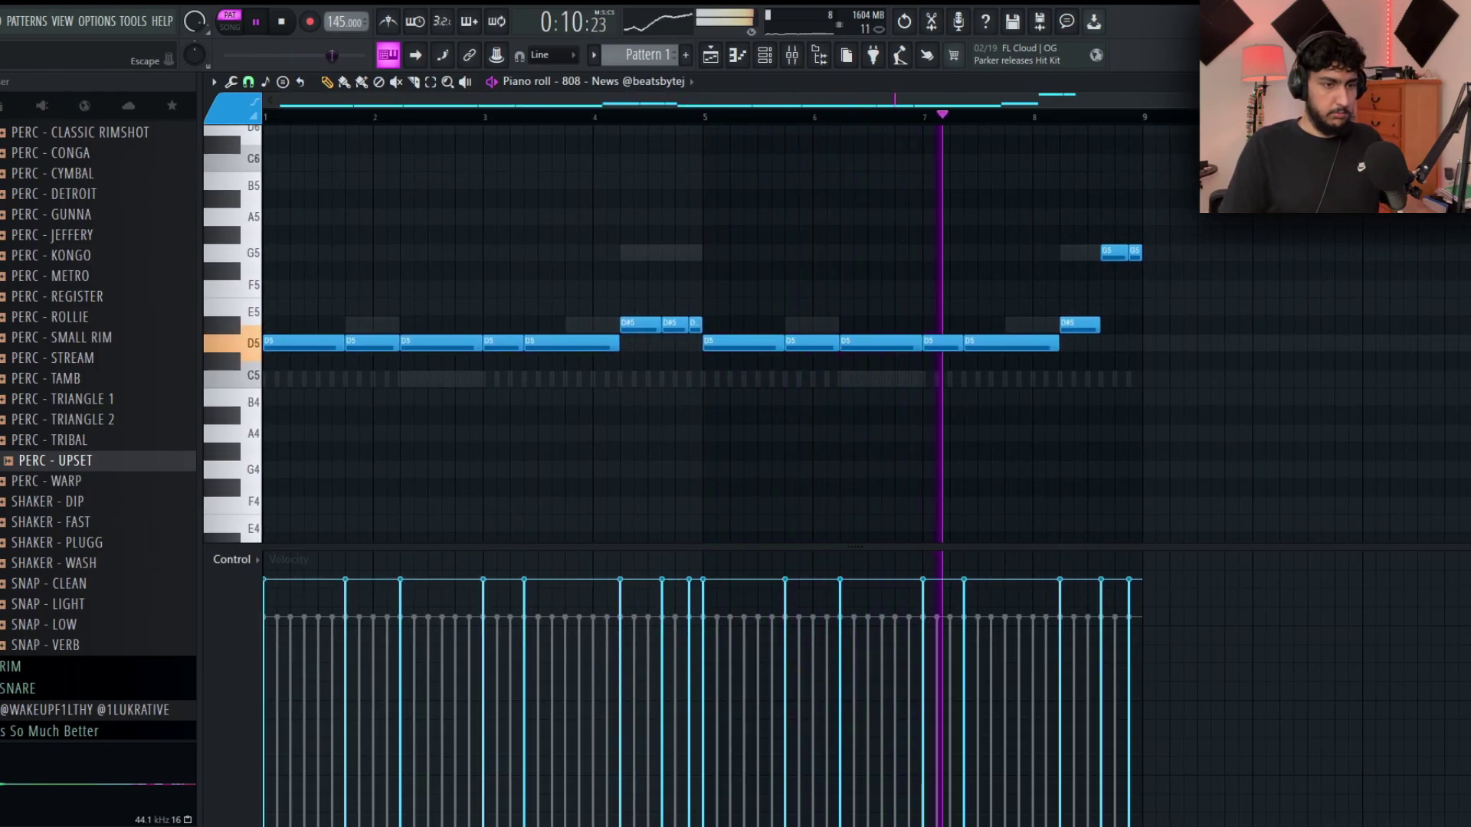
click(881, 116)
right_click(977, 342)
drag(1054, 343, 1034, 344)
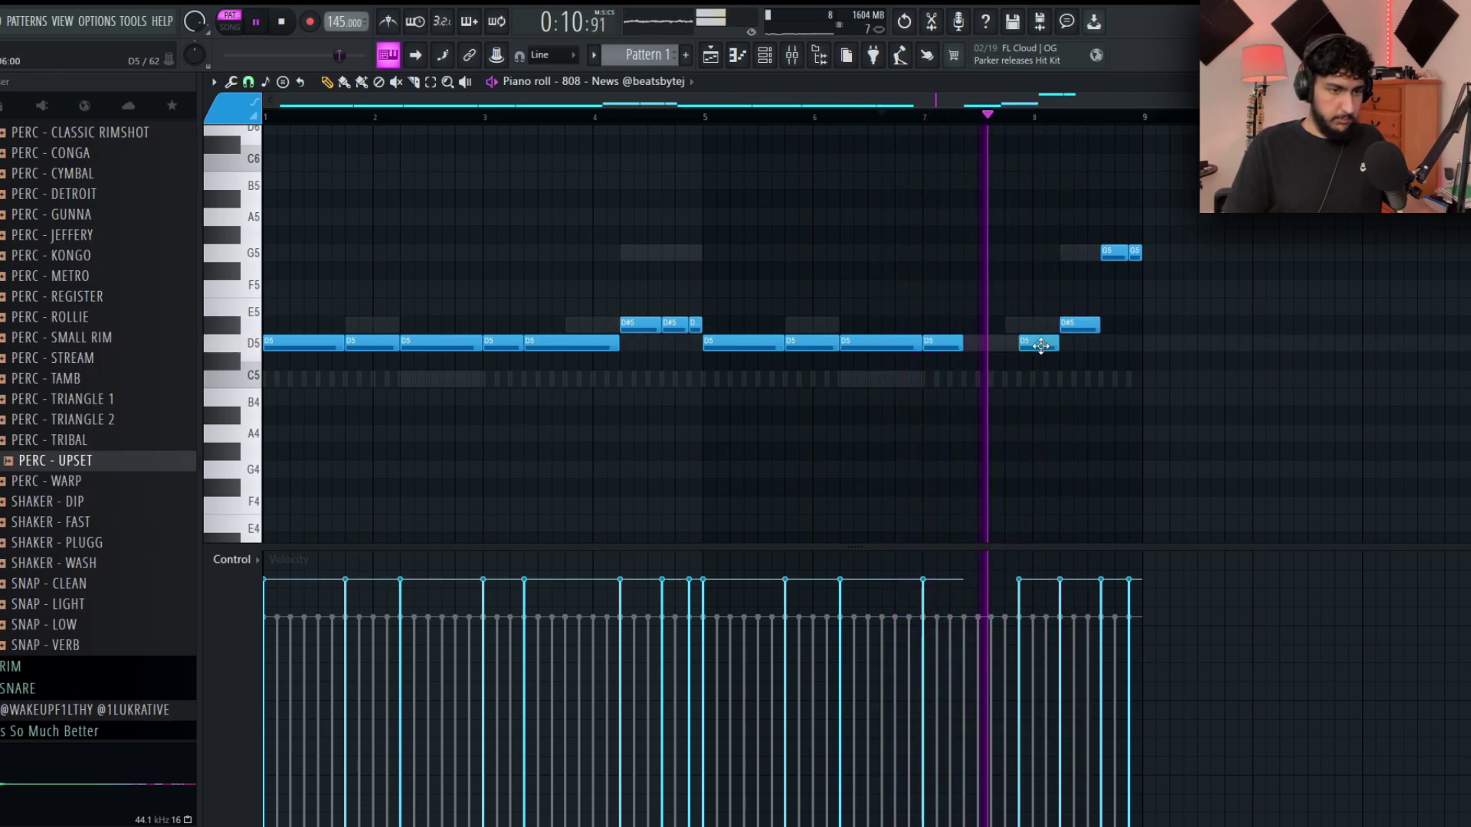
Apply quick legato to the 808 notes to close the gap in bar 7.
key(ctrl+l)
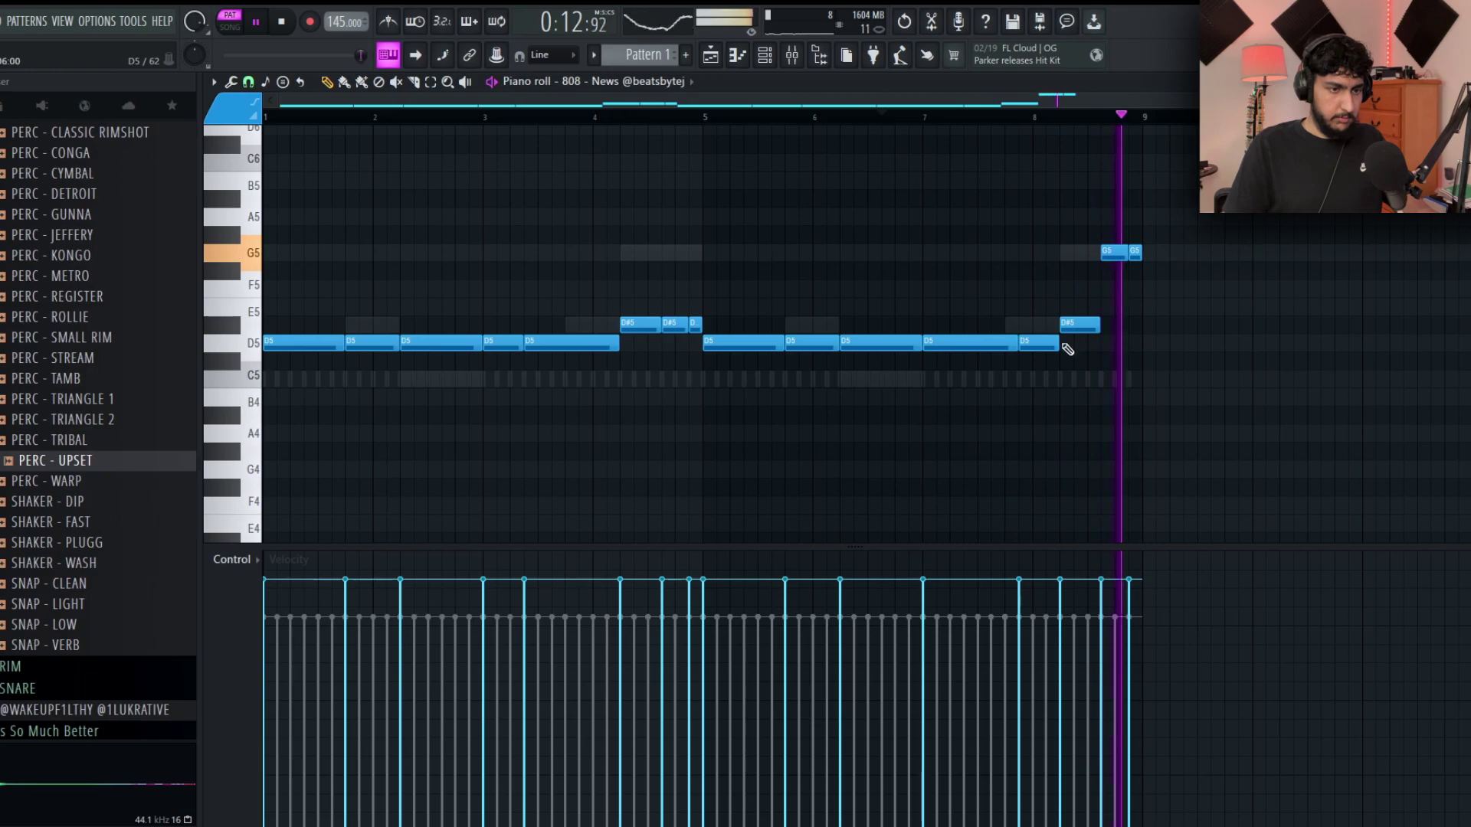
key(F7)
Program the OPEN HAT - SOLD OUT pattern with hits on steps 1, 13, 15, 33, 53 and 59.
click(843, 413)
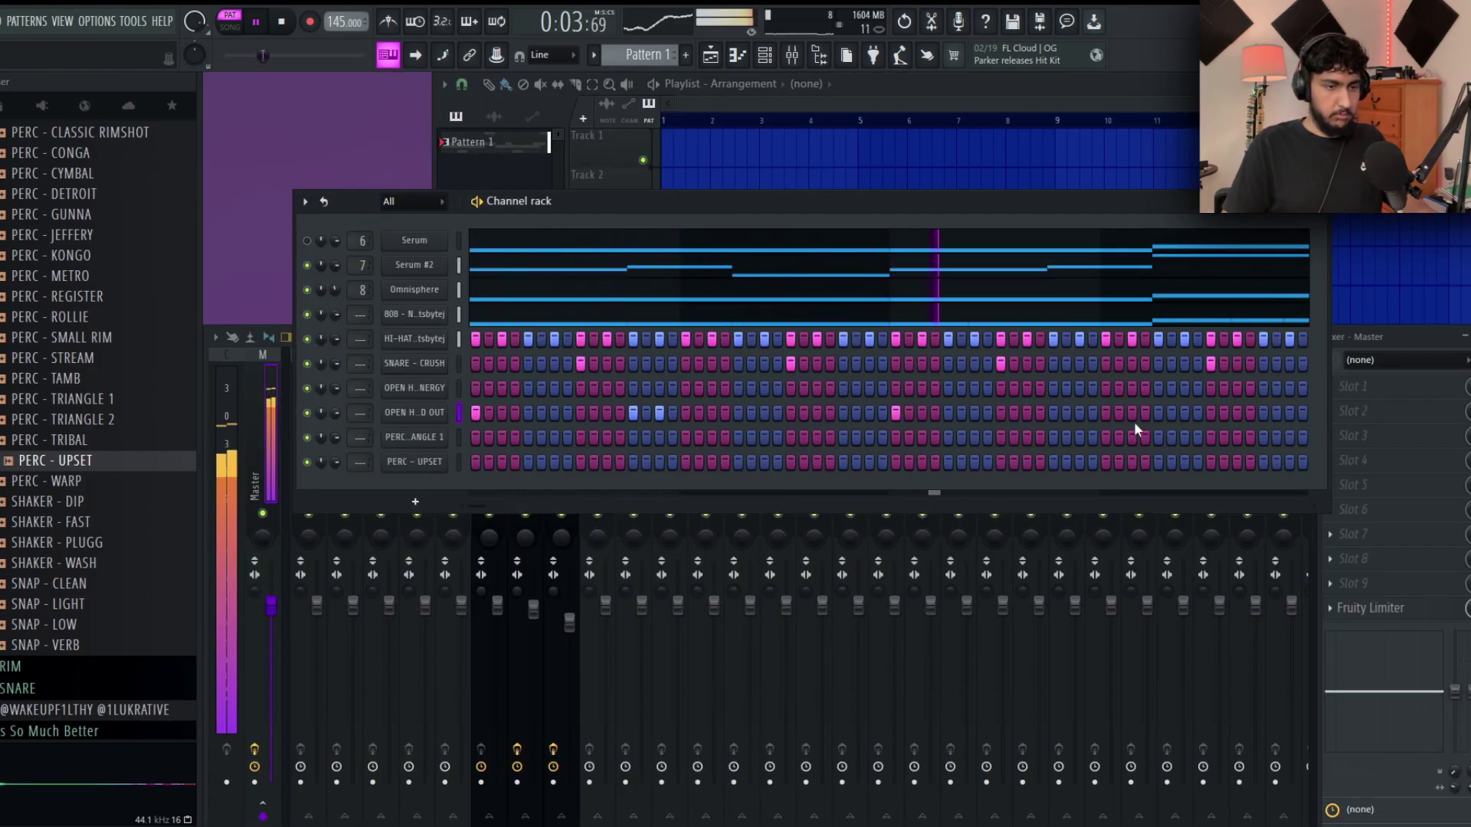
click(1184, 413)
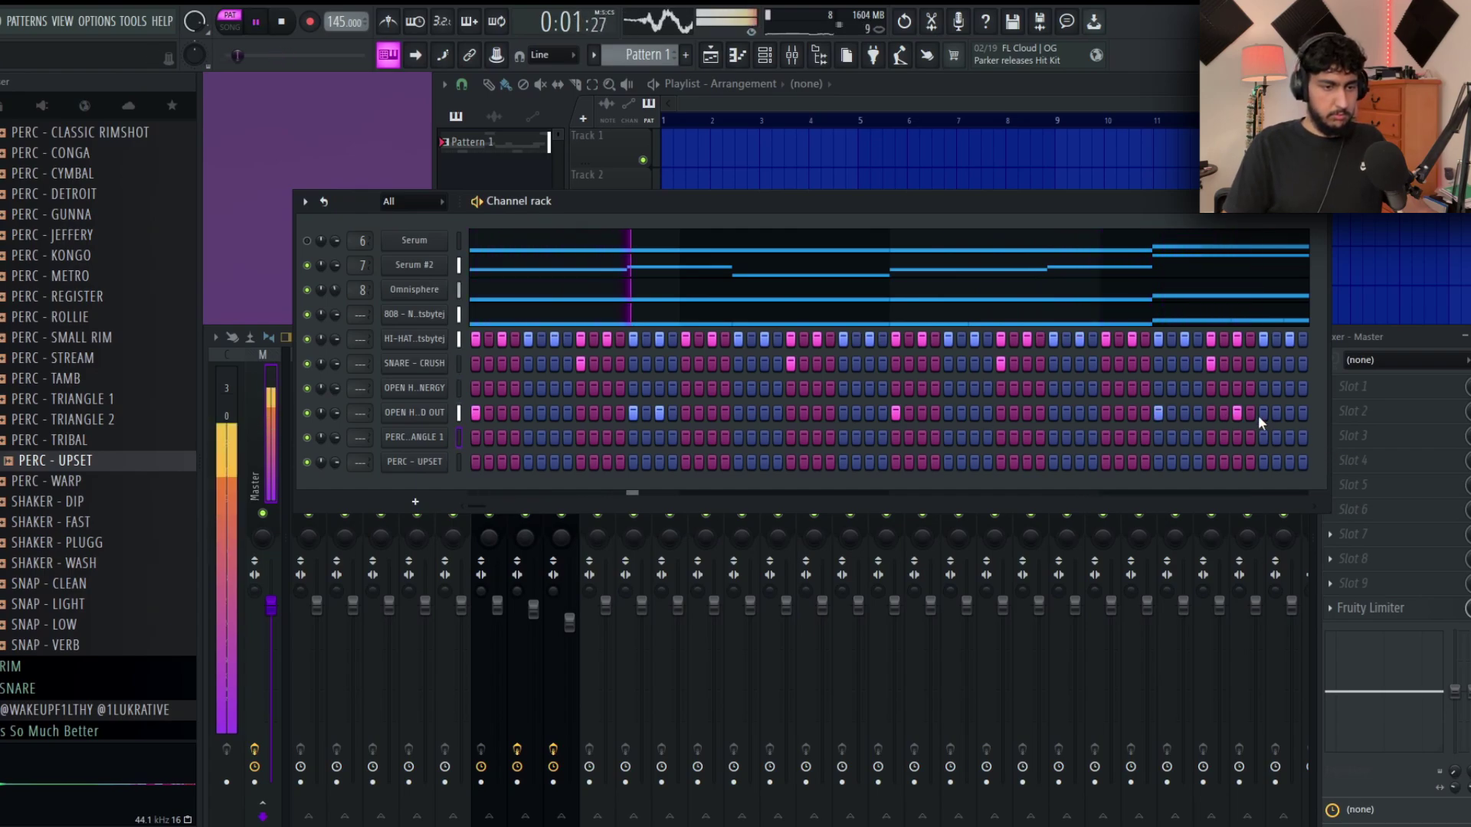
click(1236, 415)
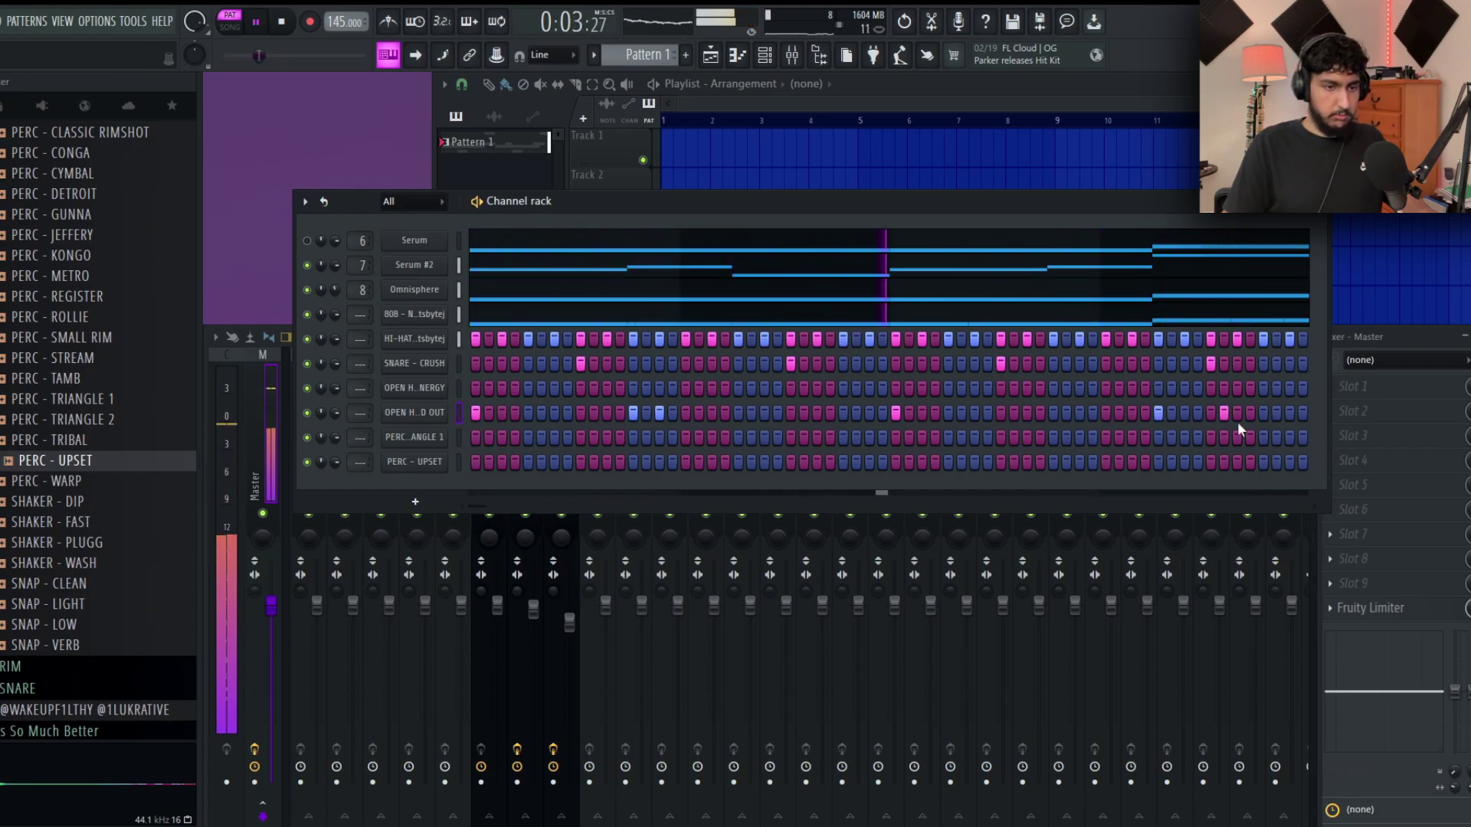
Try to duplicate the first four bars of OPEN HAT - SOLD OUT in its piano roll.
right_click(439, 418)
click(485, 411)
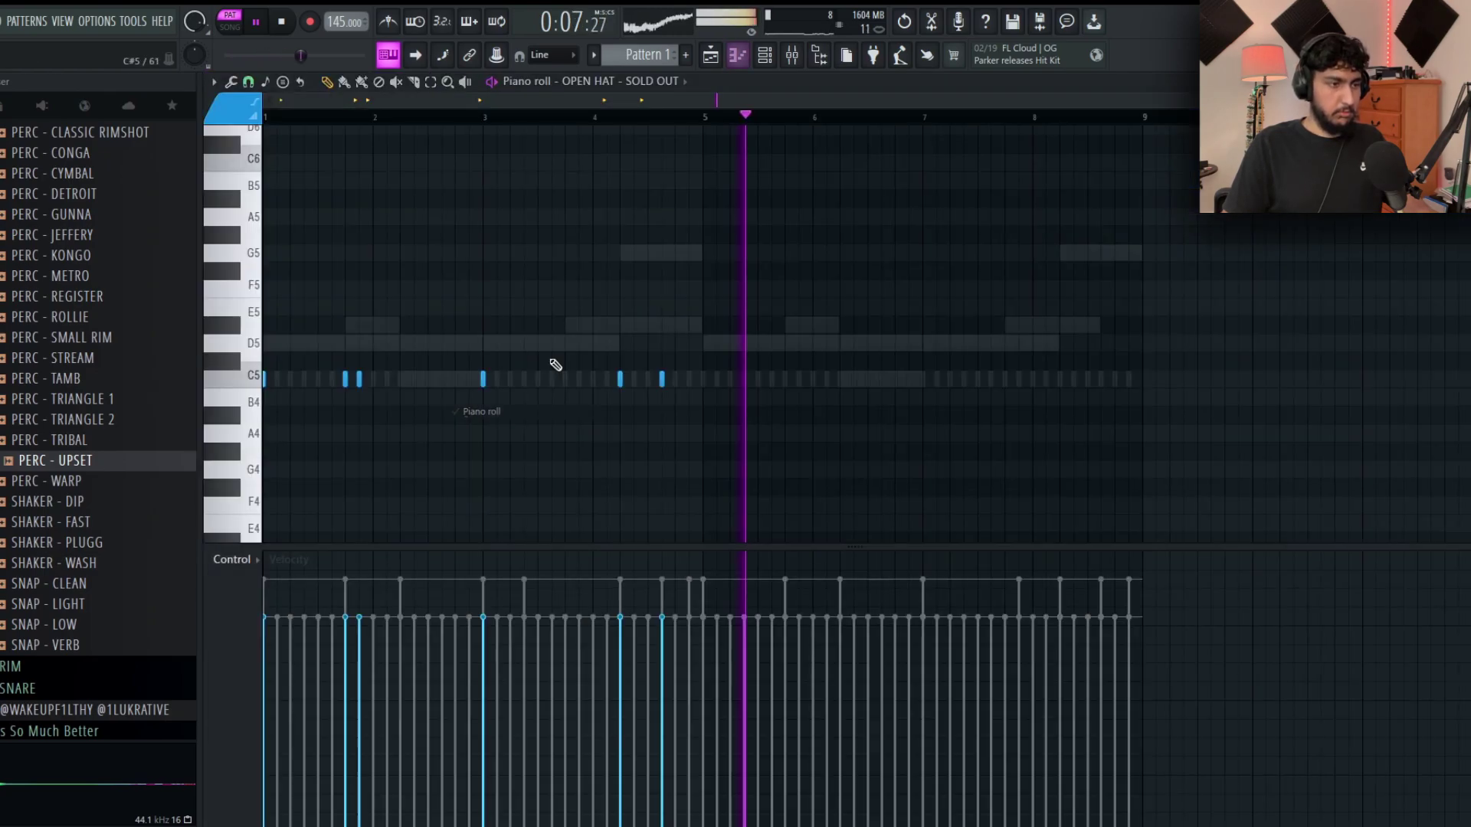
drag(684, 119, 264, 143)
key(ctrl+b)
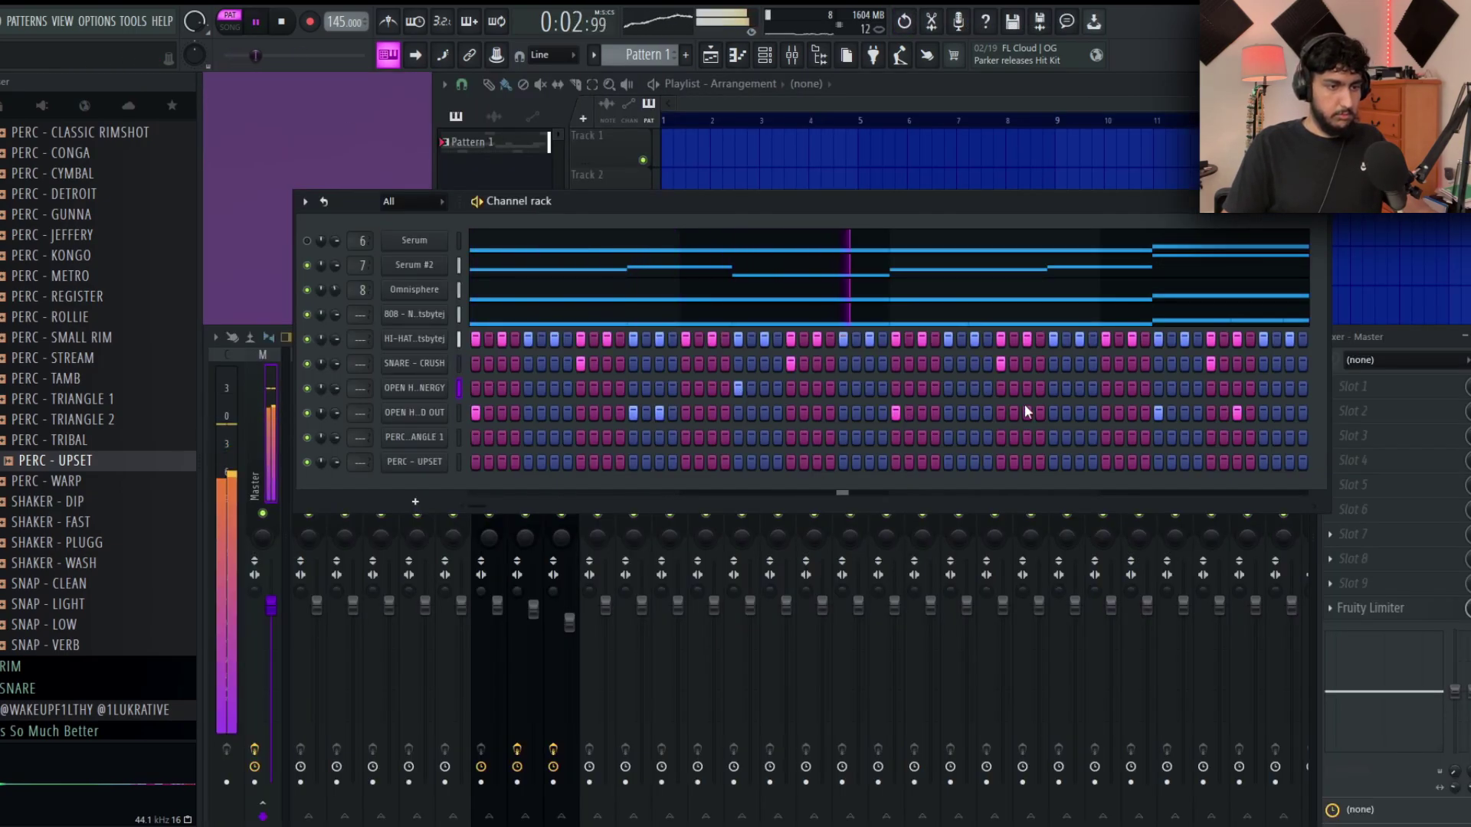
click(793, 437)
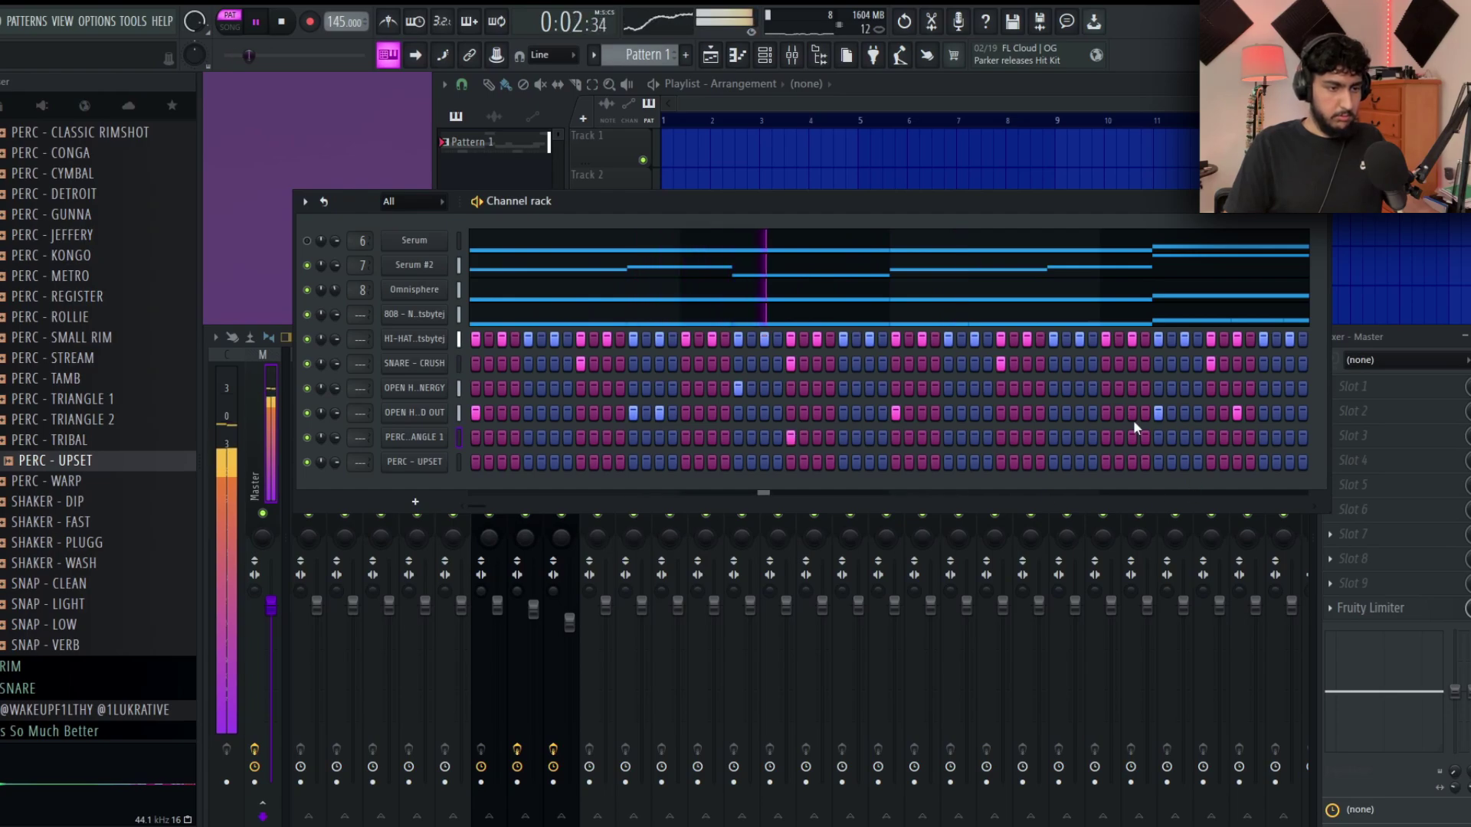
key(space)
key(space)
right_click(791, 438)
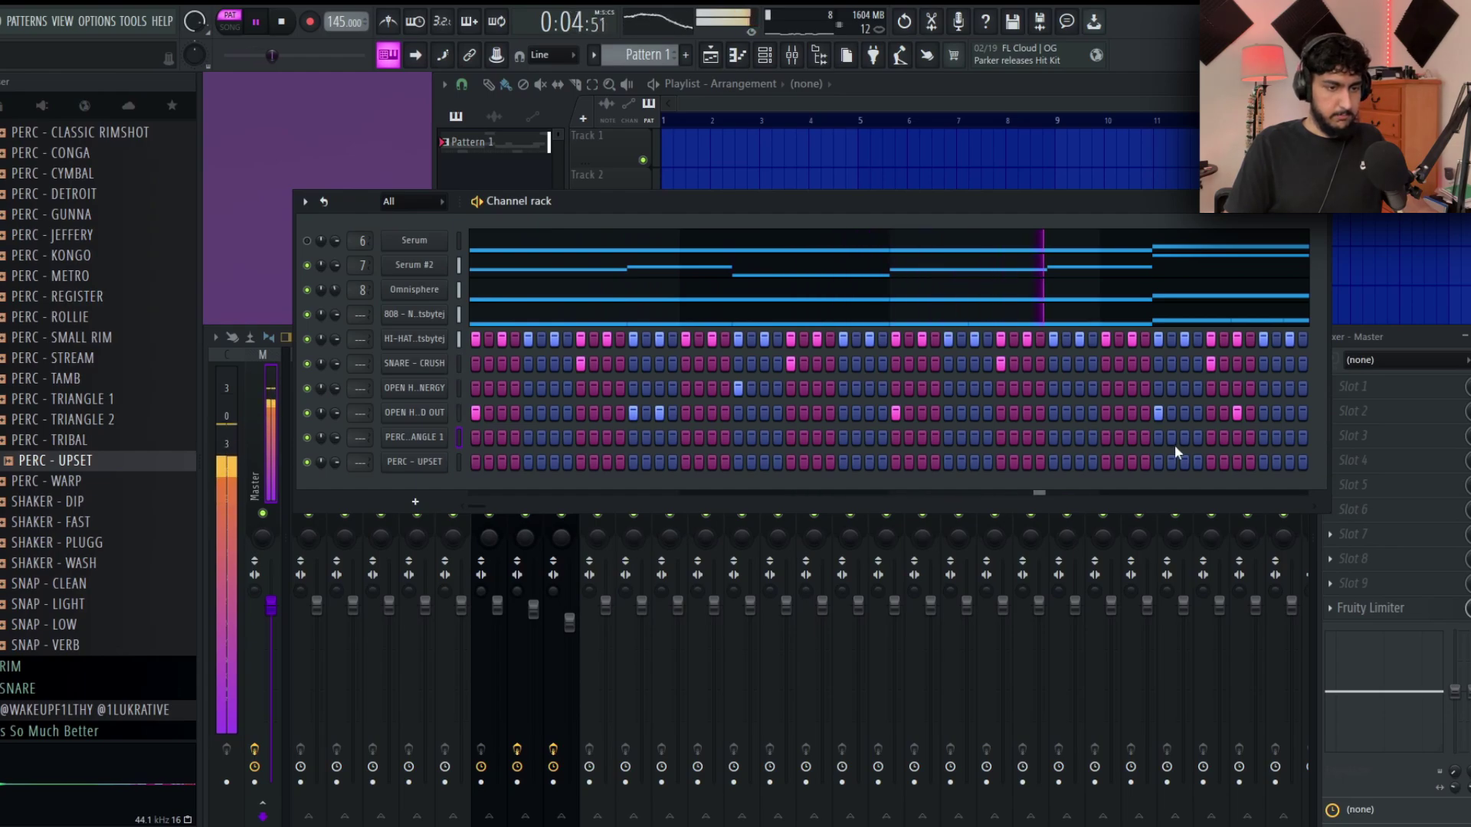
Place a PERC - TRIANGLE 1 hit on the last snare of bar 4 and duplicate its four bars into bars 5 to 8.
click(1210, 438)
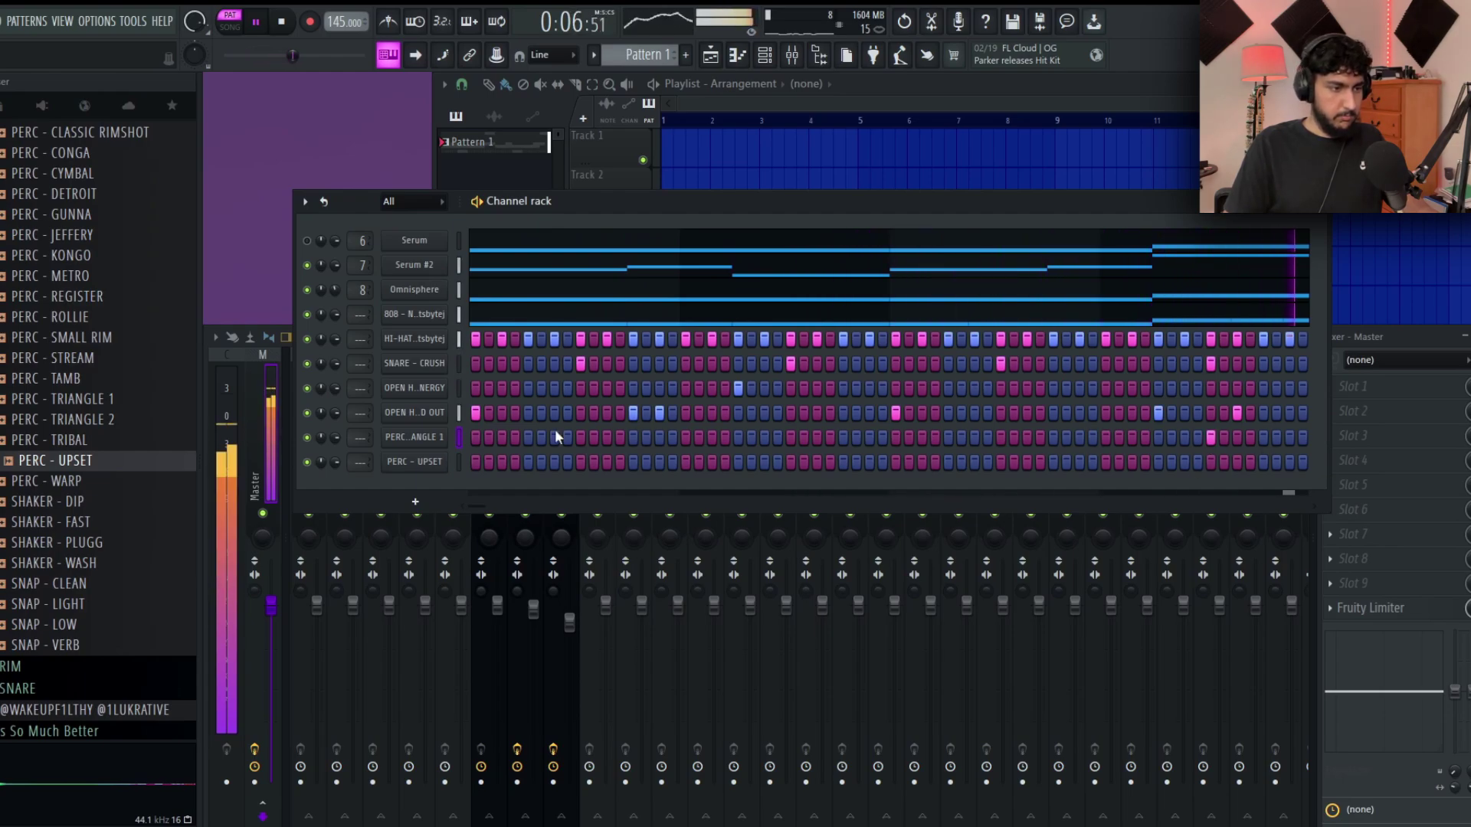
right_click(445, 435)
click(493, 436)
key(space)
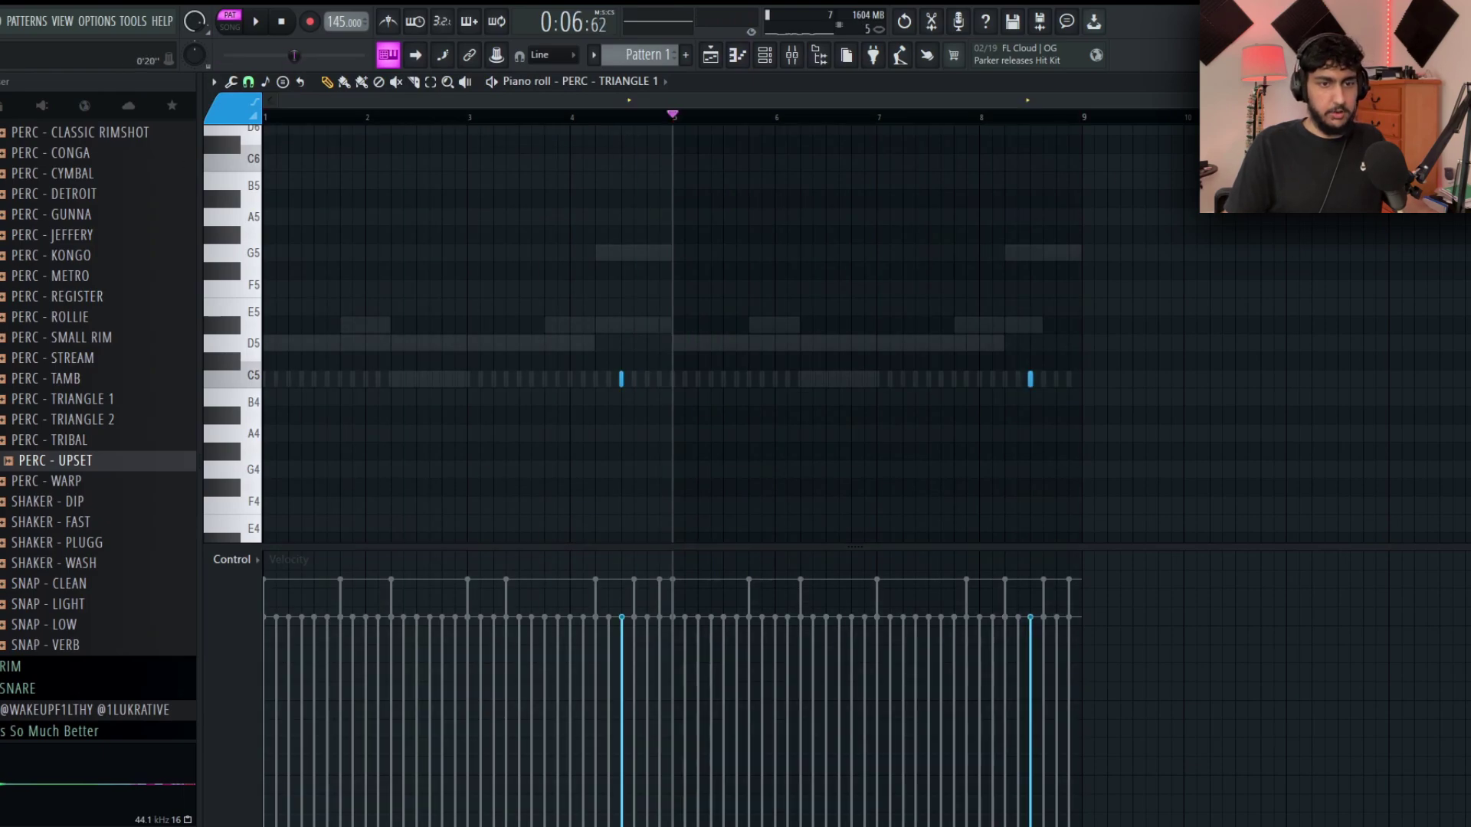
drag(1038, 419, 566, 265)
drag(1183, 452, 1241, 283)
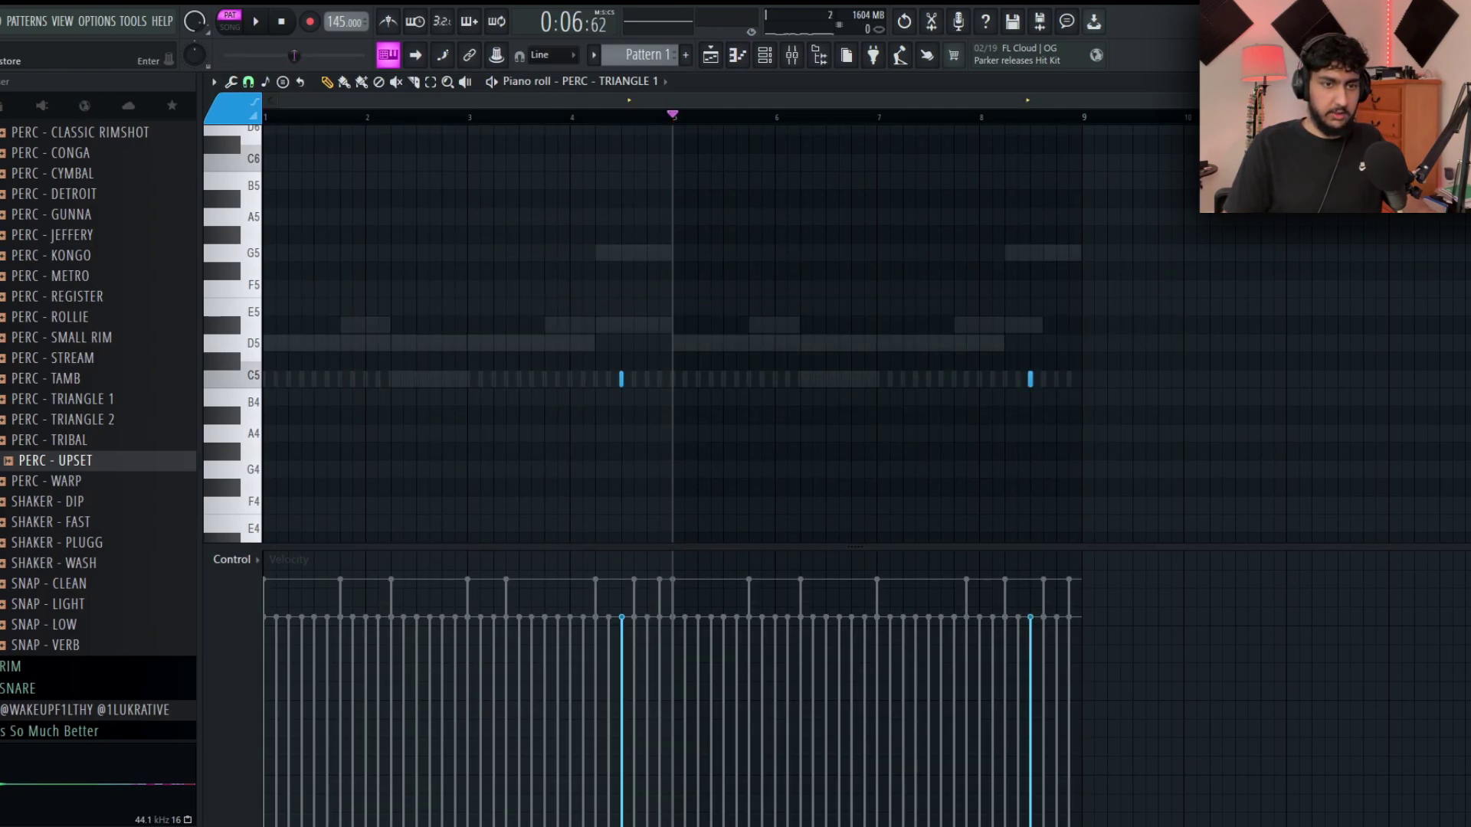
click(1465, 81)
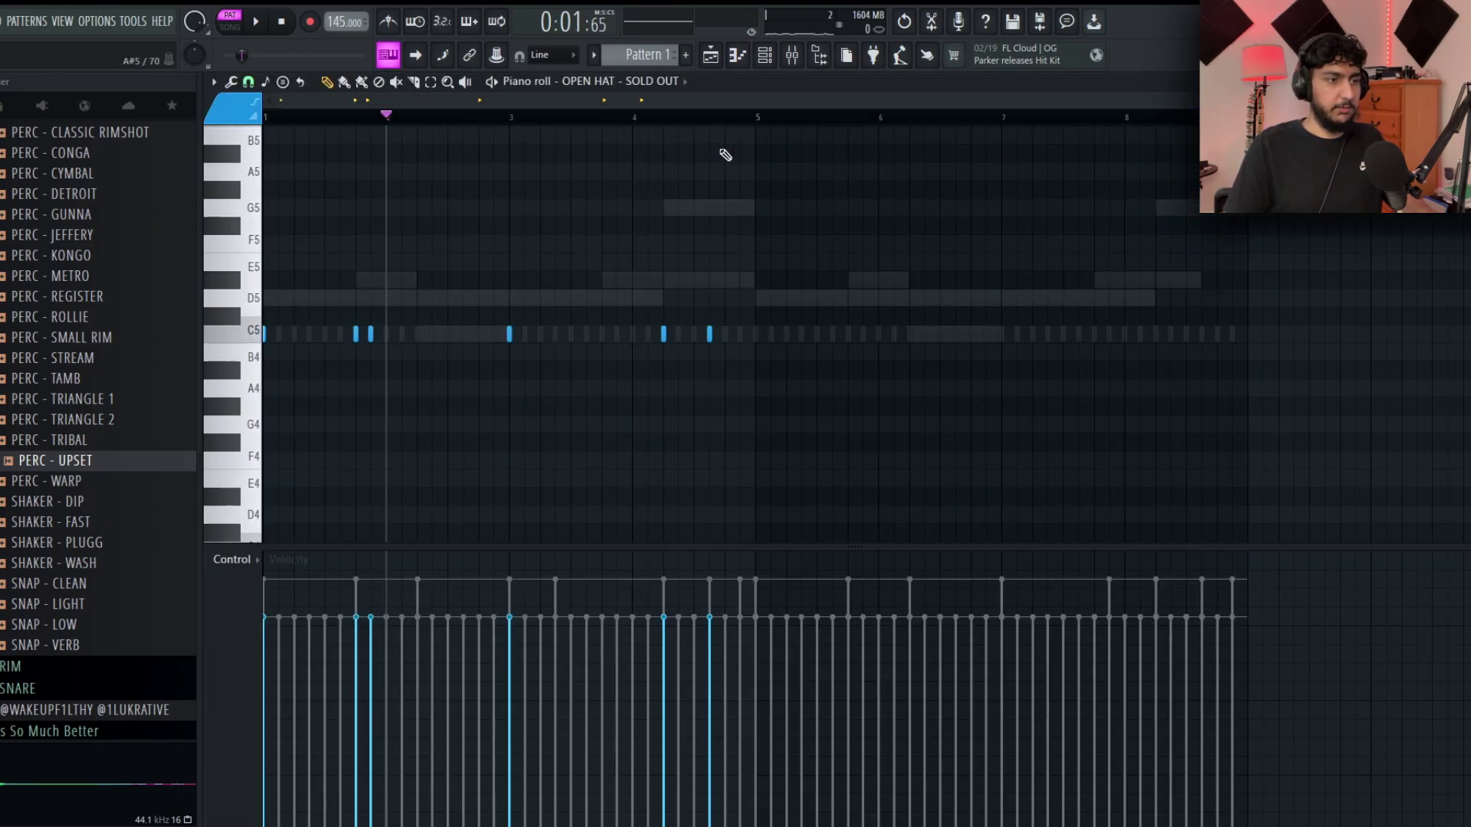
Duplicate the four-bar patterns of OPEN HAT - SOLD OUT and OPEN HAT - ENERGY into bars 5 to 8.
drag(757, 117, 105, 134)
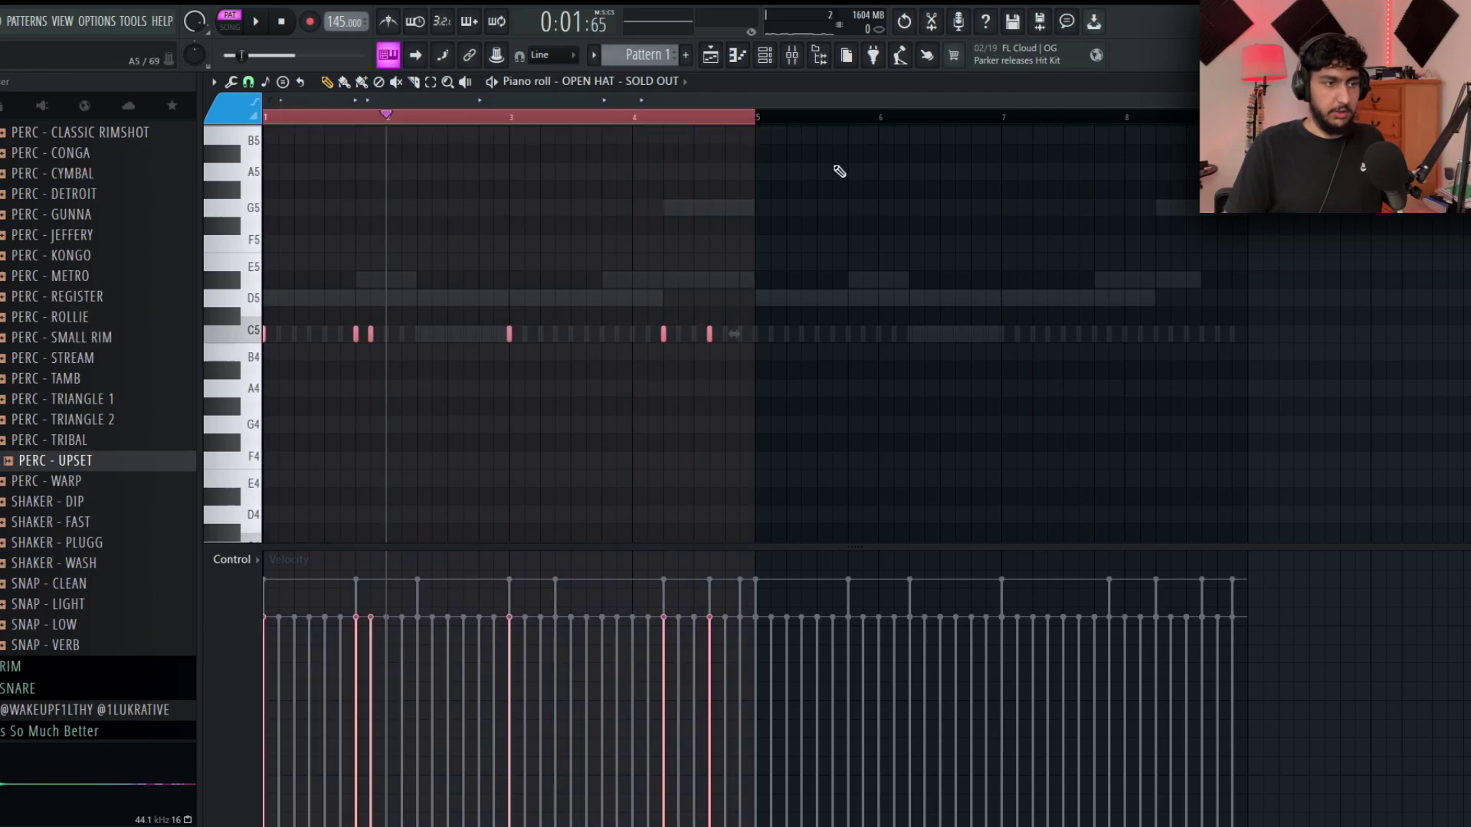
key(ctrl+b)
click(648, 81)
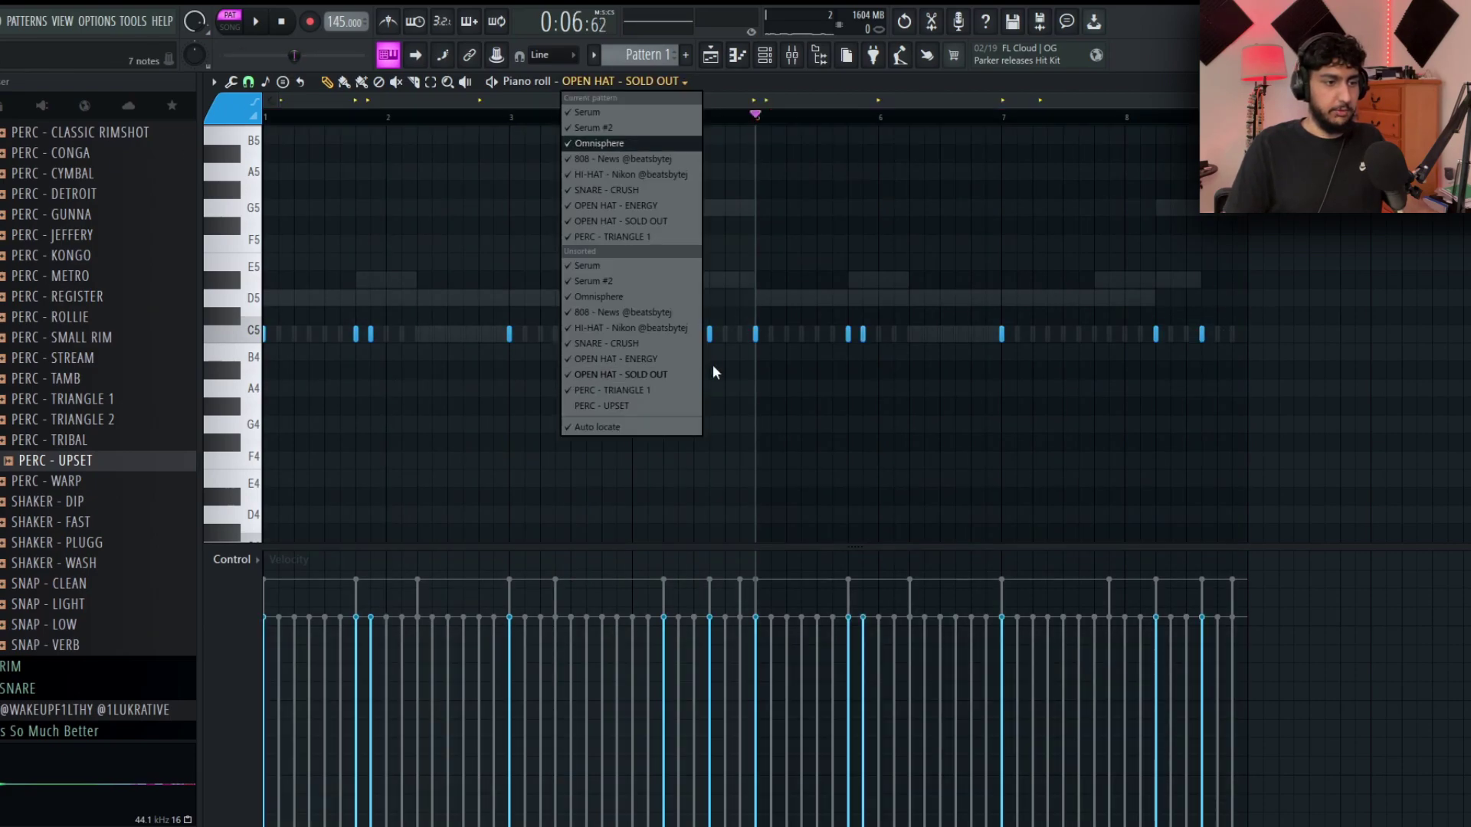
click(654, 359)
key(ctrl+a)
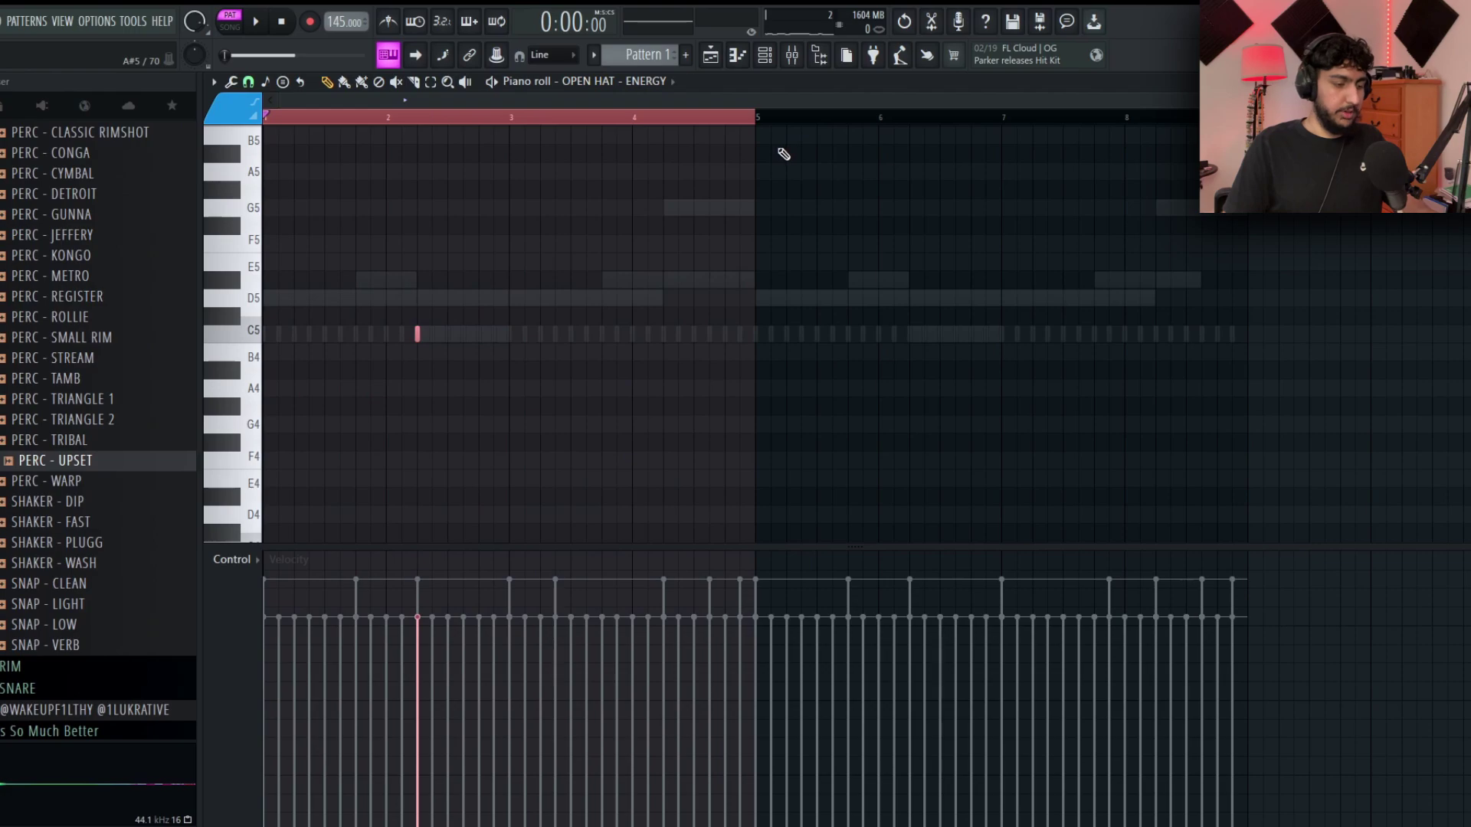
key(ctrl+b)
key(ctrl+d)
key(Escape)
click(534, 588)
click(812, 308)
key(space)
key(space)
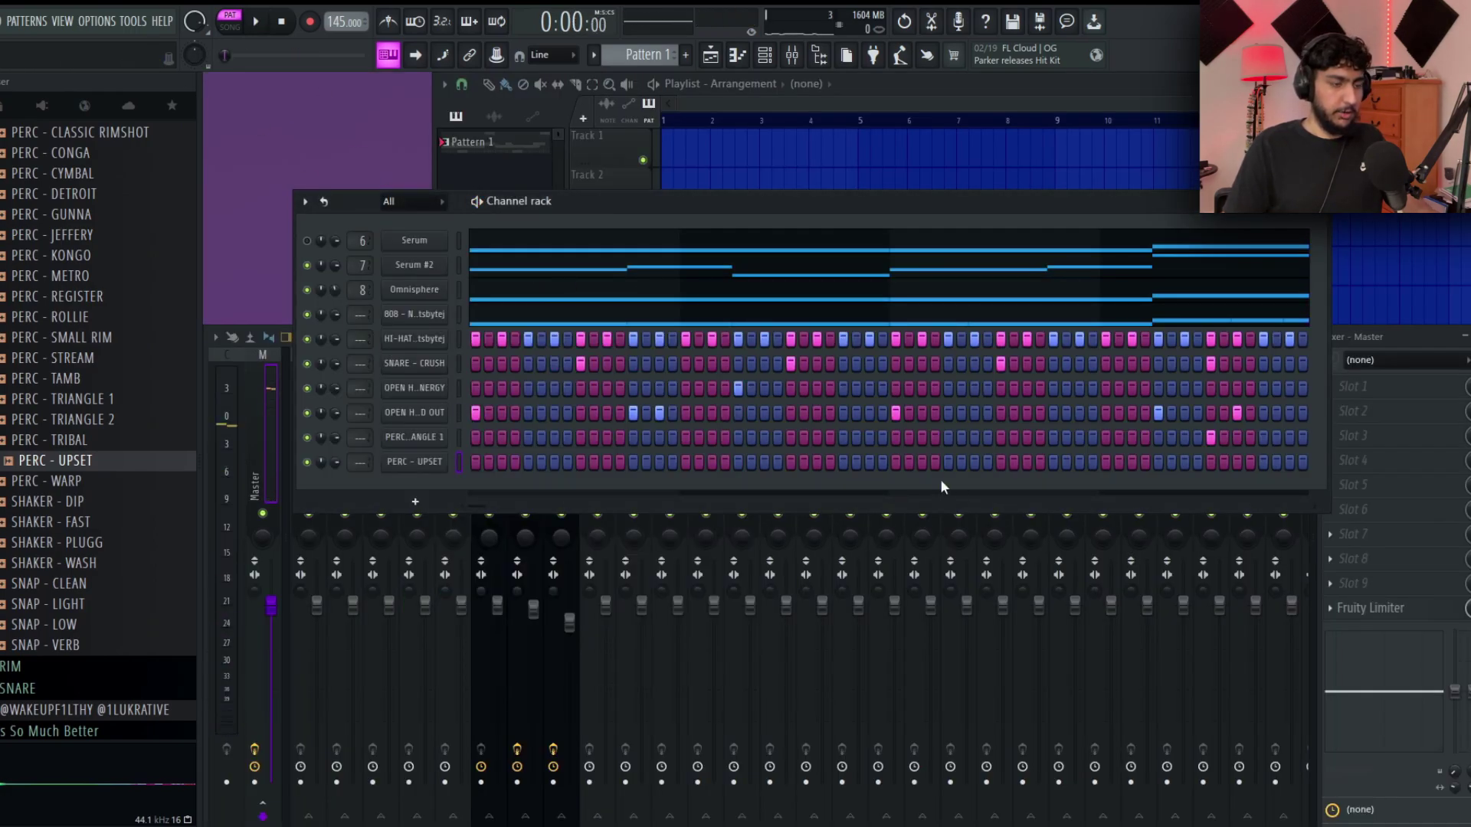
Program PERC - UPSET hits on steps 15, 45 and 47 while the pattern plays.
key(space)
click(662, 462)
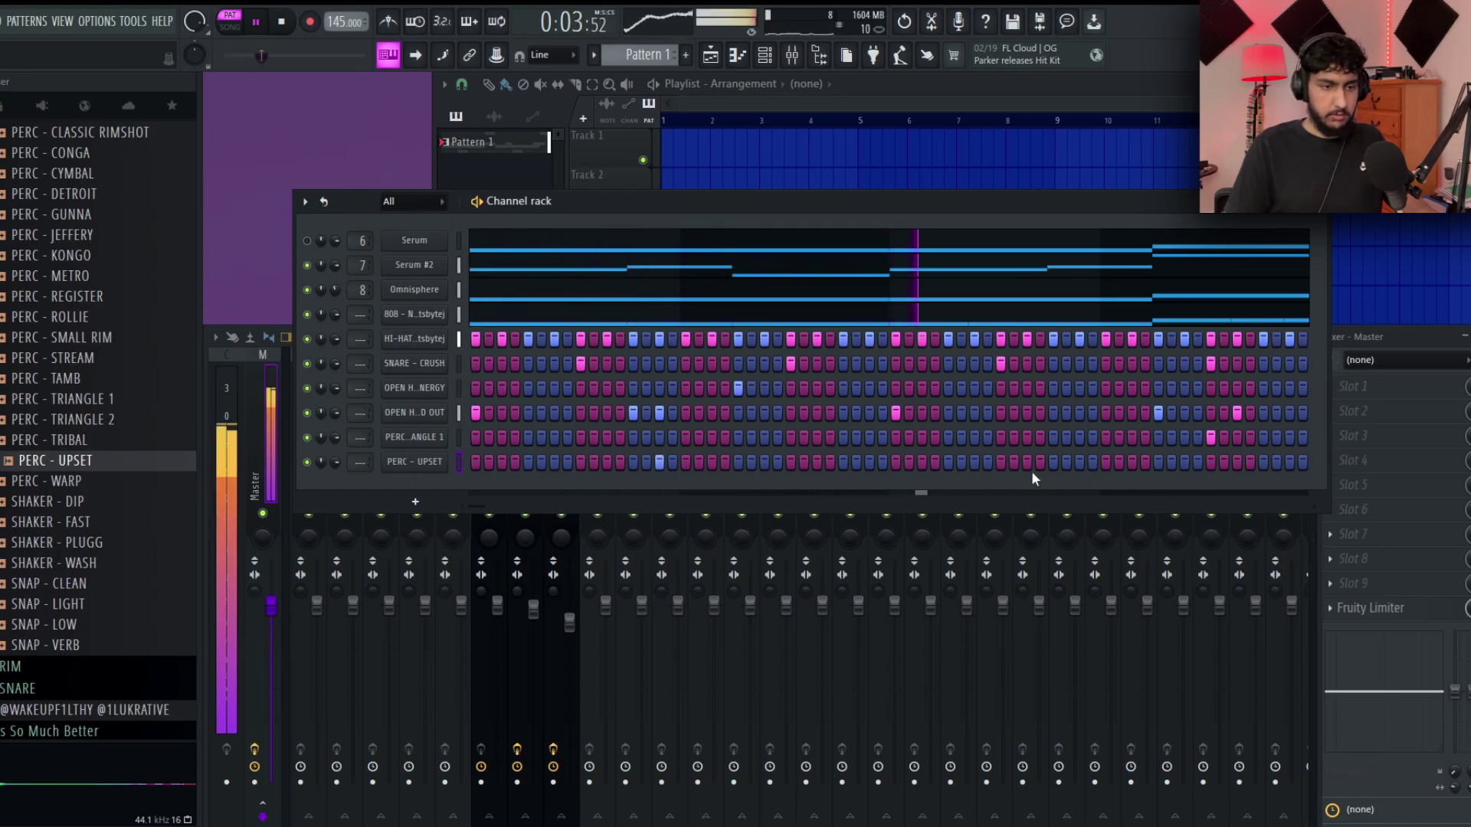
click(1161, 462)
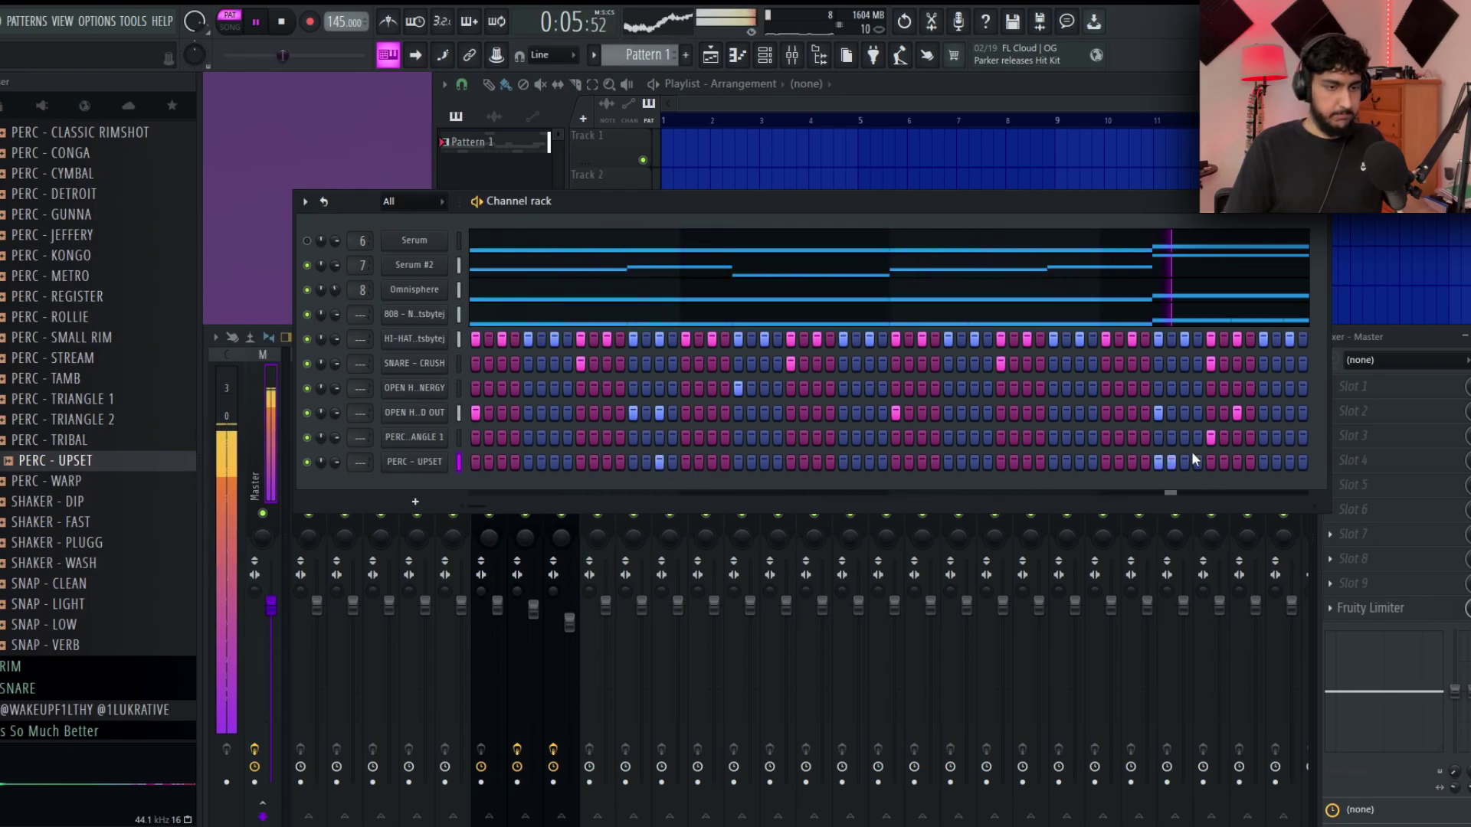
click(1041, 462)
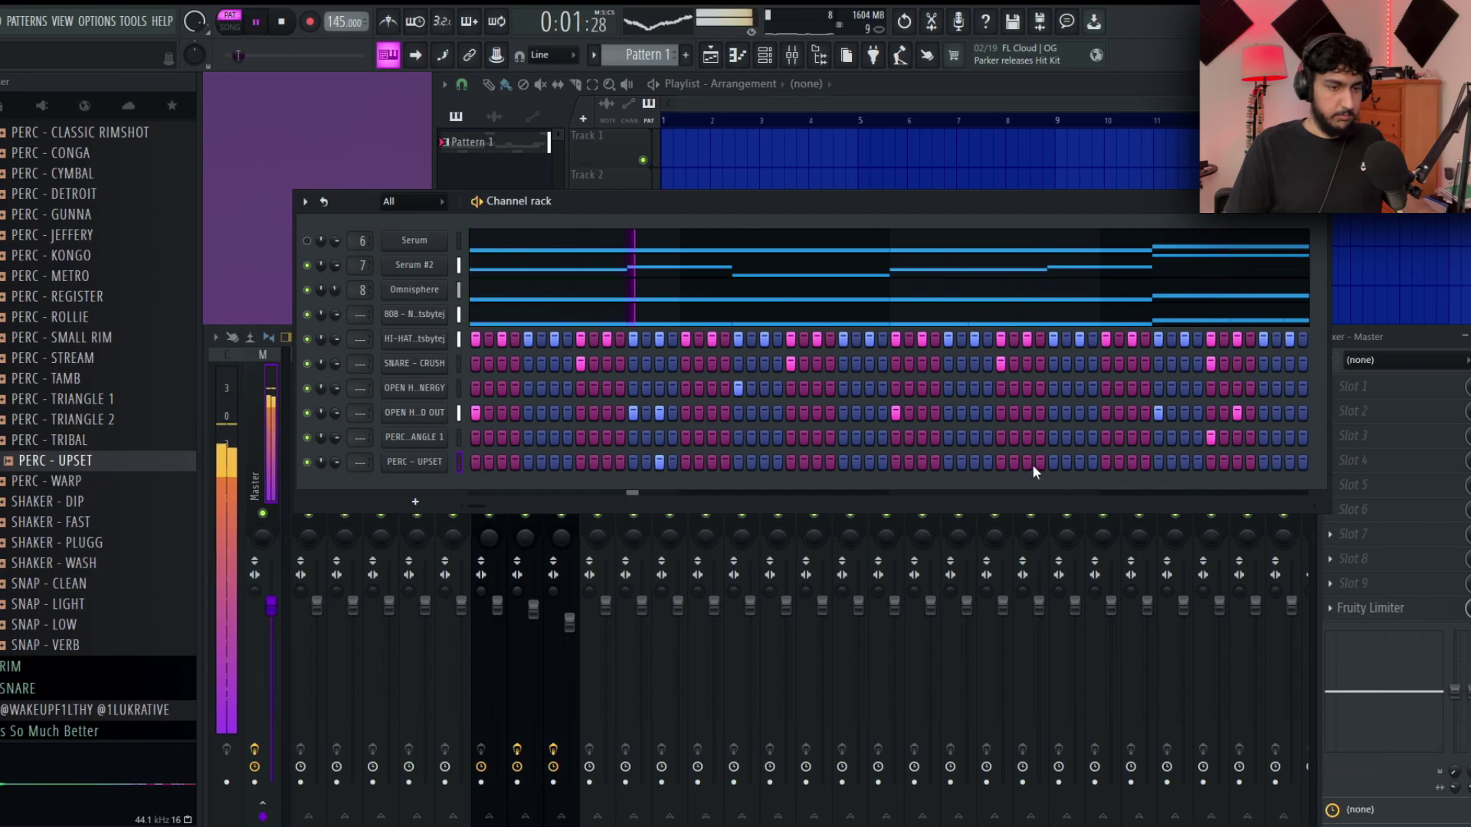
right_click(1041, 462)
click(1054, 462)
click(1080, 461)
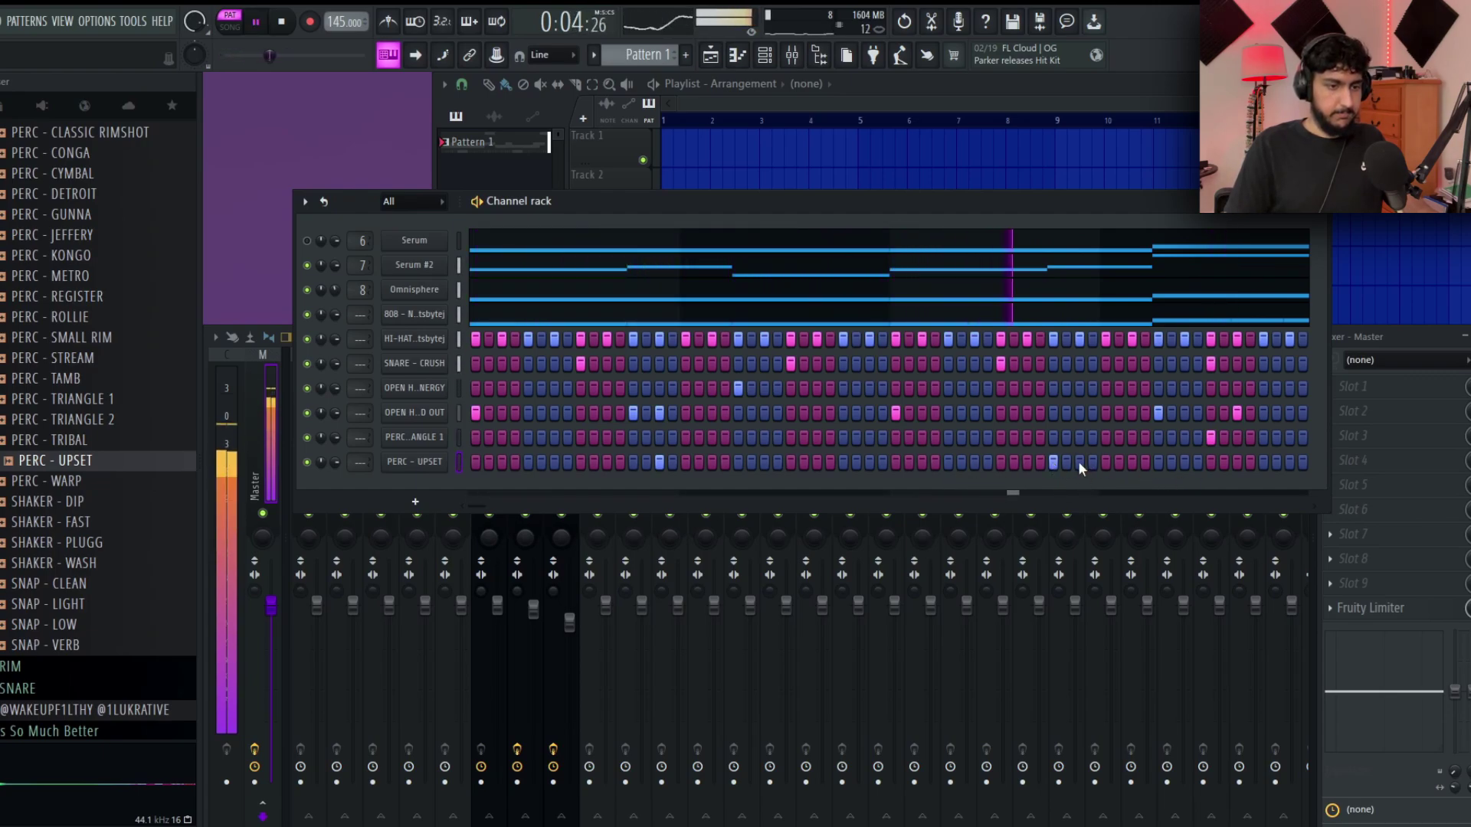
Lower the velocity of the first PERC - UPSET hit in bar 3 and duplicate its four bars into bars 5 to 8.
right_click(444, 458)
click(484, 462)
drag(672, 115, 296, 119)
key(ctrl+b)
Lower the velocity of the first OPEN HAT - SOLD OUT hit near the end of bar 1 and in bar 4, and delete the hits in bars 5 to 8.
click(605, 81)
click(640, 390)
key(space)
scroll(897, 398, down, 1)
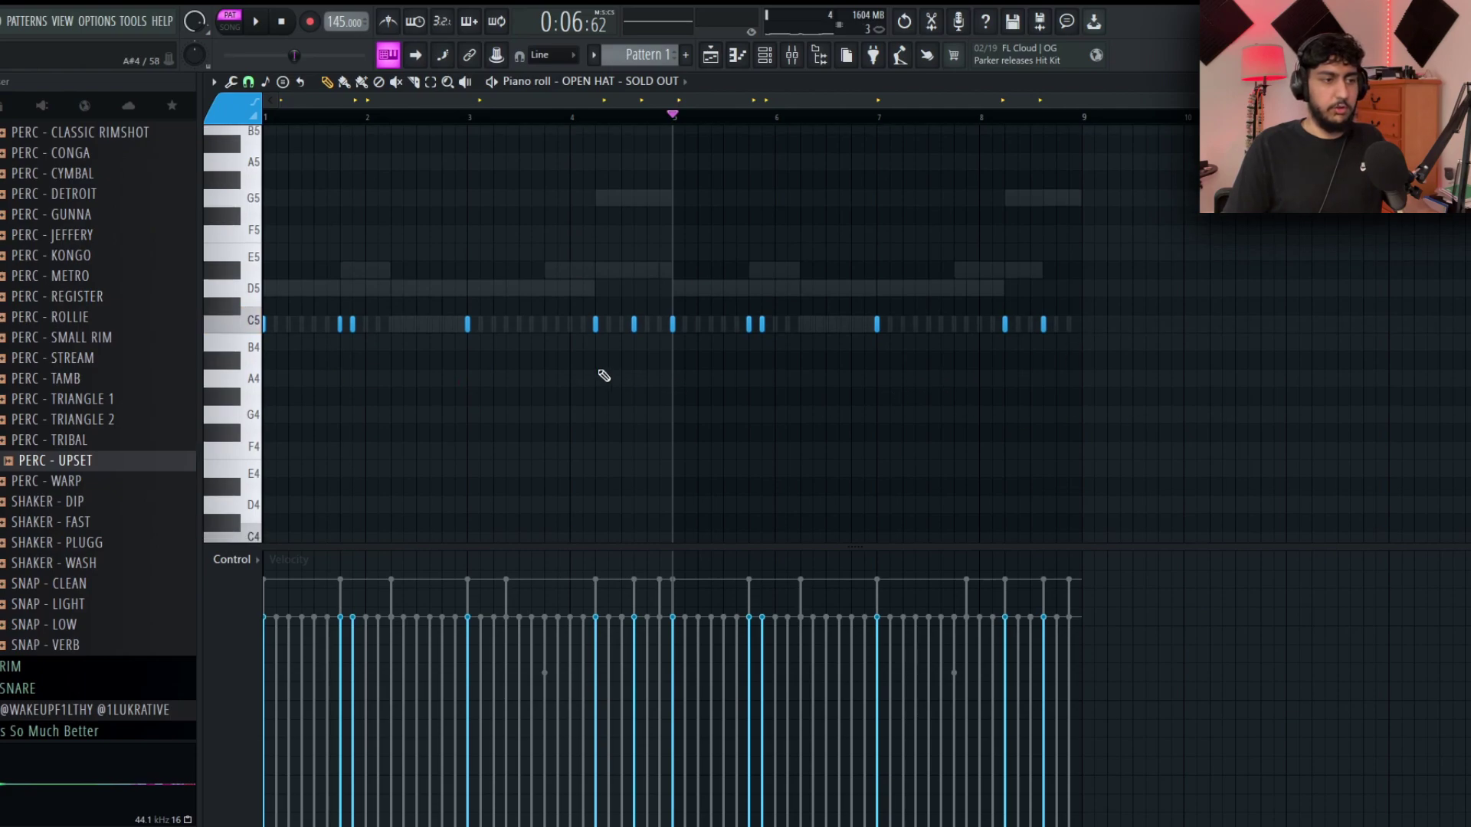
ctrl+scroll(311, 261, up, 2)
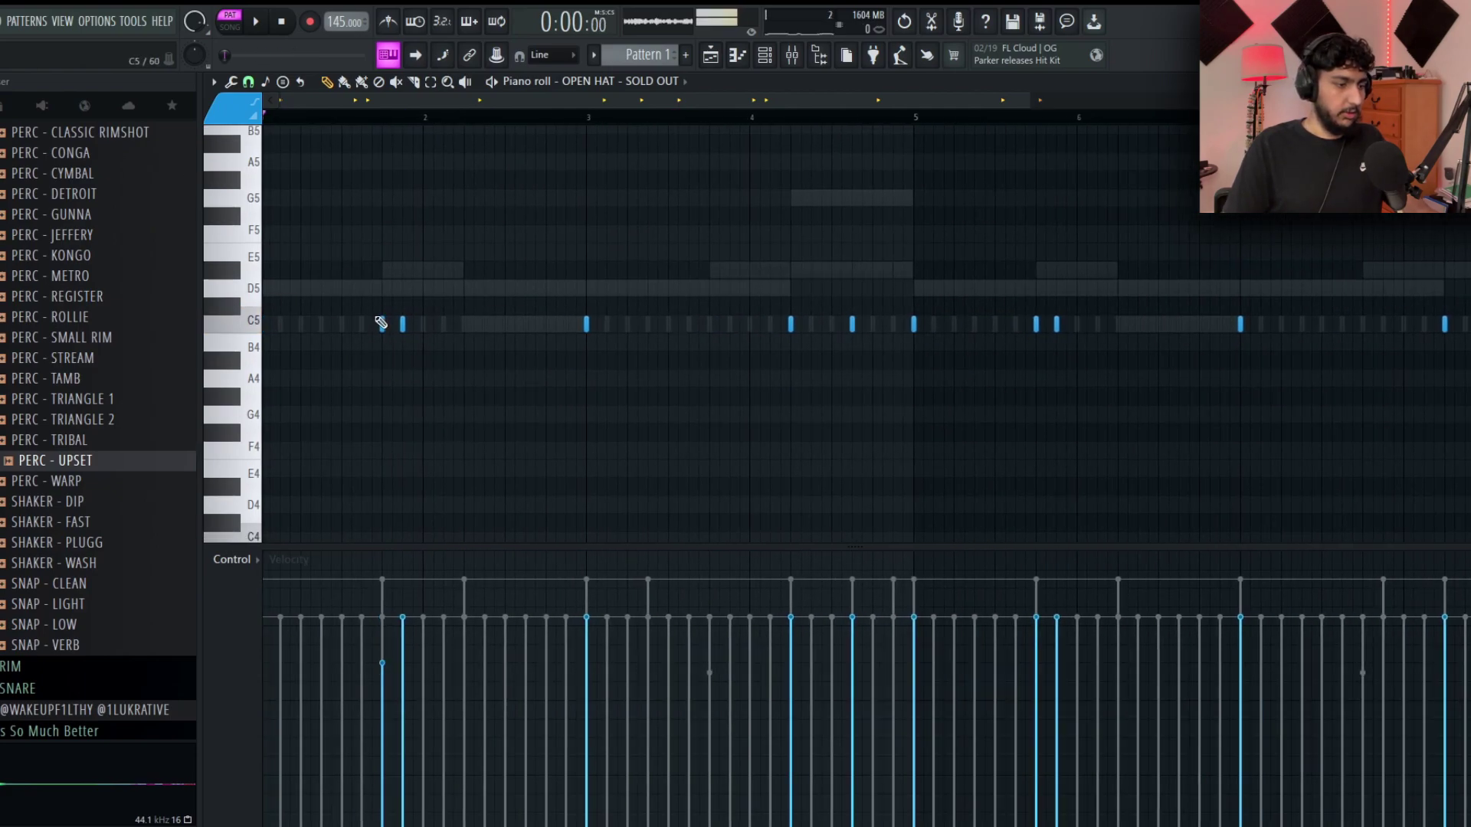
ctrl+scroll(883, 440, down, 2)
scroll(883, 440, down, 1)
scroll(889, 440, up, 2)
ctrl+drag(1248, 441, 664, 298)
key(Delete)
key(space)
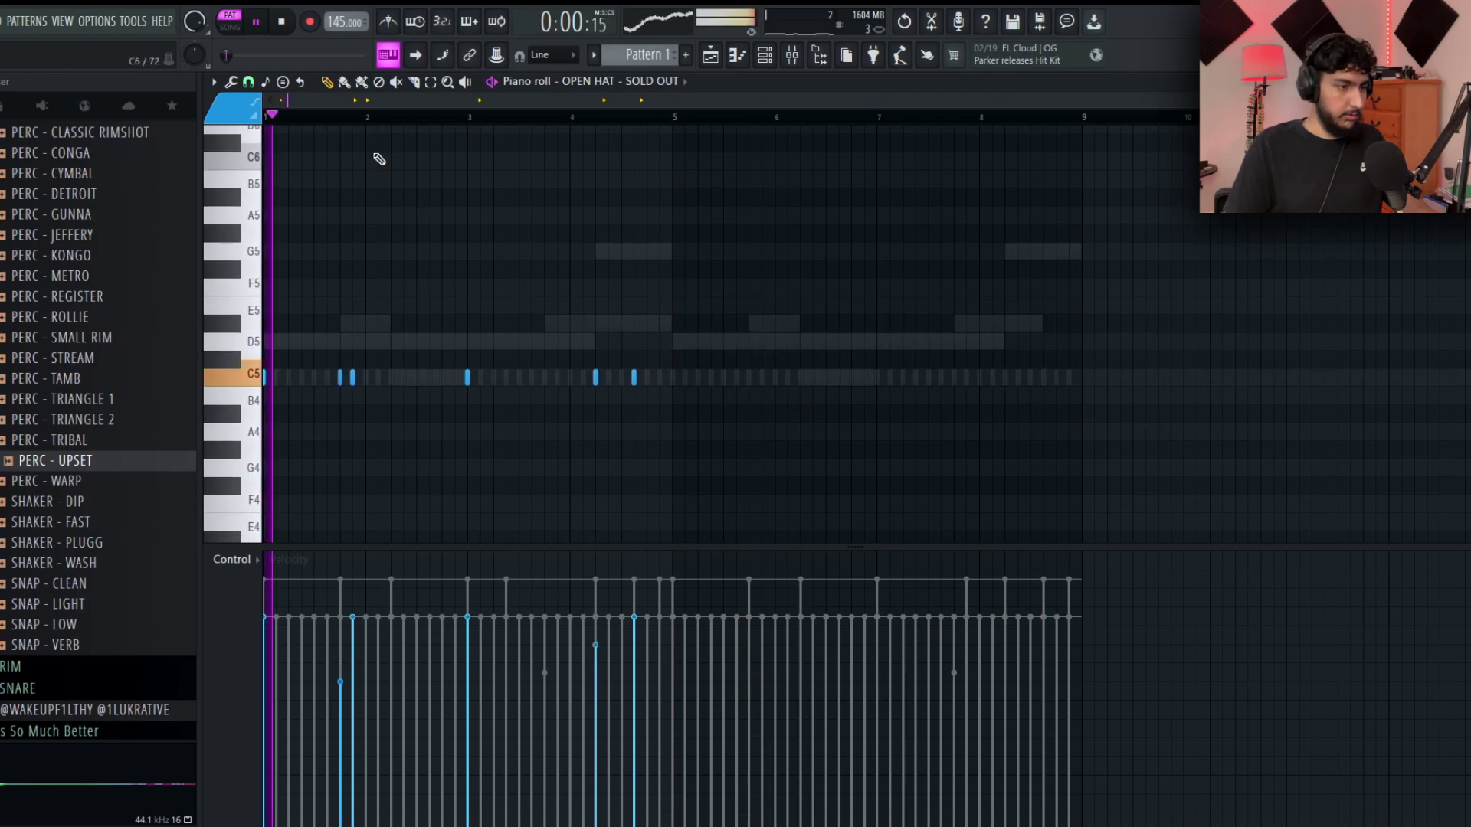
scroll(402, 261, down, 2)
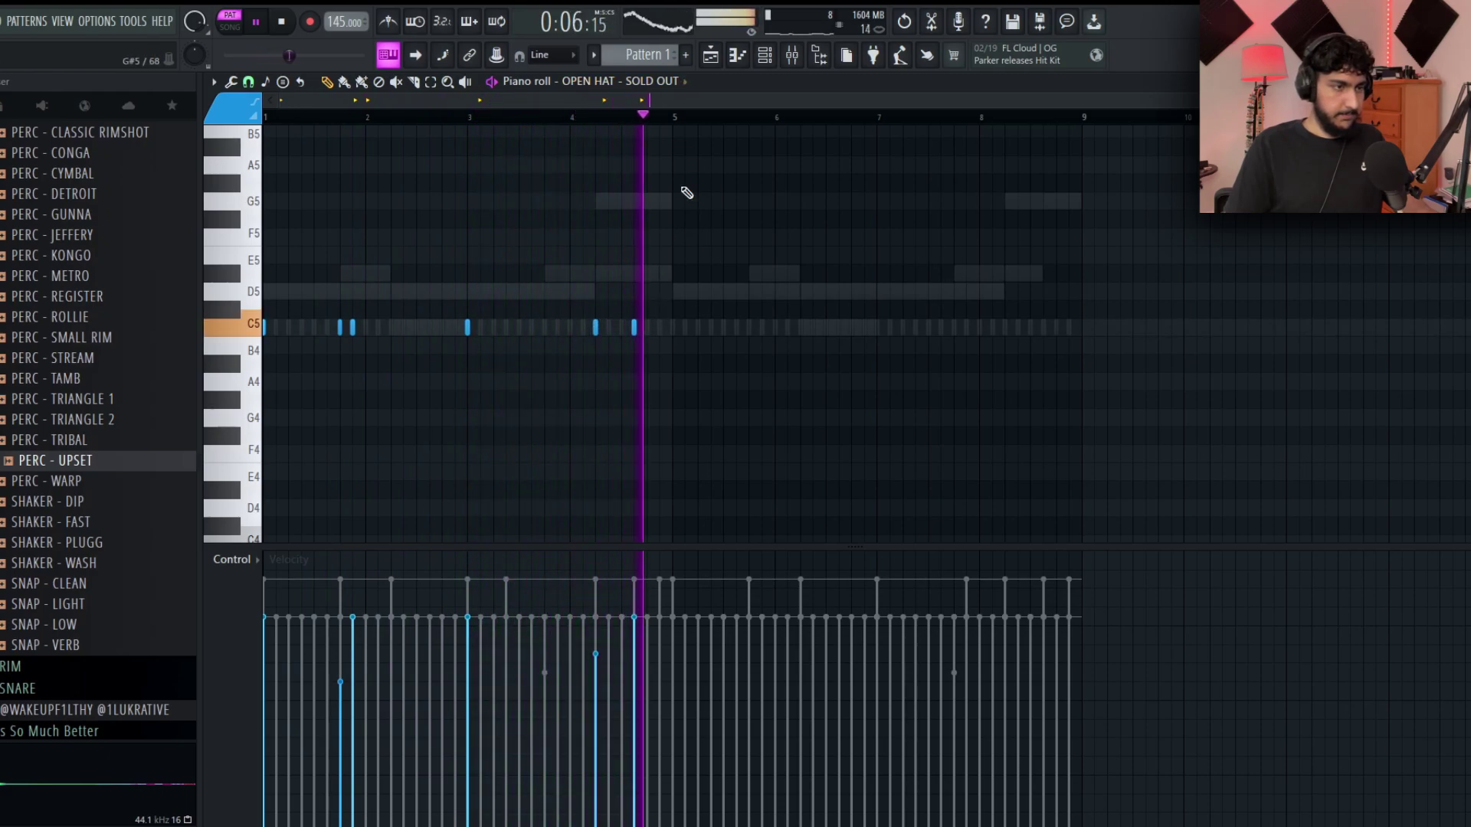
Delete the single PERC - UPSET hits in bars 1 and 5, keeping the paired hits in bars 3 and 7.
click(682, 81)
click(625, 422)
key(space)
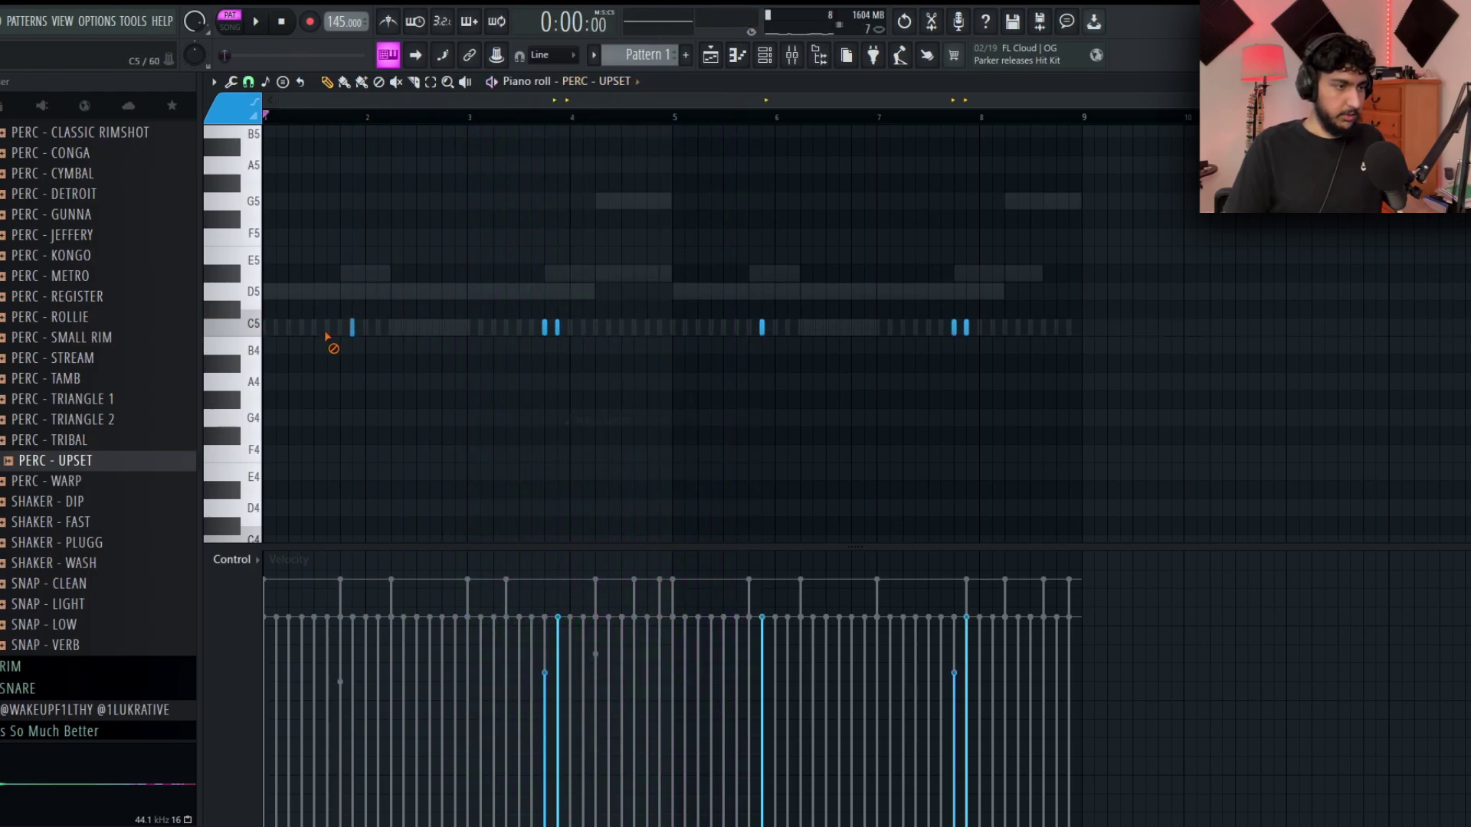
ctrl+scroll(608, 429, up, 1)
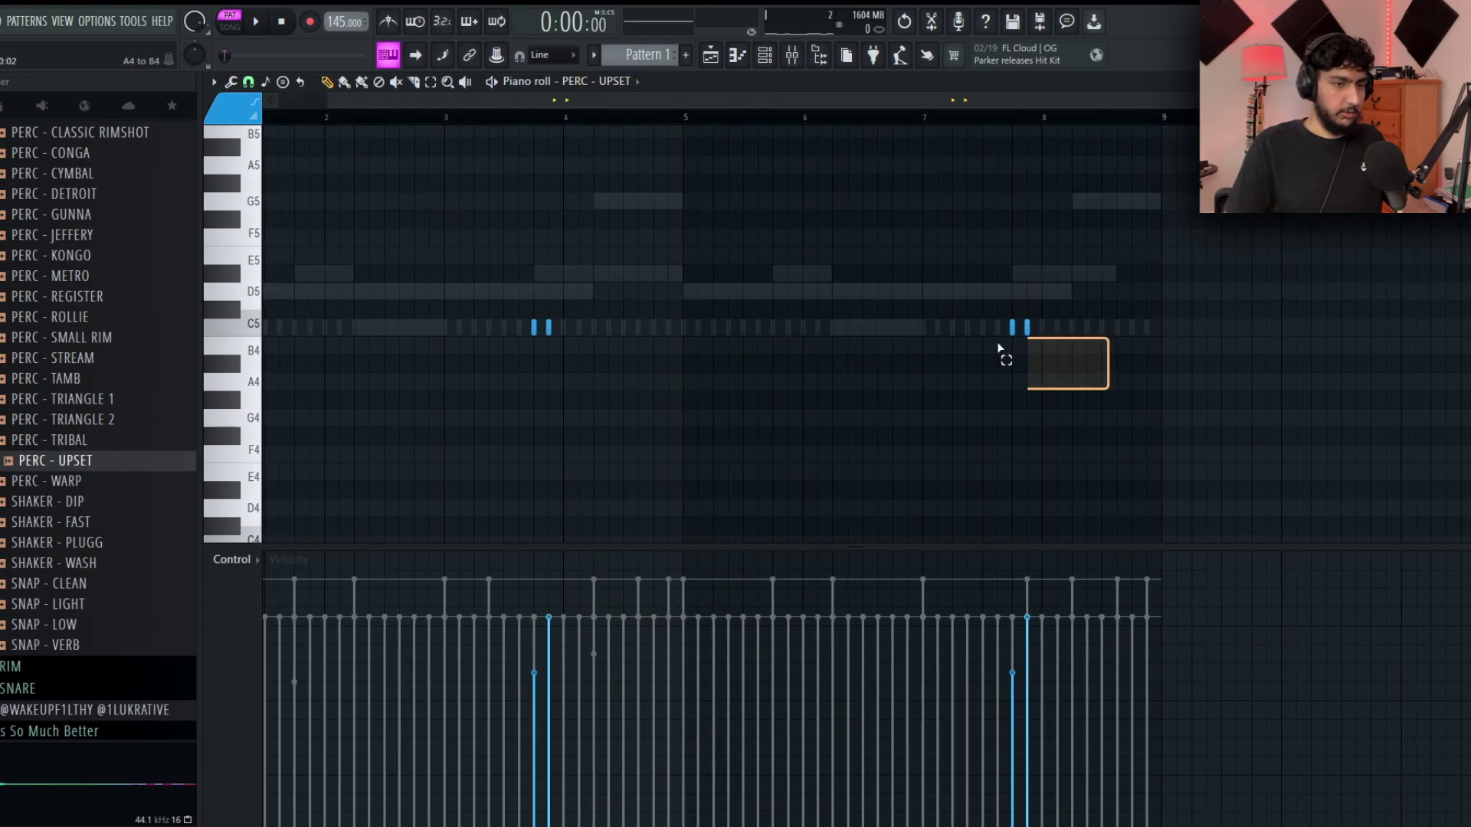
key(Escape)
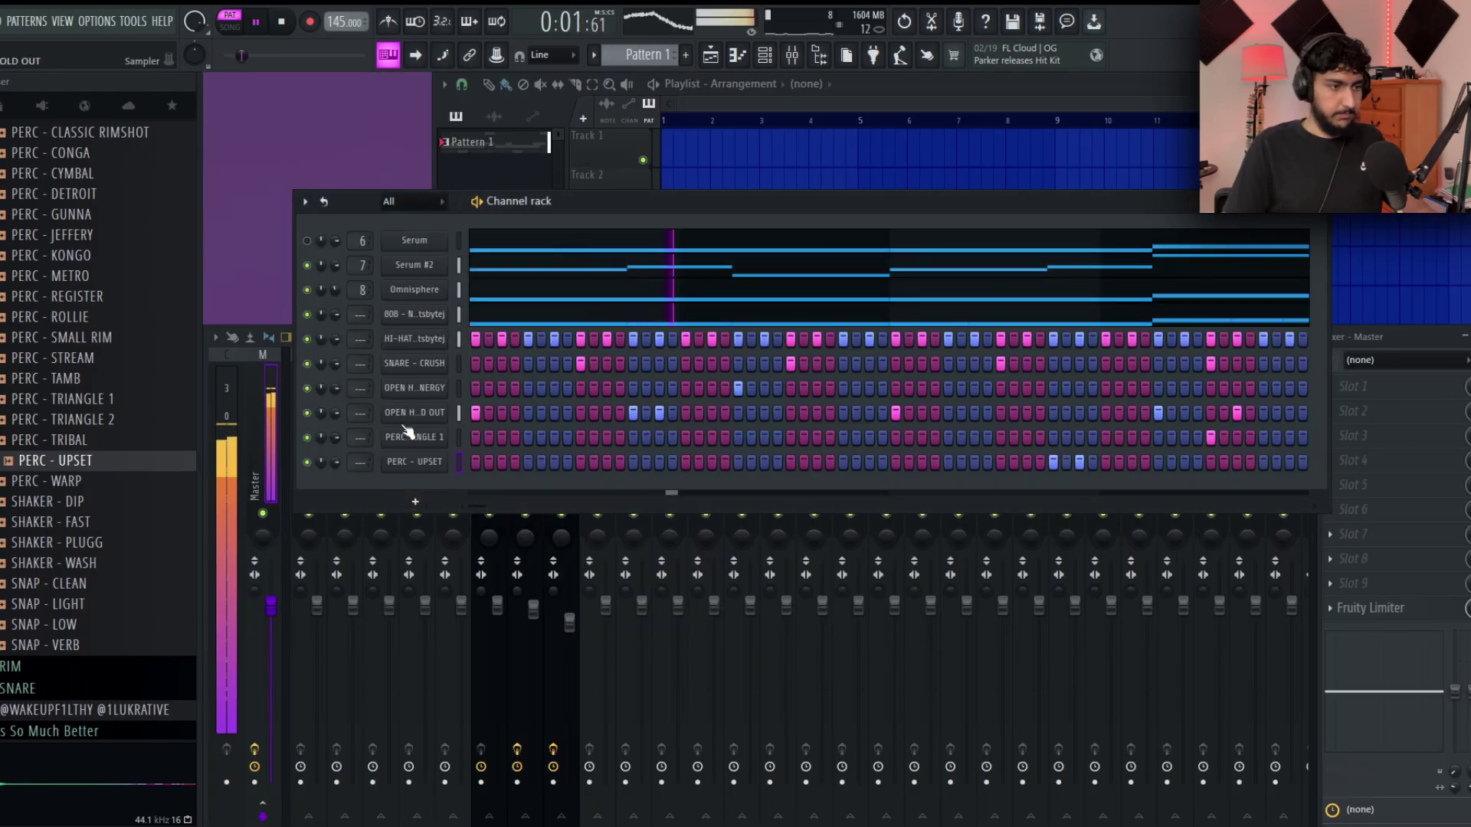
Select the channels from the 808 to PERC - UPSET and route them to mixer tracks 12 to 18.
drag(458, 318, 458, 462)
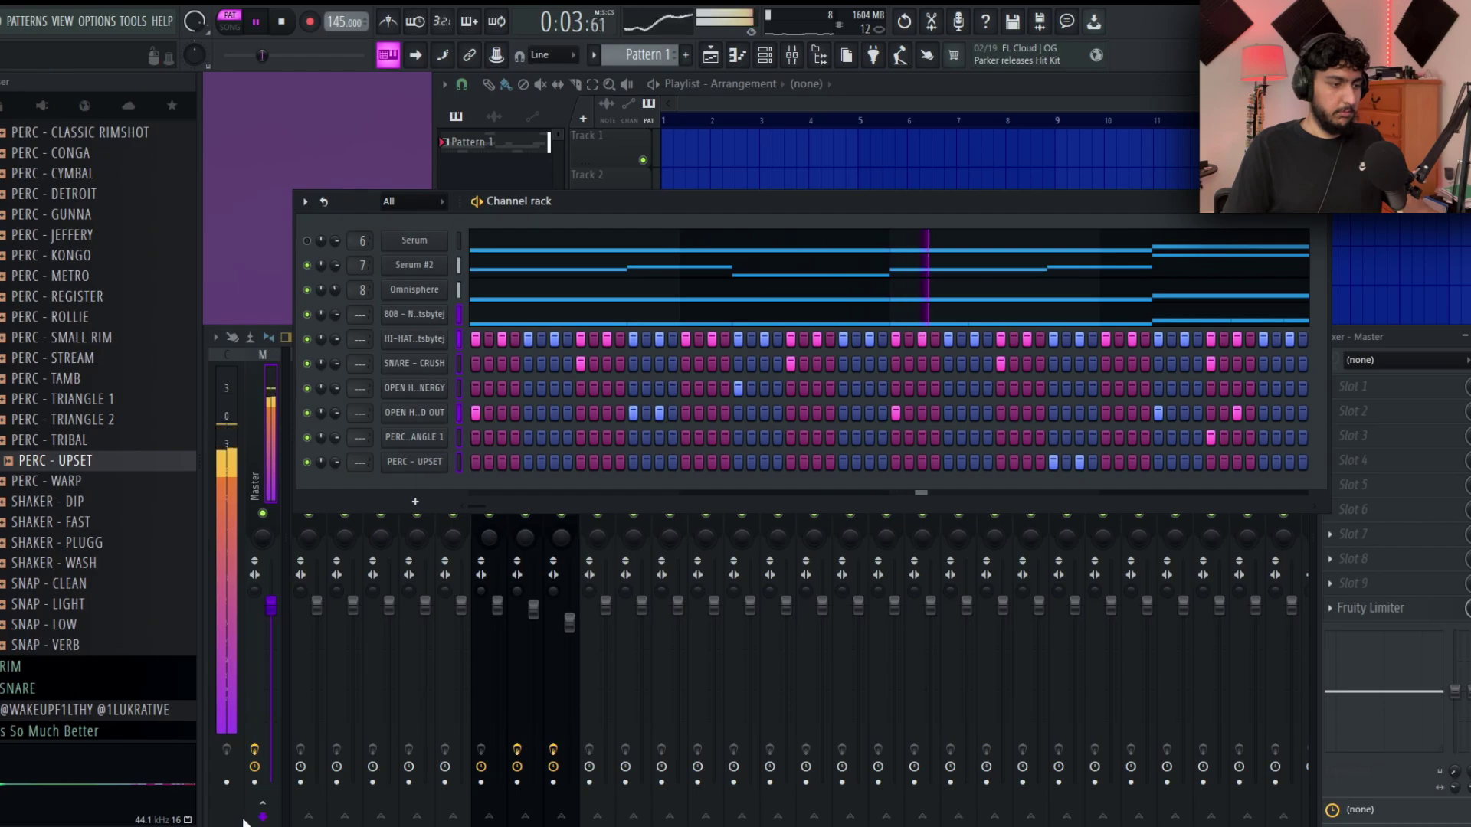
key(F9)
click(786, 435)
click(742, 444)
click(714, 444)
key(ctrl+shift+l)
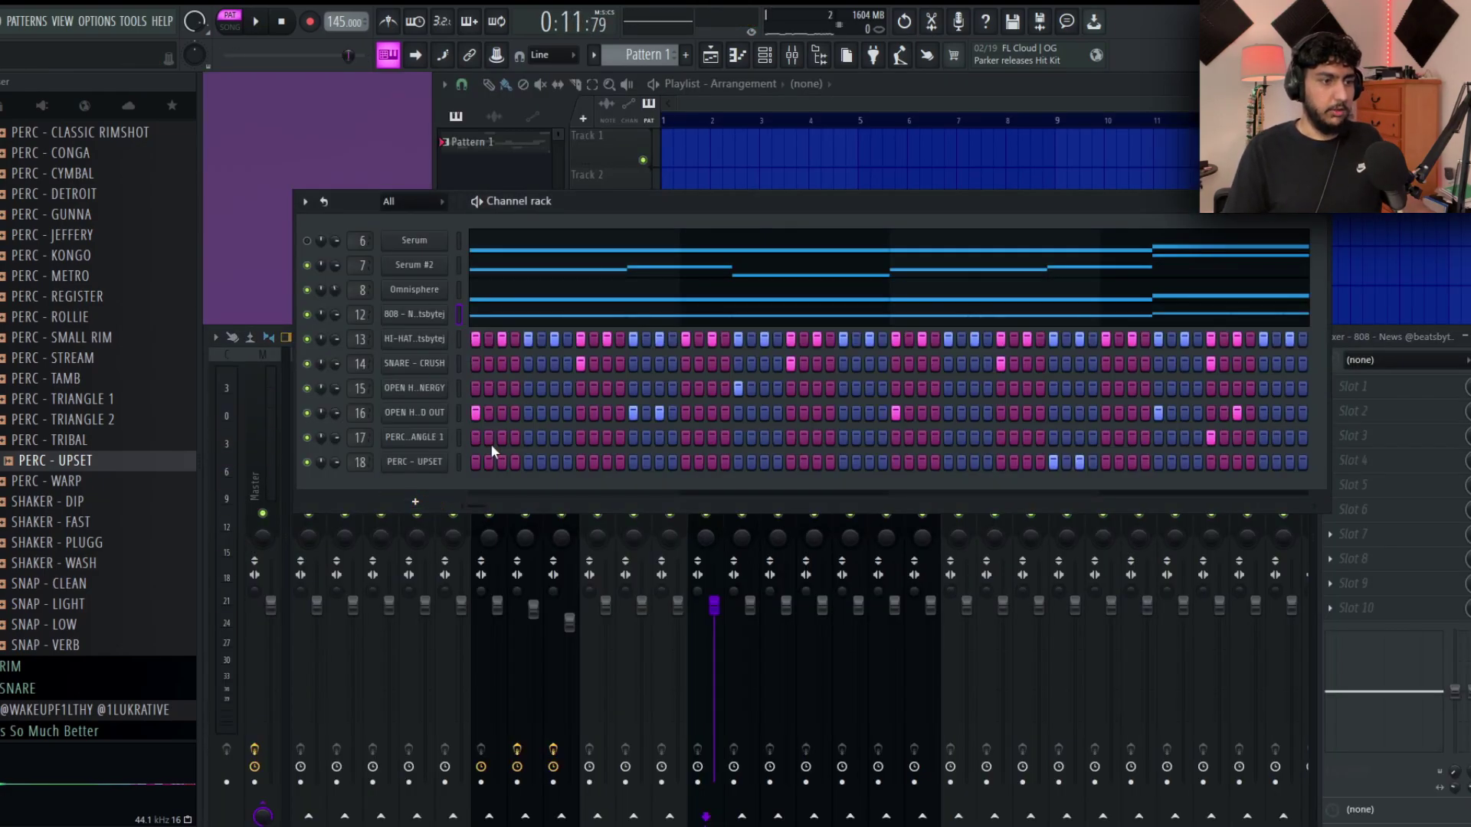
Add a Kontakt channel with the Evolution Infinity guitar and set its Sustain articulation to Unmapped.
click(417, 498)
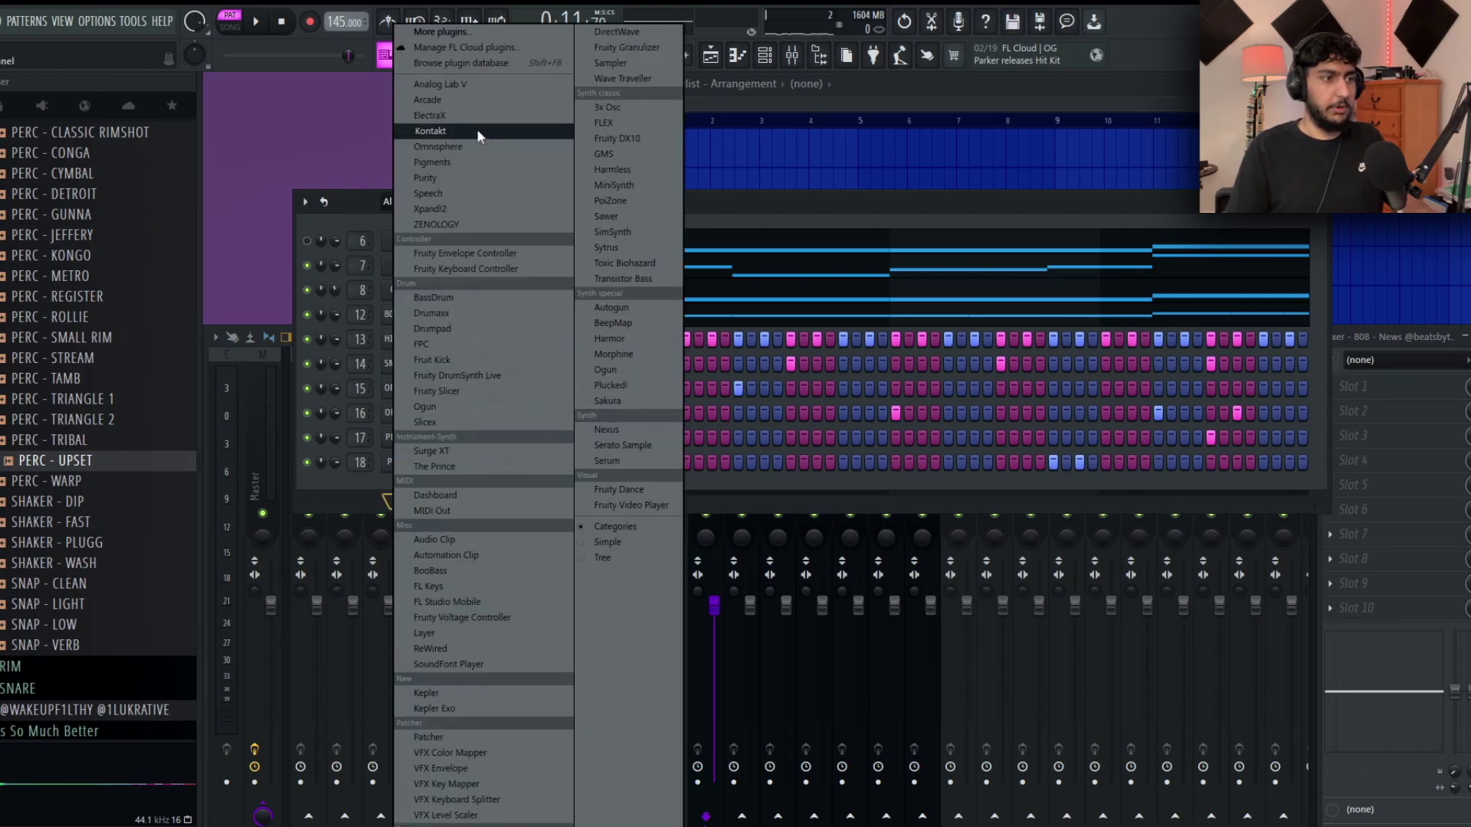
click(431, 131)
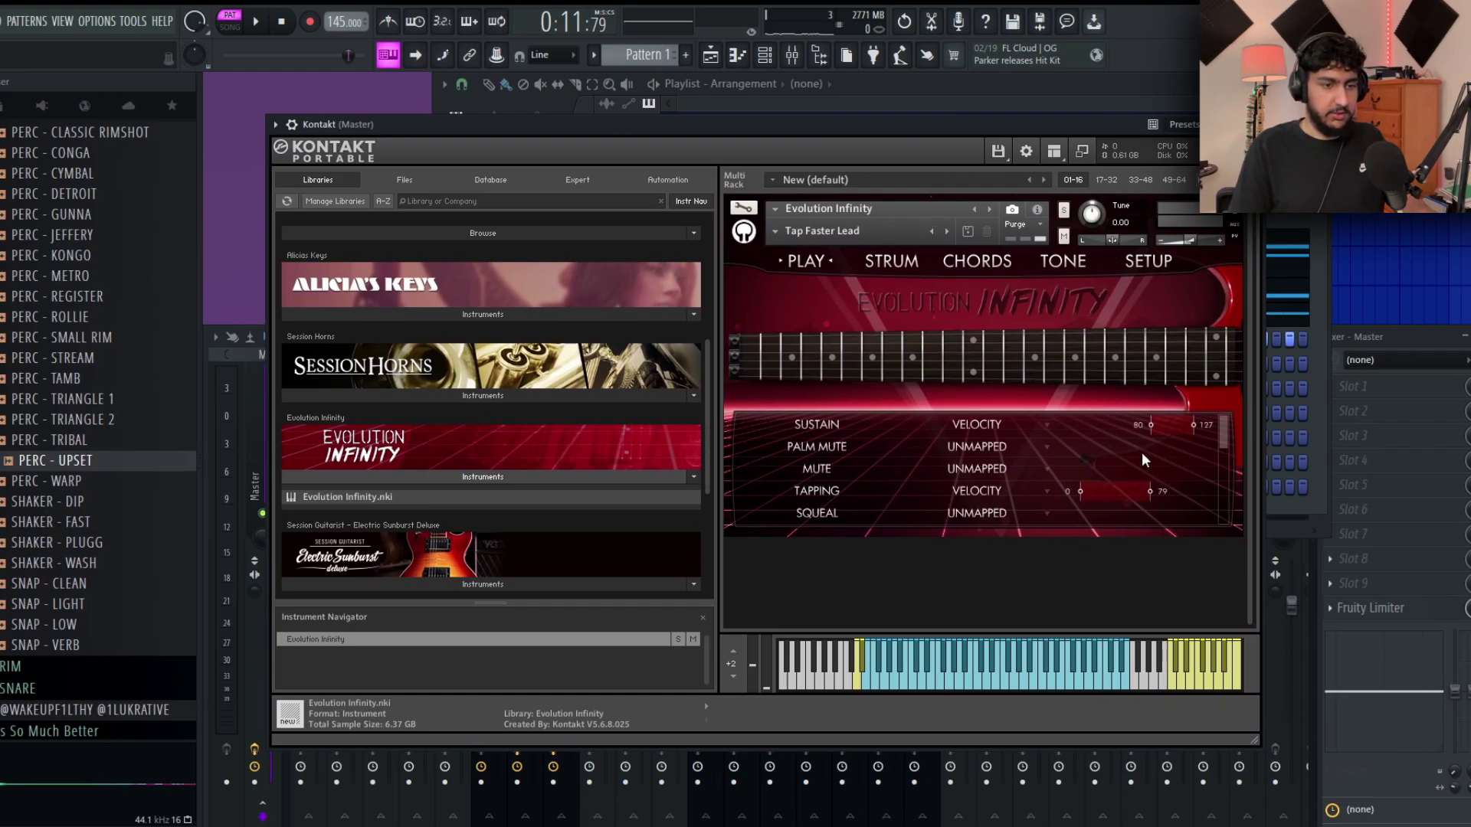
click(989, 433)
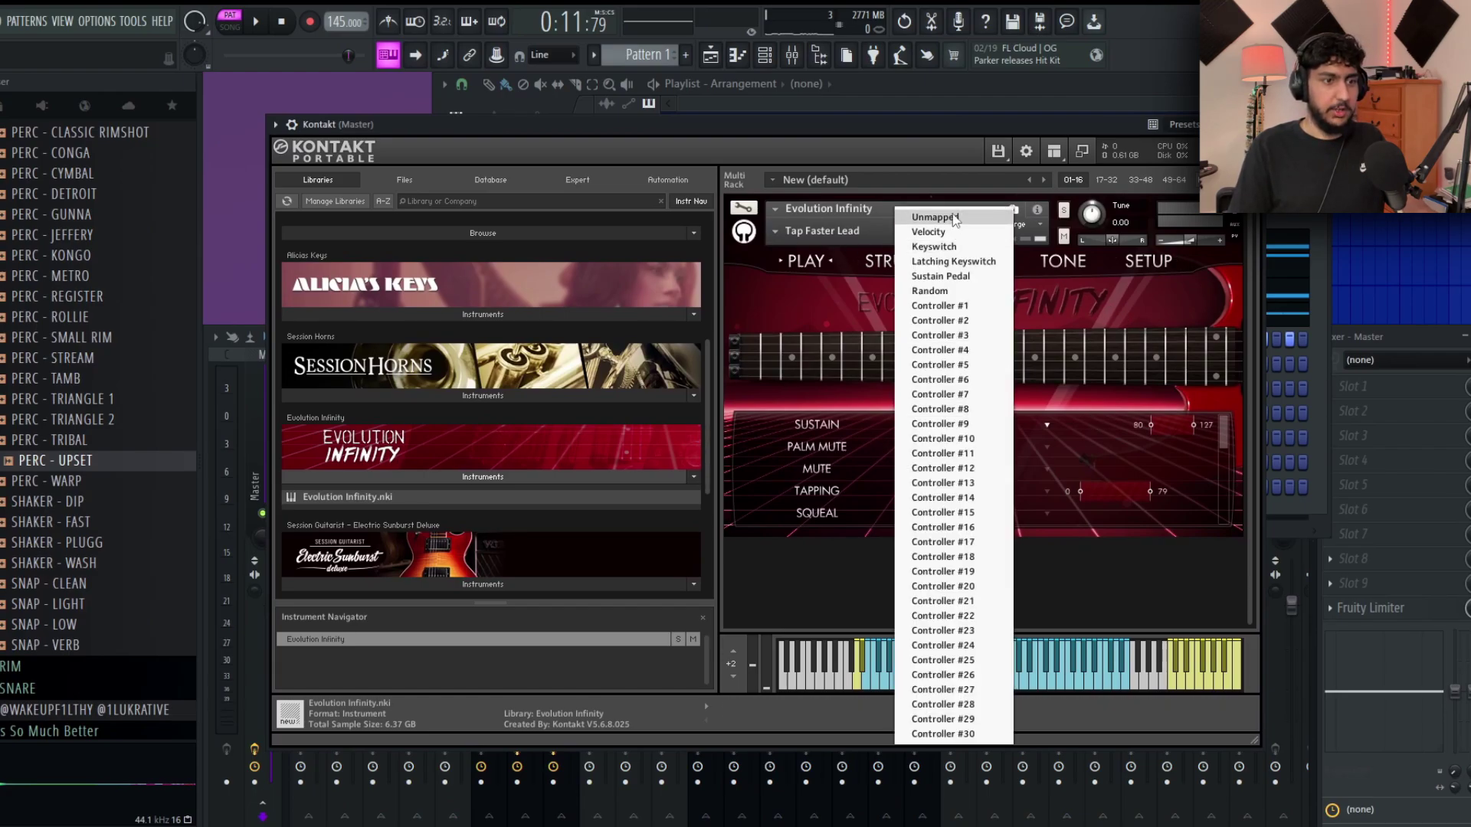
click(955, 218)
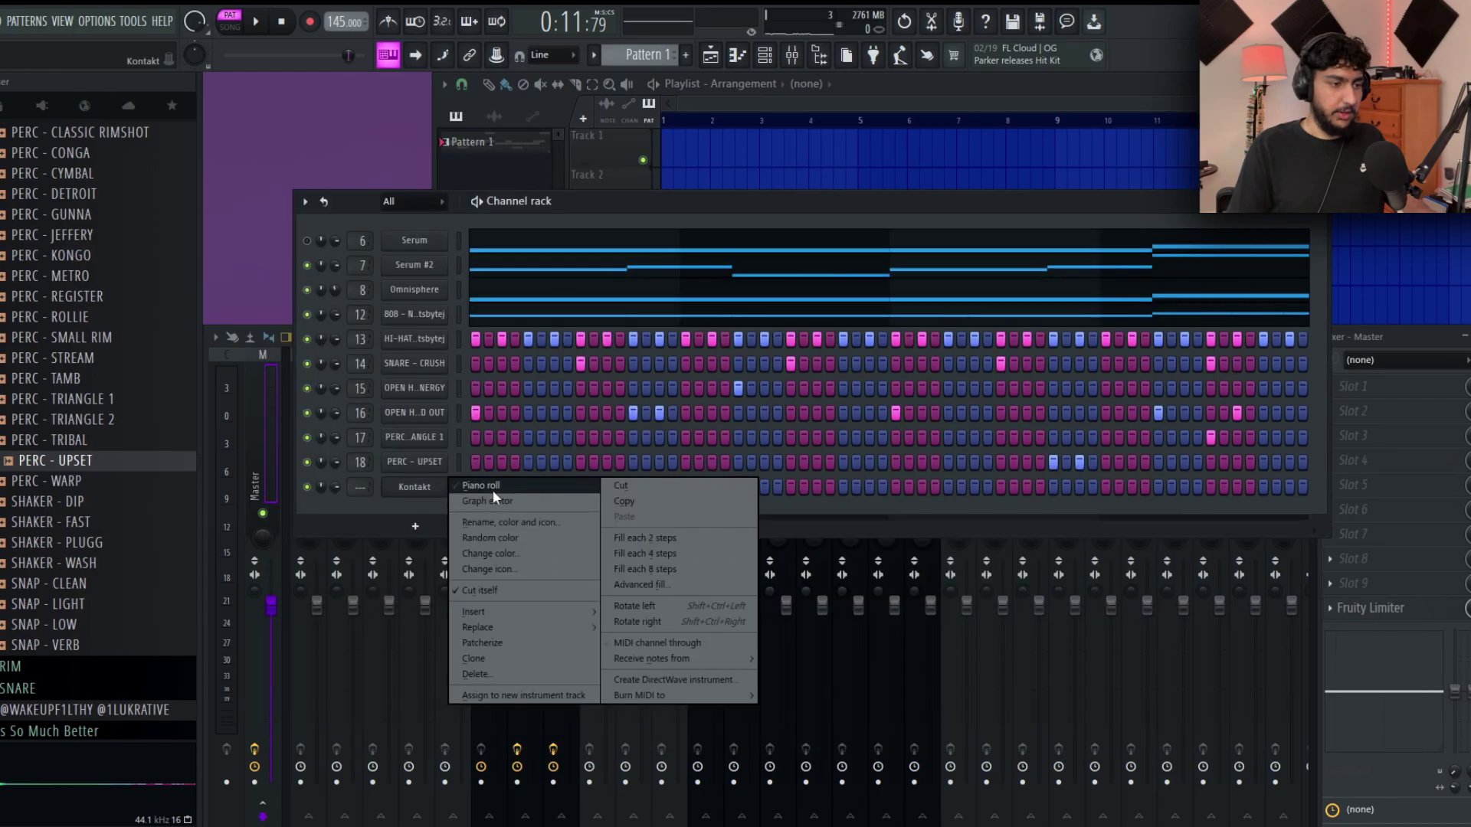
Enter a descending A6, G6, F6, E6 run at the start of bar 1 in Kontakt's piano roll and play it.
click(493, 490)
key(space)
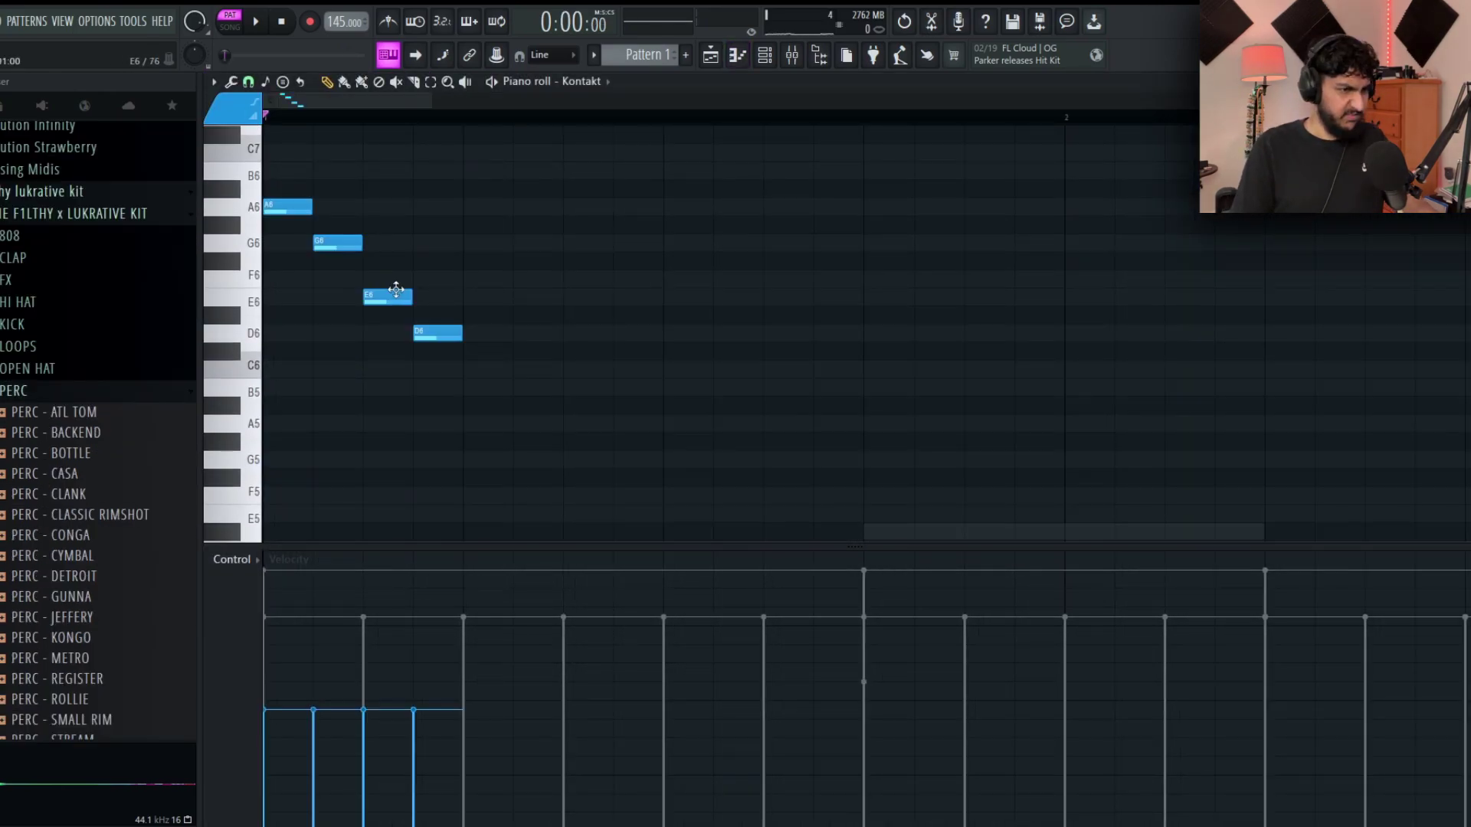
drag(393, 303, 393, 274)
drag(436, 334, 436, 299)
key(space)
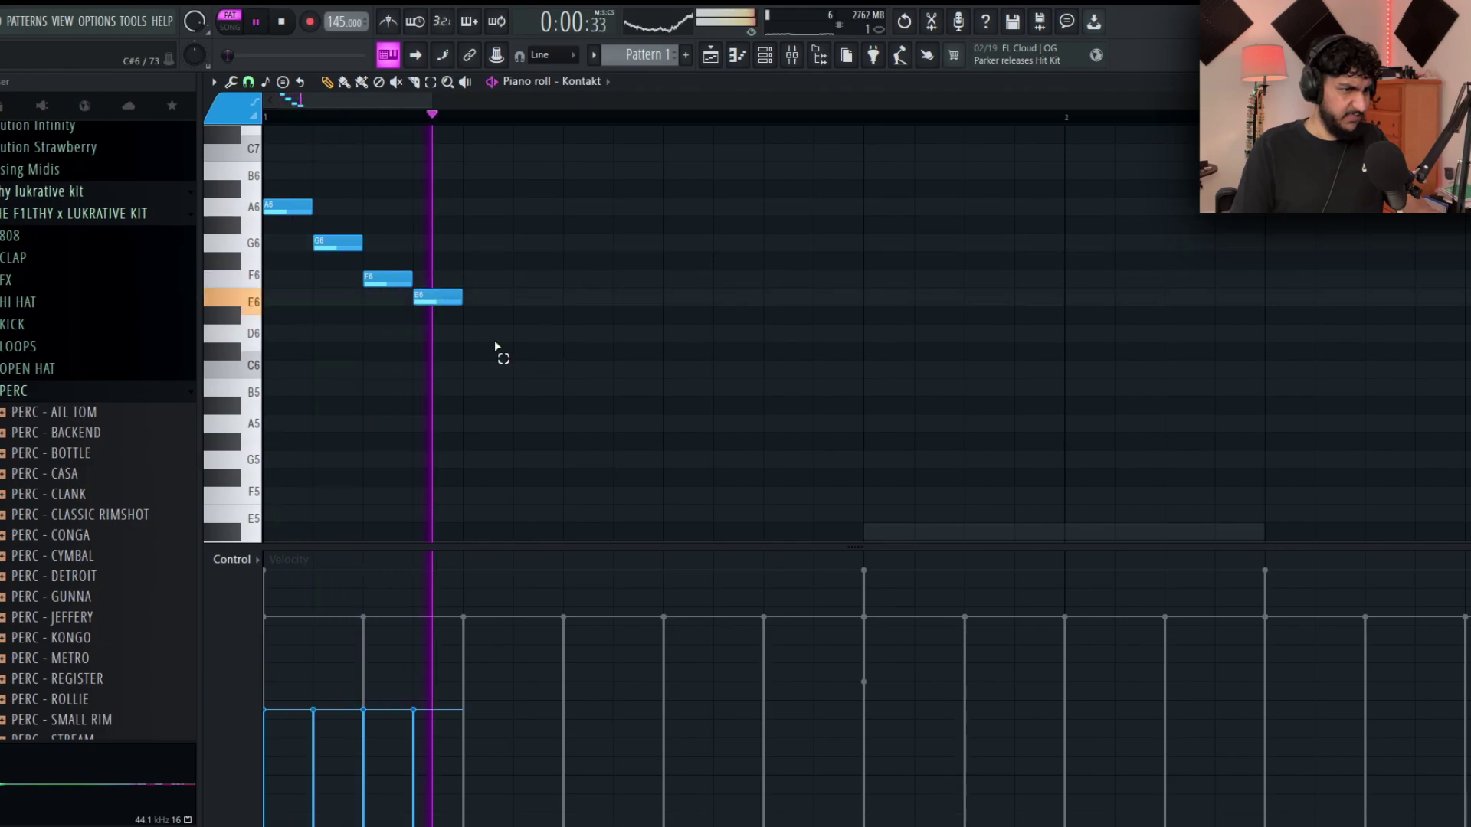
Duplicate the opening Kontakt run after itself and reshape the copy into G6, F6, E6, D6, checking it by ear.
key(ctrl+b)
key(space)
drag(498, 207, 536, 261)
right_click(503, 242)
key(ctrl+b)
key(space)
scroll(737, 231, down, 2)
key(space)
drag(396, 215, 411, 245)
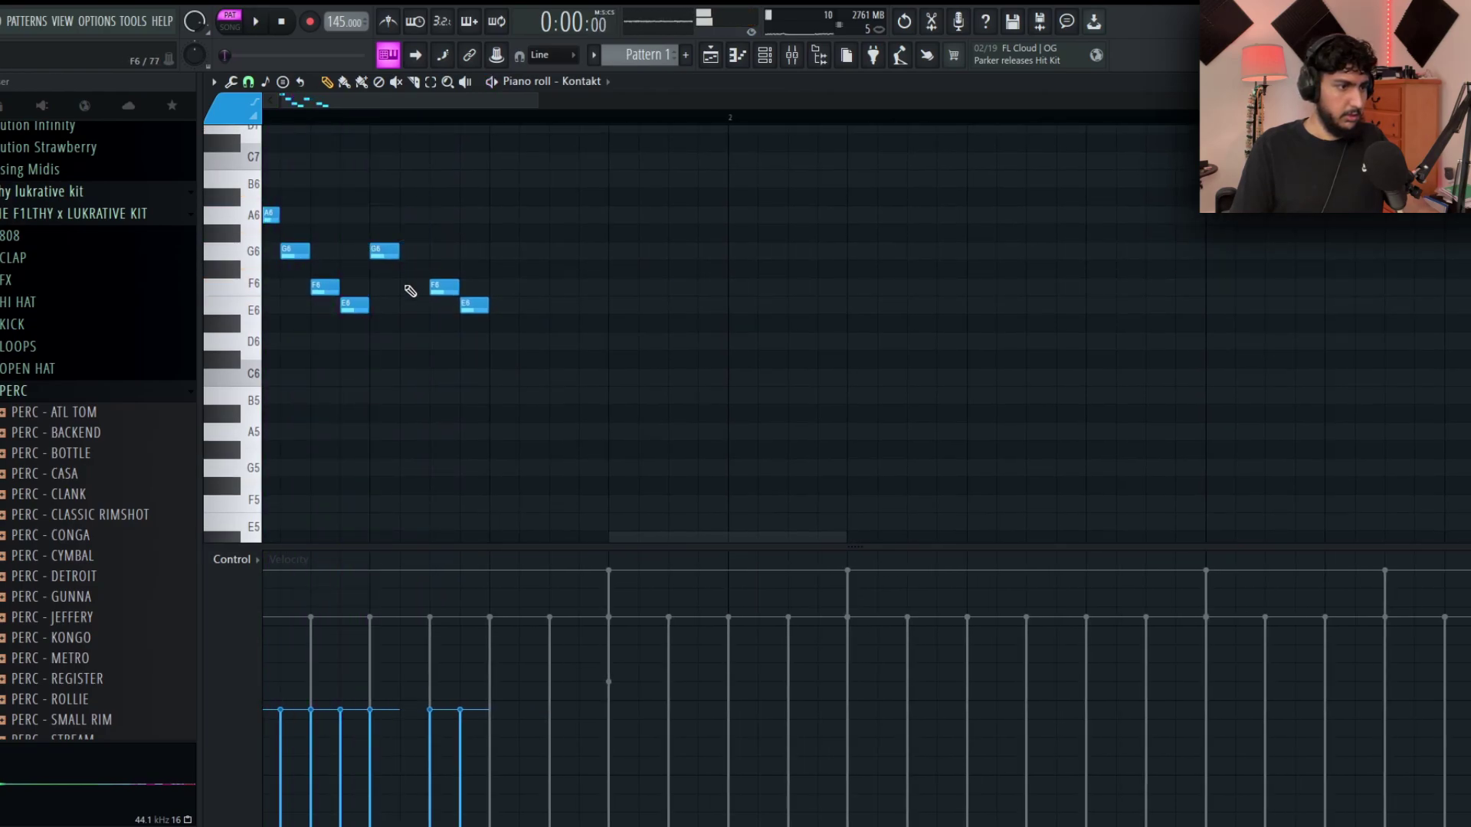
click(445, 306)
click(463, 345)
key(space)
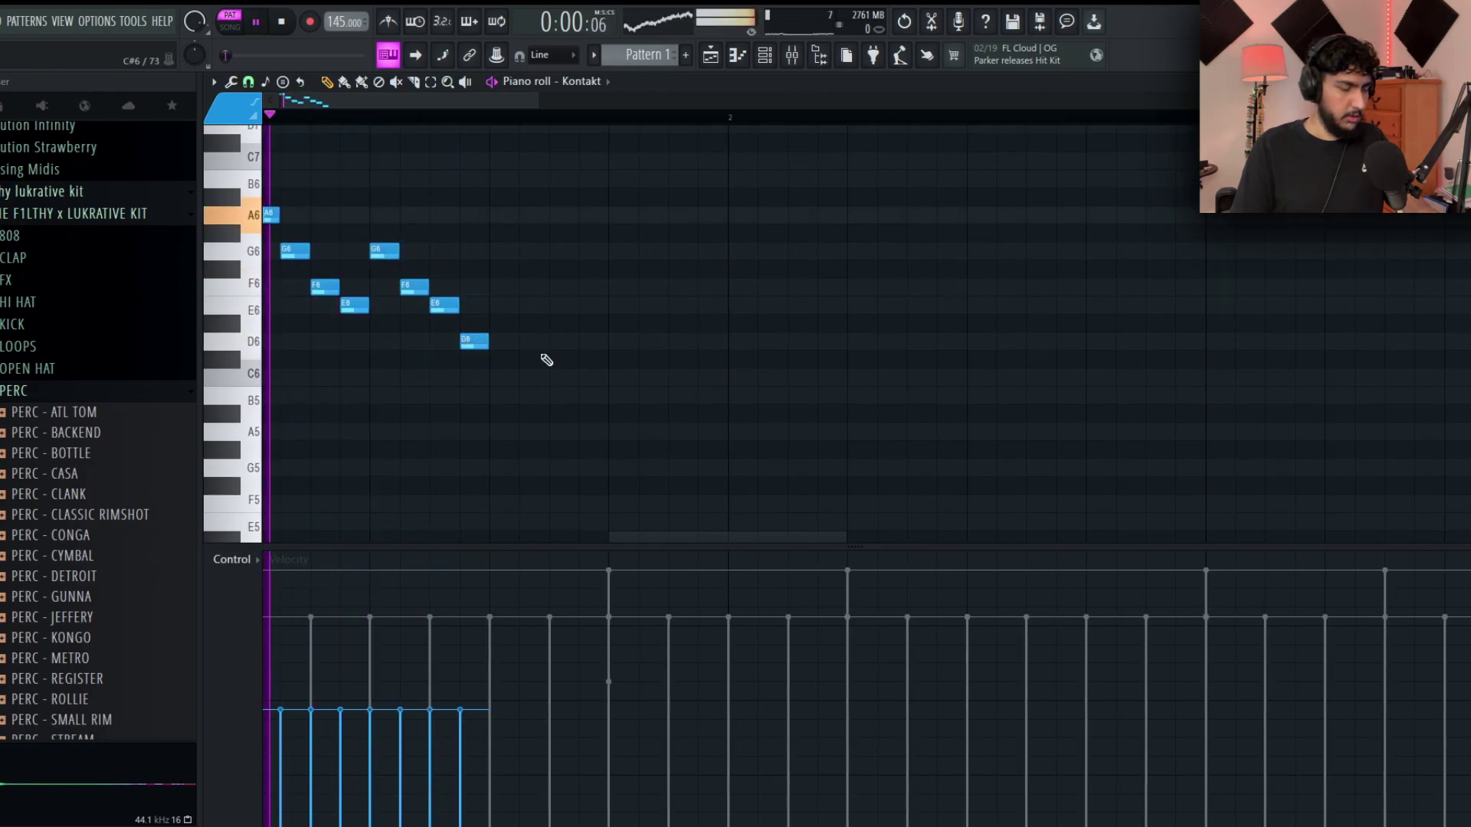
scroll(536, 321, down, 2)
key(space)
scroll(504, 287, down, 2)
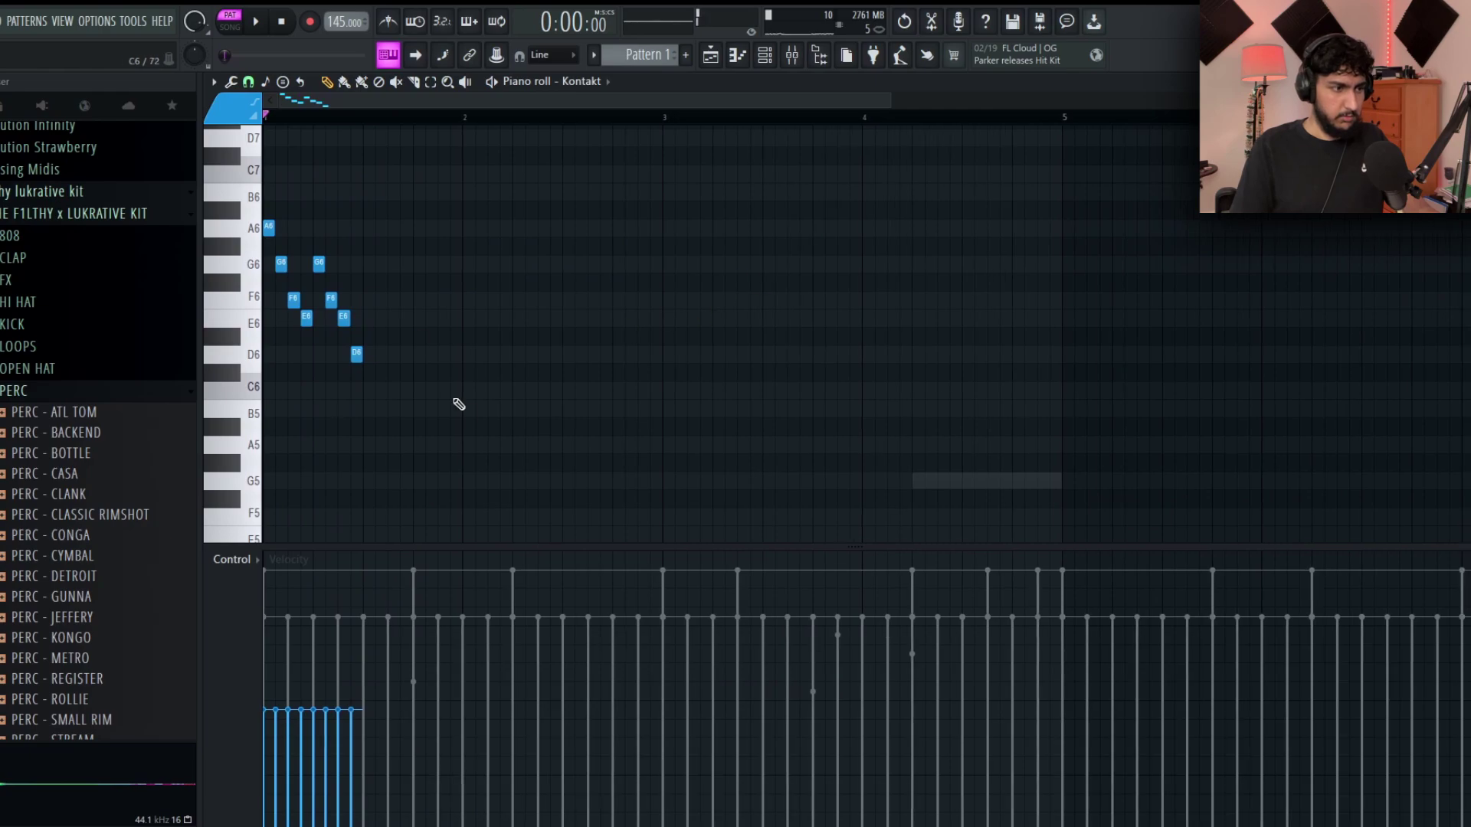
Raise the velocity of all the Kontakt notes evenly and play the pattern.
key(space)
key(ctrl+a)
drag(363, 621, 265, 618)
ctrl+click(619, 330)
key(space)
key(space)
Add Fruity Parametric EQ 2 to the Kontakt mixer track with its lows and highs cut, followed by Fruity Reeverb 2.
key(F7)
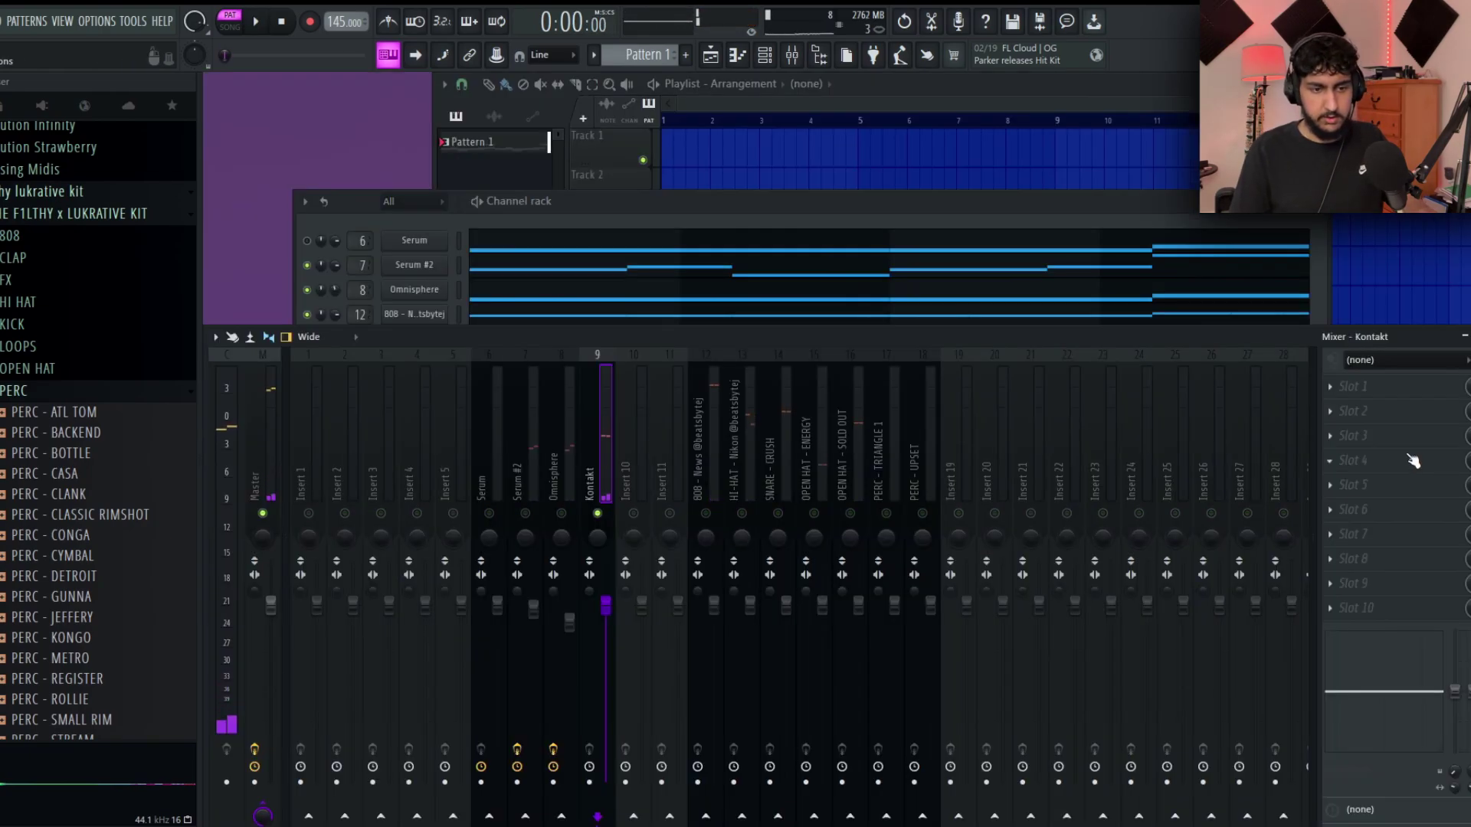
click(1425, 486)
click(1100, 570)
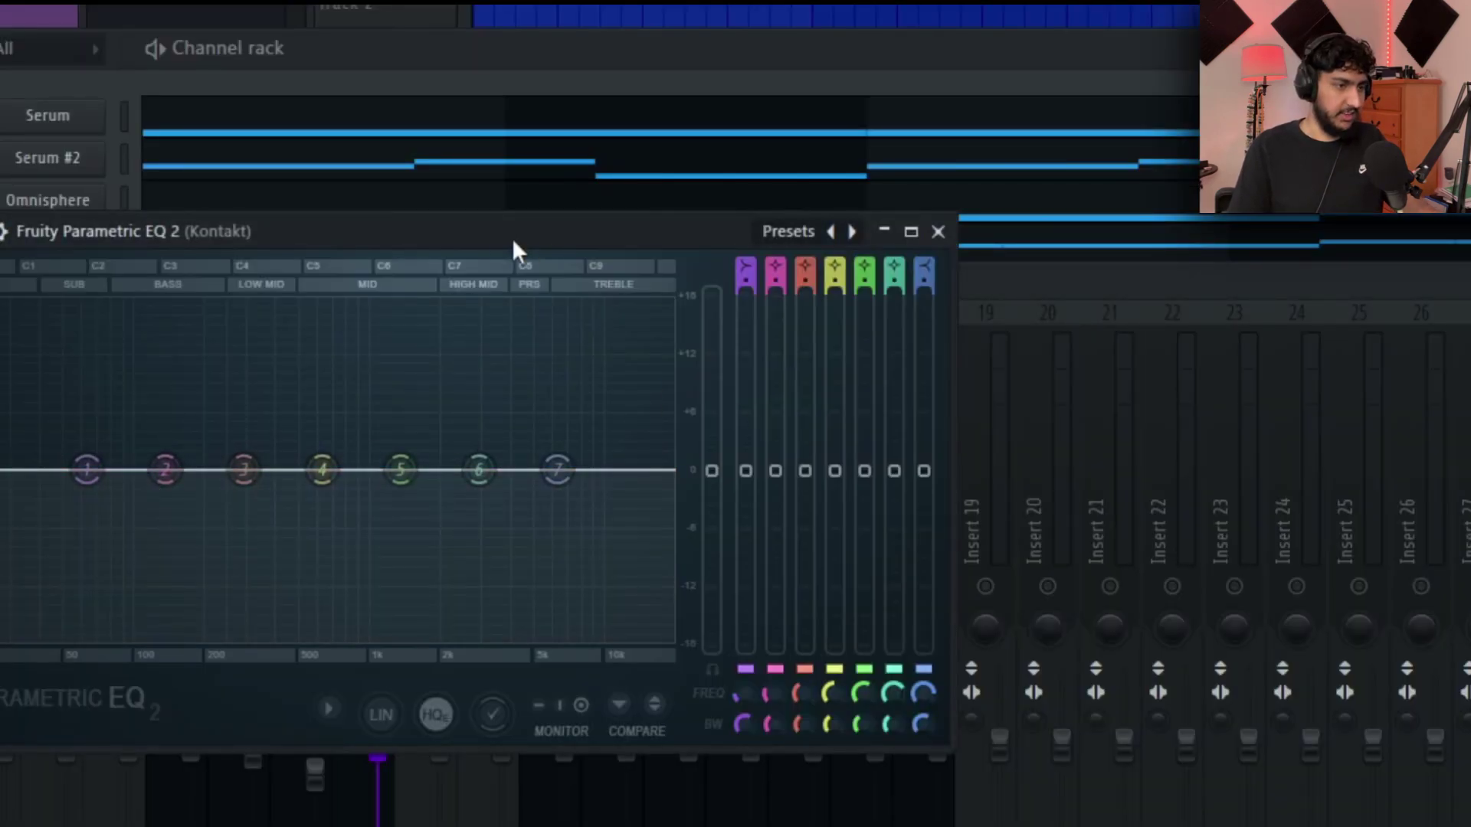
drag(515, 249, 734, 129)
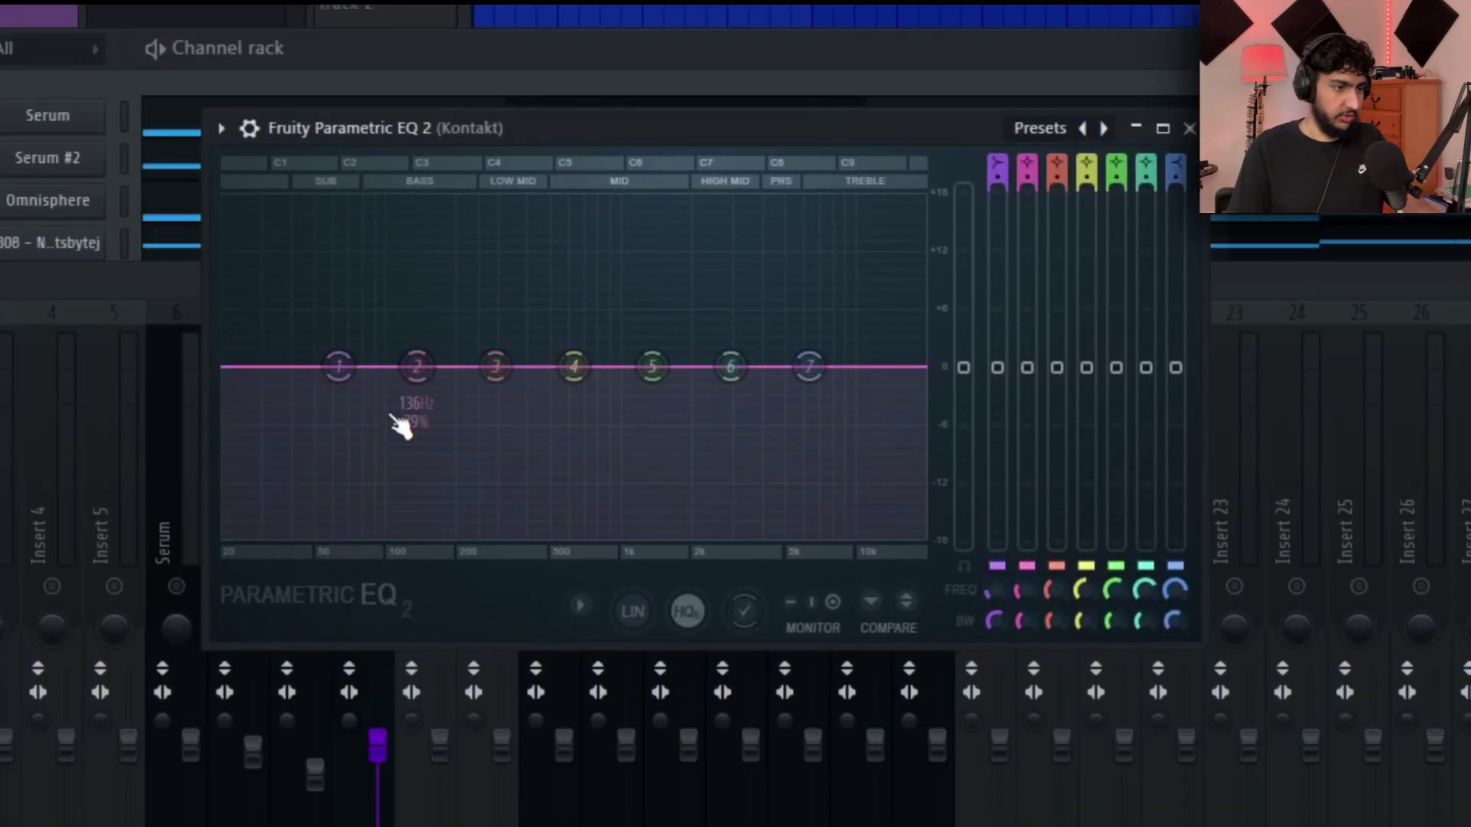
key(space)
drag(337, 369, 558, 530)
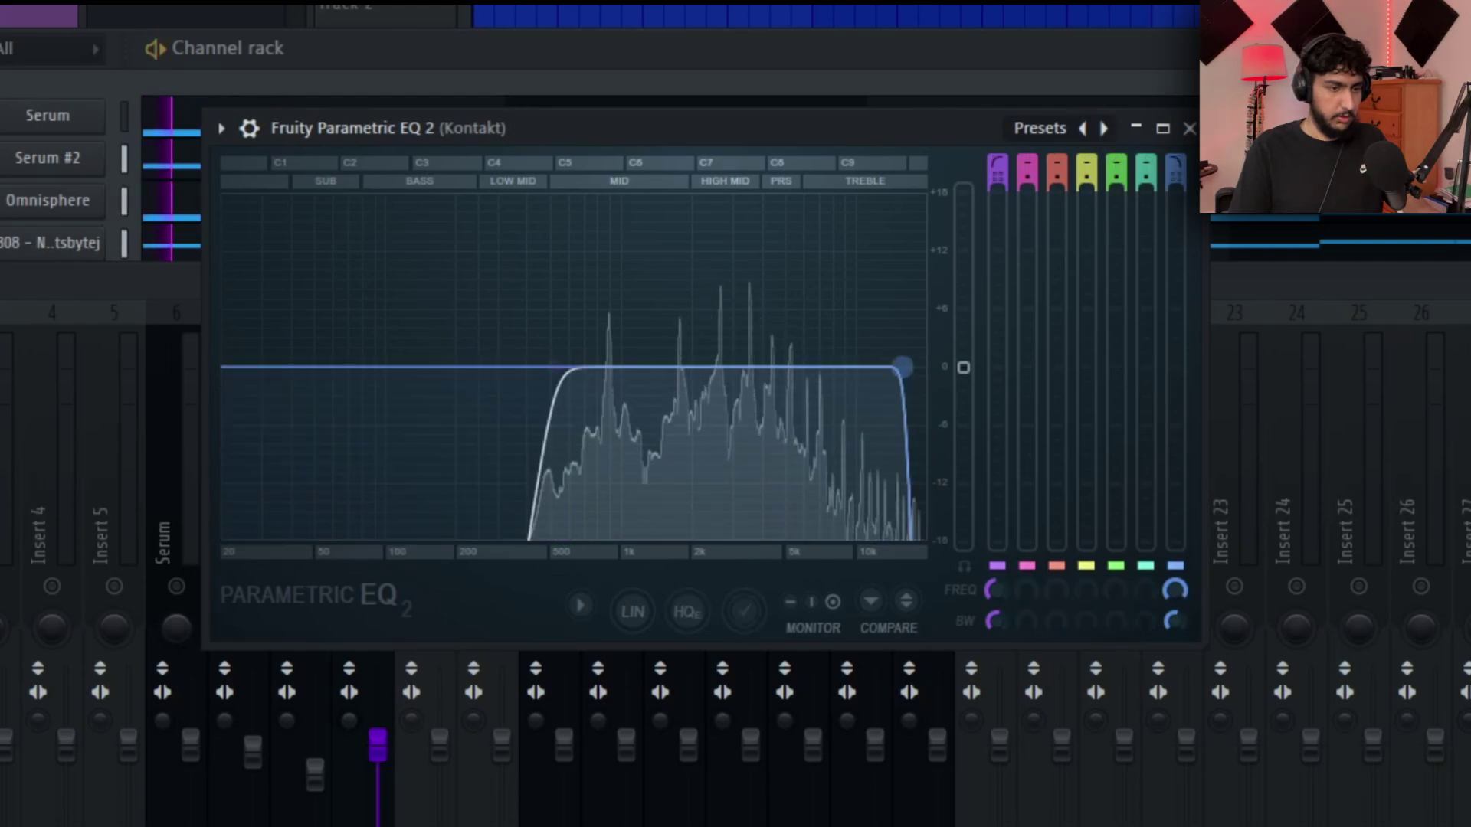
drag(903, 367, 781, 368)
click(1189, 129)
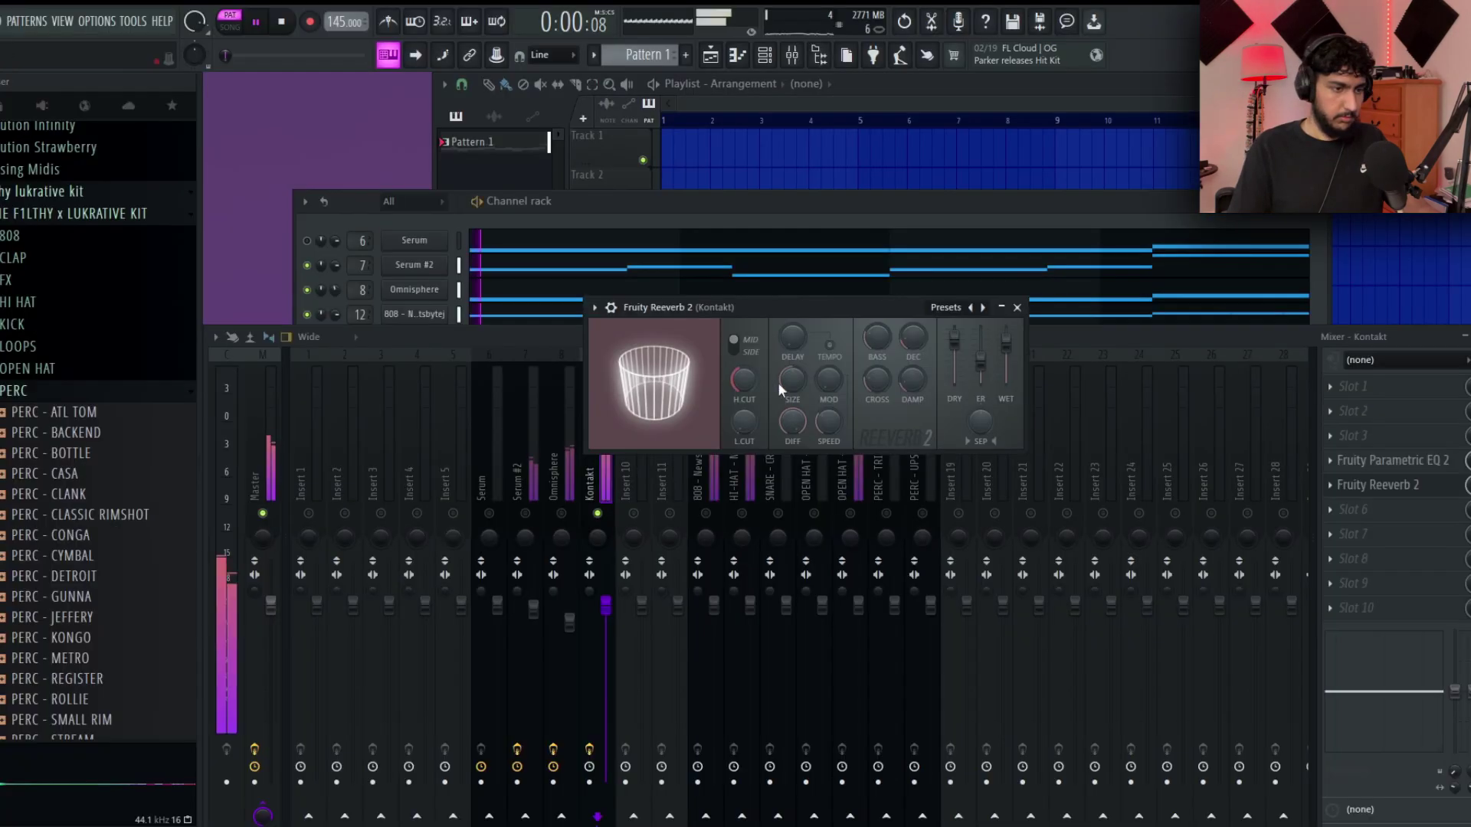
click(1017, 307)
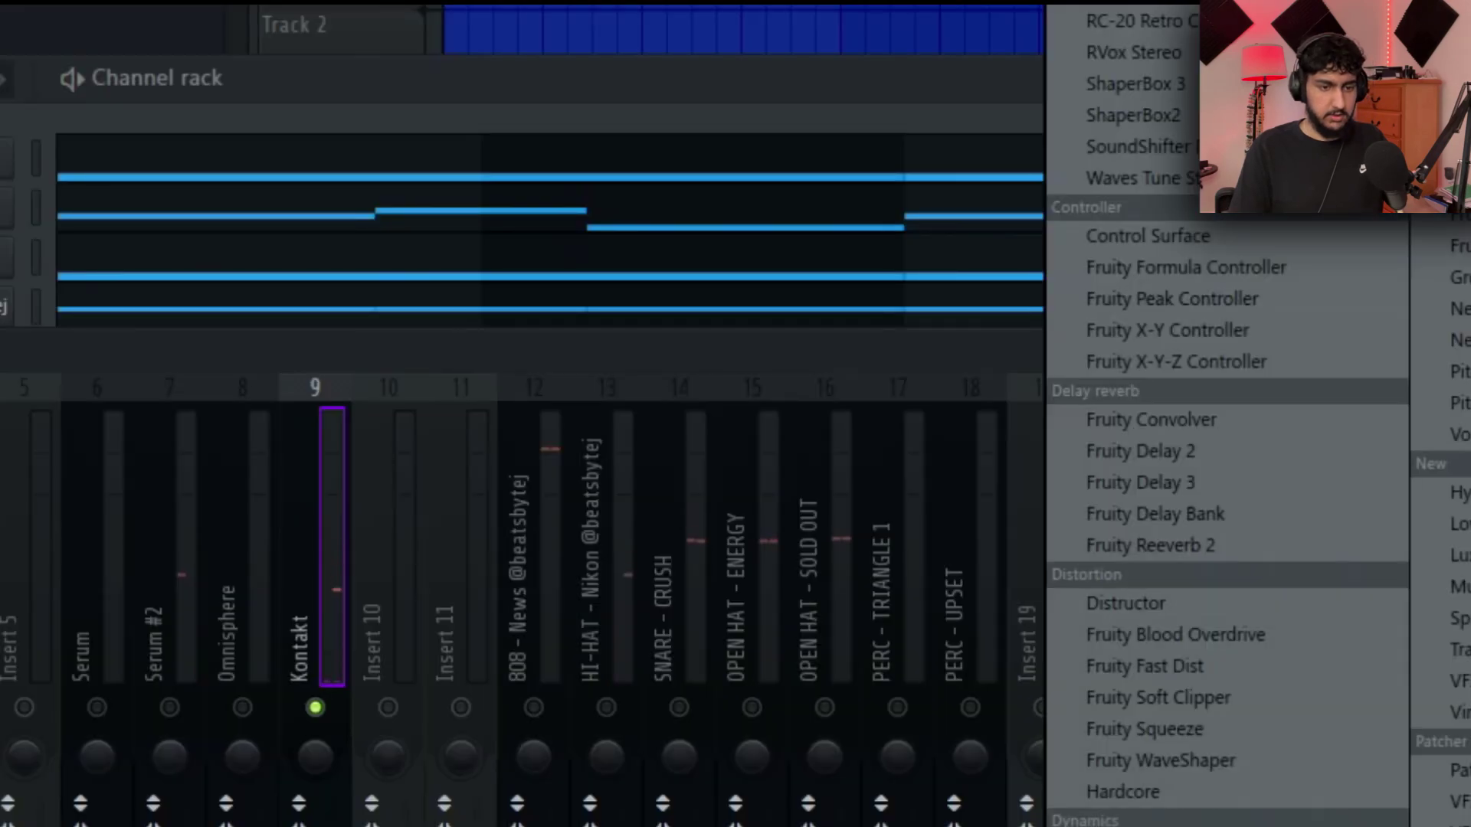
Add a further Fruity Parametric EQ 2 to the Kontakt track and cut both its lows and its highs.
click(1226, 824)
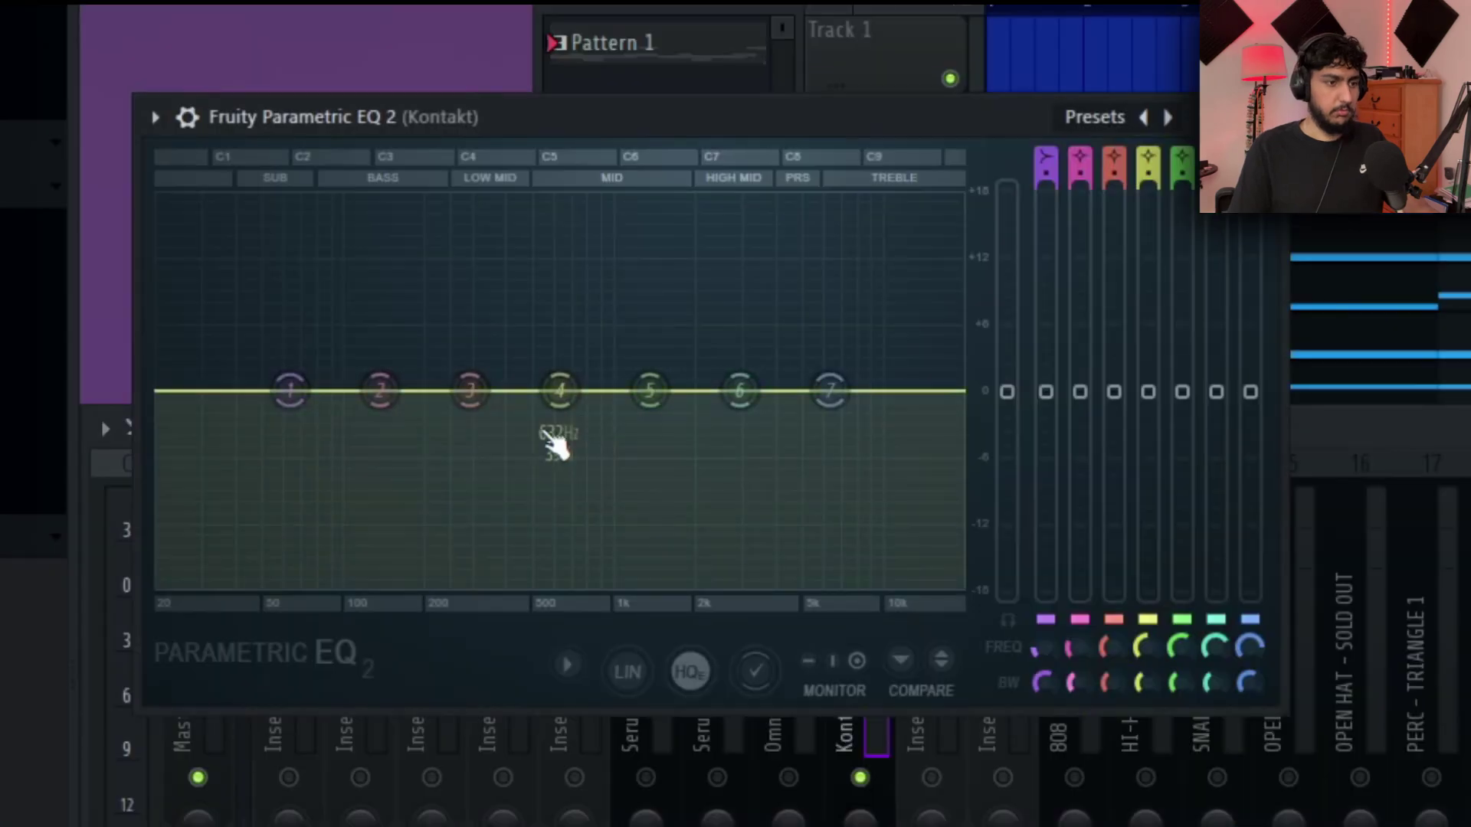
drag(161, 586, 575, 584)
drag(964, 586, 785, 584)
drag(577, 586, 561, 585)
drag(768, 593, 797, 584)
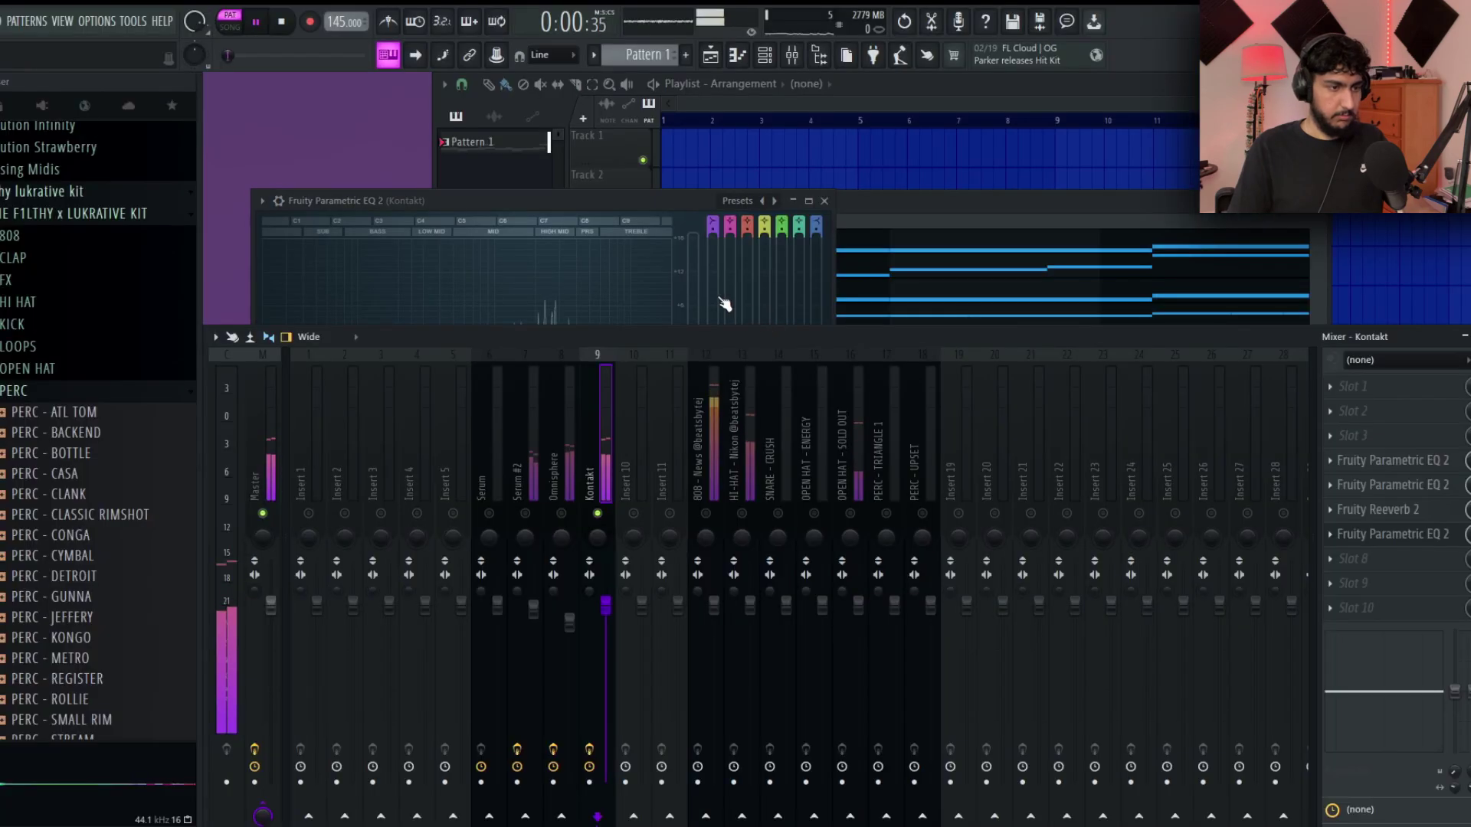
Pull the Band 1 low shelf down to its lowest gain in the Kontakt track's flat Fruity Parametric EQ 2 and close it.
drag(574, 198, 772, 198)
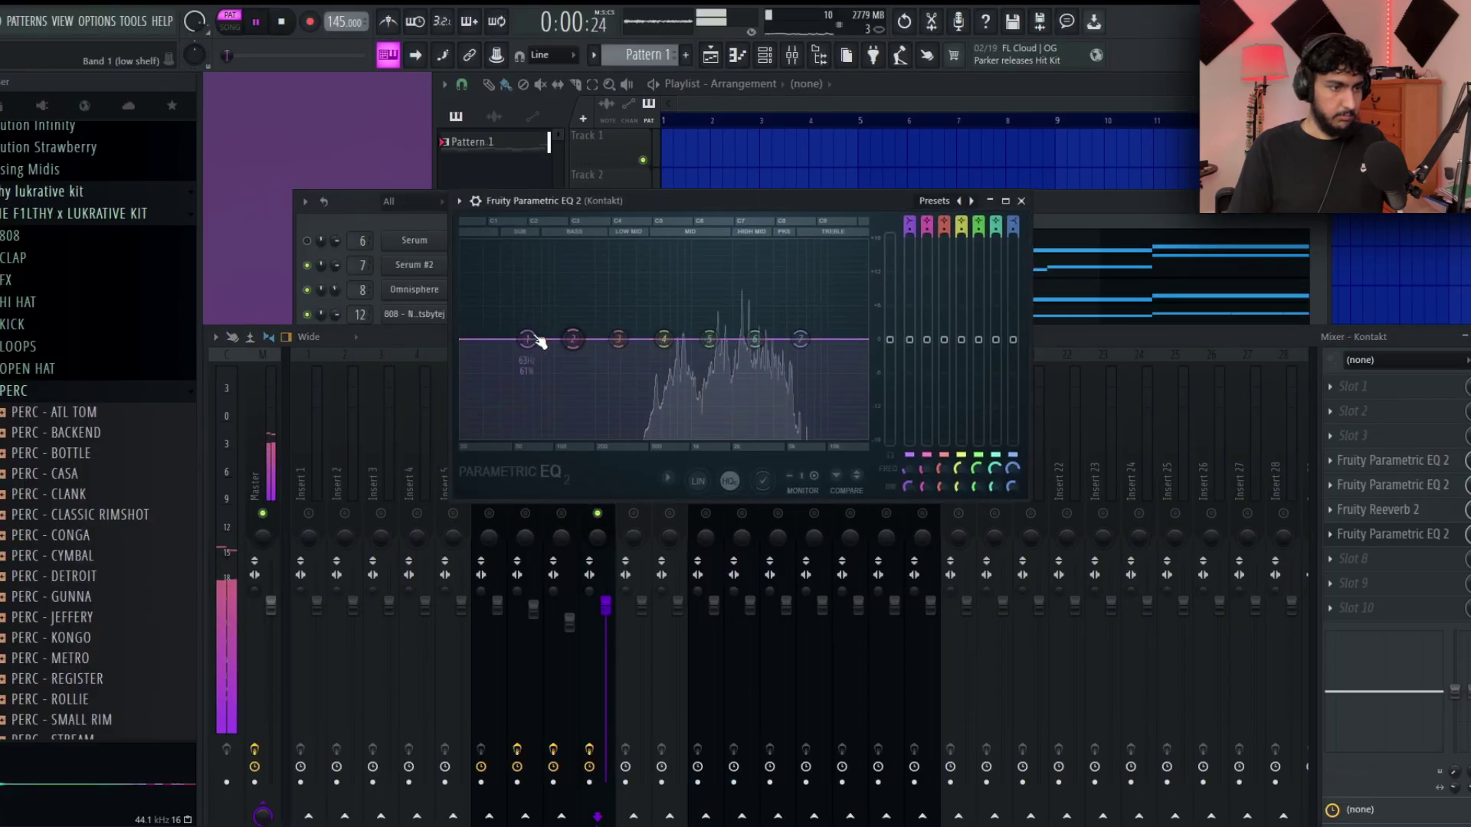
drag(529, 338, 677, 438)
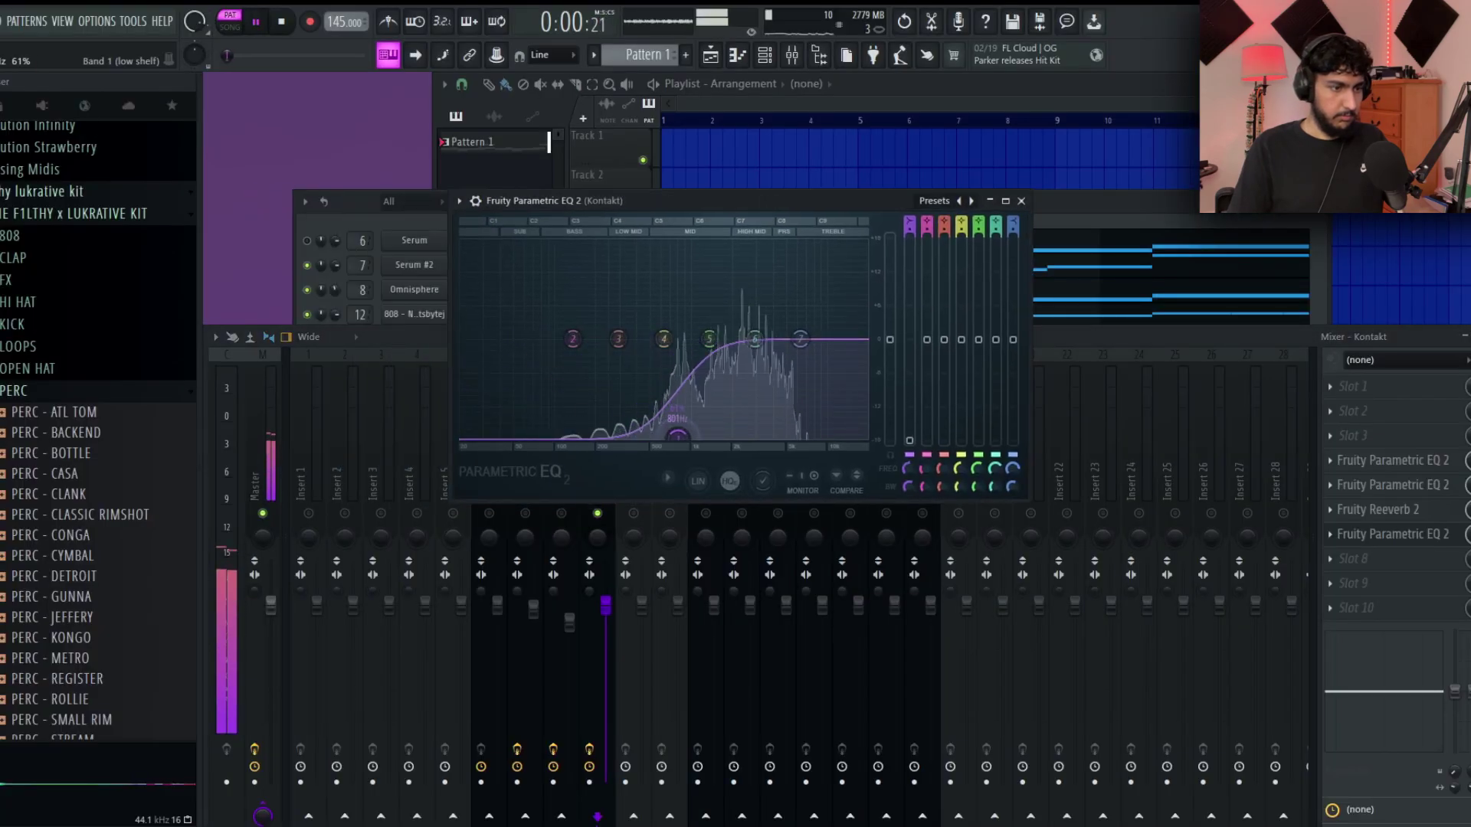
key(space)
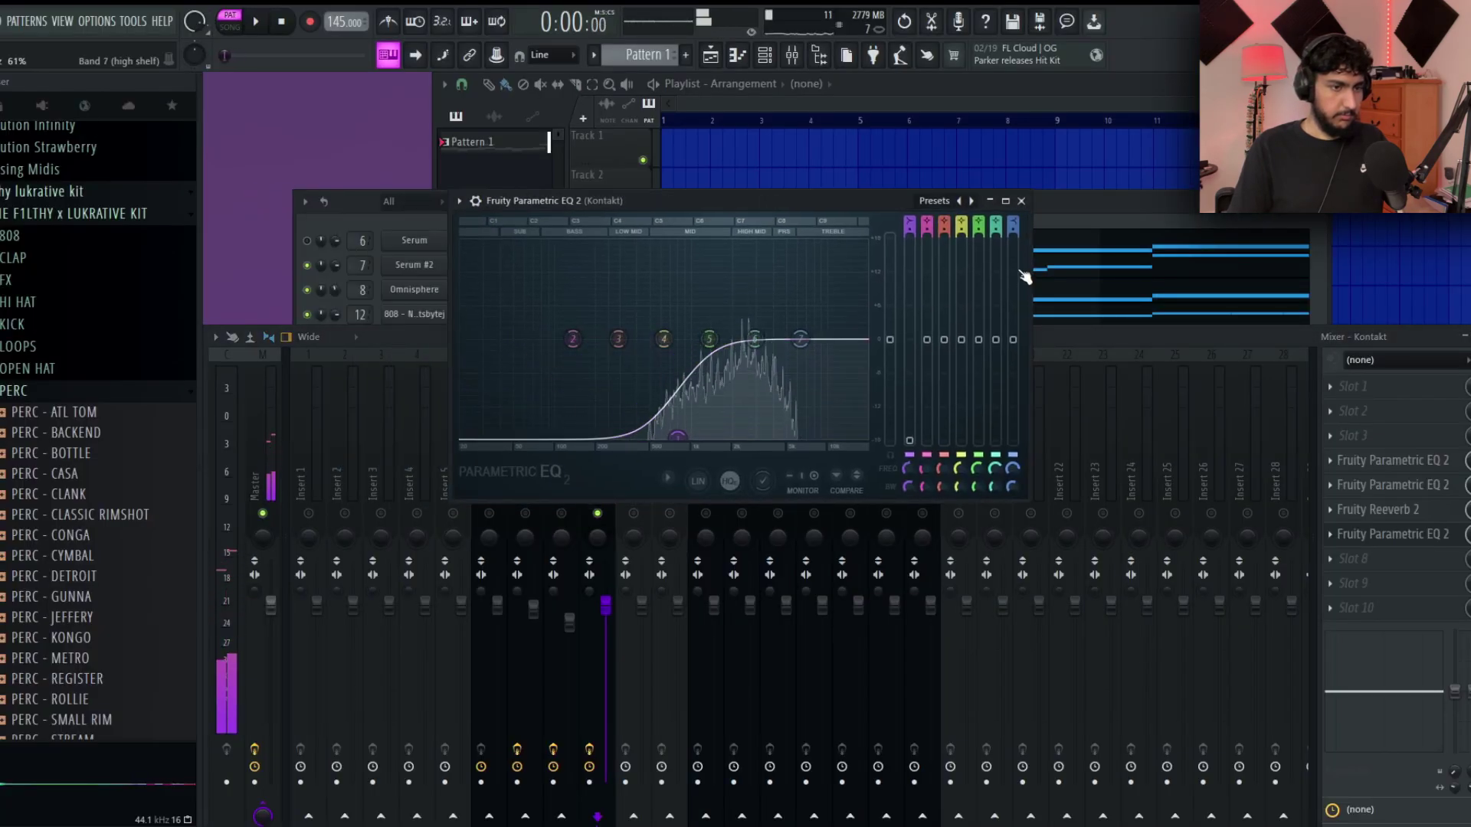
click(1021, 201)
Lower the Kontakt track's fader and fine-tune its level against the playing beat.
drag(606, 599, 606, 611)
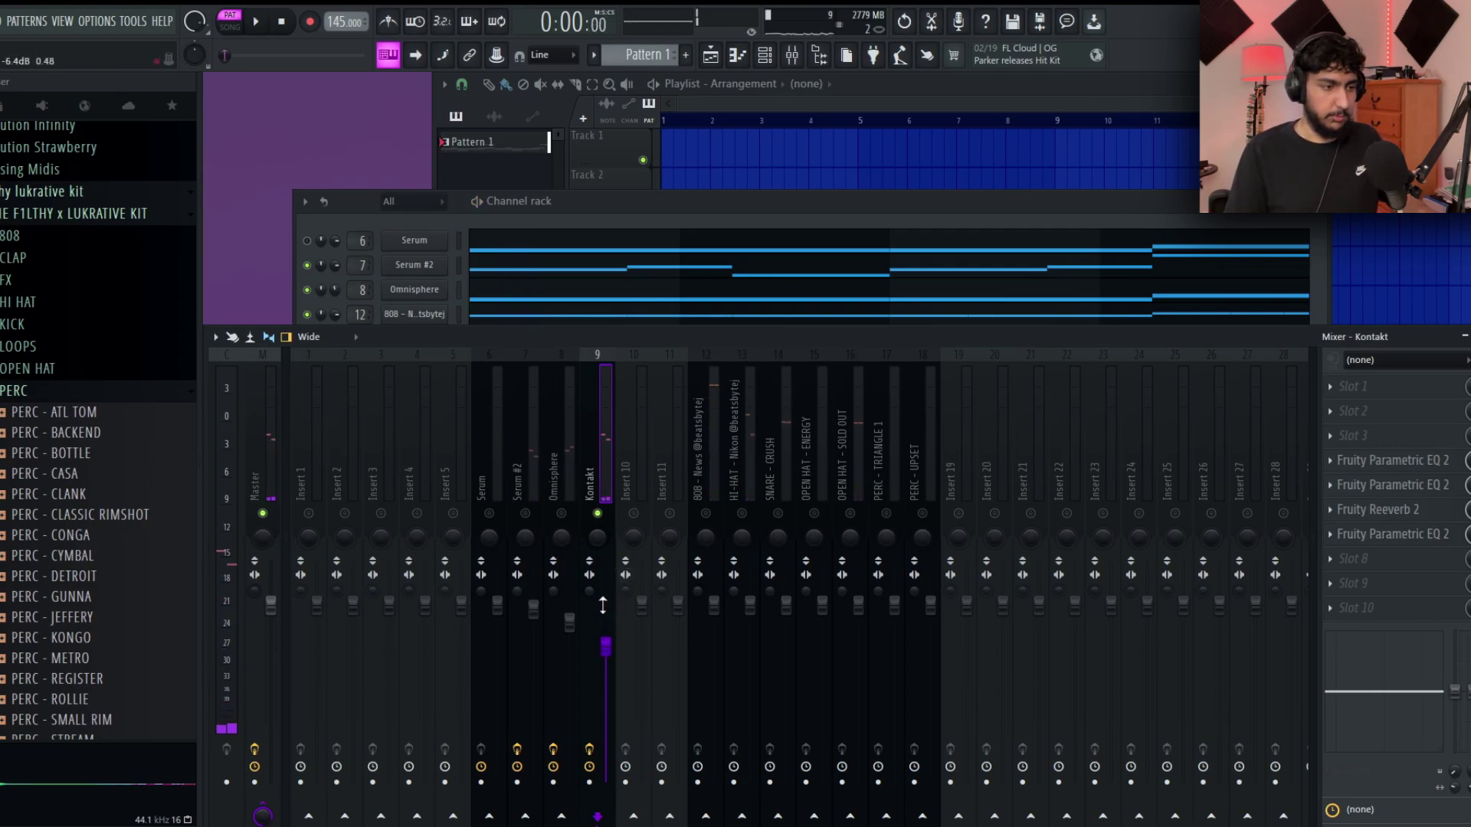
key(space)
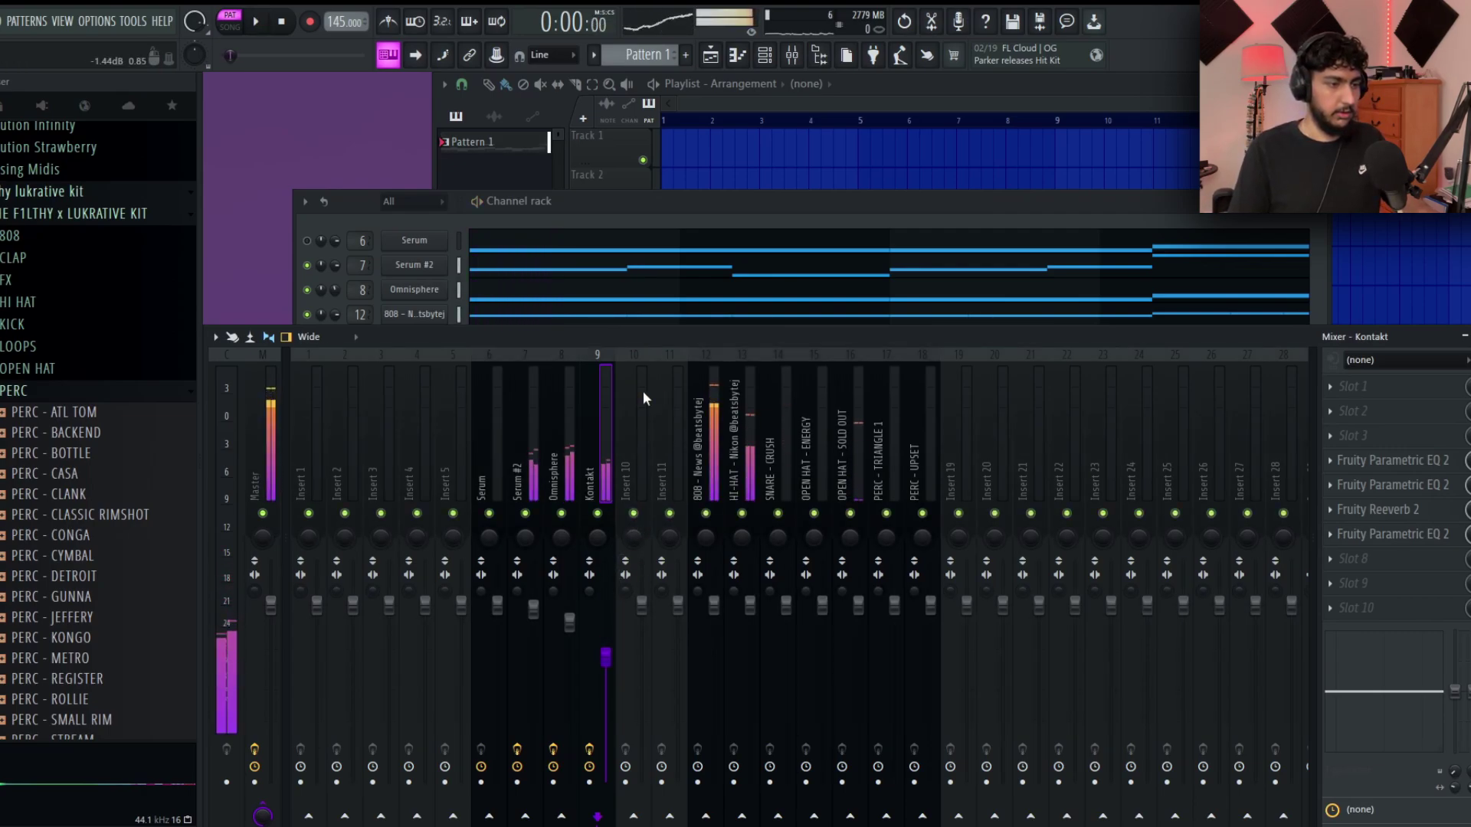
drag(606, 657, 612, 635)
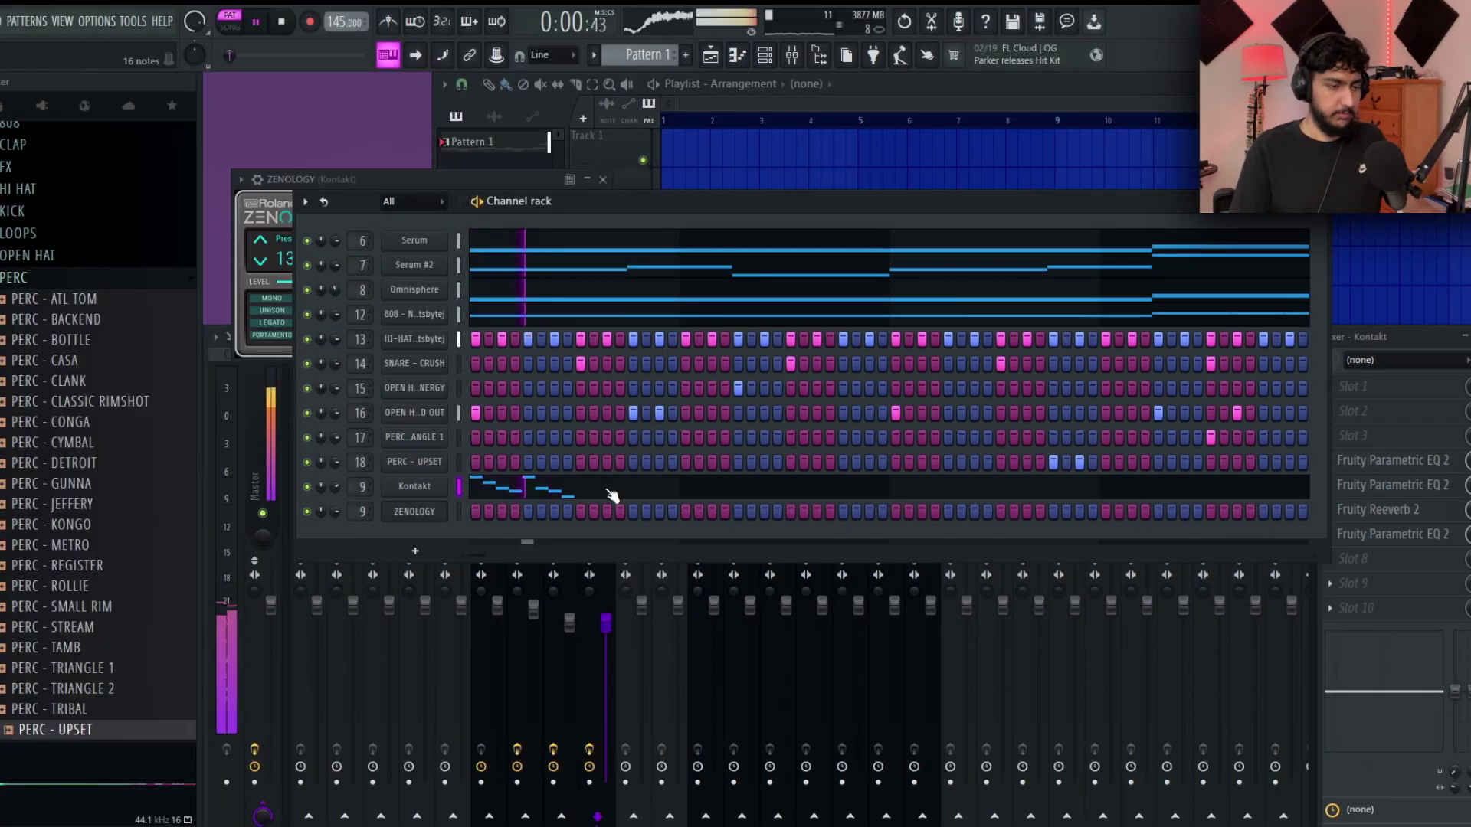
click(613, 497)
click(1464, 83)
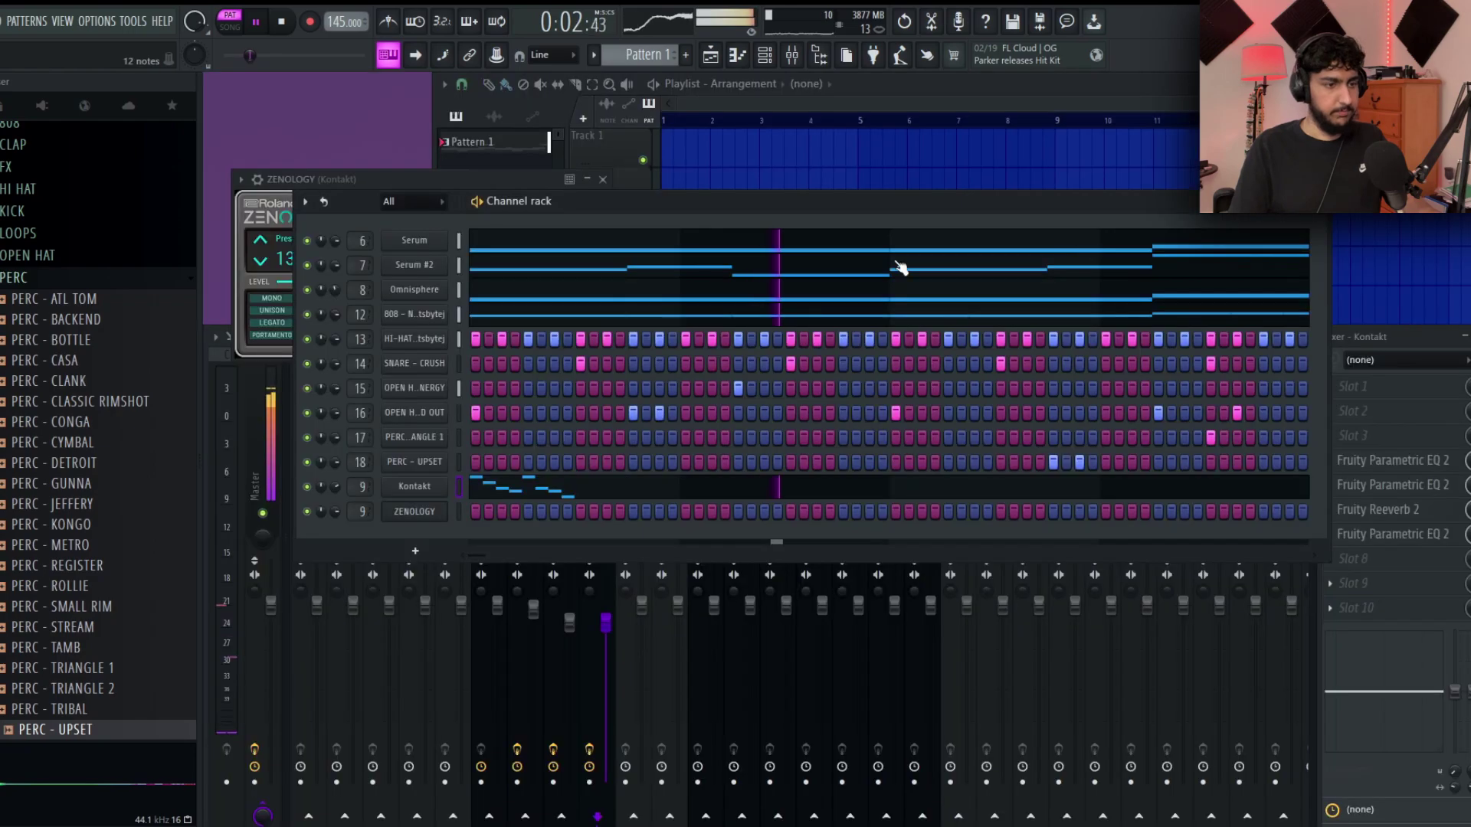
key(space)
click(621, 489)
drag(312, 288, 313, 323)
key(space)
drag(450, 296, 567, 320)
scroll(623, 322, down, 2)
key(ctrl+z)
key(ctrl+z)
key(space)
key(space)
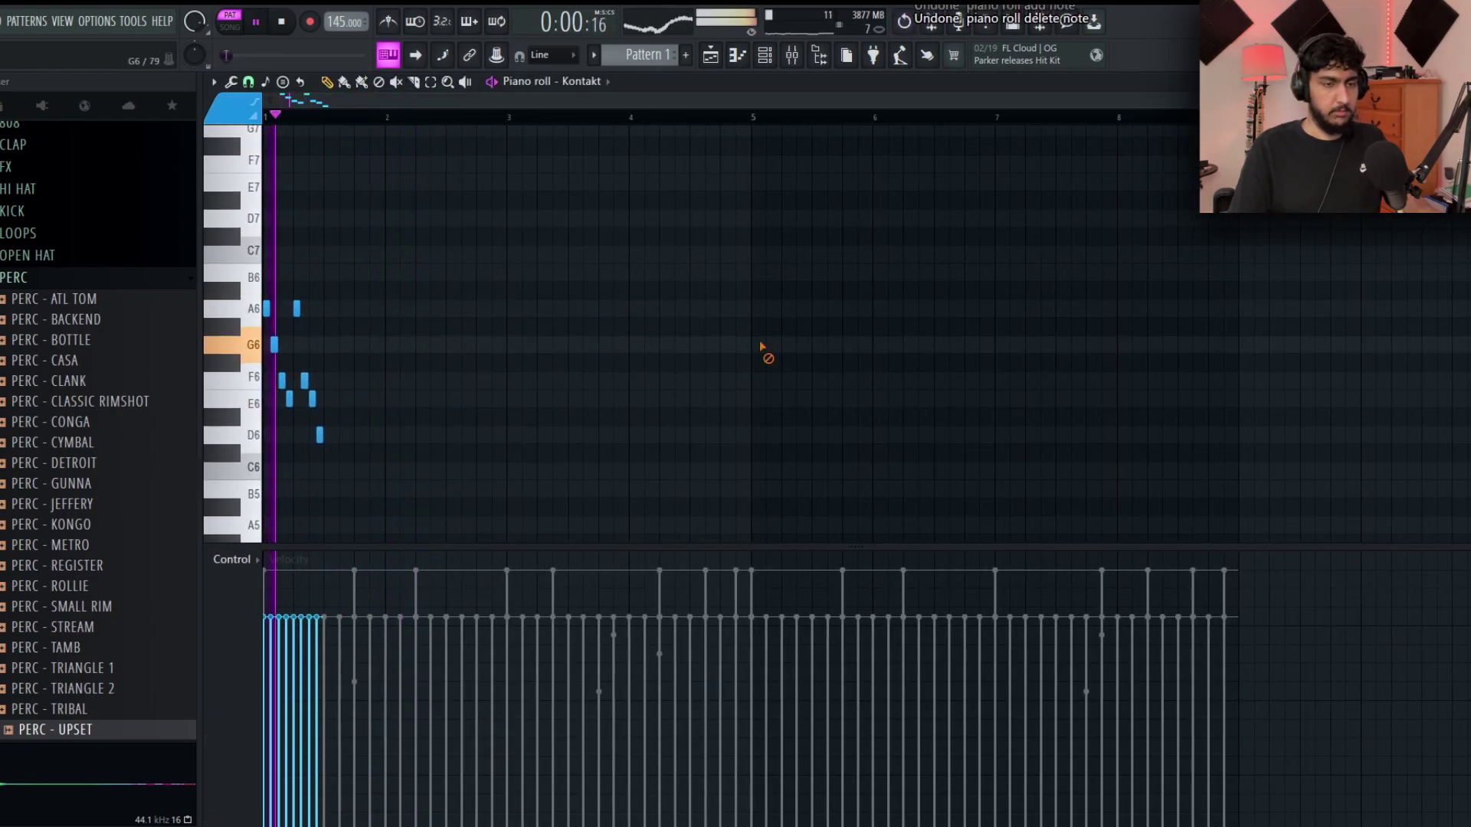
scroll(567, 332, up, 1)
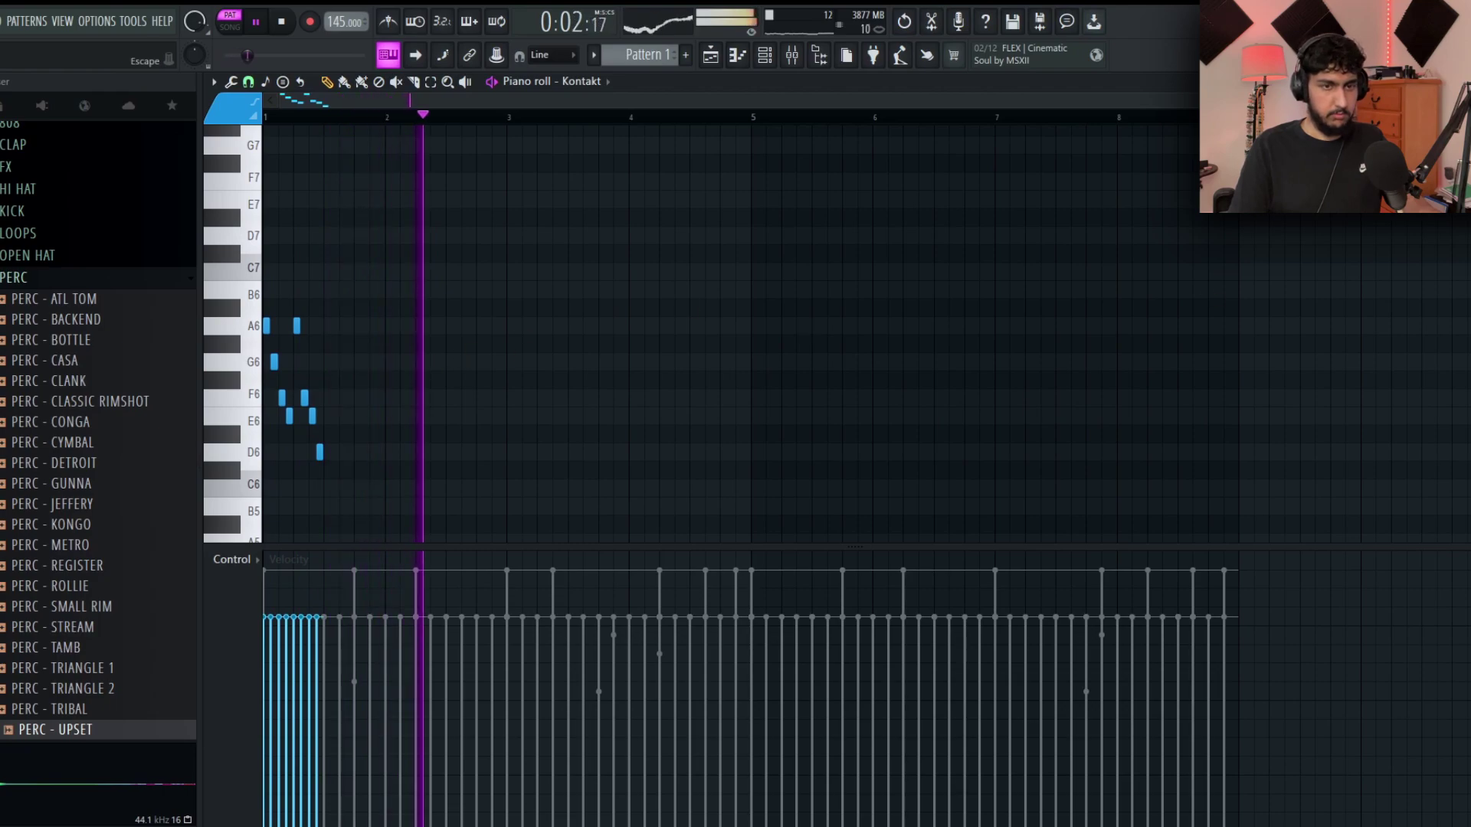
Close Kontakt's piano roll and the ZENOLOGY window and bring the mixer back up.
key(F7)
click(701, 194)
click(351, 200)
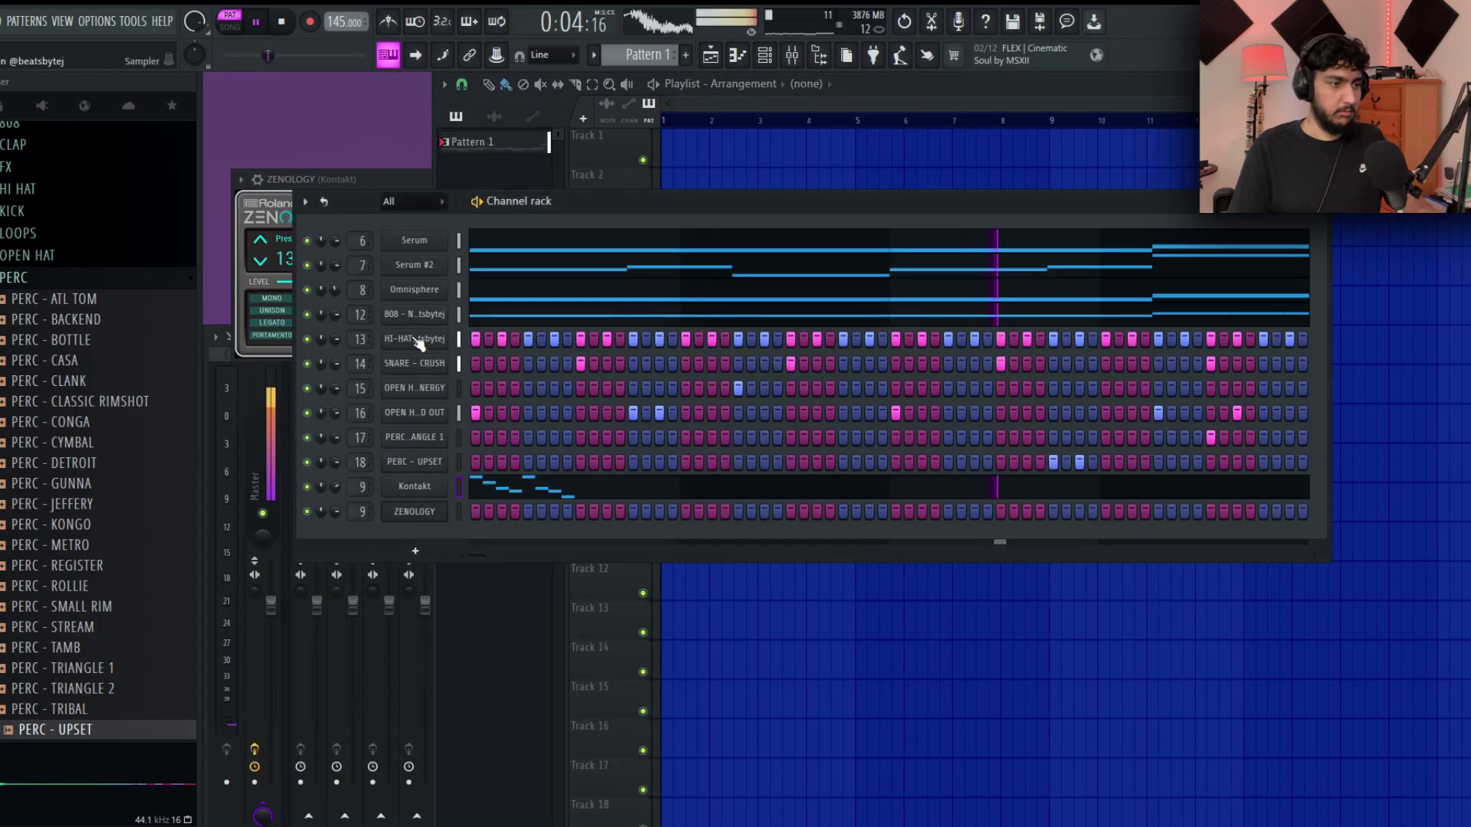
click(416, 512)
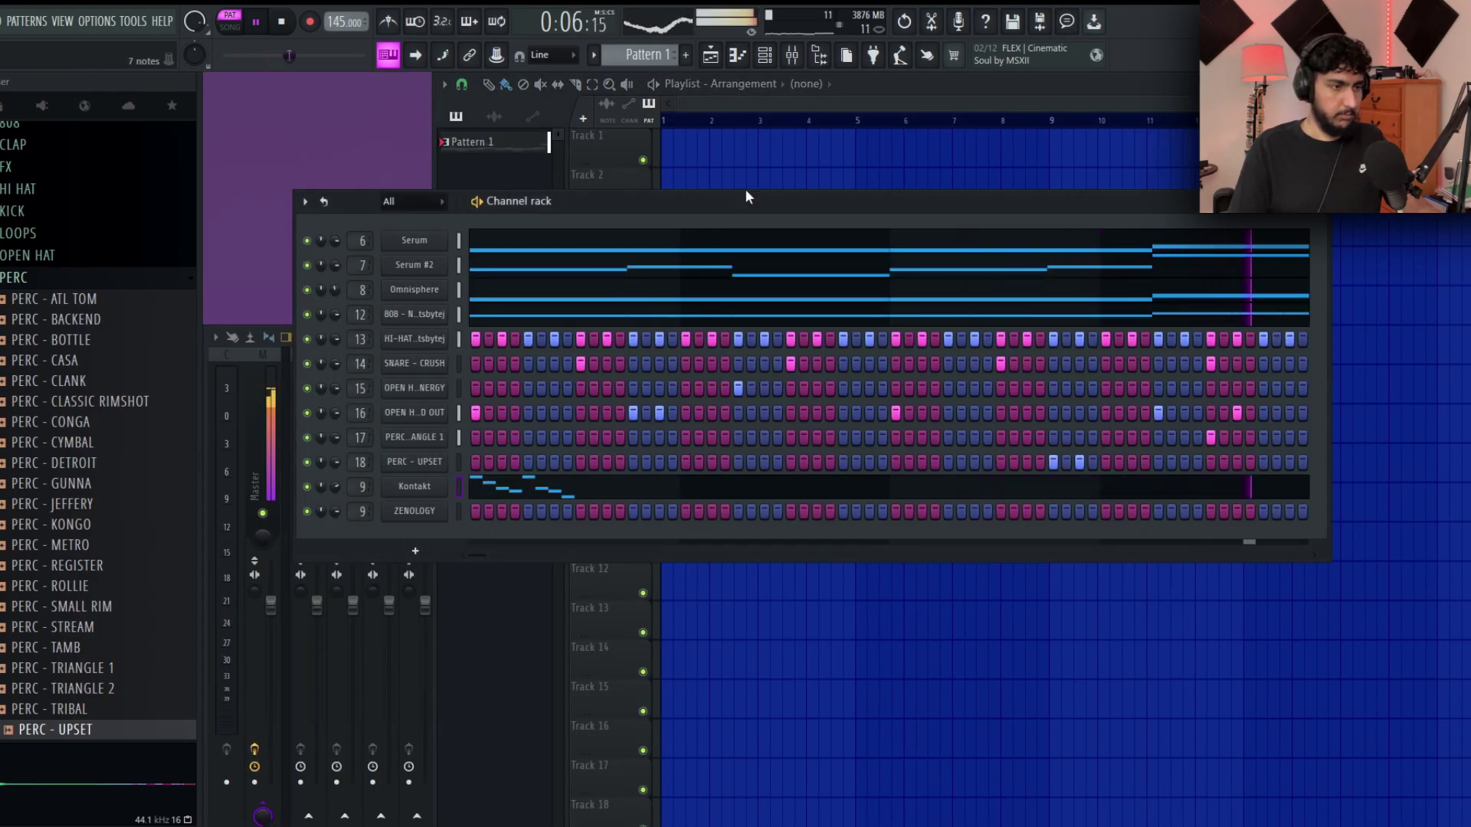
click(582, 153)
click(371, 207)
click(563, 360)
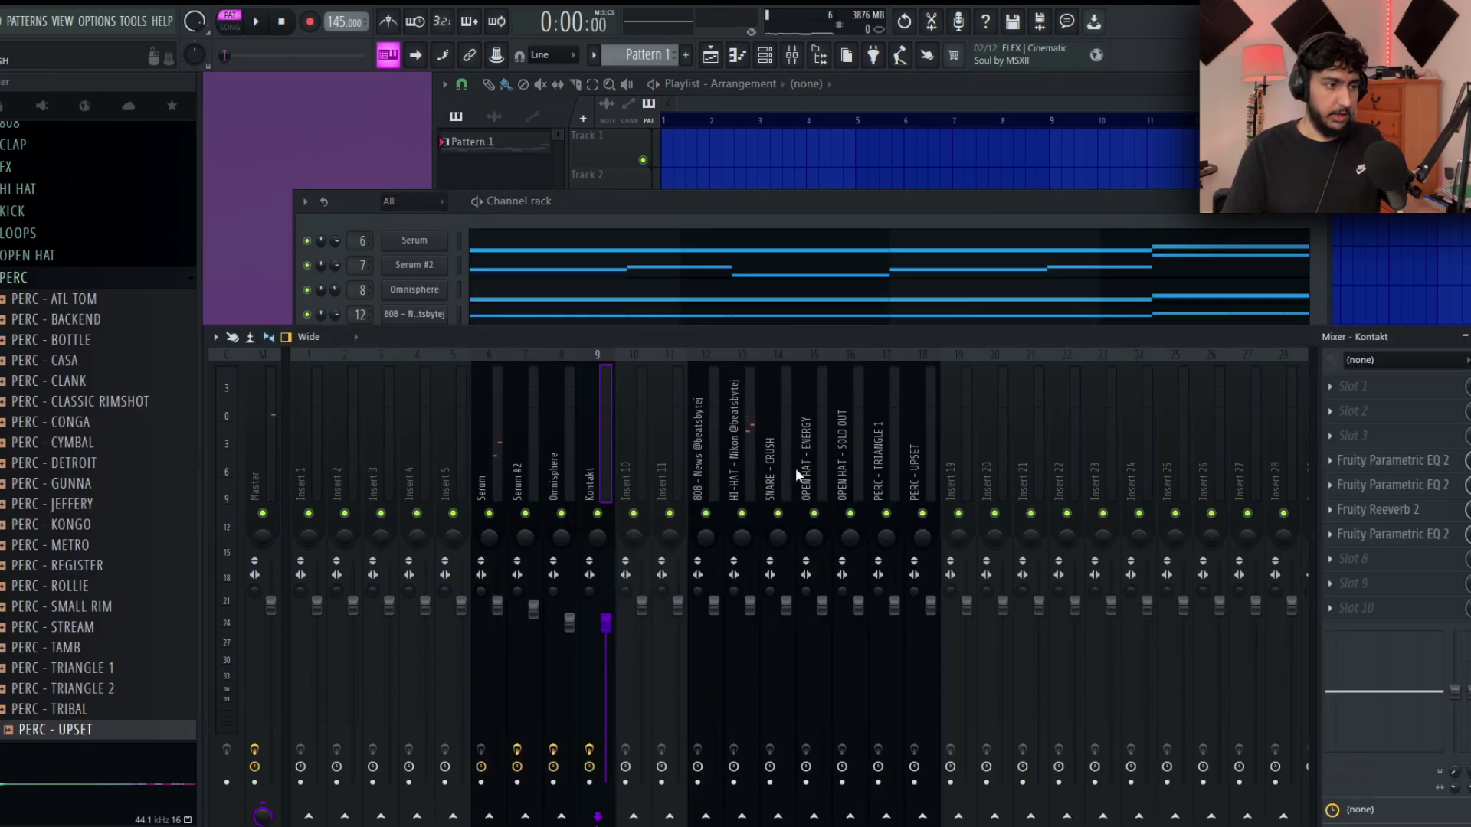
Solo the 808 mixer track and lower its fader slightly while the pattern plays.
click(969, 456)
click(750, 440)
click(788, 429)
click(819, 429)
click(642, 449)
click(716, 445)
key(space)
right_click(706, 513)
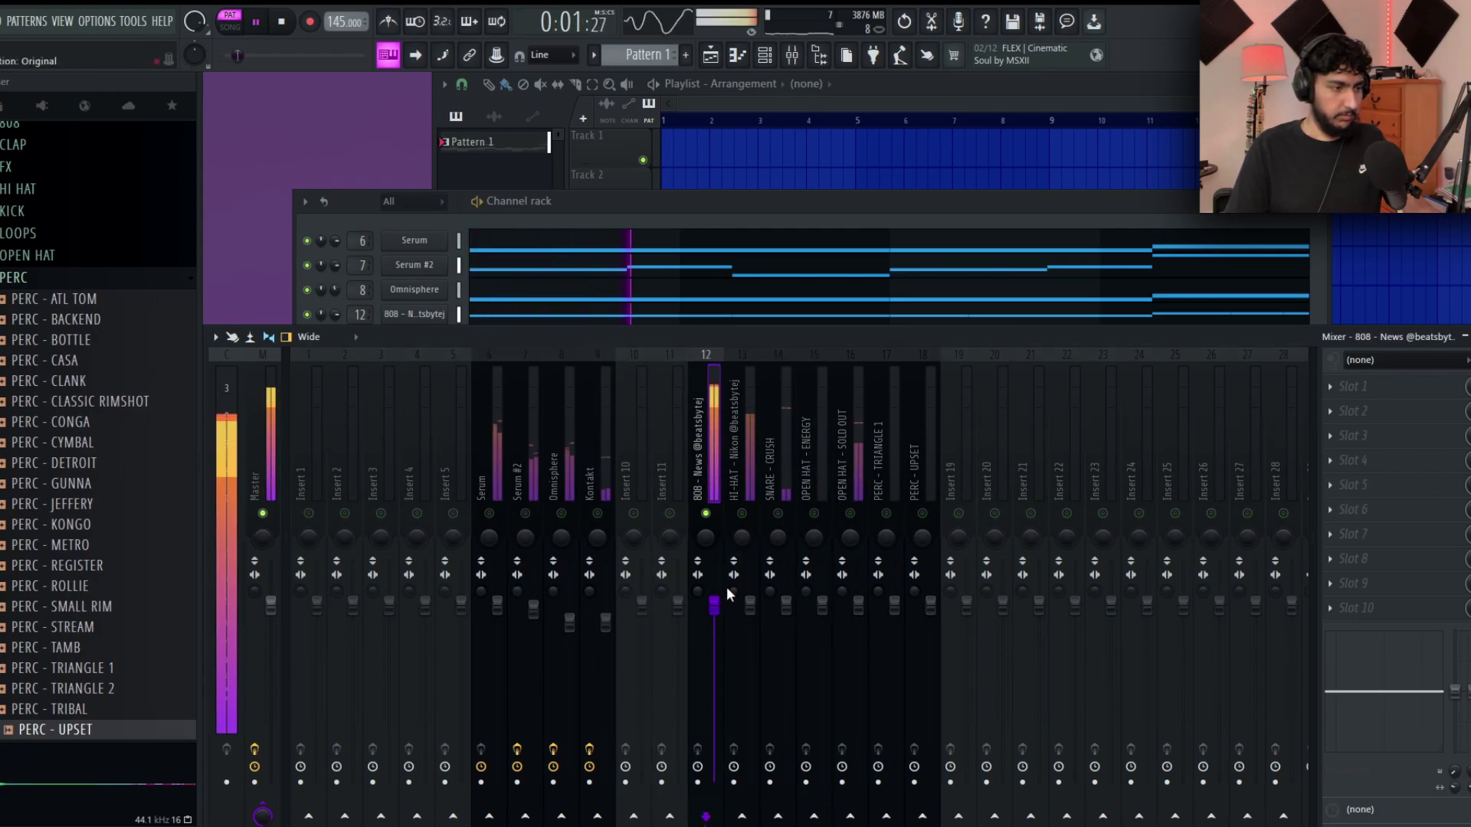
drag(724, 603, 724, 621)
Bring in the hi-hat and SNARE - CRUSH tracks, panning the hi-hat slightly left and lowering its fader a little.
click(741, 514)
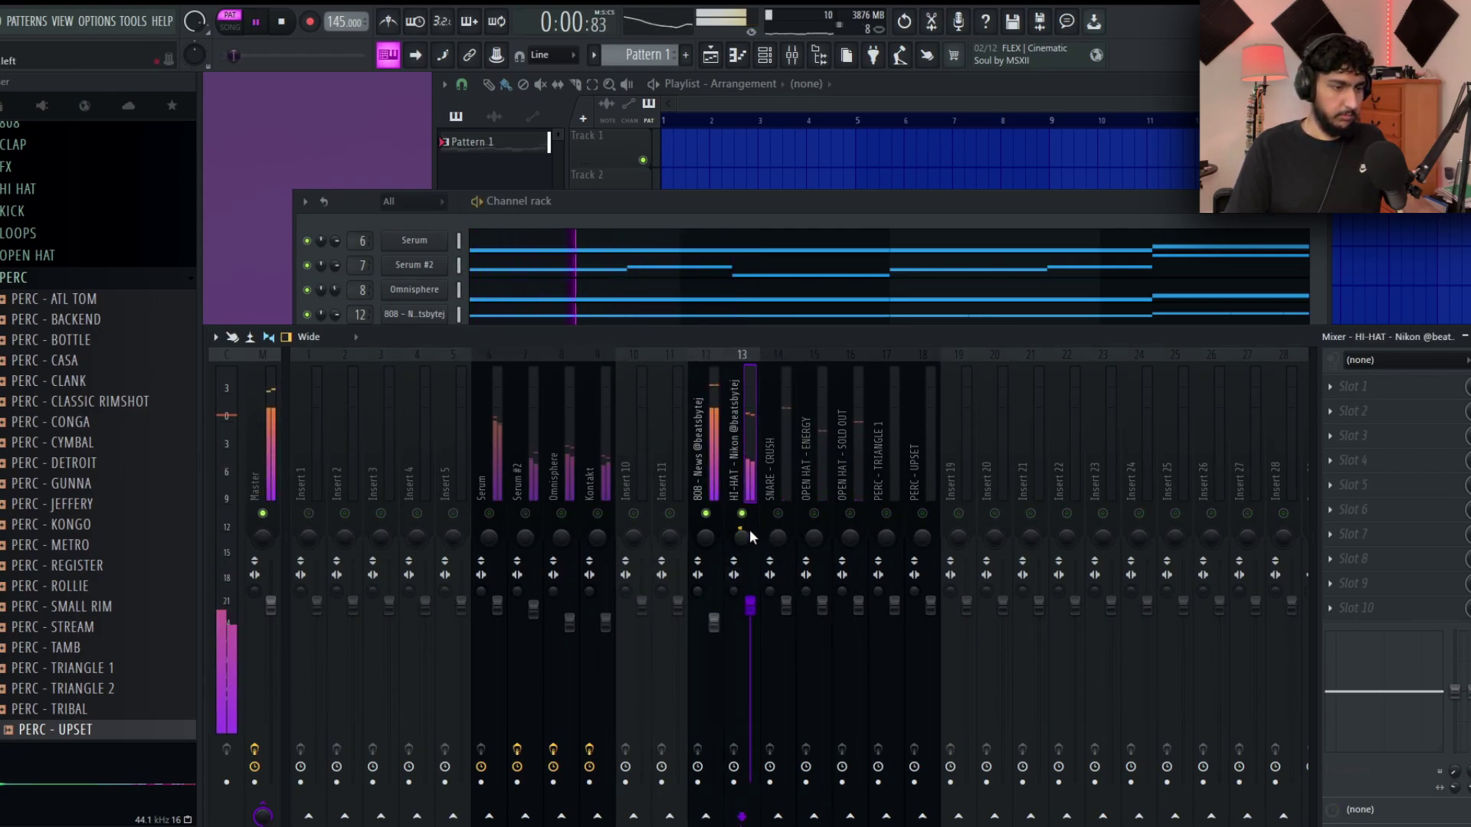
click(778, 514)
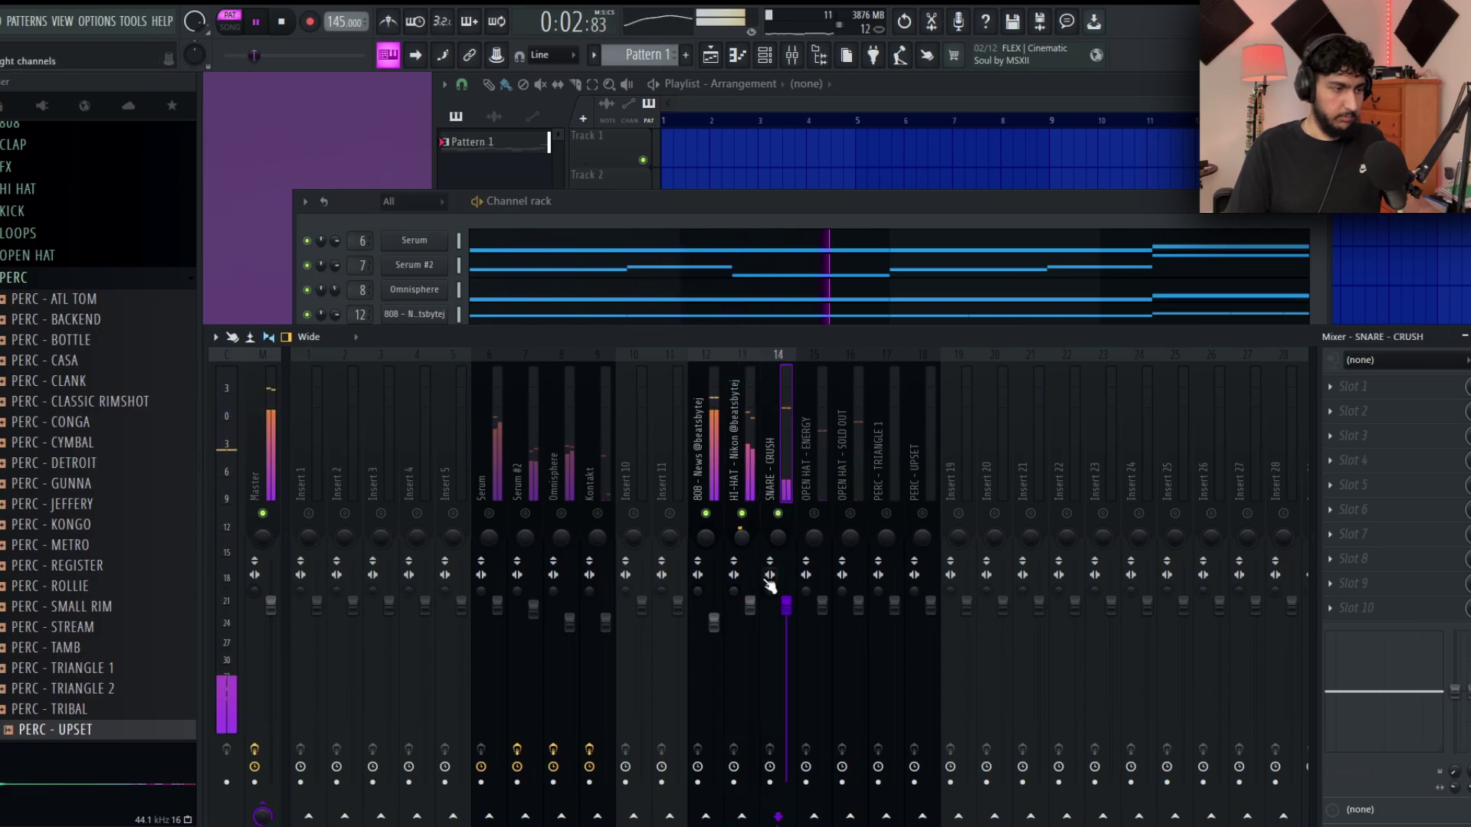
click(751, 475)
key(space)
Unmute the OPEN HAT - SOLD OUT track, pan it slightly right and lower its fader a little.
click(851, 514)
key(space)
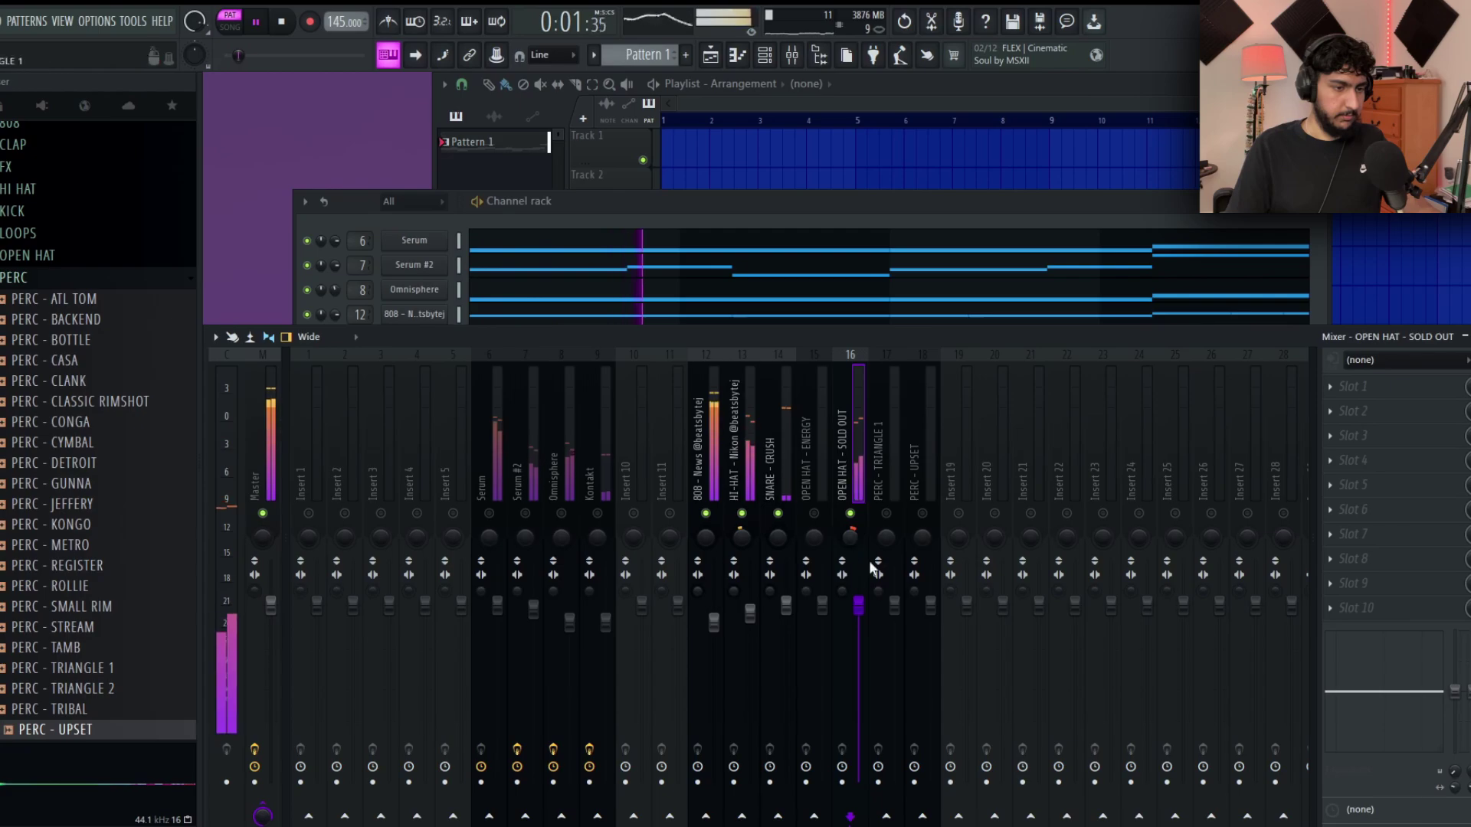
scroll(821, 546, down, 3)
scroll(820, 544, up, 3)
key(space)
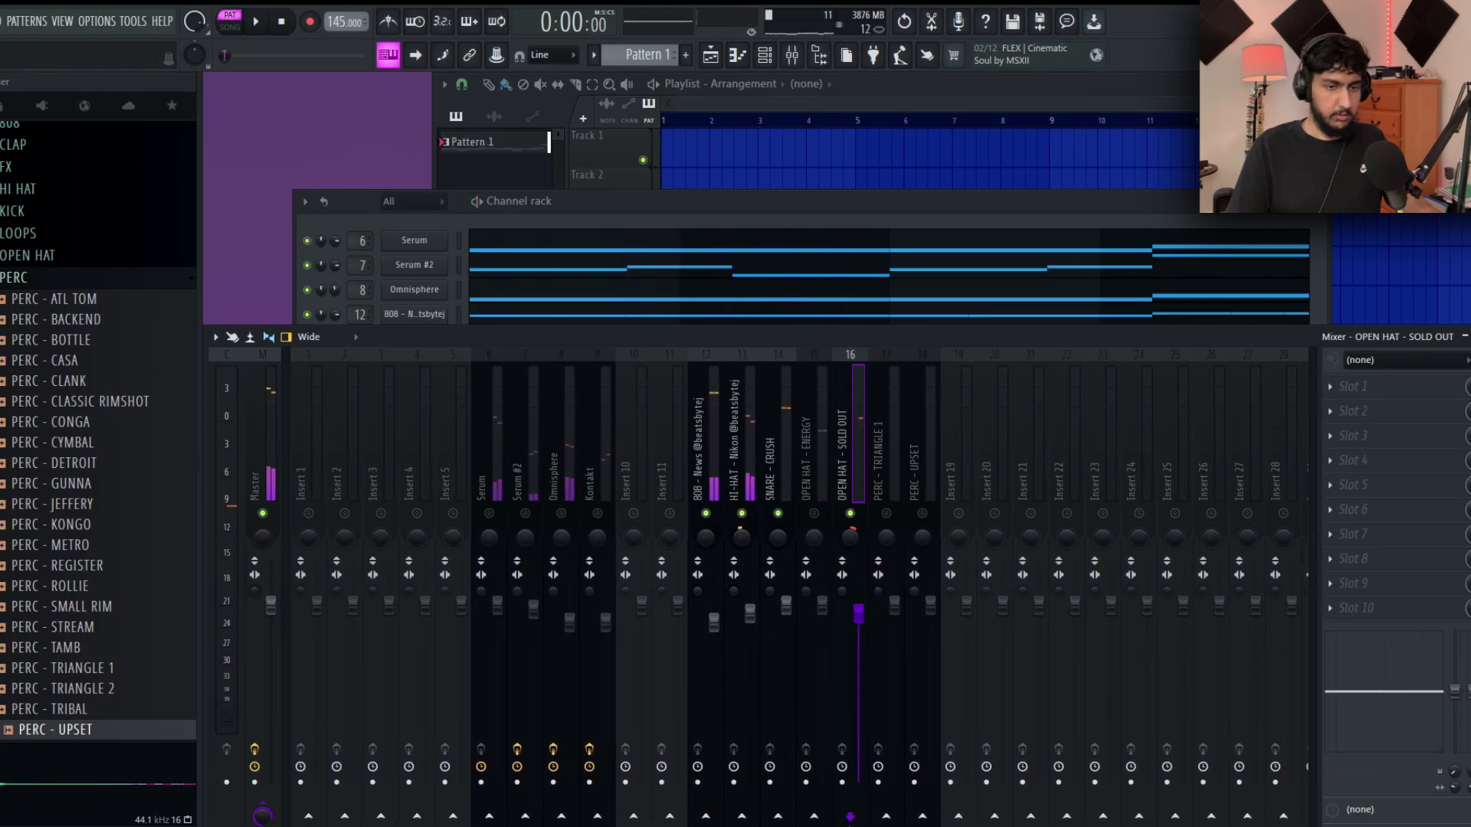
Load Patcher with the 1K AutoPan preset into slot 3 of the OPEN HAT - SOLD OUT track.
click(1356, 435)
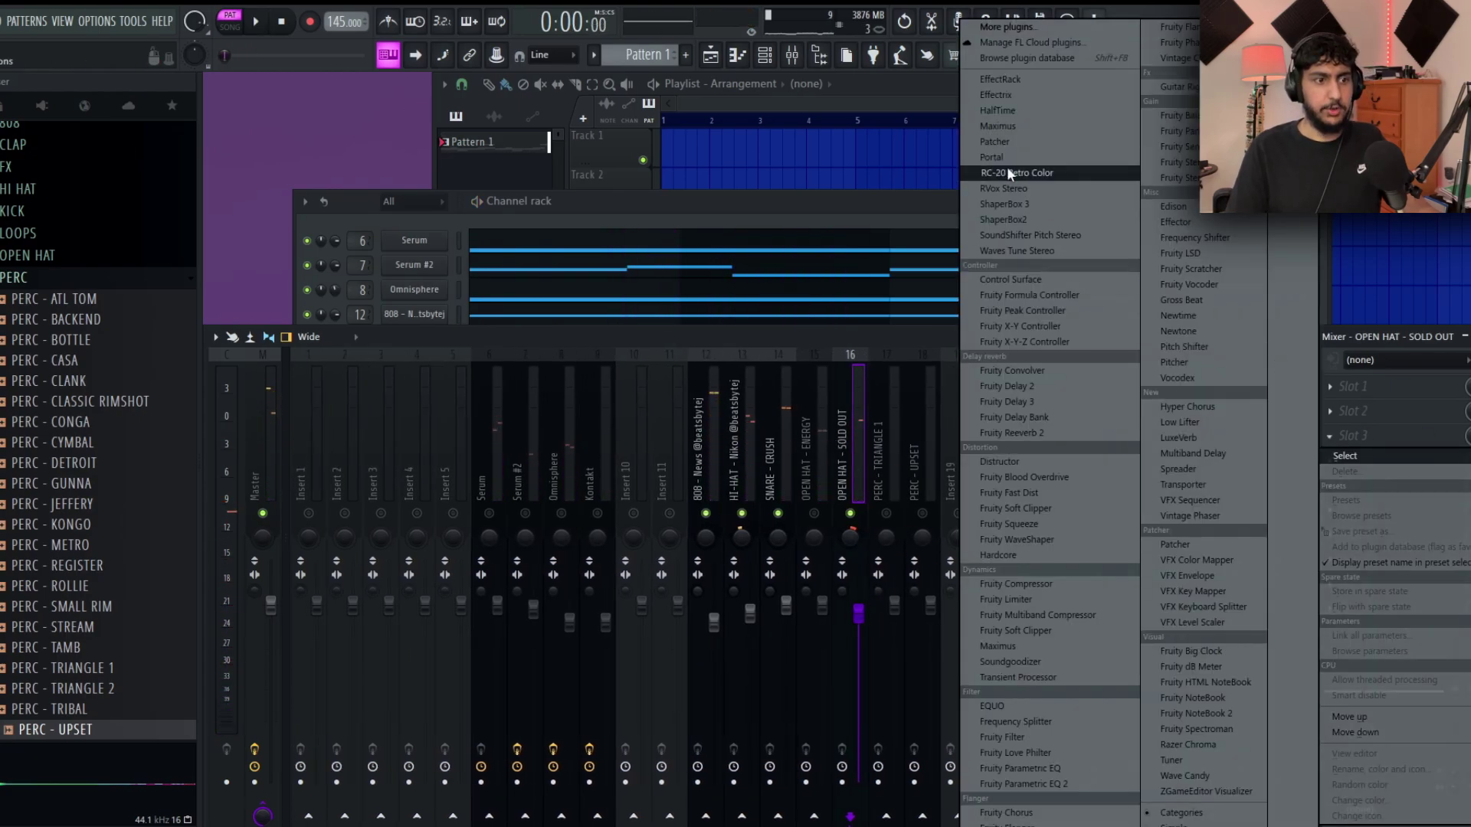
click(1040, 127)
click(1348, 435)
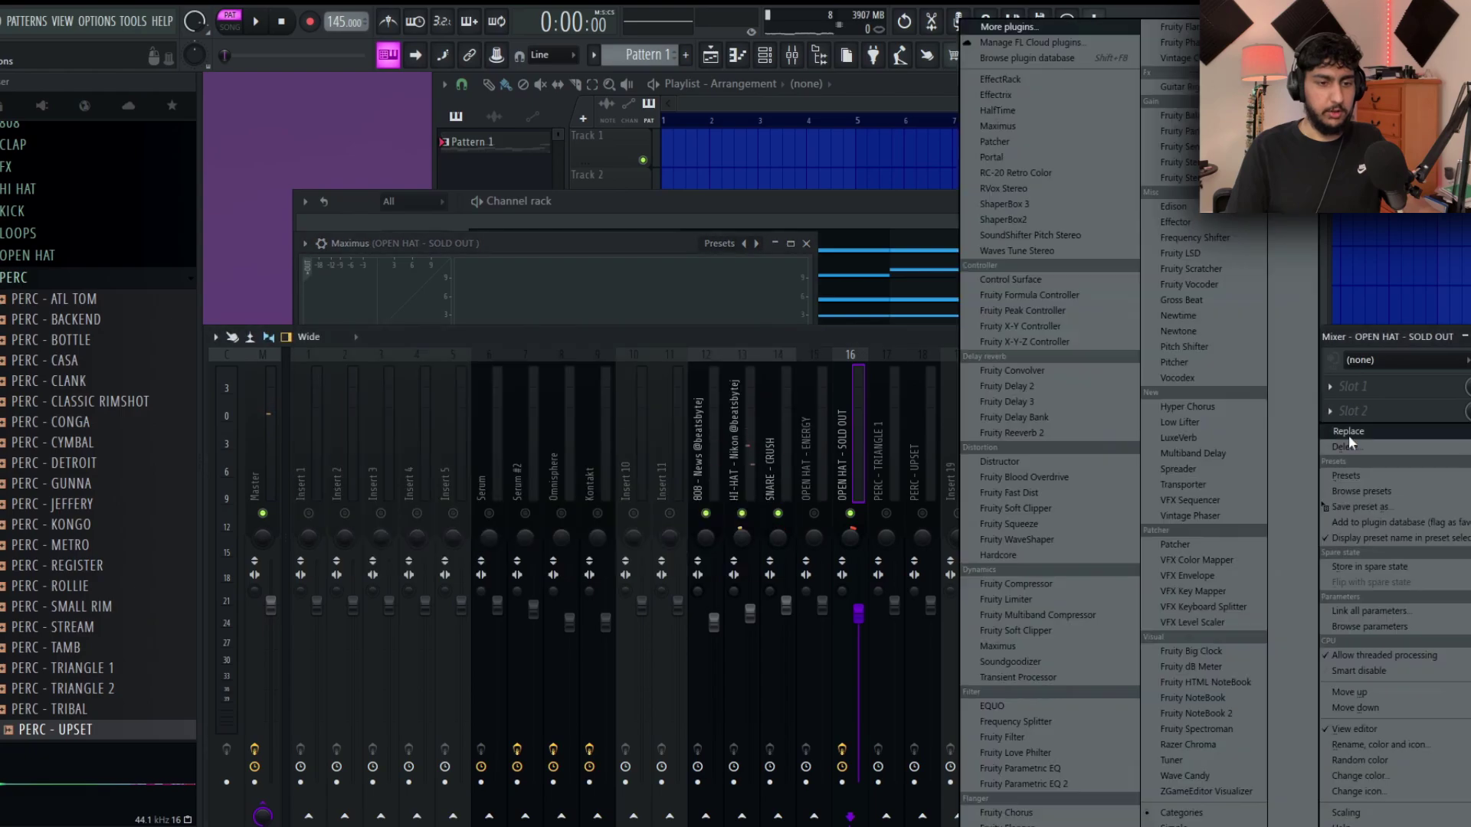
click(995, 143)
click(697, 245)
click(702, 470)
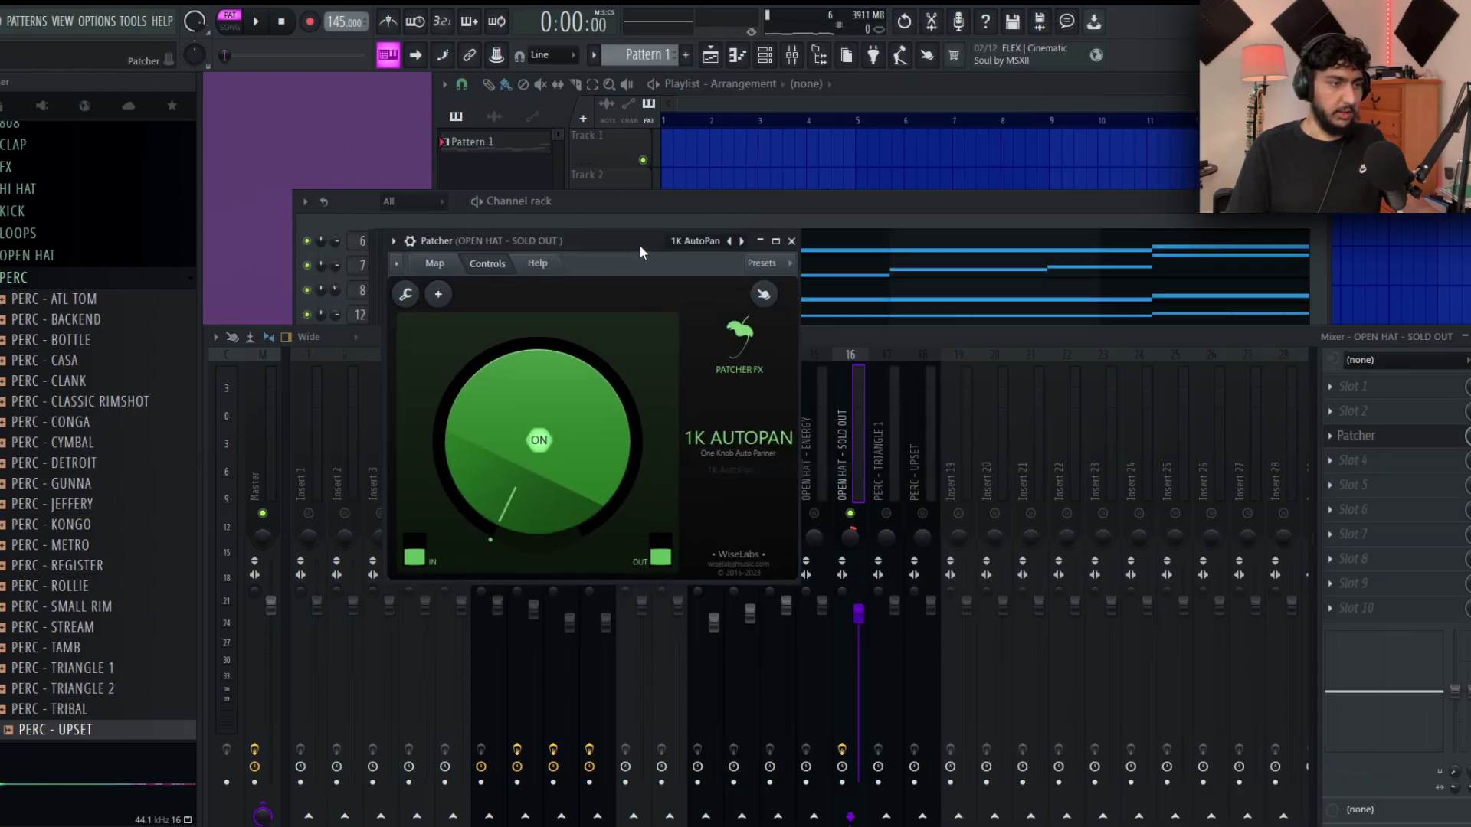
Adjust the 1K AutoPan knob by ear to a moderate amount while the beat plays and close Patcher.
drag(581, 246, 1173, 242)
drag(996, 446, 987, 431)
key(space)
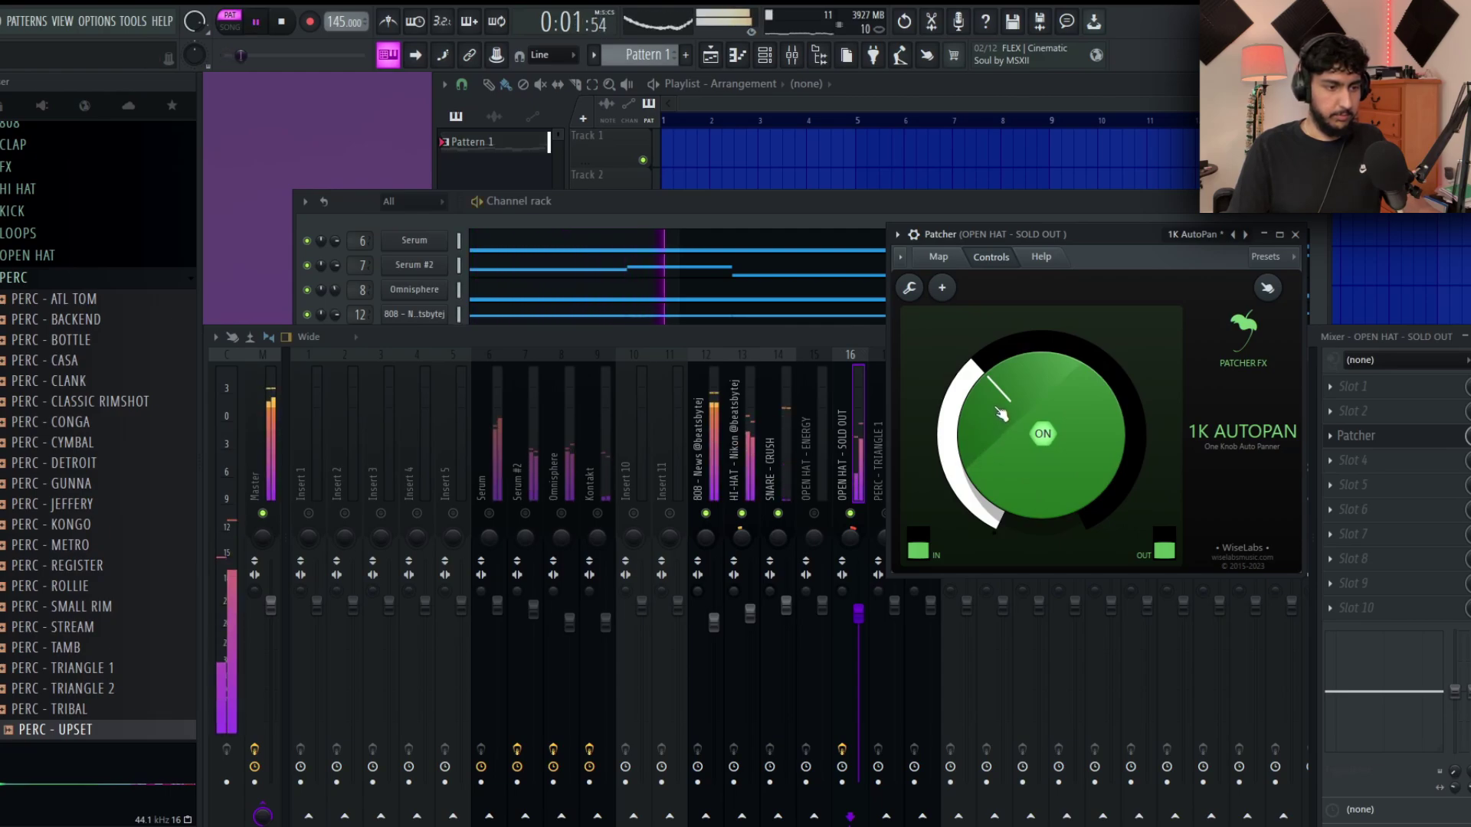
drag(996, 422, 1003, 413)
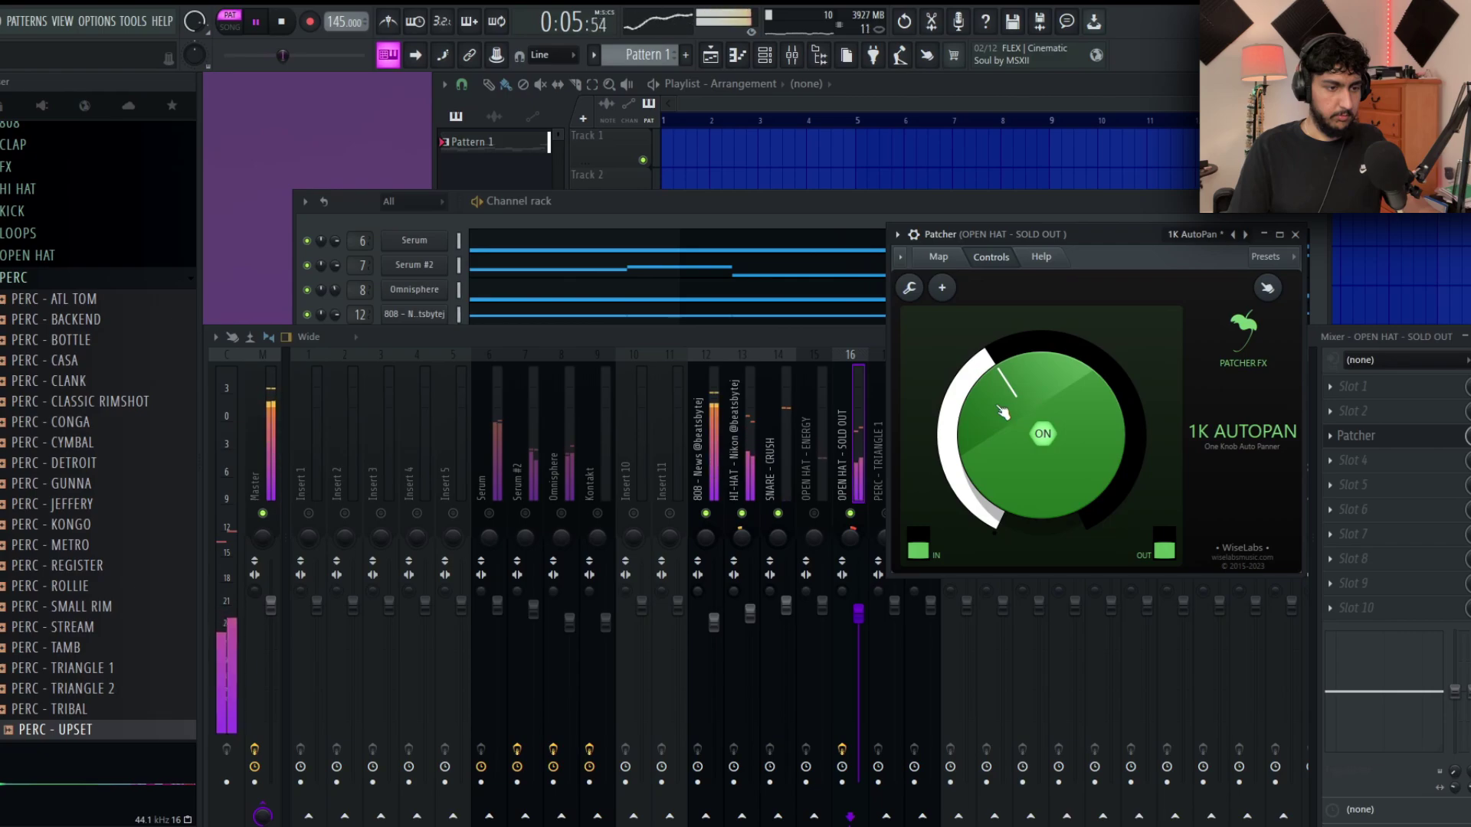
drag(1006, 412, 1006, 441)
drag(1094, 237, 1044, 262)
click(1245, 259)
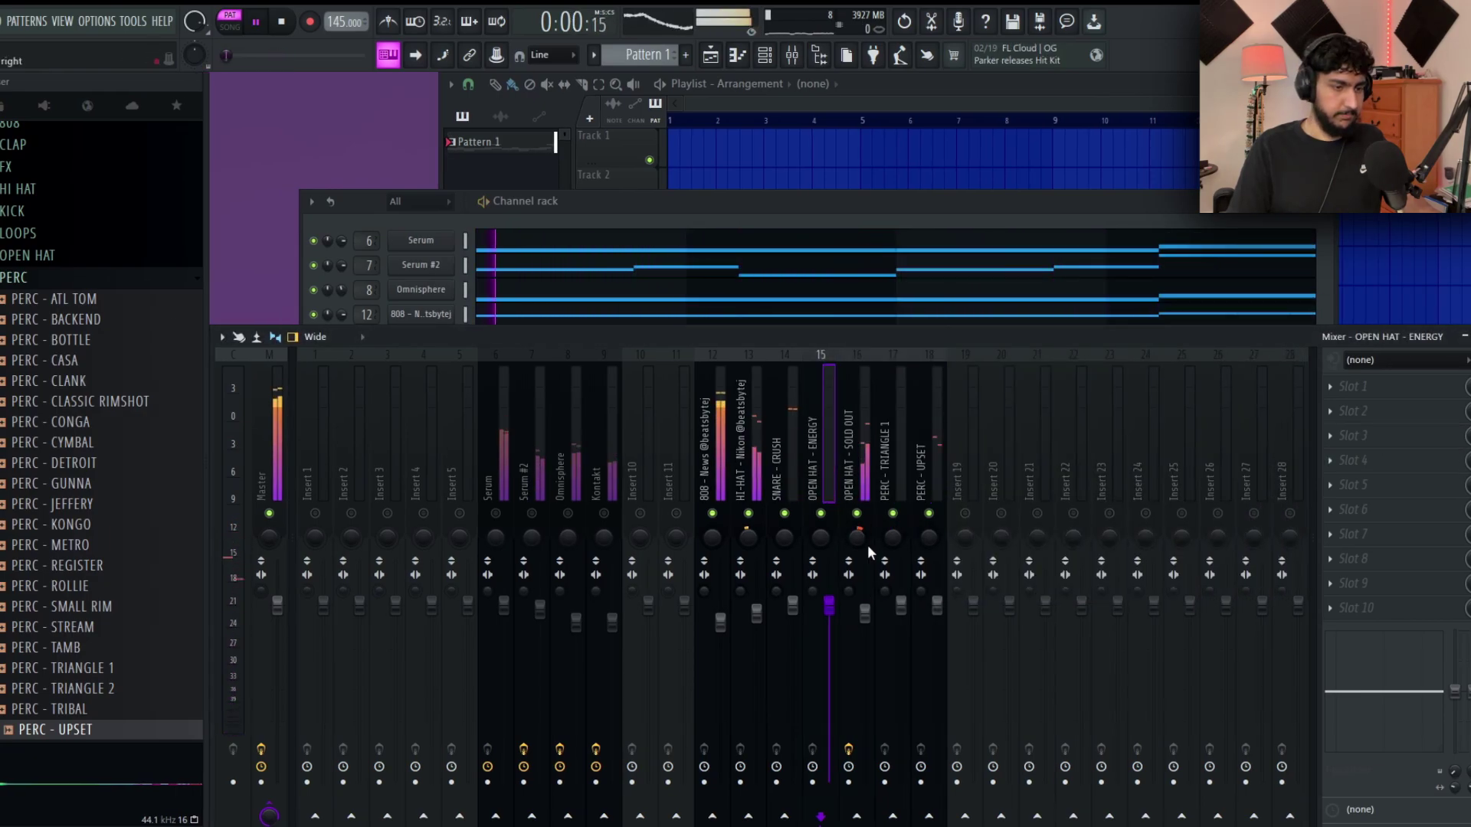
Mute the PERC - UPSET track, and pan OPEN HAT - ENERGY slightly left with its fader lowered.
click(930, 512)
drag(823, 534, 823, 548)
drag(829, 613, 829, 626)
click(895, 490)
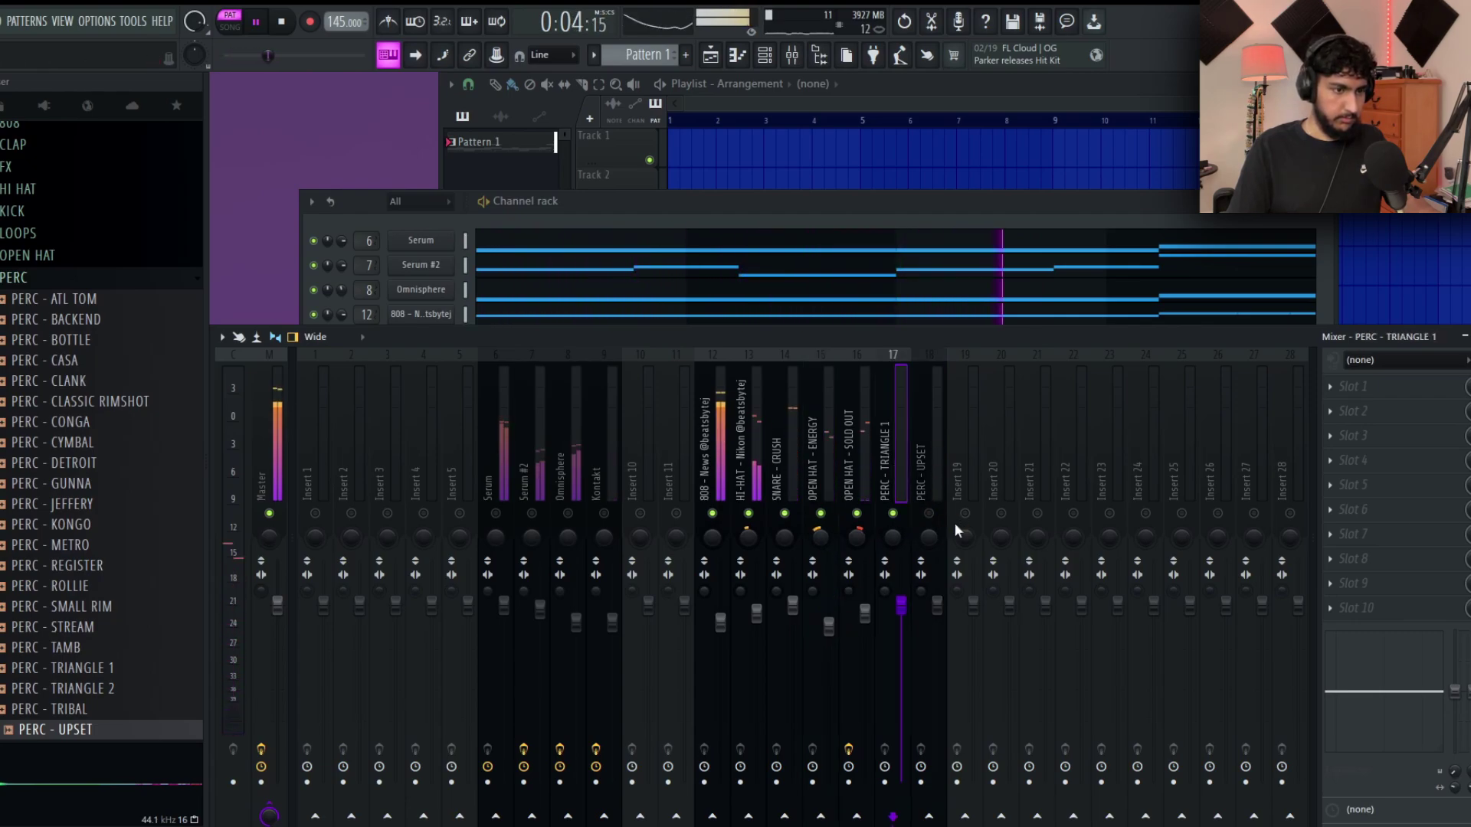
Unmute the PERC - UPSET track and pan it slightly right, and lower the PERC - TRIANGLE 1 fader.
click(930, 513)
click(932, 487)
drag(930, 538, 931, 527)
click(896, 613)
click(927, 532)
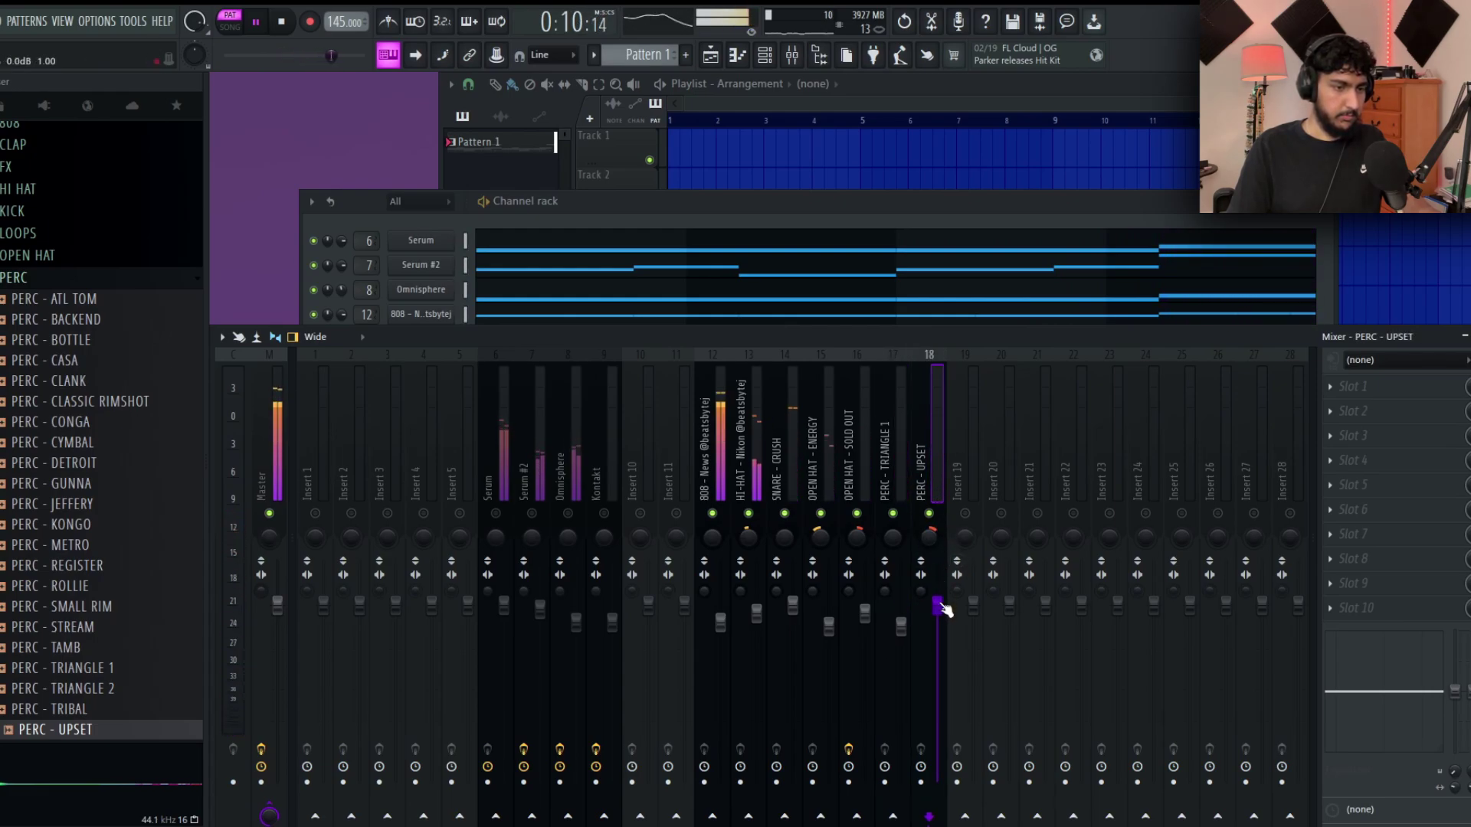
Lower the OPEN HAT - SOLD OUT fader slightly by ear while the beat plays.
drag(801, 330, 801, 525)
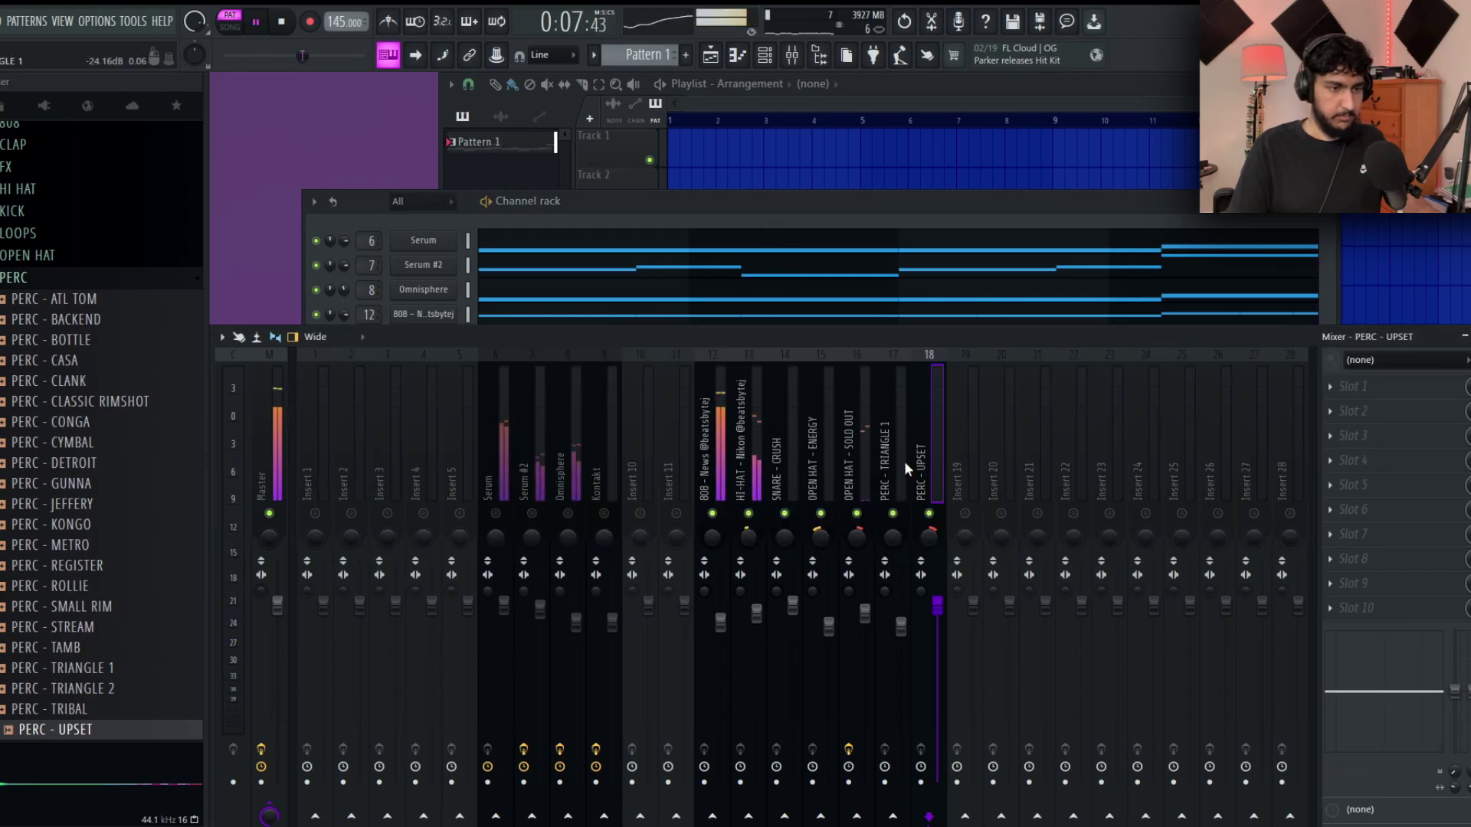
click(900, 465)
click(862, 489)
click(930, 548)
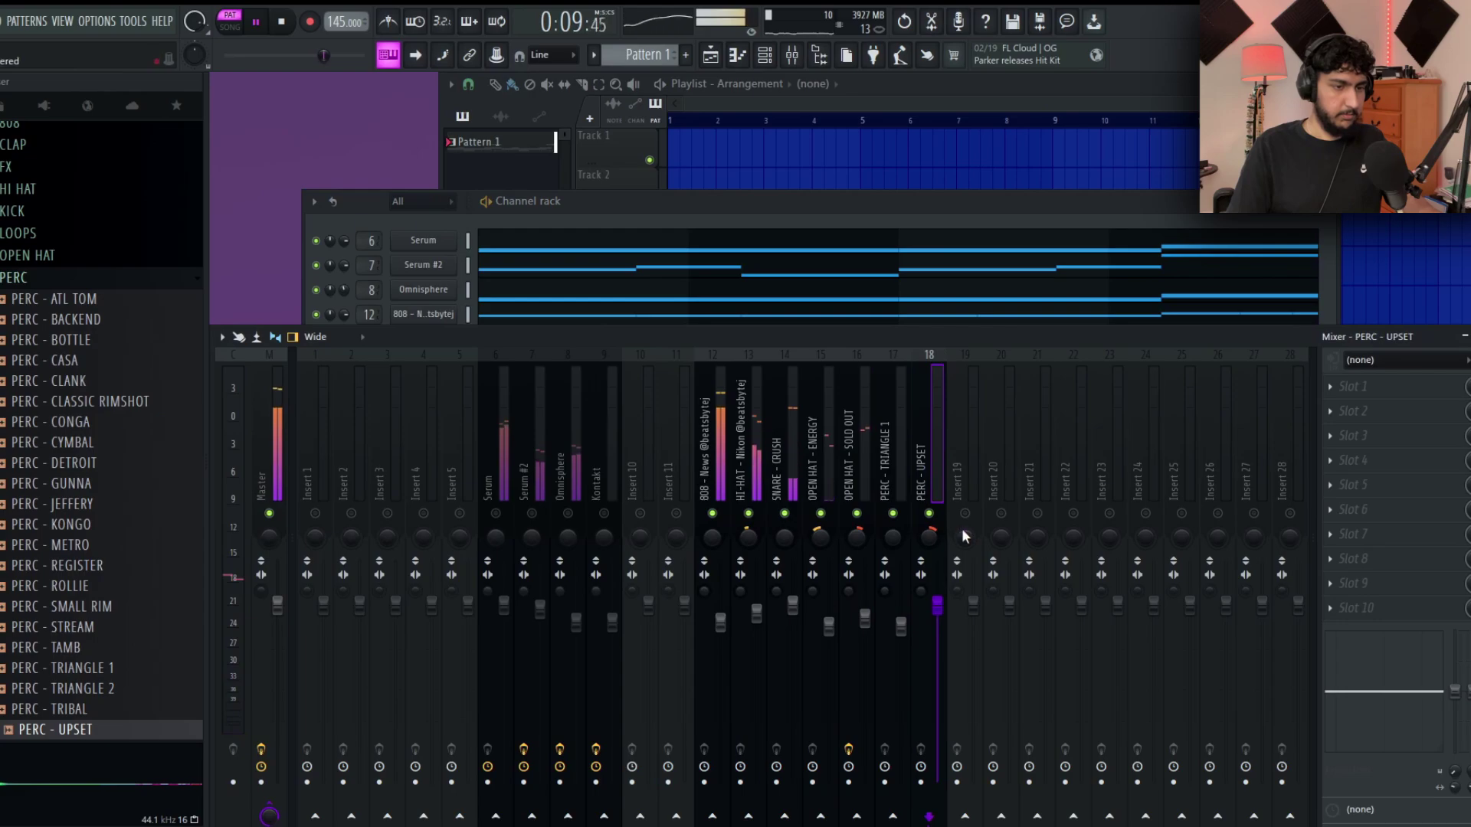
Solo the Serum track, lower its fader, and bring all the other tracks back in.
click(508, 515)
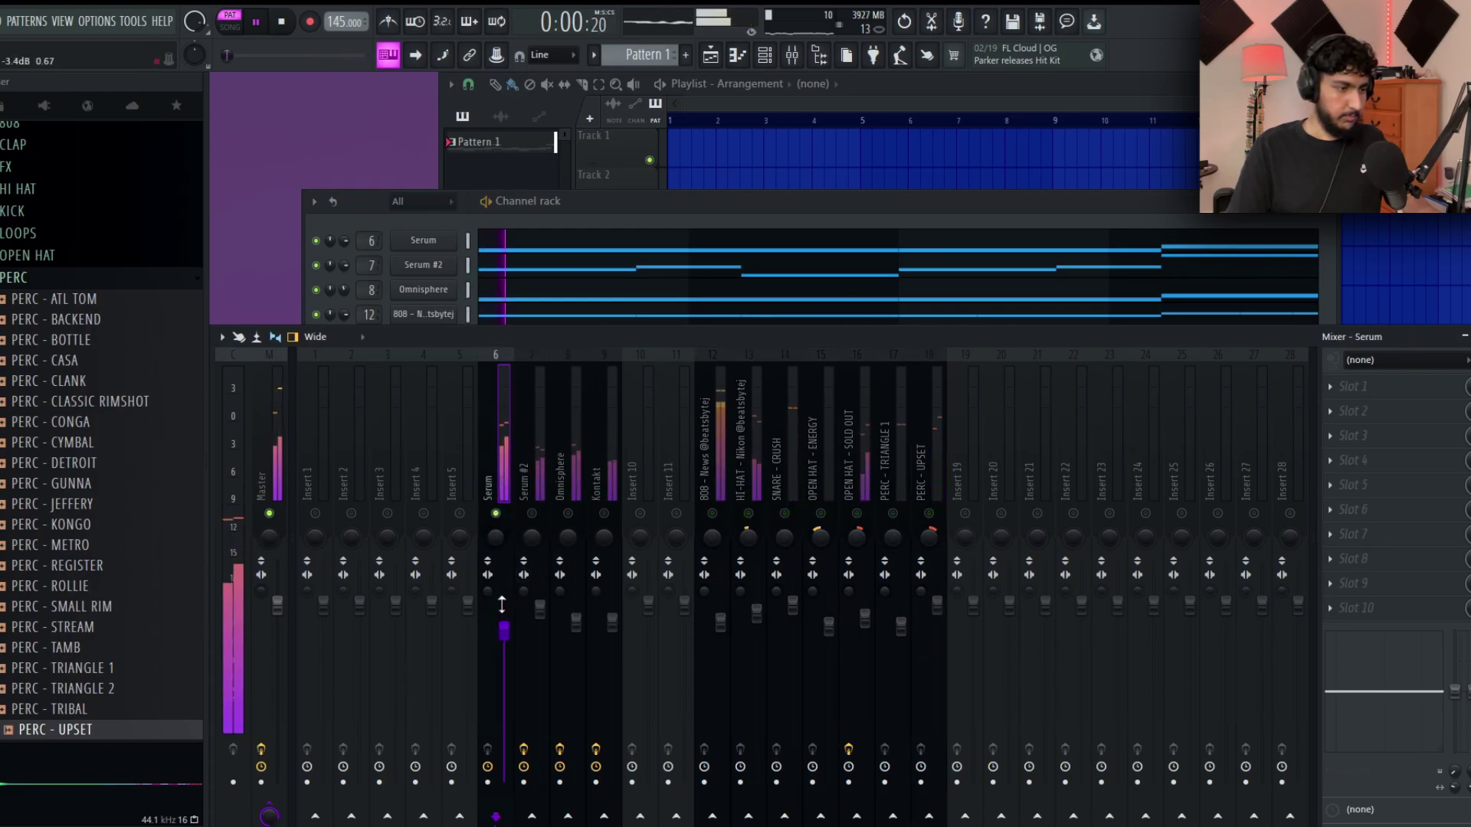
click(568, 514)
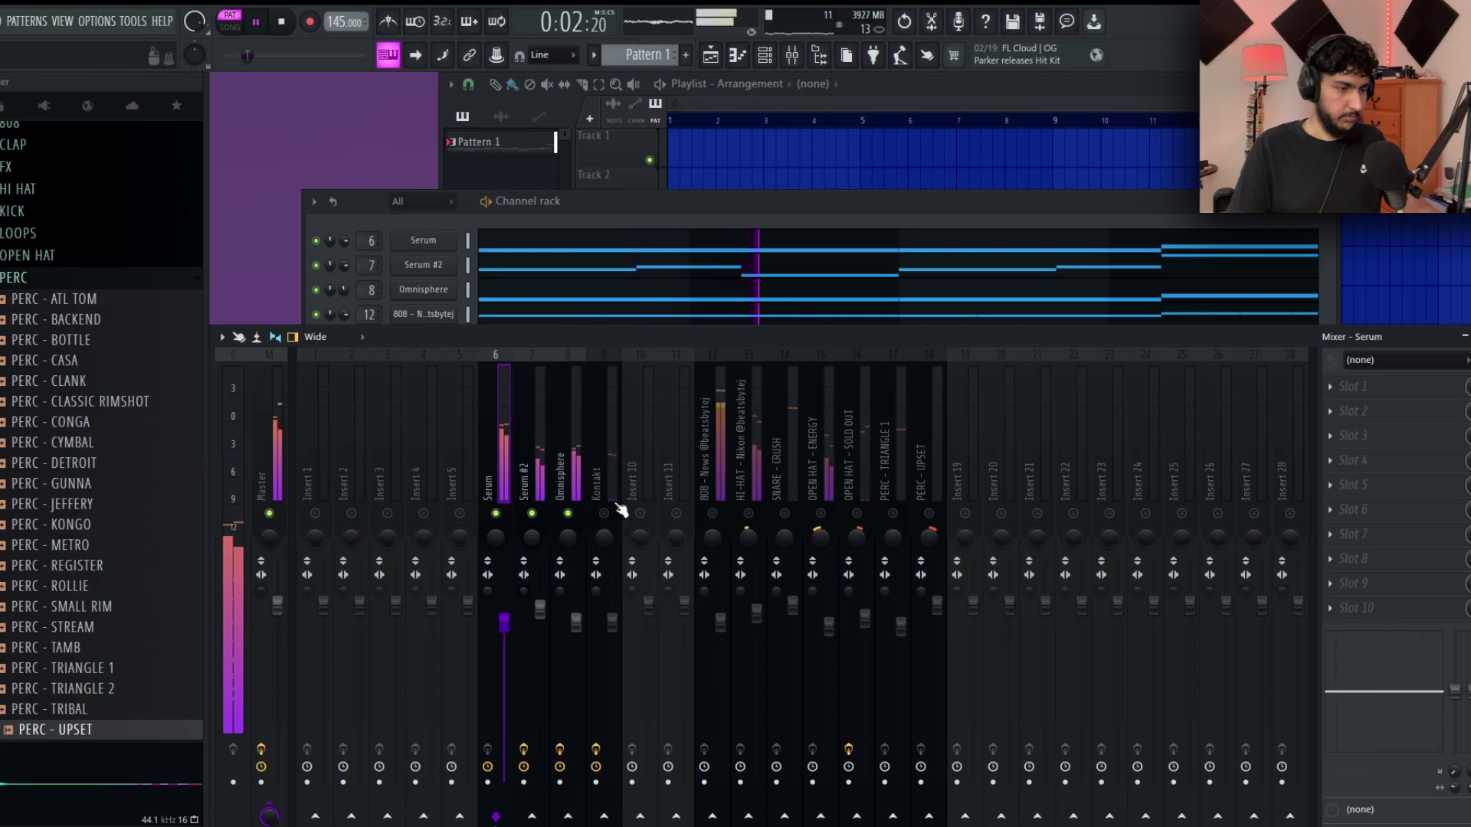
click(705, 515)
click(495, 513)
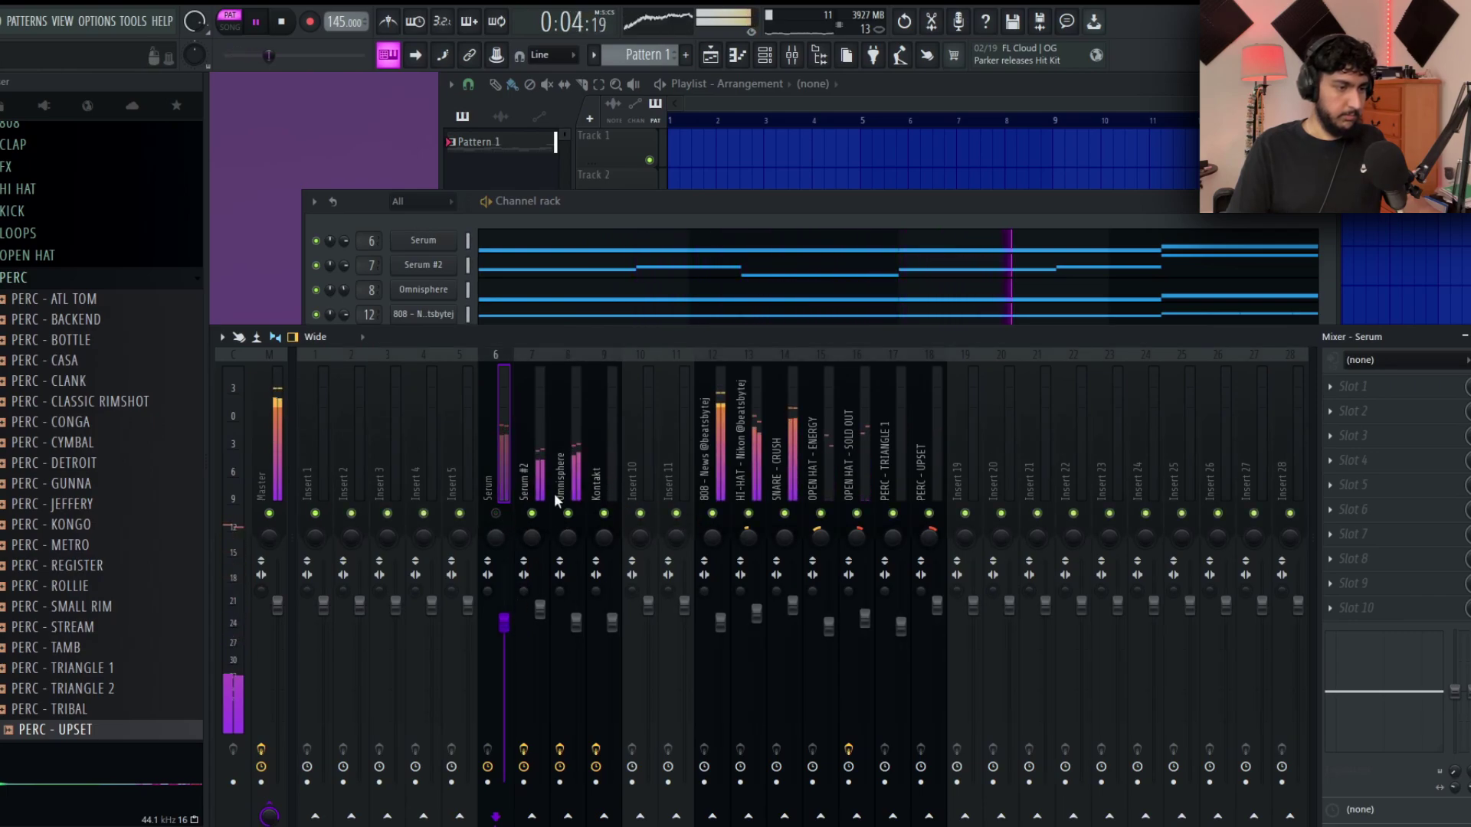
click(496, 513)
Load Fruity Parametric EQ into slot 5 of the Master track and boost the 250 and 8000 bands slightly.
click(278, 439)
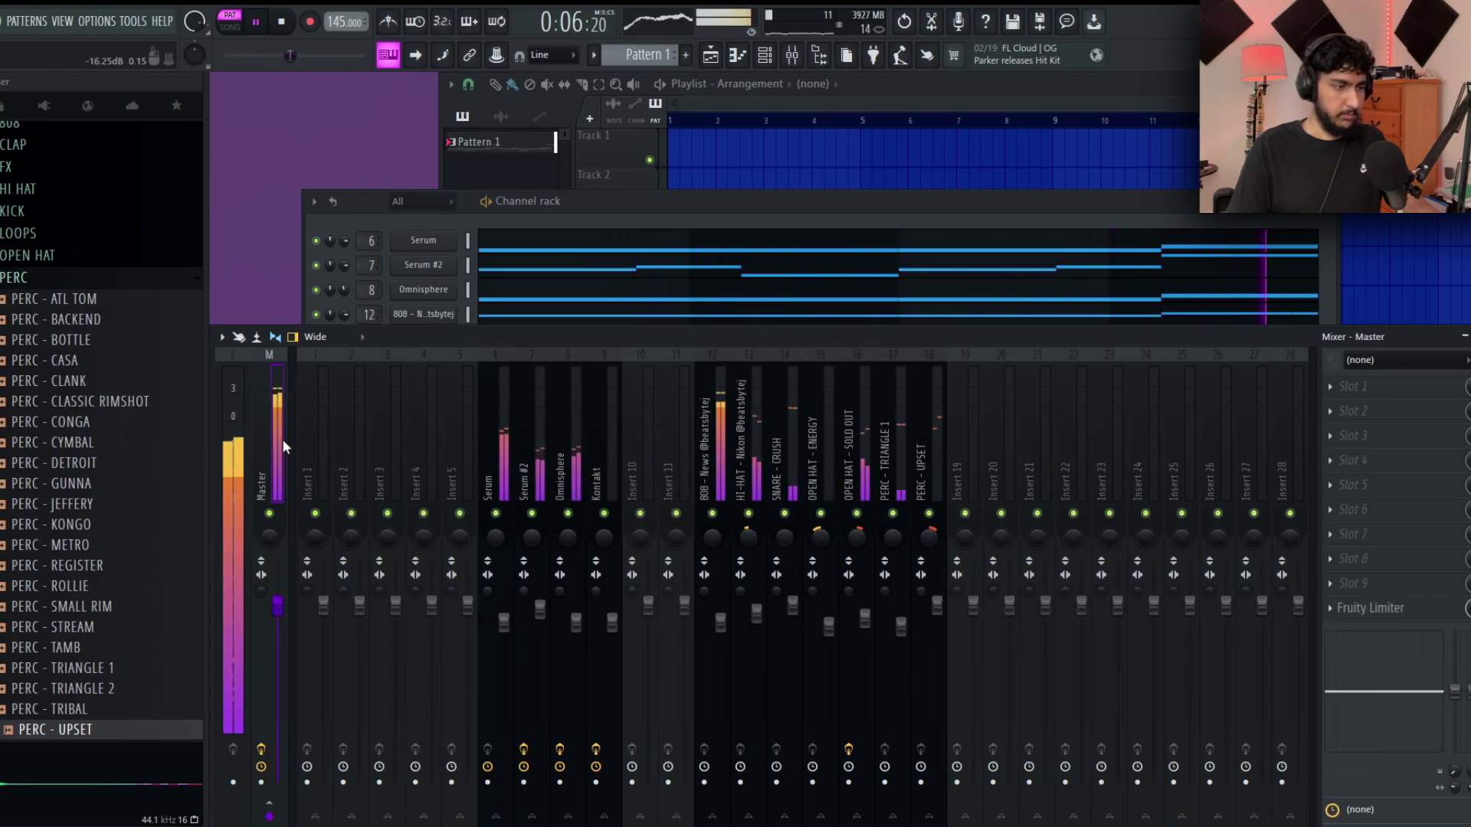
click(1332, 606)
mouse_move(1352, 469)
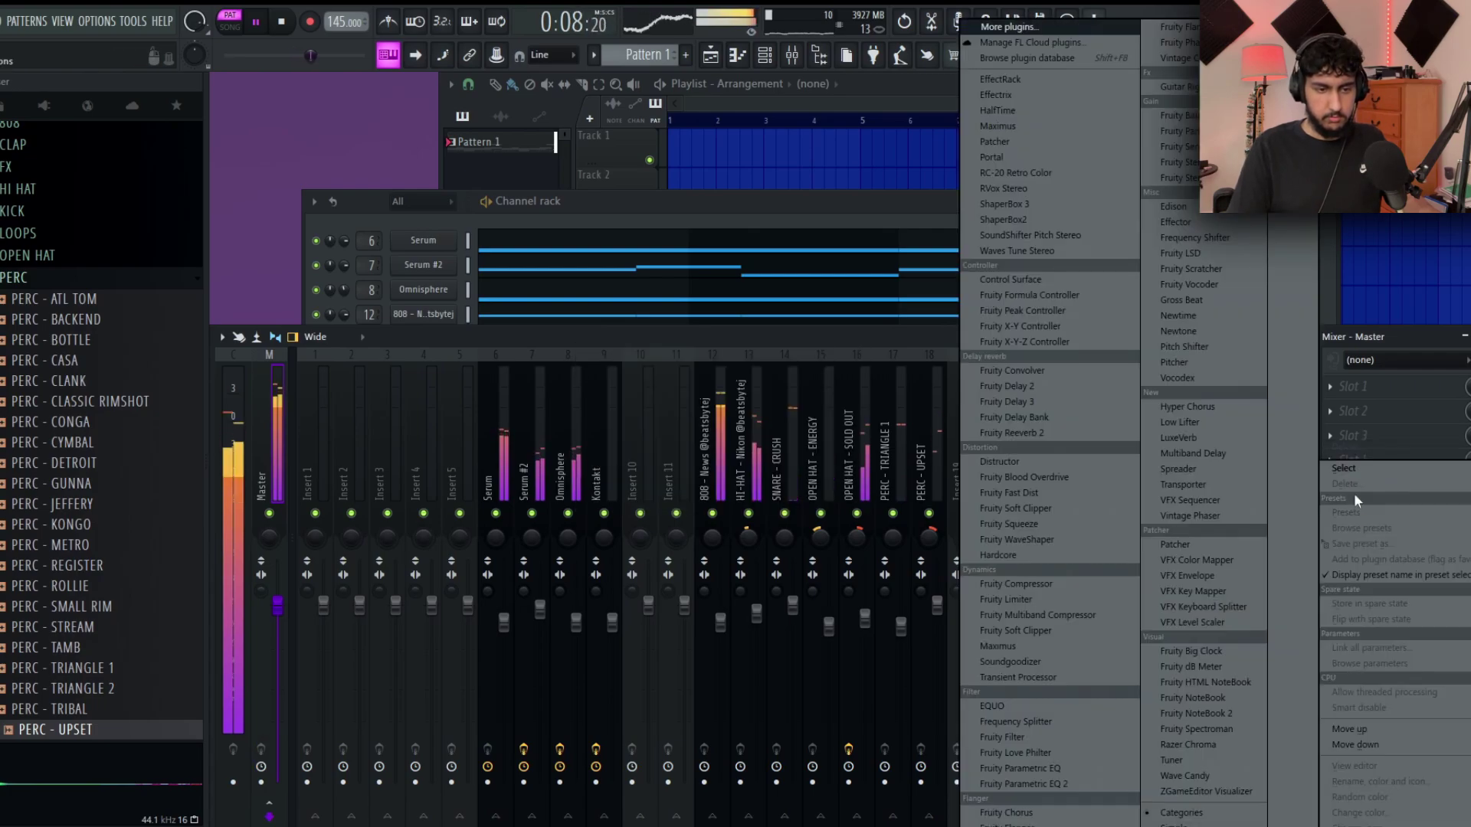
click(1062, 769)
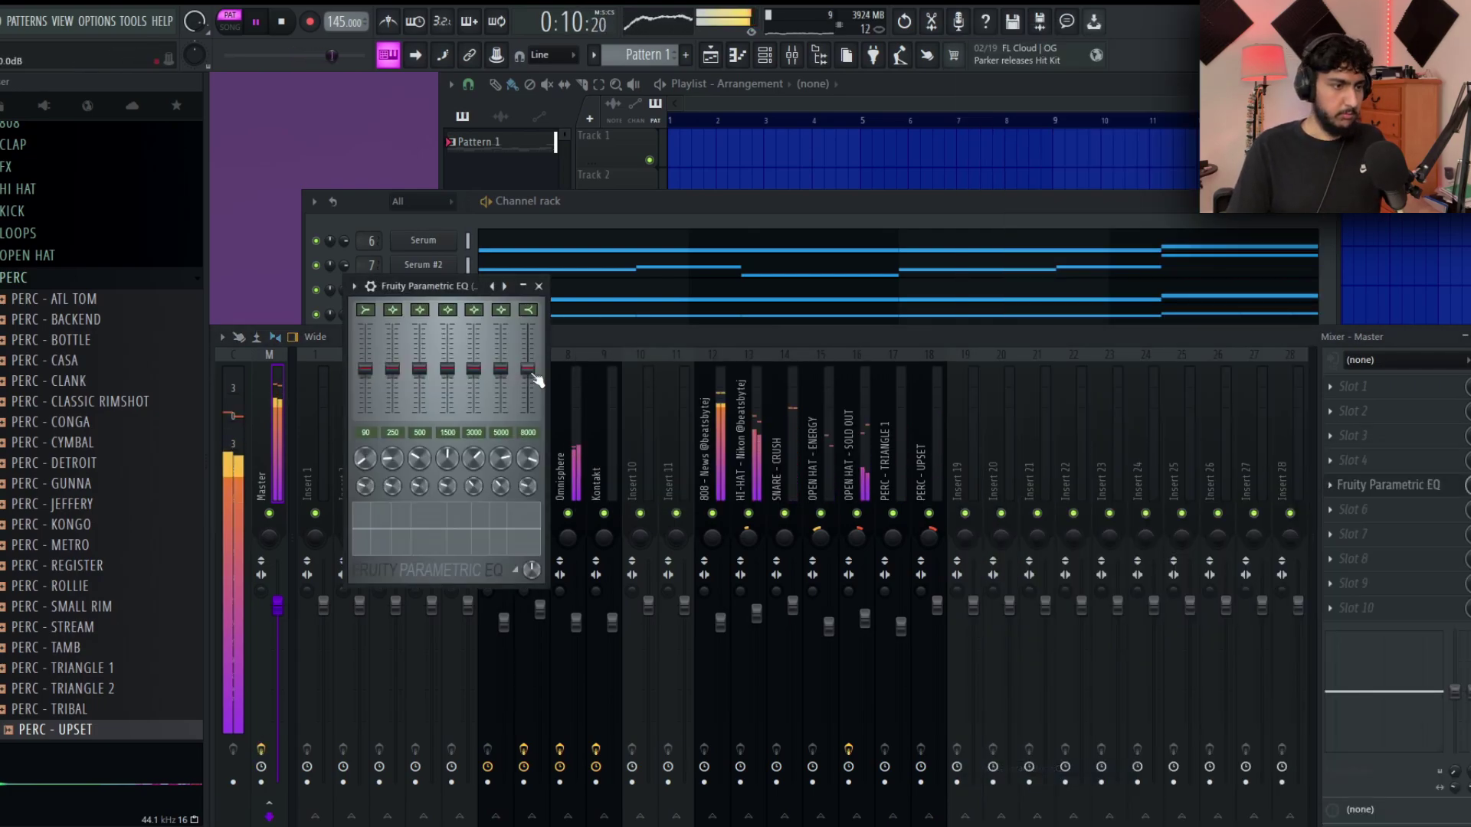
scroll(393, 378, up, 1)
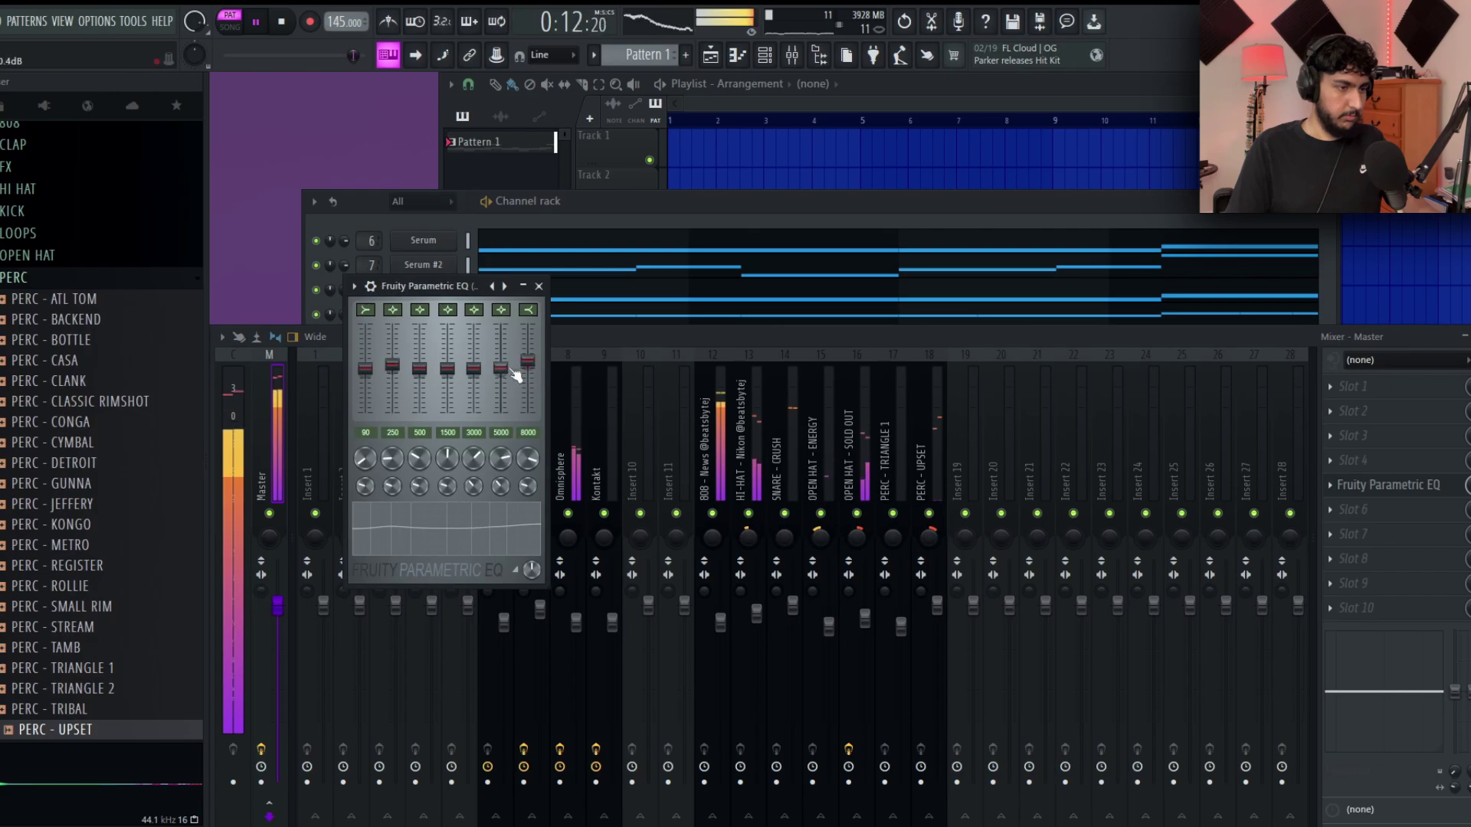
click(538, 286)
Load Maximus into slot 6 of the Master track with the Master aid 1 preset.
click(1332, 508)
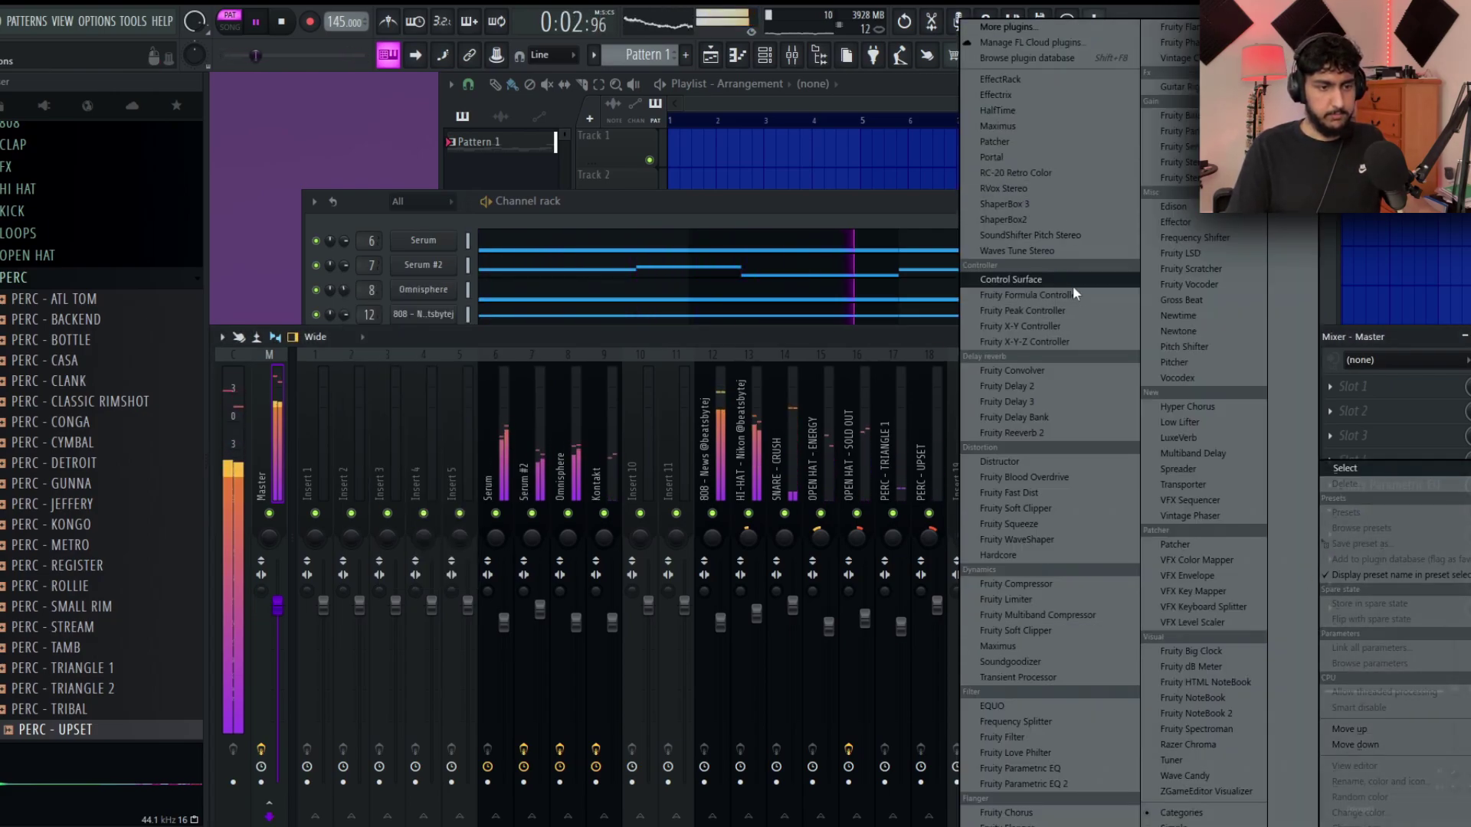
click(1028, 127)
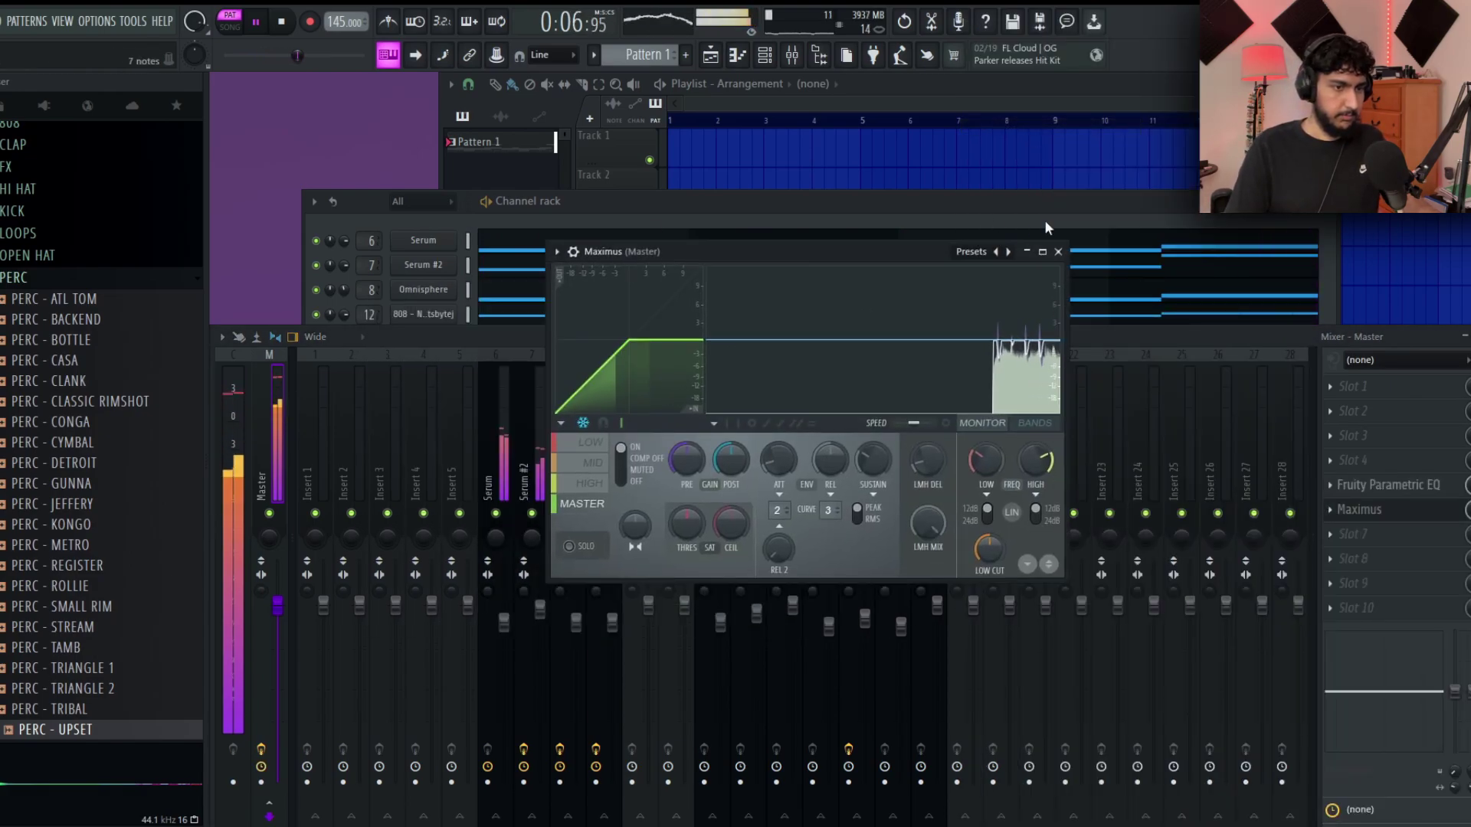
click(968, 252)
click(1019, 513)
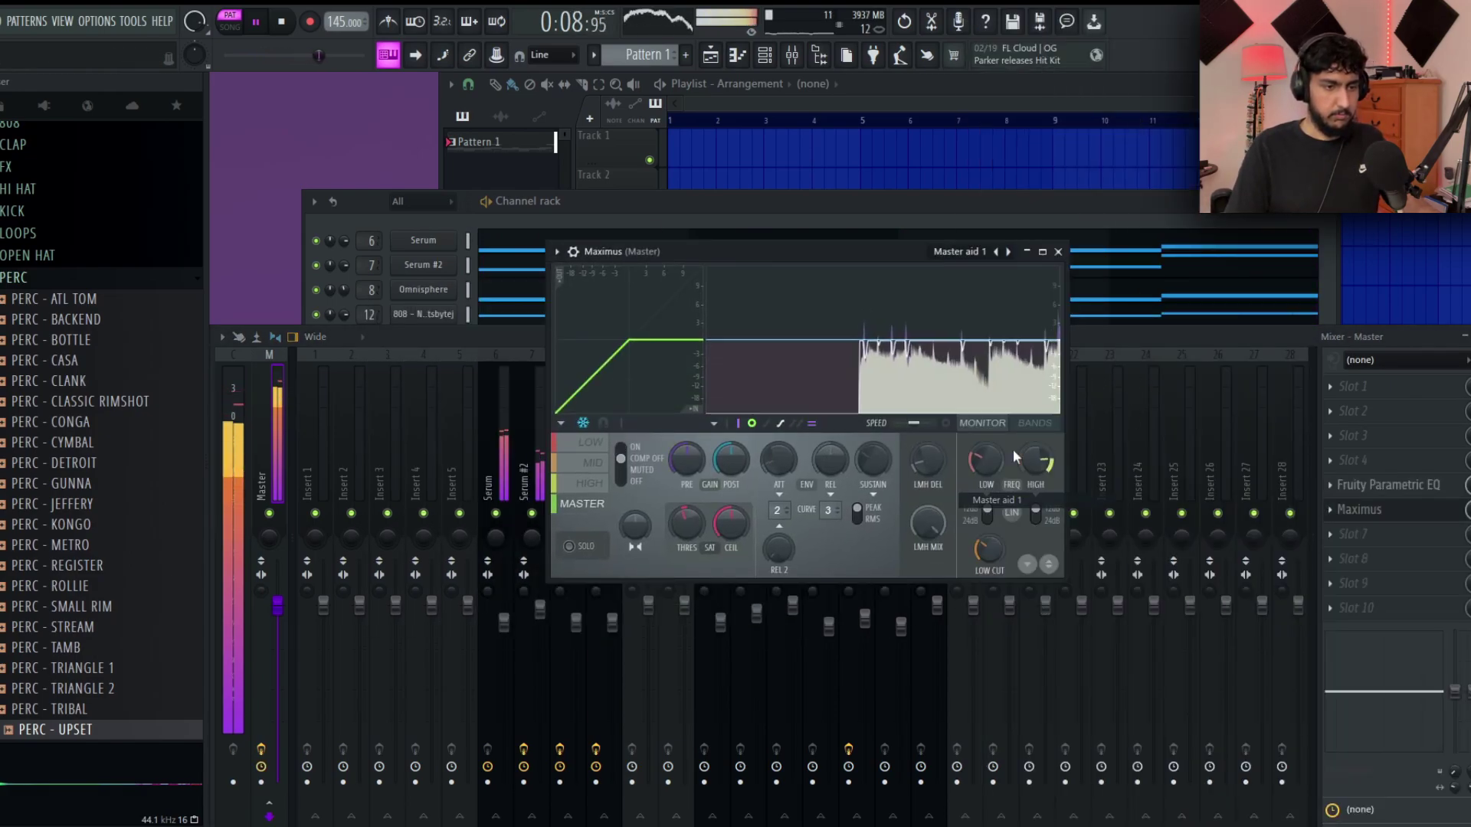
Lower the low, mid and high band levels in Maximus by ear and close the plugin.
click(1034, 423)
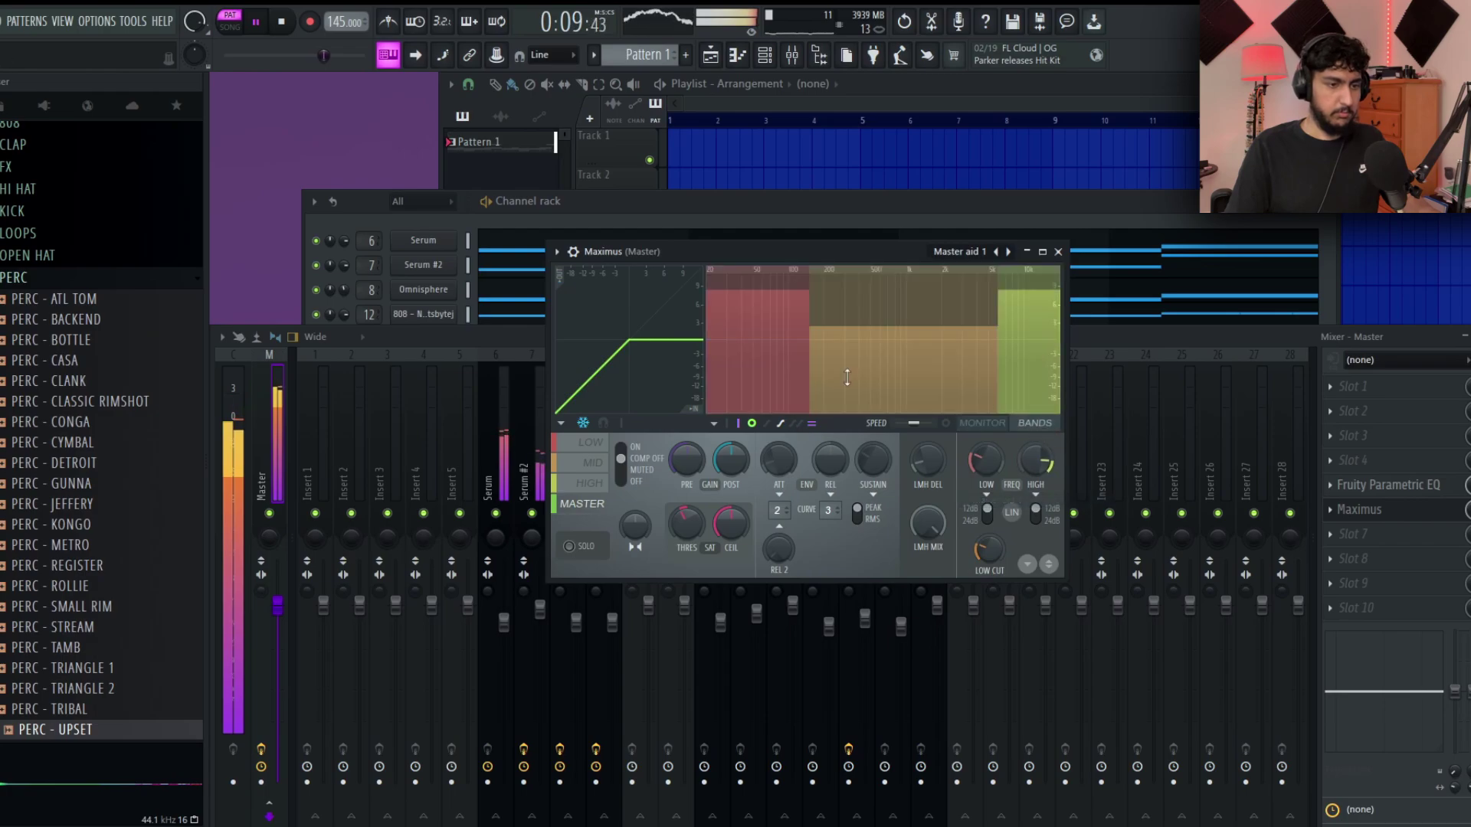
click(1056, 298)
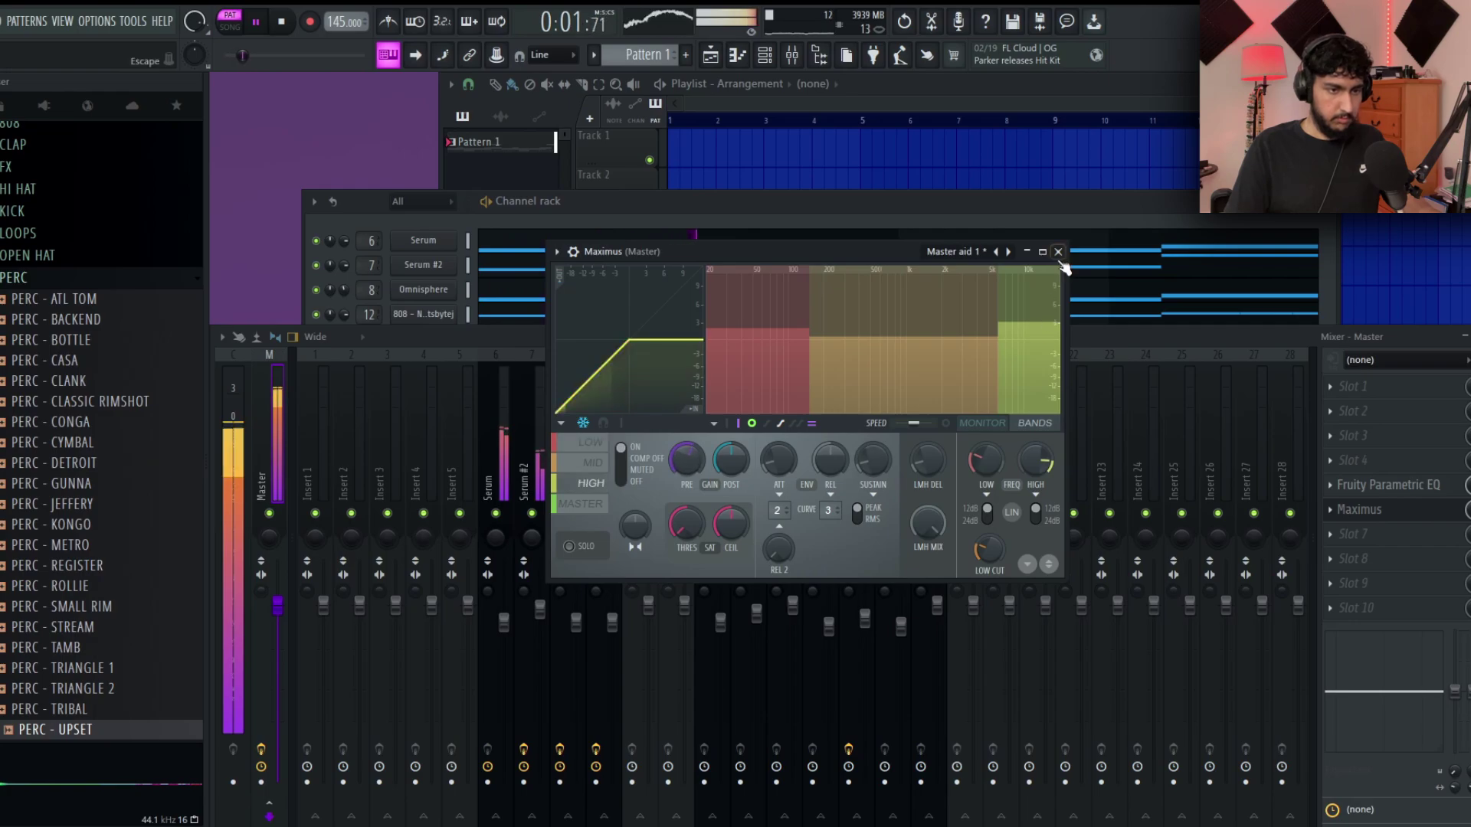
drag(775, 337, 774, 341)
drag(1017, 338, 1017, 341)
drag(775, 338, 774, 343)
drag(881, 339, 881, 343)
drag(775, 331, 775, 333)
drag(1017, 323, 1018, 326)
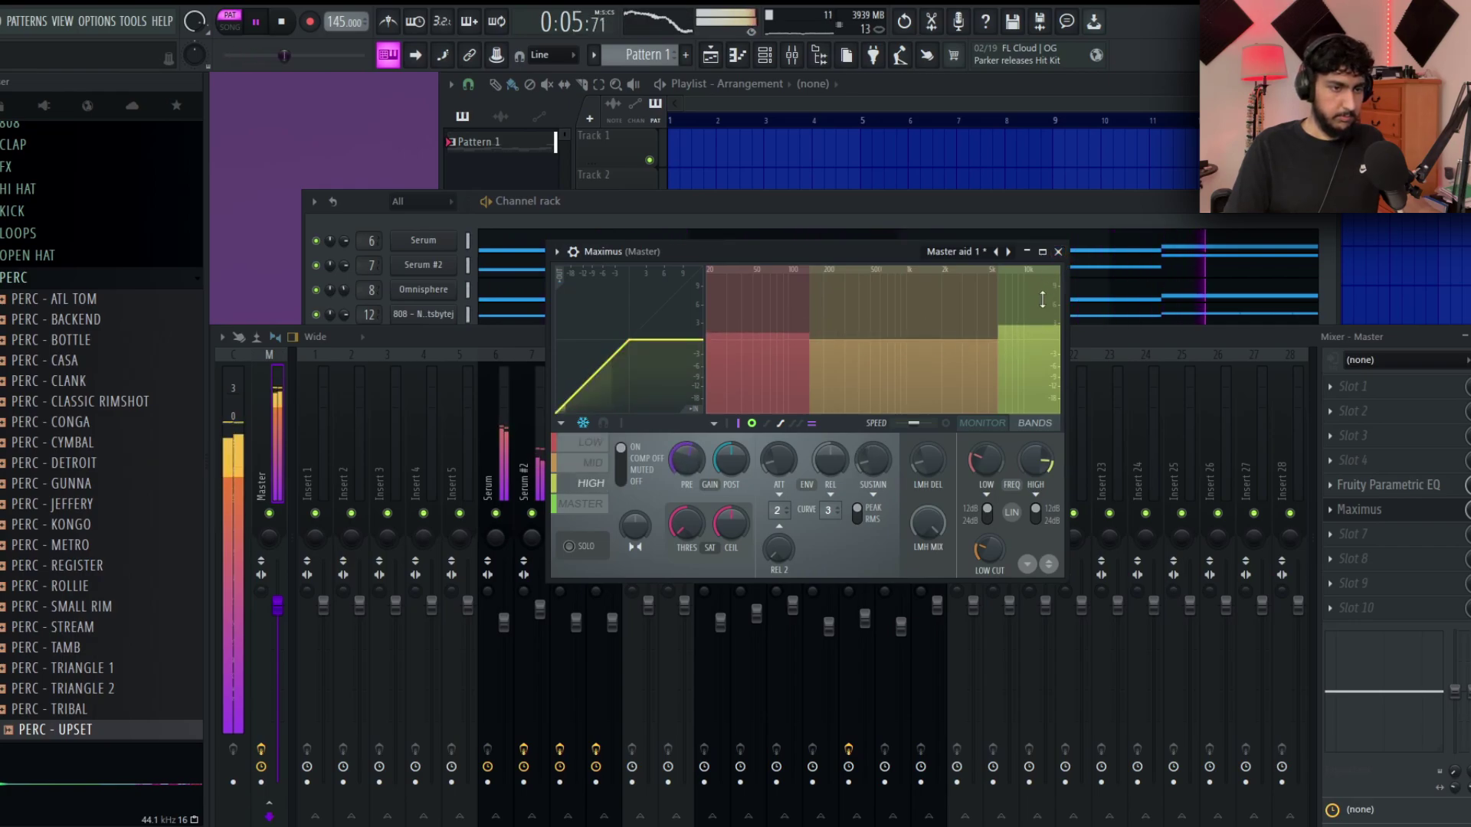
click(1058, 251)
Bring up the playlist and split Pattern 1 by channel.
click(672, 191)
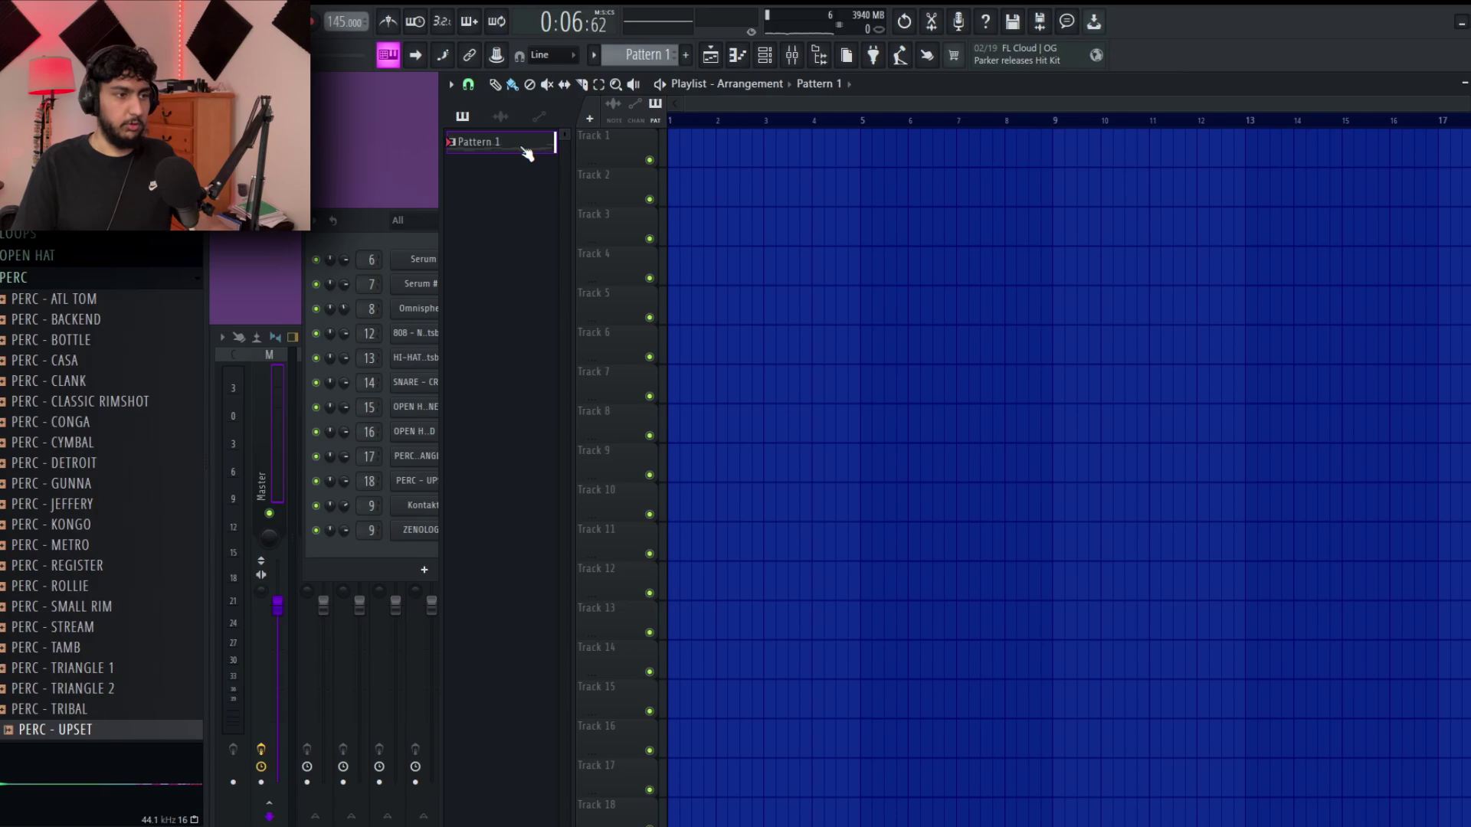
right_click(520, 145)
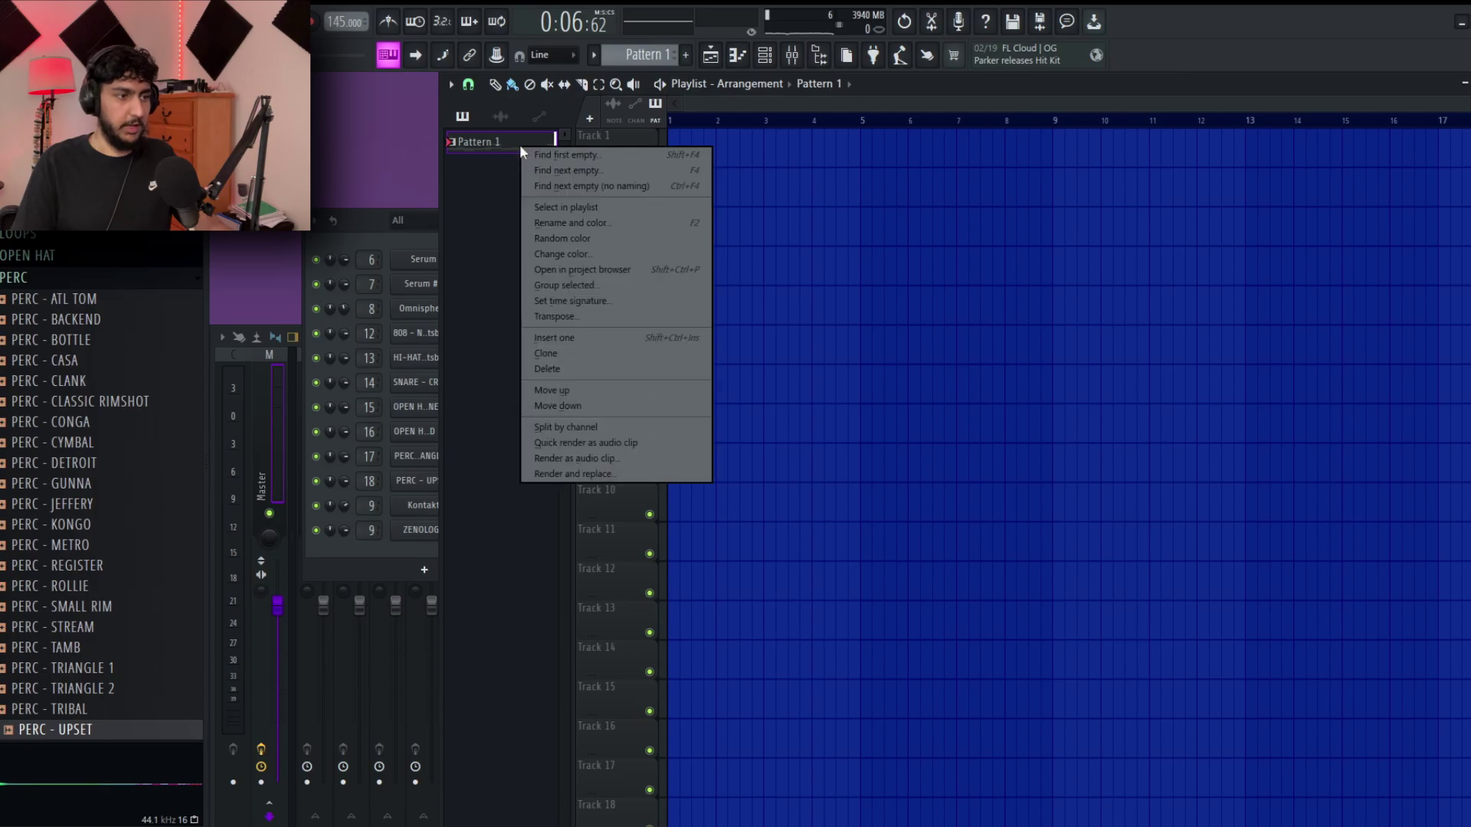
click(587, 428)
Lay out melody clips on tracks 3–6 and drum clips on tracks 8–14, repeating them to bar 17 with Kontakt only at bar 9.
drag(520, 145, 1115, 347)
drag(1291, 641, 669, 327)
drag(1310, 674, 648, 350)
drag(755, 348, 783, 428)
right_click(902, 386)
drag(1061, 676, 664, 341)
key(space)
scroll(1146, 328, down, 3)
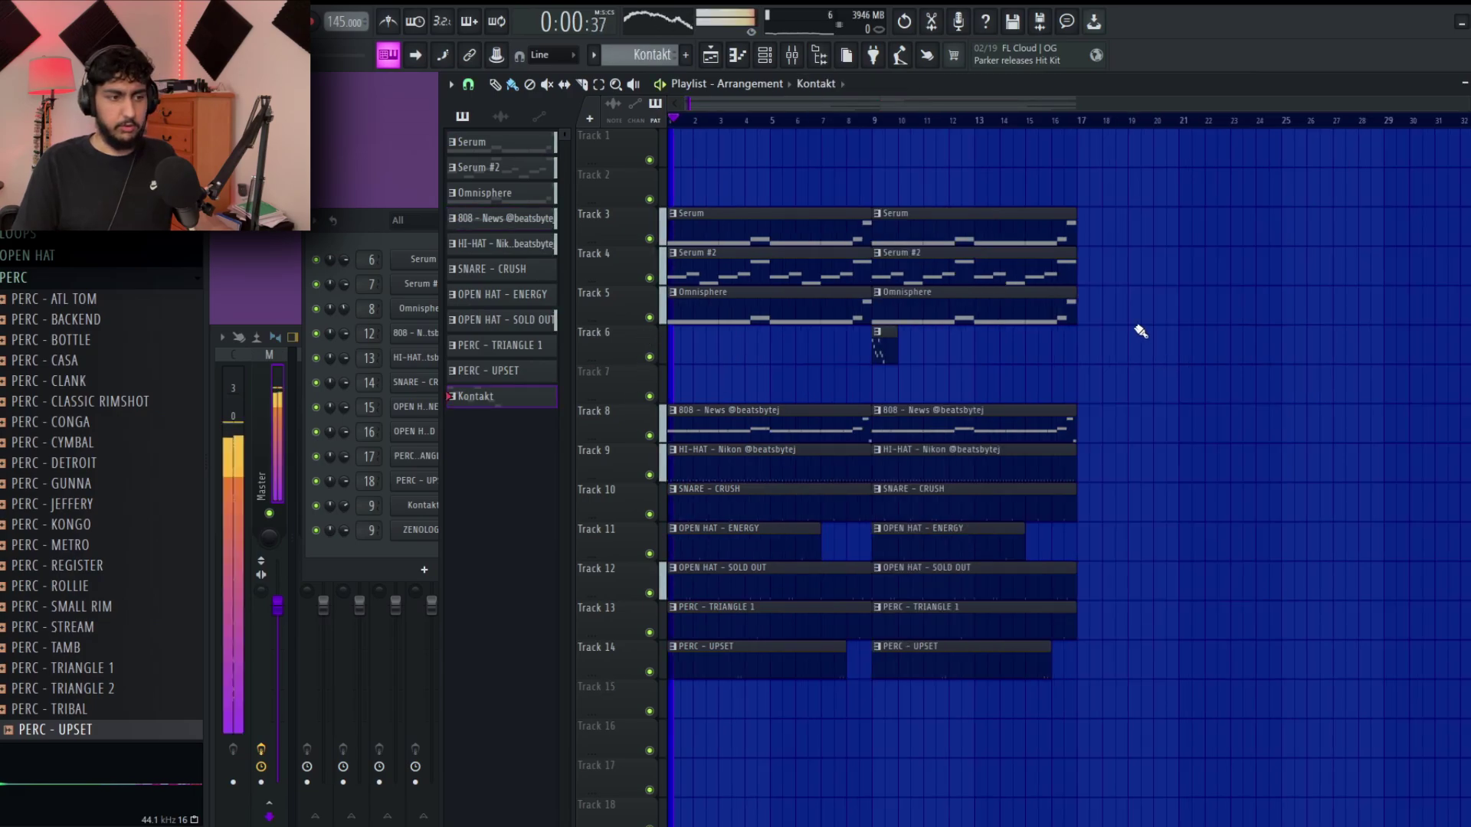
Duplicate the second section's melody and drum clips to bar 17, including the Kontakt clip.
drag(1113, 356, 1063, 209)
key(ctrl+b)
drag(975, 350, 1093, 332)
drag(1111, 686, 990, 405)
key(ctrl+b)
ctrl+click(936, 354)
scroll(930, 352, down, 1)
scroll(934, 330, down, 3)
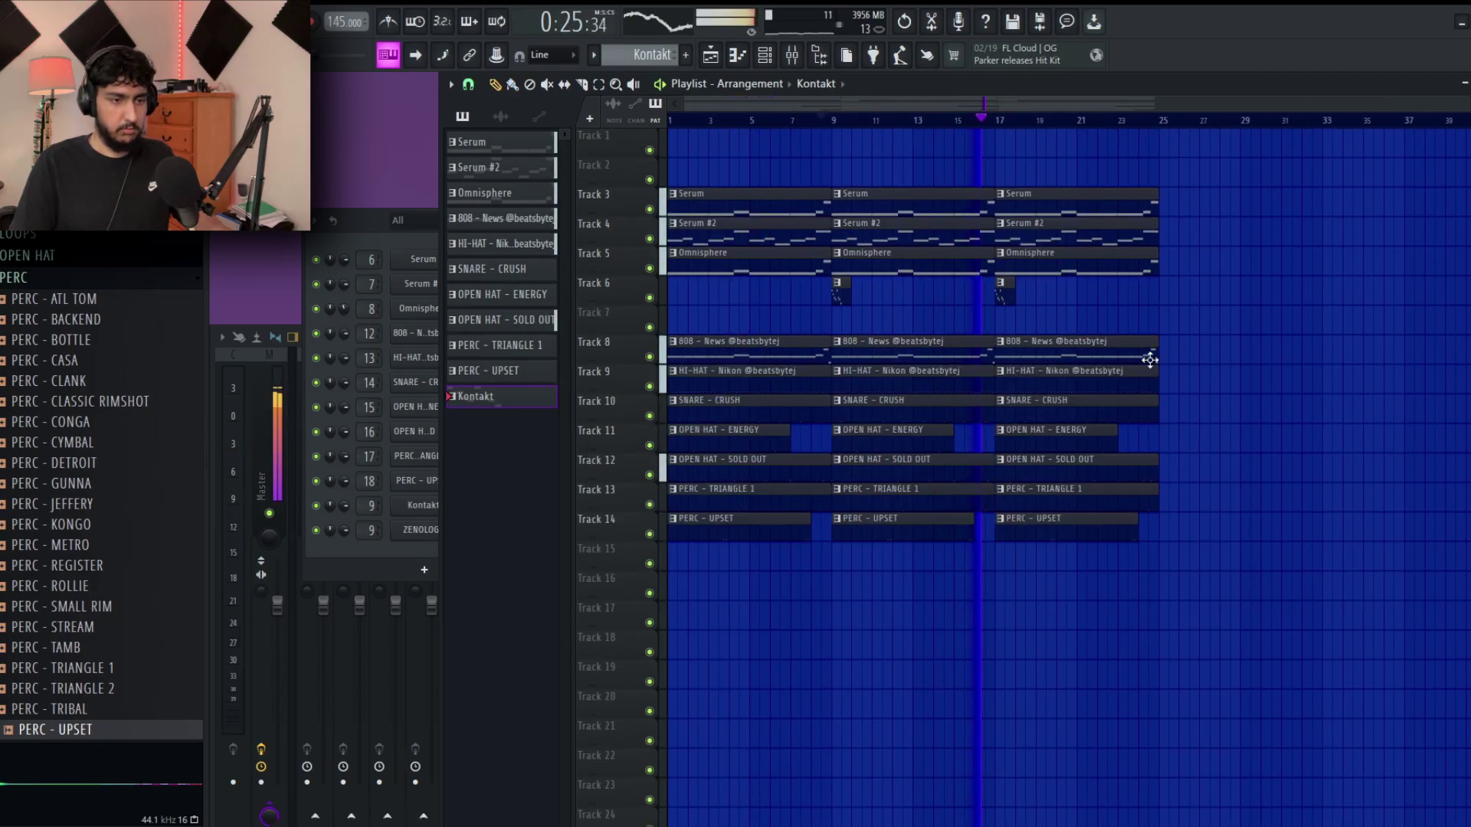
Delete the Serum clip at bar 17 and duplicate that section's Serum #2, Omnisphere and drum clips to bar 25.
right_click(1073, 203)
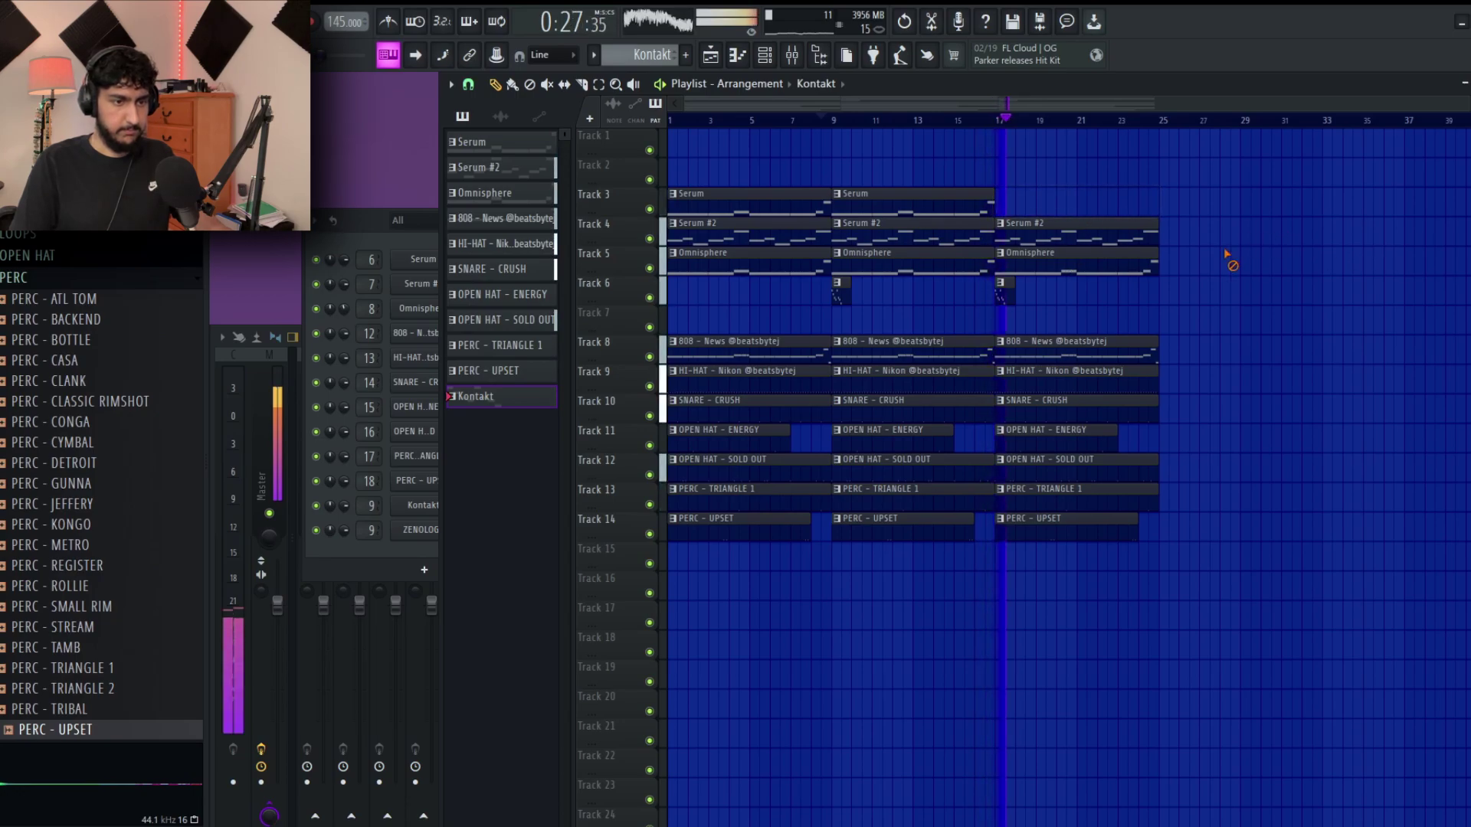
drag(1241, 251, 1118, 237)
key(ctrl+b)
drag(1155, 539, 1116, 345)
key(ctrl+b)
scroll(1134, 330, down, 2)
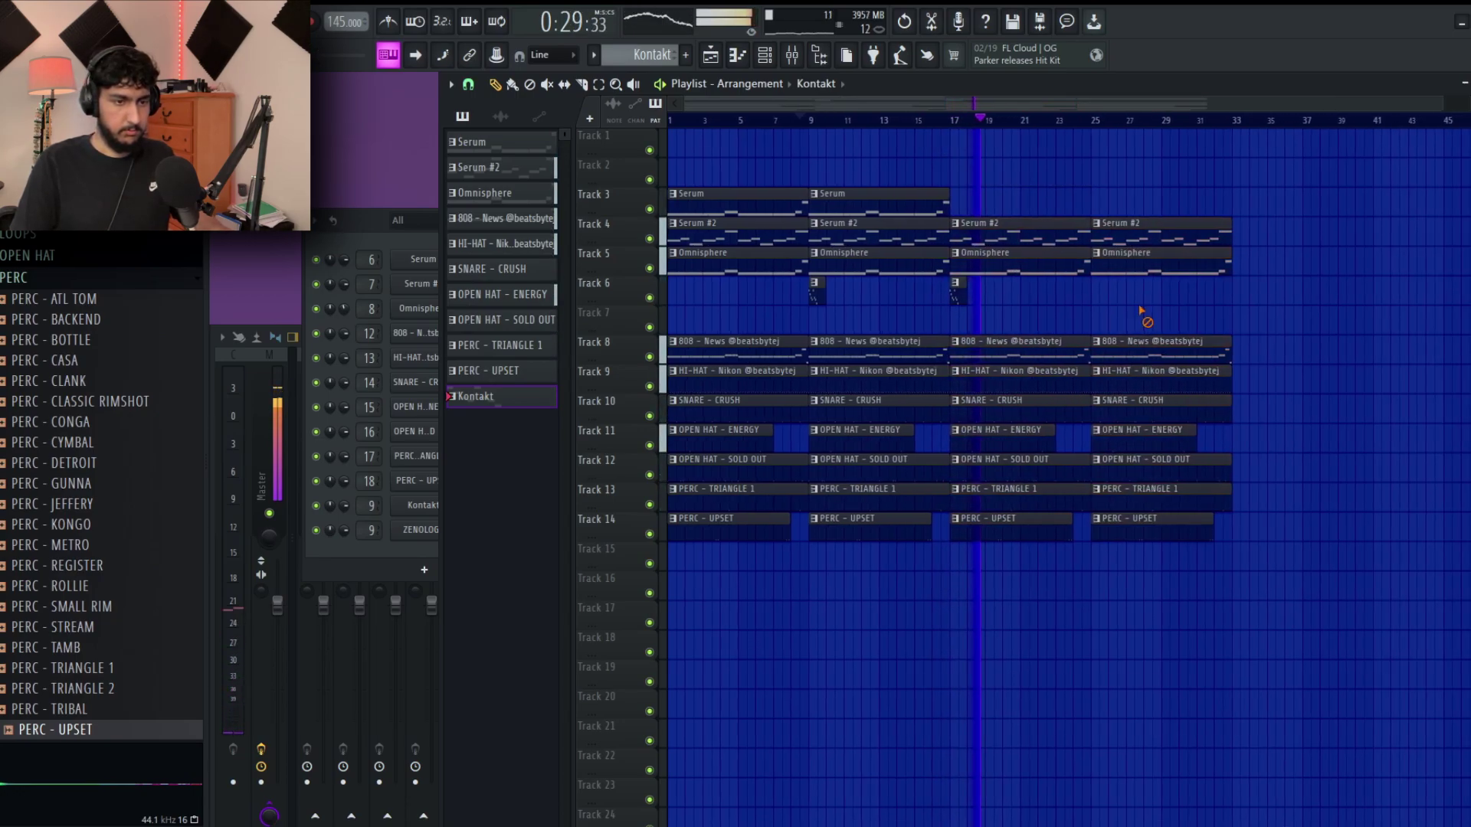
Replace the Omnisphere clip at bar 25 with a Serum clip on track 3 and duplicate the section to bar 33.
right_click(1136, 263)
drag(834, 204, 1110, 204)
scroll(1303, 287, down, 1)
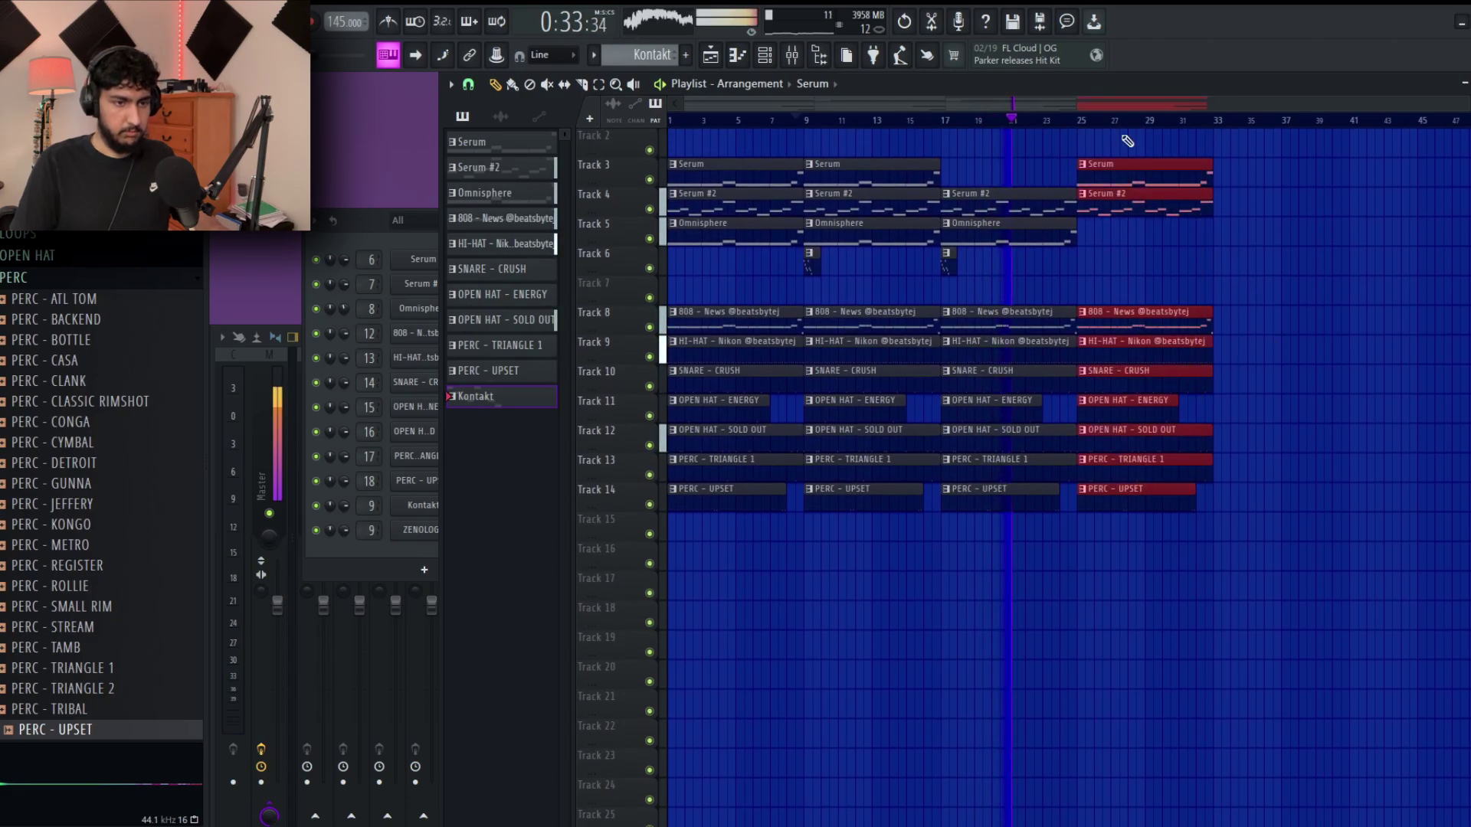
key(ctrl+b)
scroll(1192, 255, up, 1)
scroll(1264, 307, down, 1)
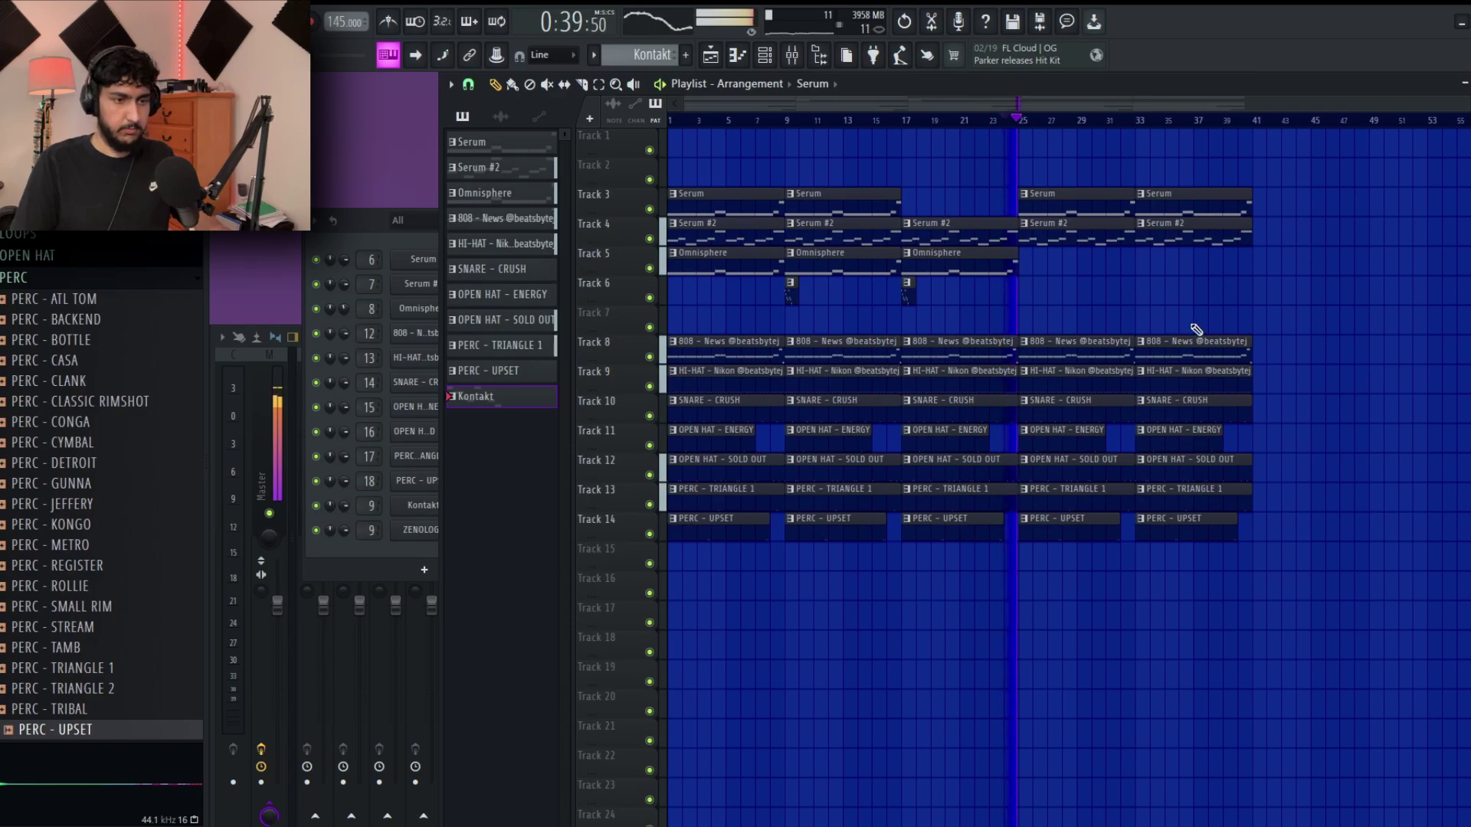
Trim the end of the third Omnisphere clip so it stops shortly before bar 25.
scroll(998, 268, up, 3)
click(970, 121)
scroll(1022, 245, up, 3)
scroll(1074, 273, up, 1)
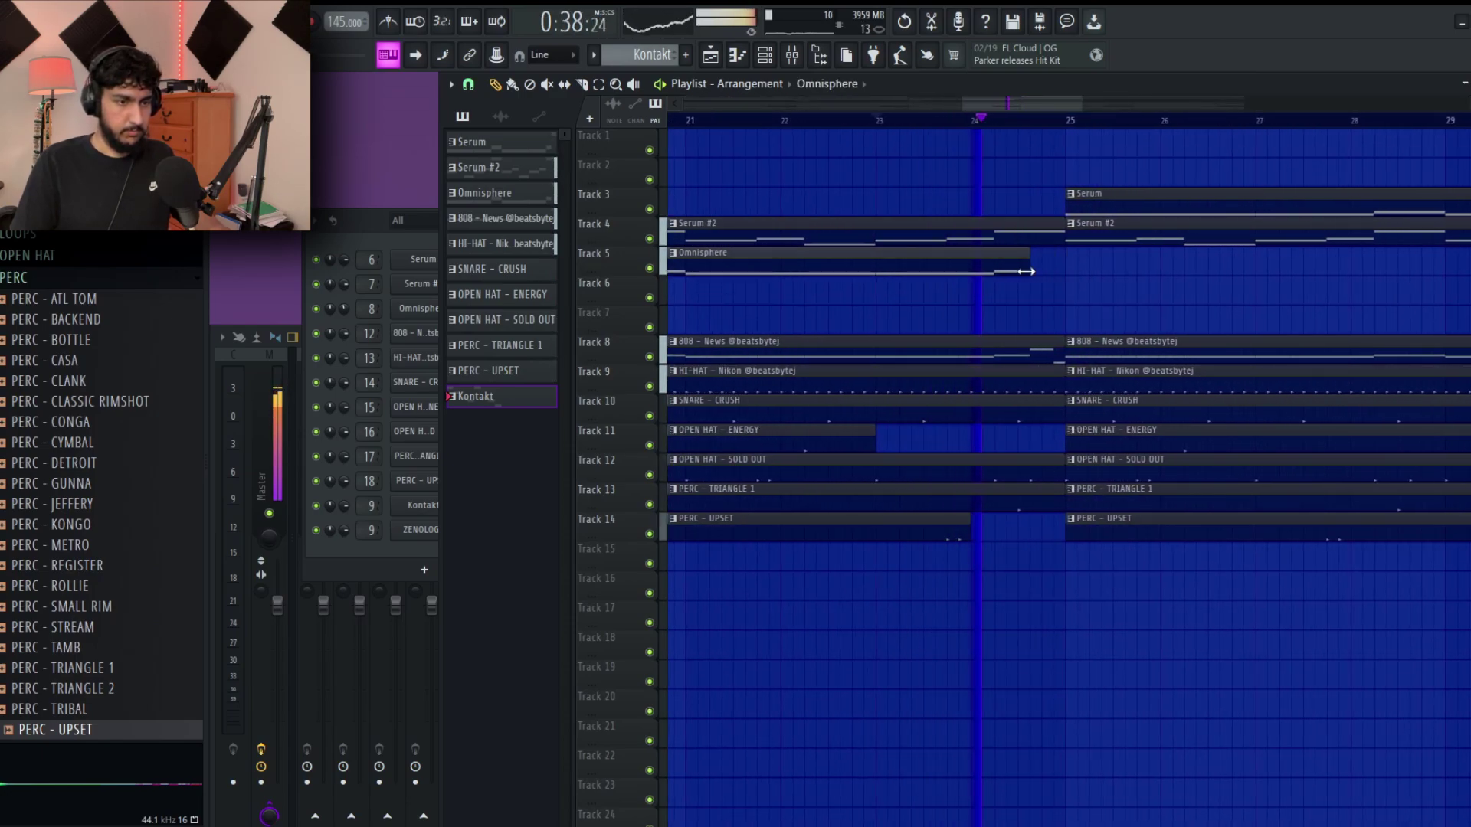
drag(1066, 273, 1019, 272)
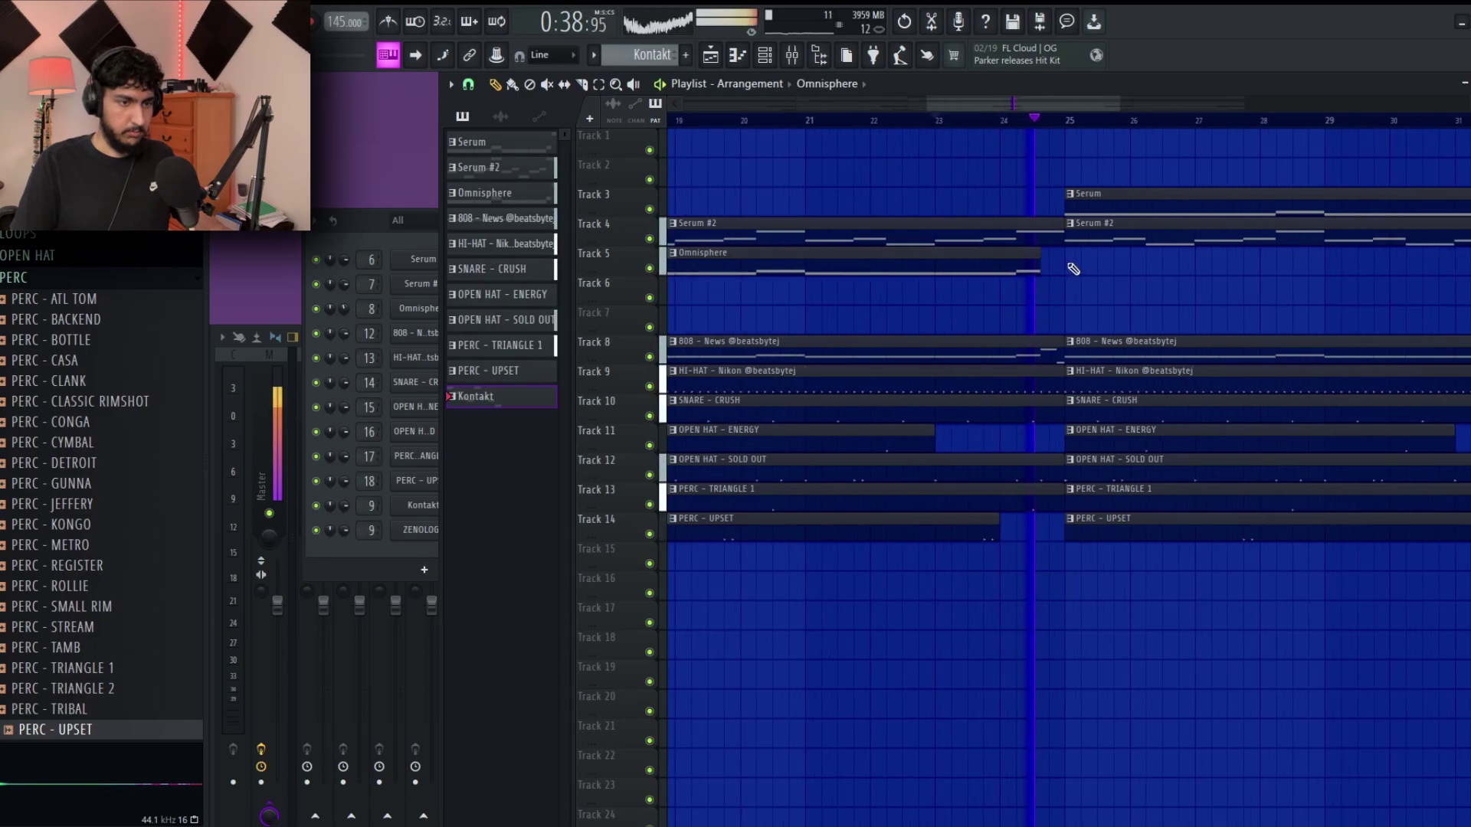
scroll(1080, 268, down, 5)
scroll(1149, 283, down, 4)
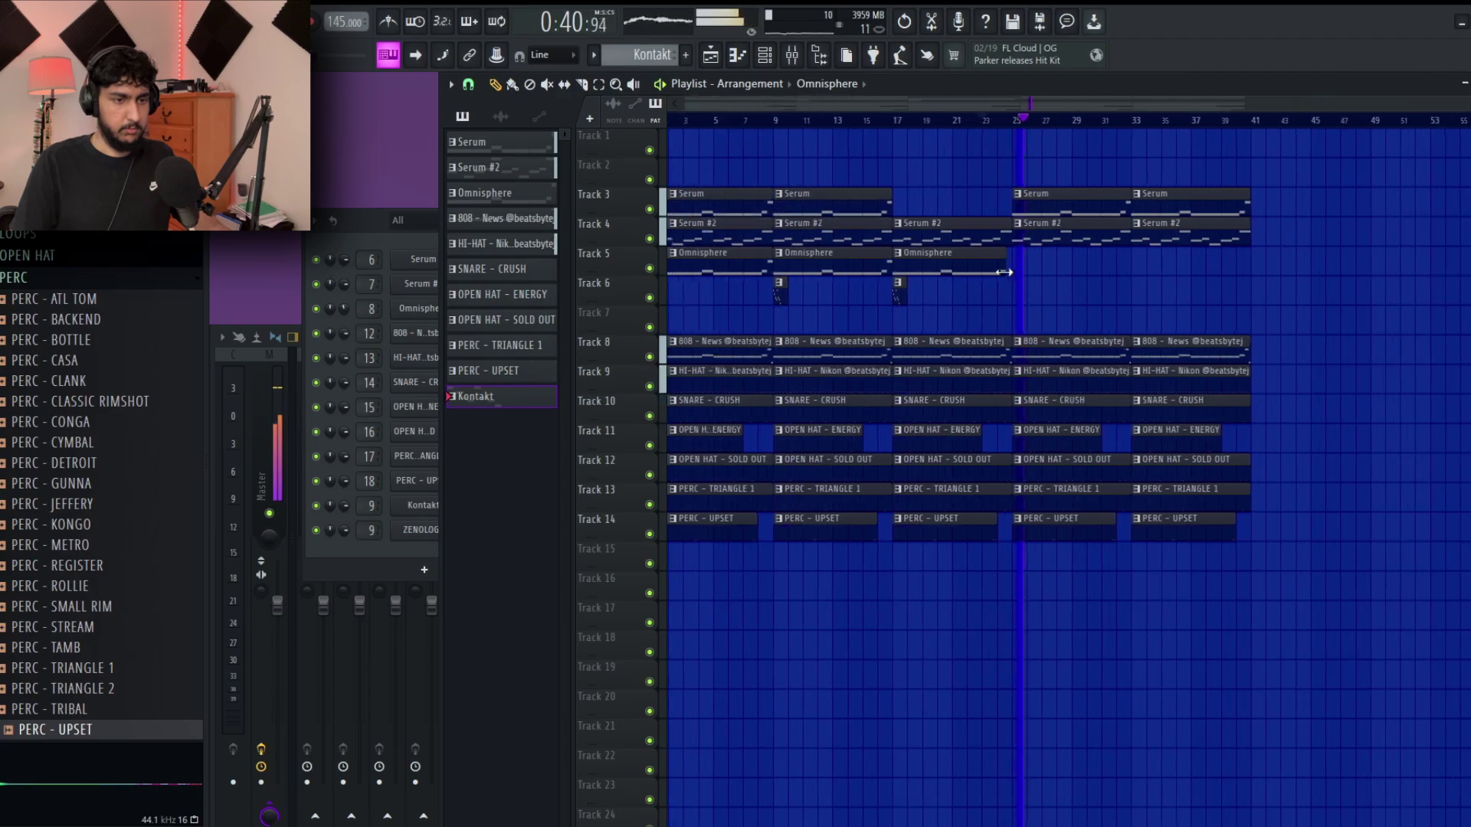
Copy the whole arrangement so that the repeat starts at bar 40.
ctrl+drag(1306, 572, 1080, 200)
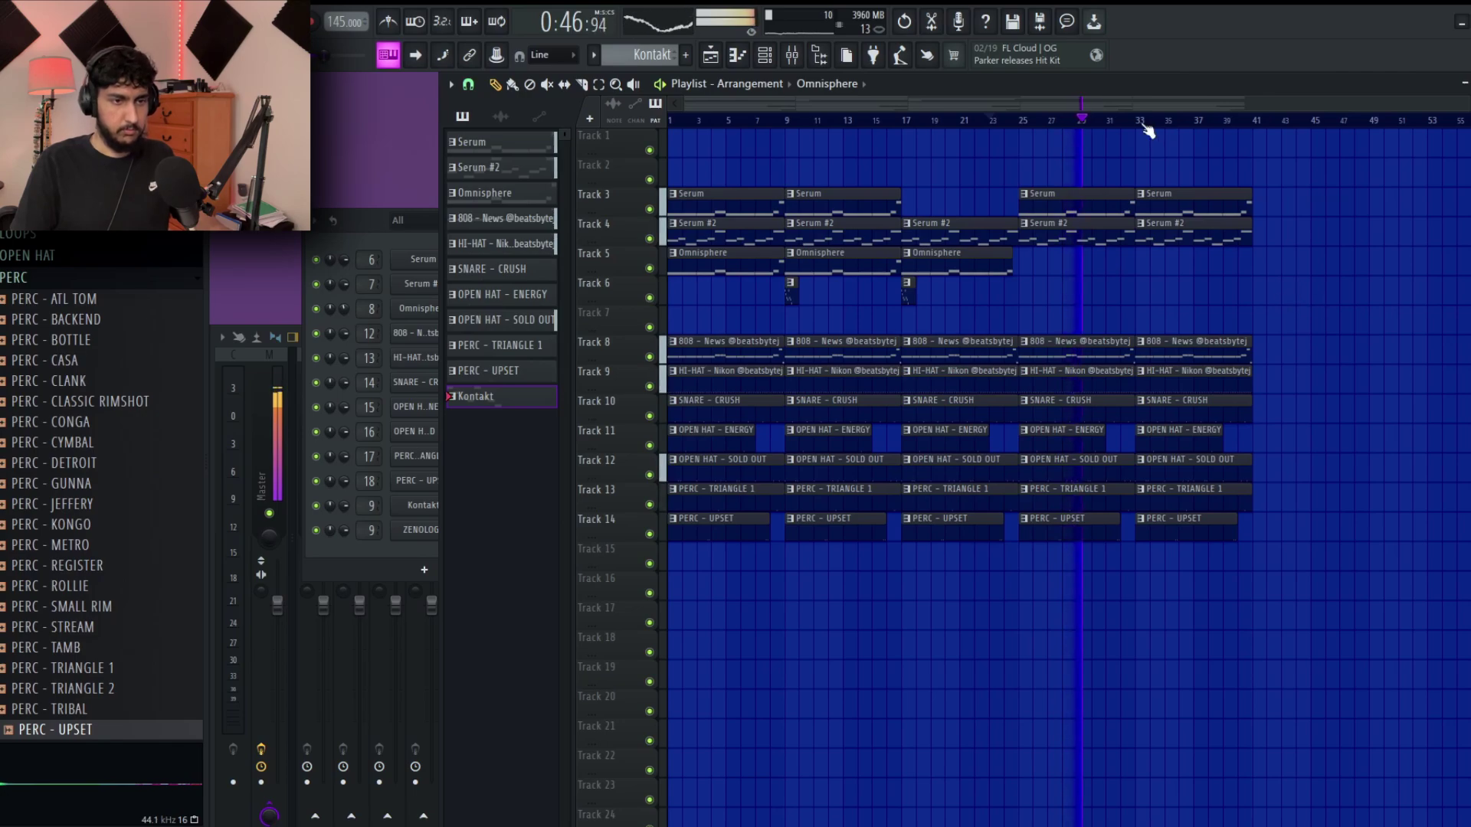
shift+drag(734, 203, 1300, 201)
ctrl+click(1251, 585)
scroll(1149, 564, down, 1)
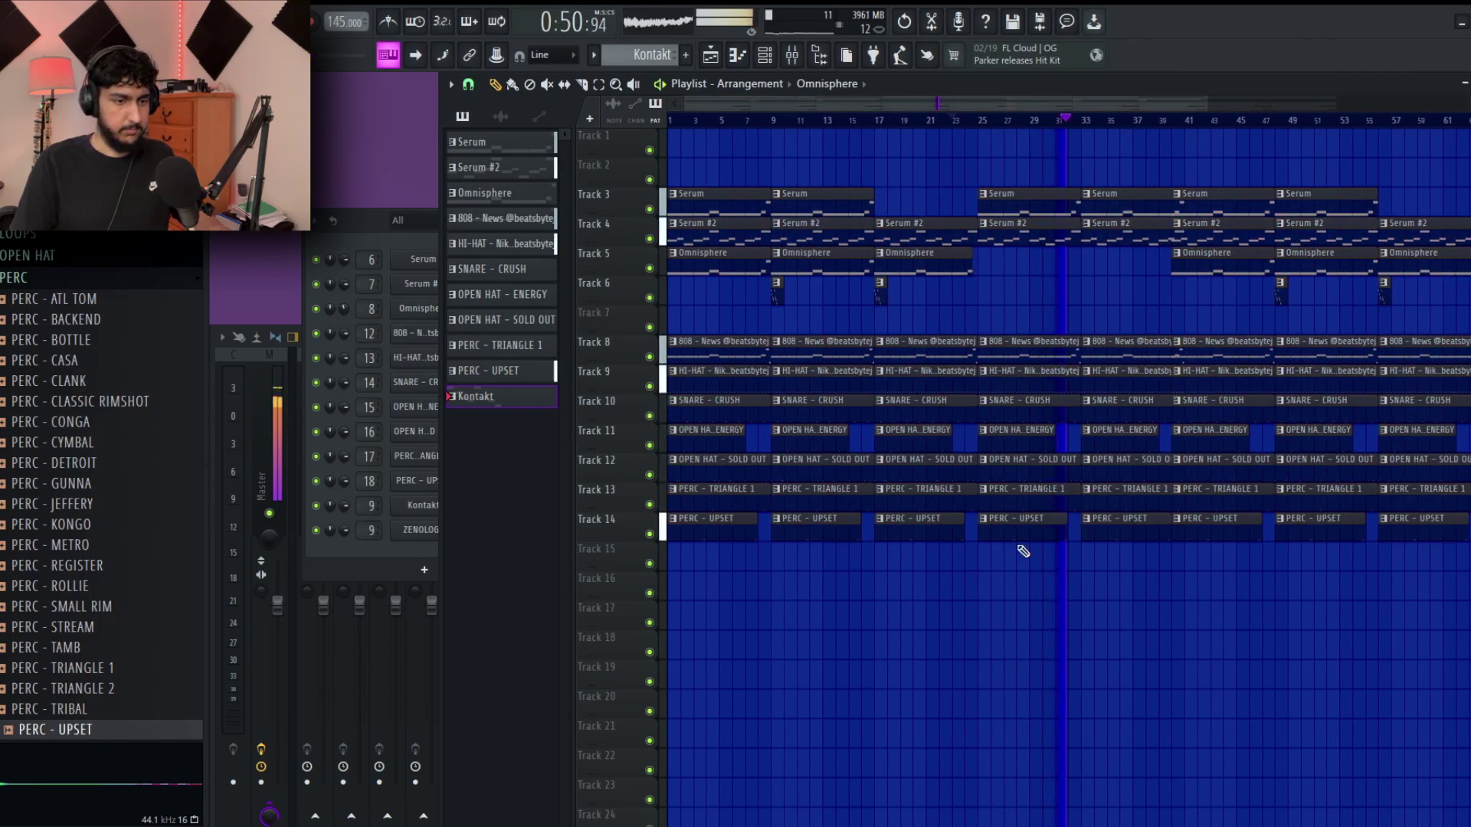
Delete the PERC - UPSET clip at bar 25.
right_click(1019, 528)
scroll(1115, 536, down, 1)
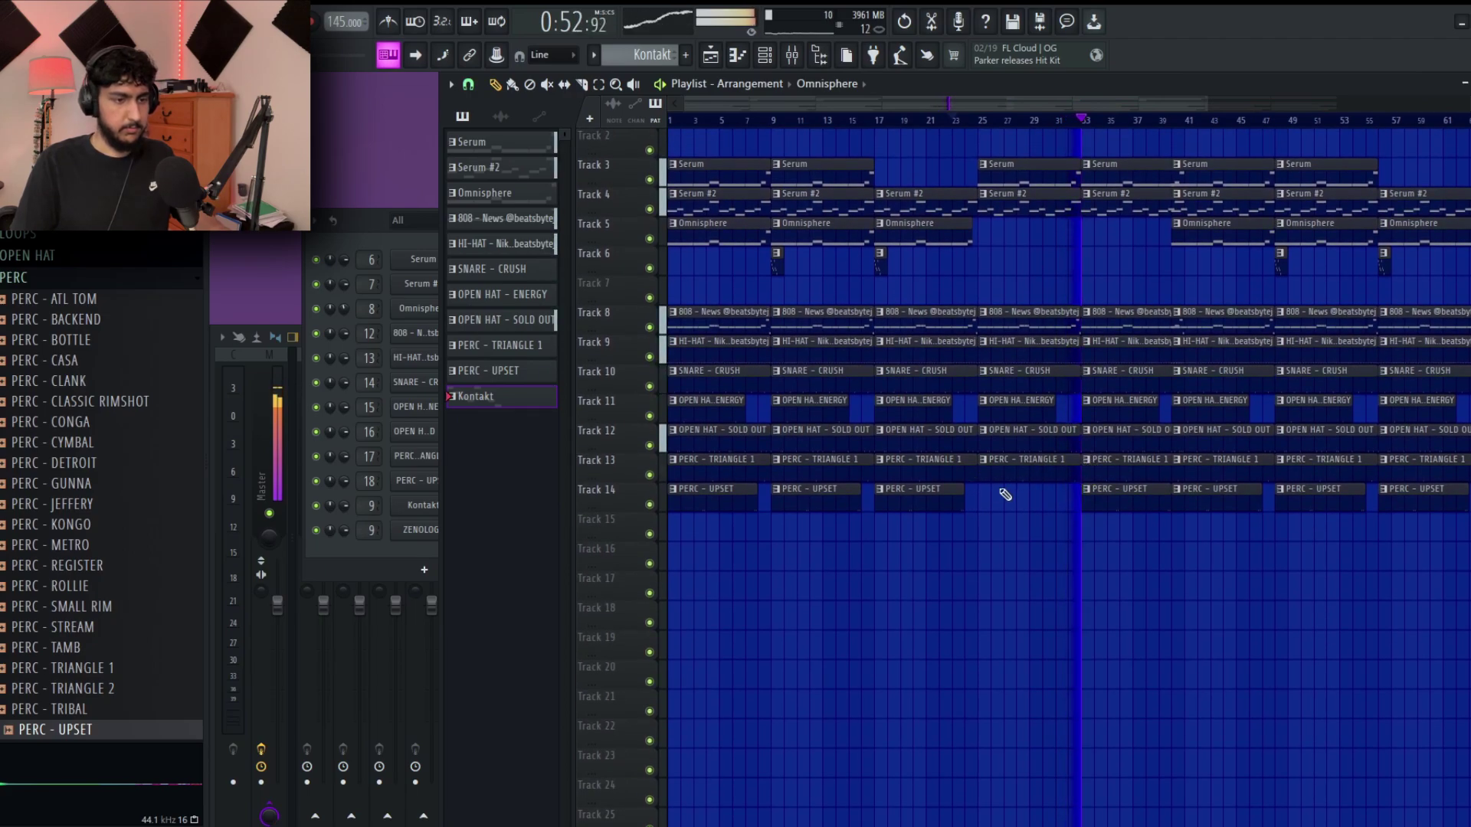
scroll(993, 485, up, 1)
right_click(1025, 471)
right_click(1019, 434)
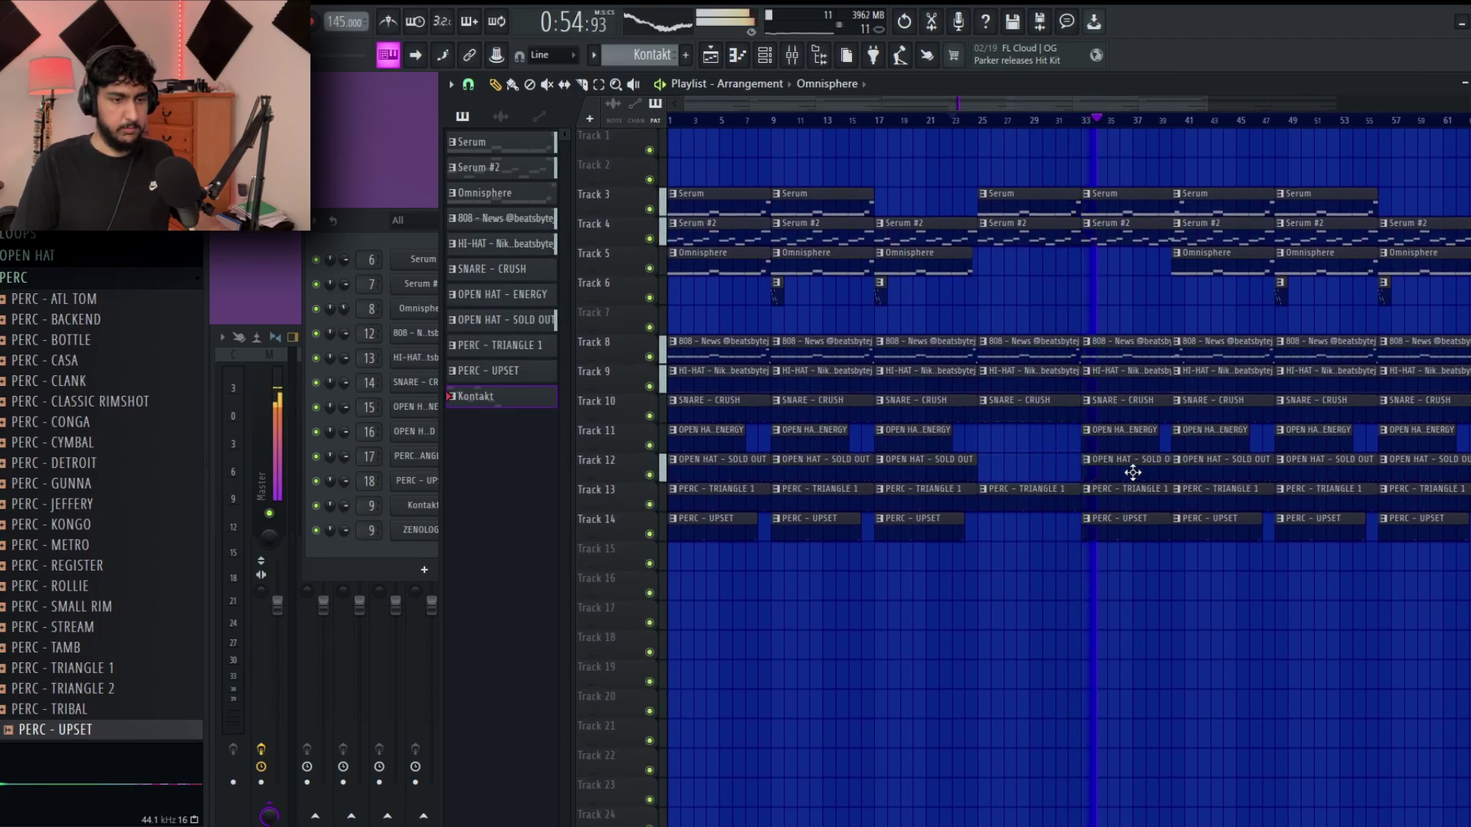
key(ctrl+z)
key(ctrl+z)
Delete the OPEN HAT - SOLD OUT clips at bars 25 and 33 and the 808 clip at bar 33.
right_click(1056, 475)
right_click(1140, 467)
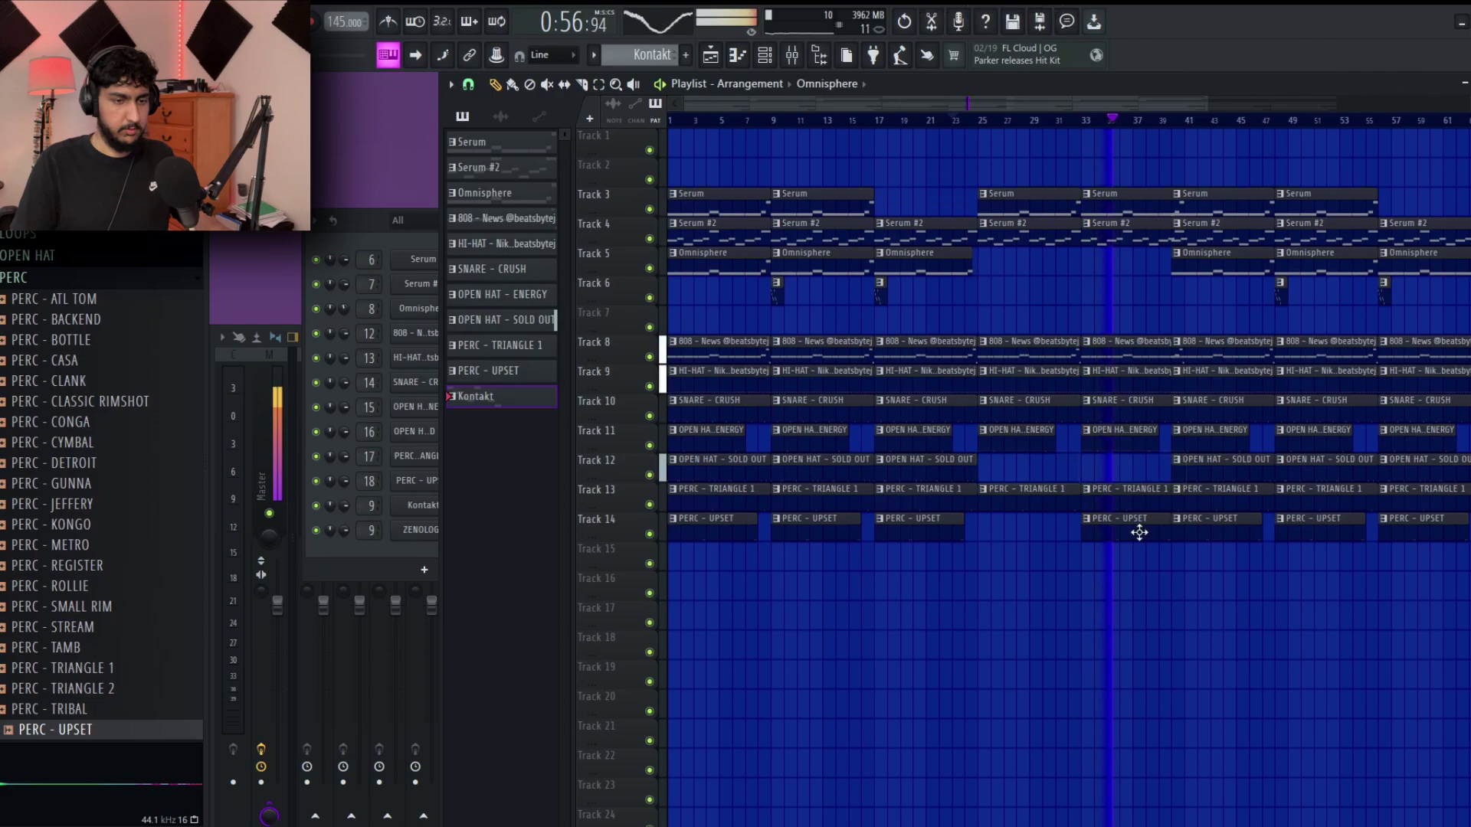
scroll(1127, 456, right, 2)
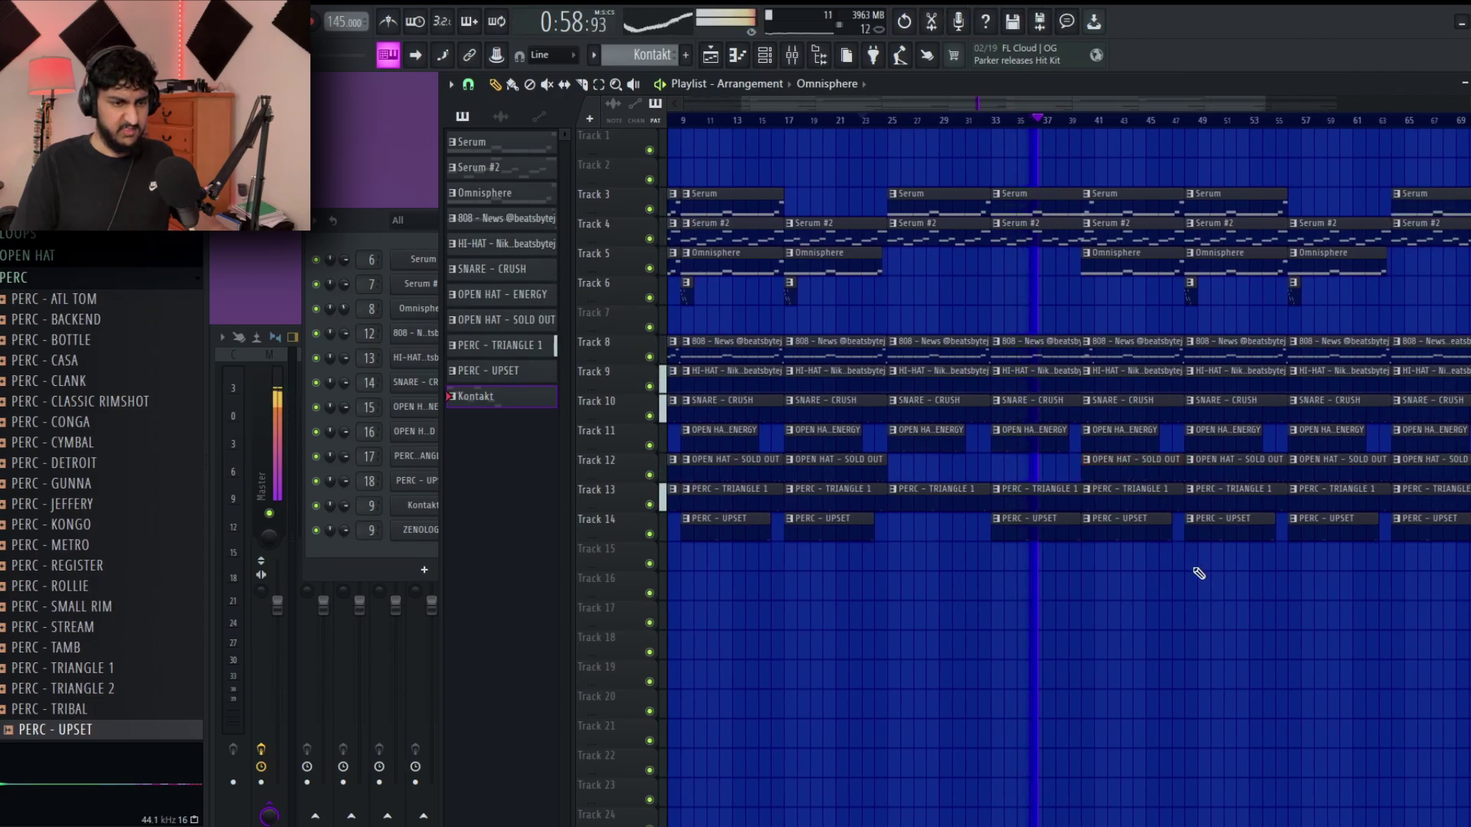
scroll(1169, 559, down, 4)
scroll(1035, 368, up, 3)
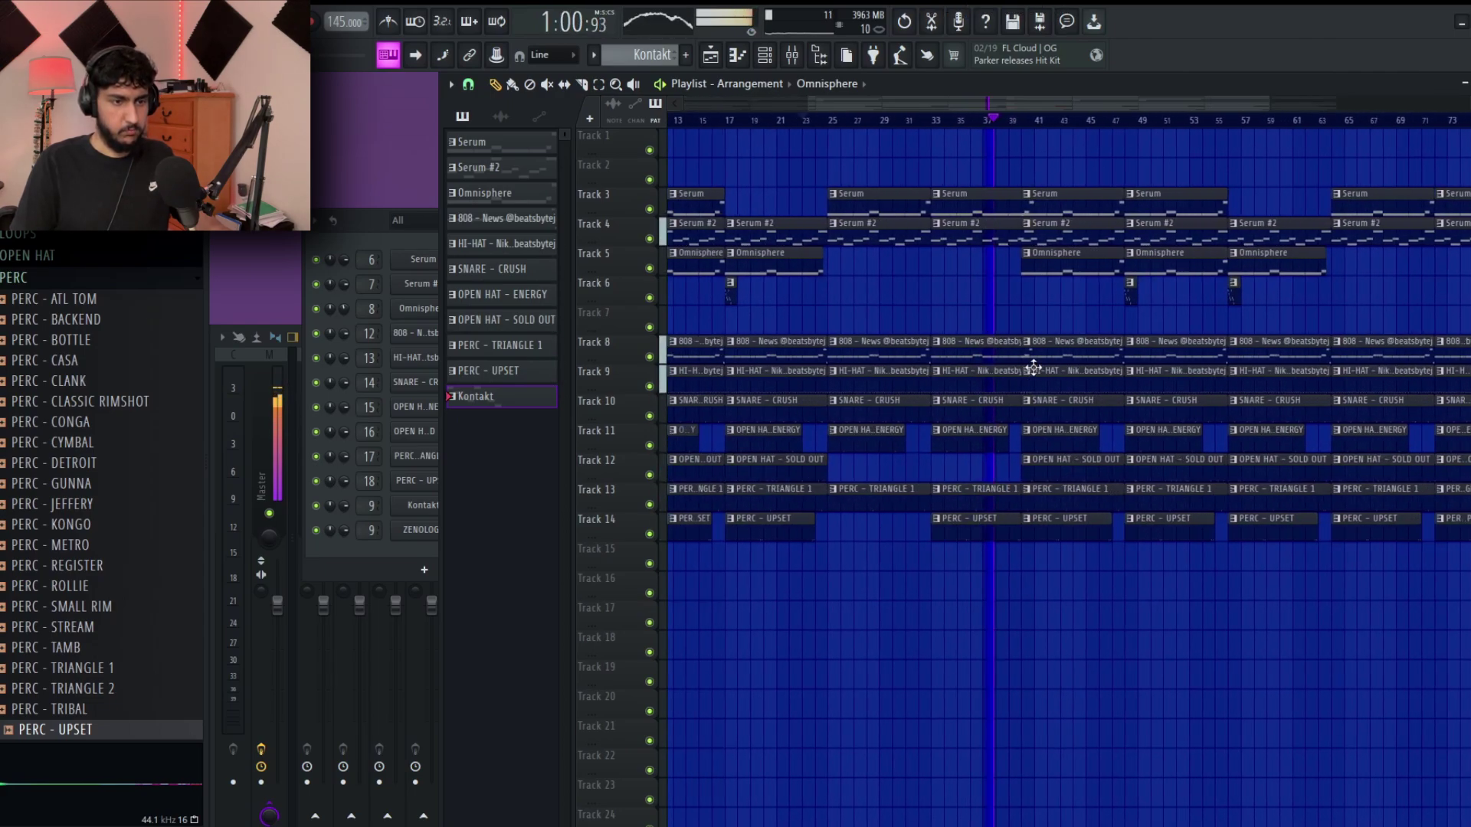
scroll(1034, 369, up, 2)
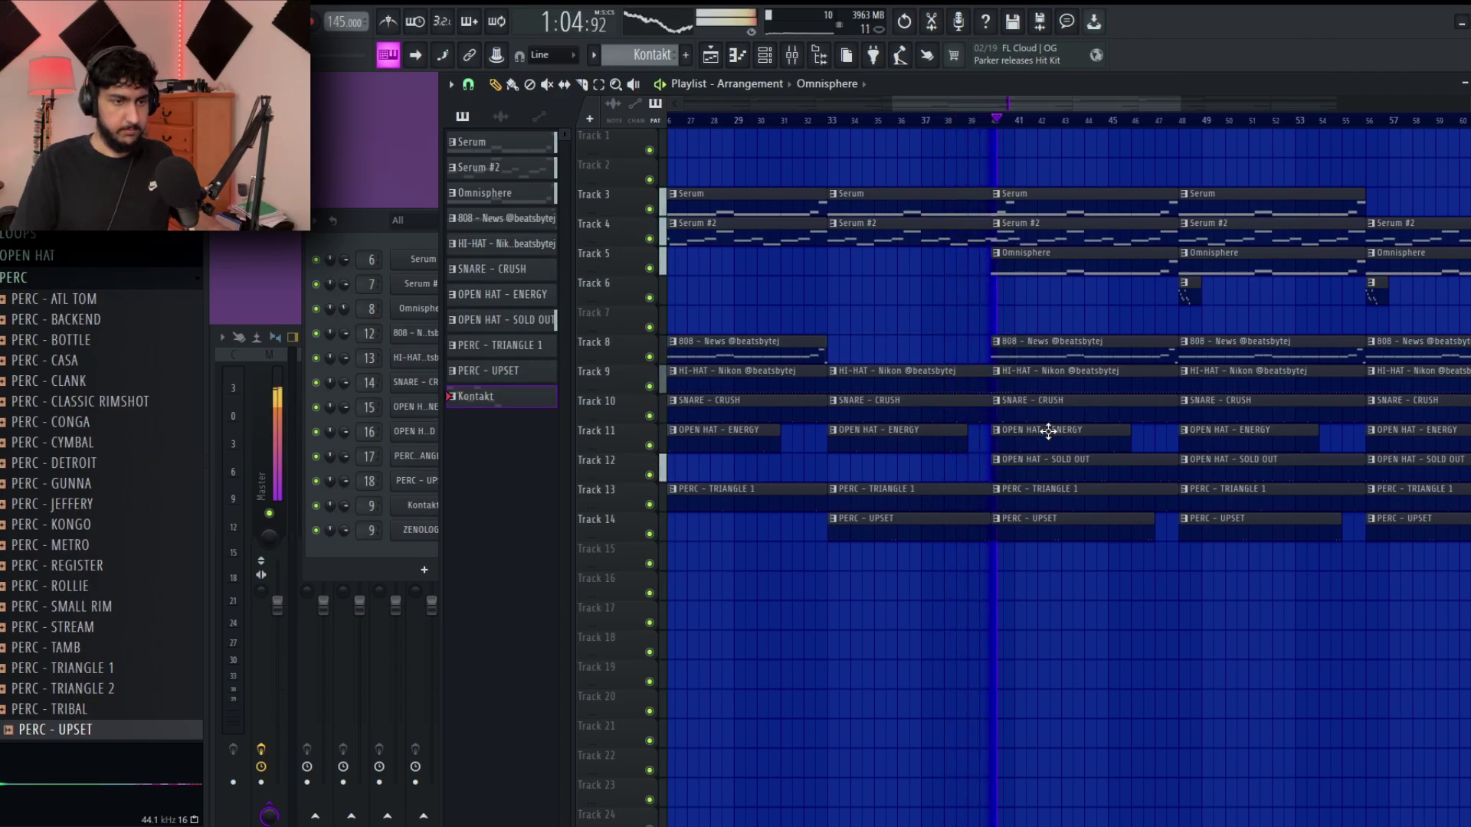
Delete the repeated copy of the arrangement that starts at bar 40.
scroll(1123, 384, down, 4)
drag(1426, 513, 1128, 176)
key(Delete)
scroll(1209, 265, up, 4)
scroll(1234, 352, down, 2)
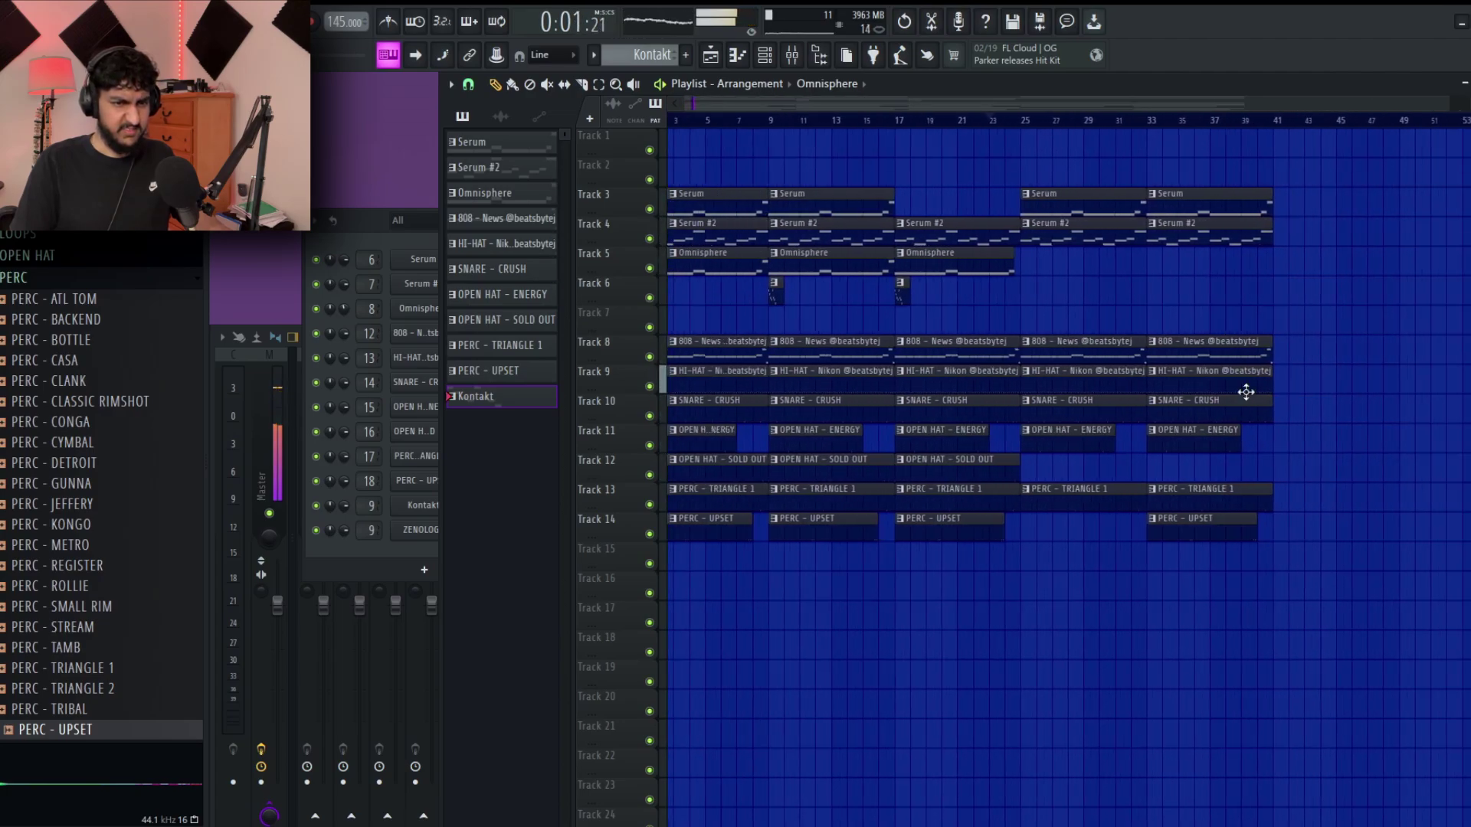
Duplicate the whole arrangement so that the repeat starts at bar 41.
key(ctrl+a)
key(ctrl+b)
scroll(1274, 247, down, 1)
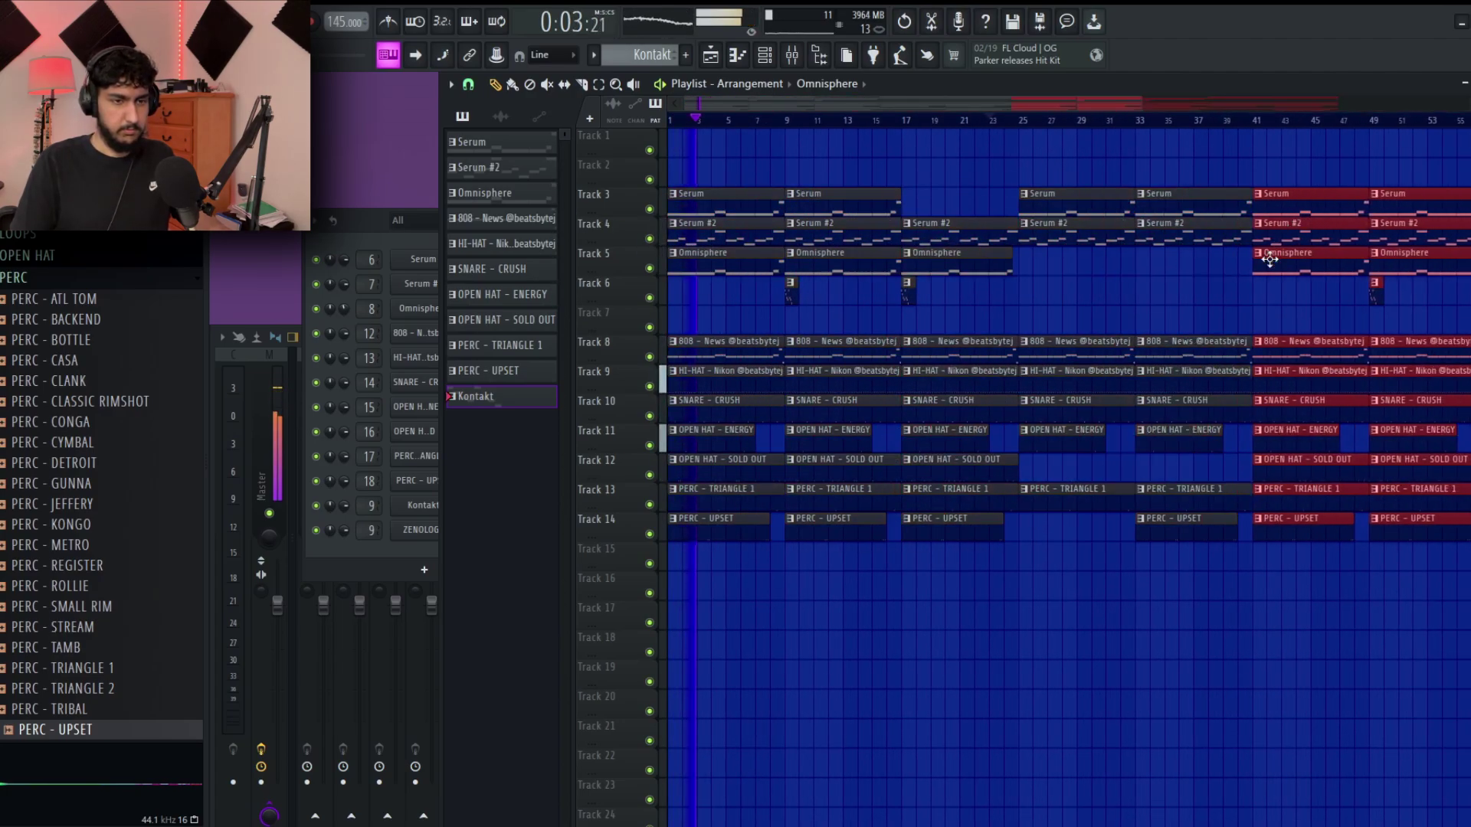
scroll(1275, 248, down, 1)
ctrl+click(1106, 305)
scroll(1072, 299, down, 1)
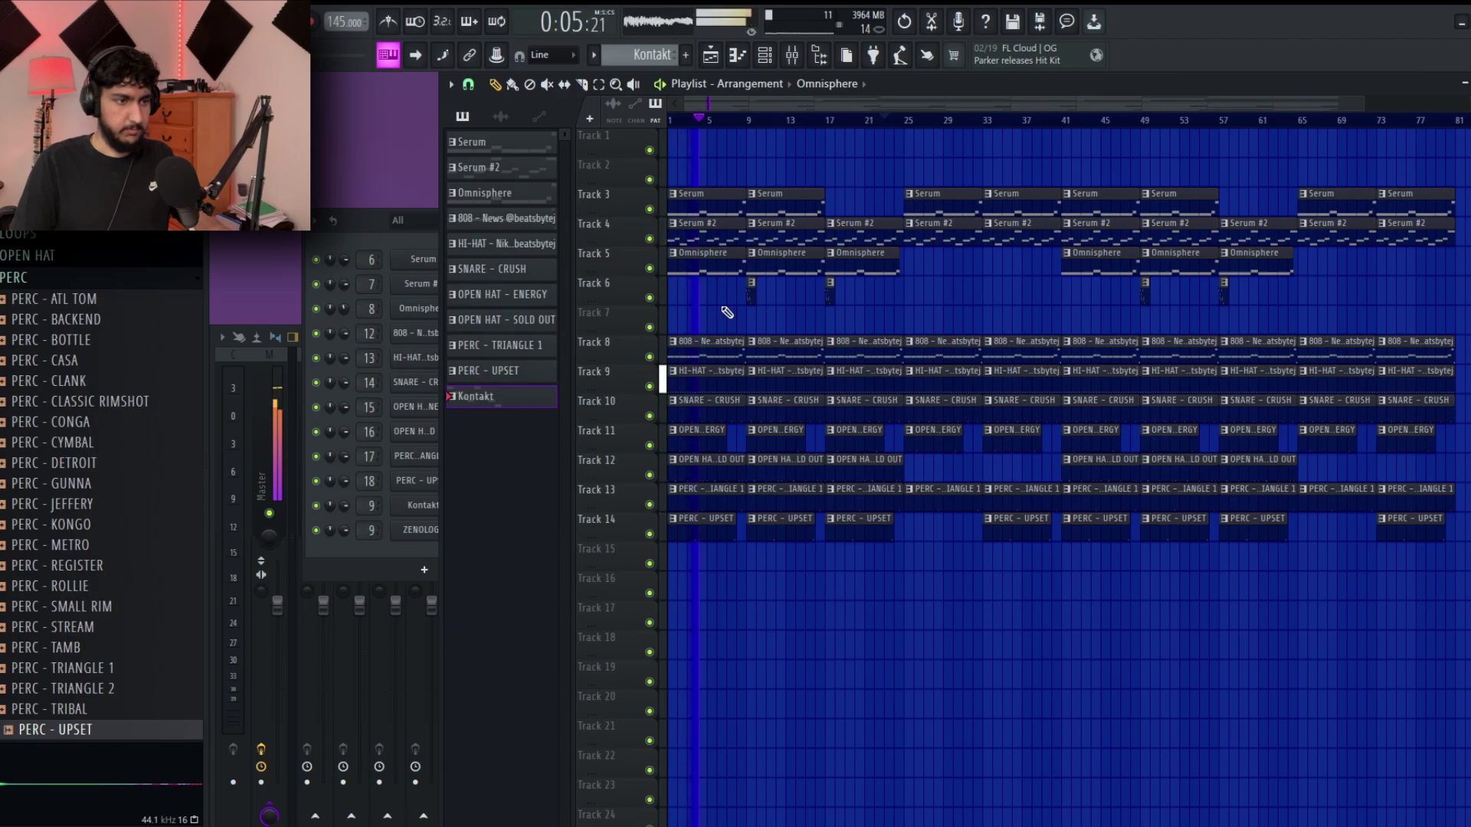
Review the arrangement's structure, marking bars 1 to 17 and bars 25 to 41 as sections.
scroll(843, 322, up, 2)
key(space)
key(space)
key(space)
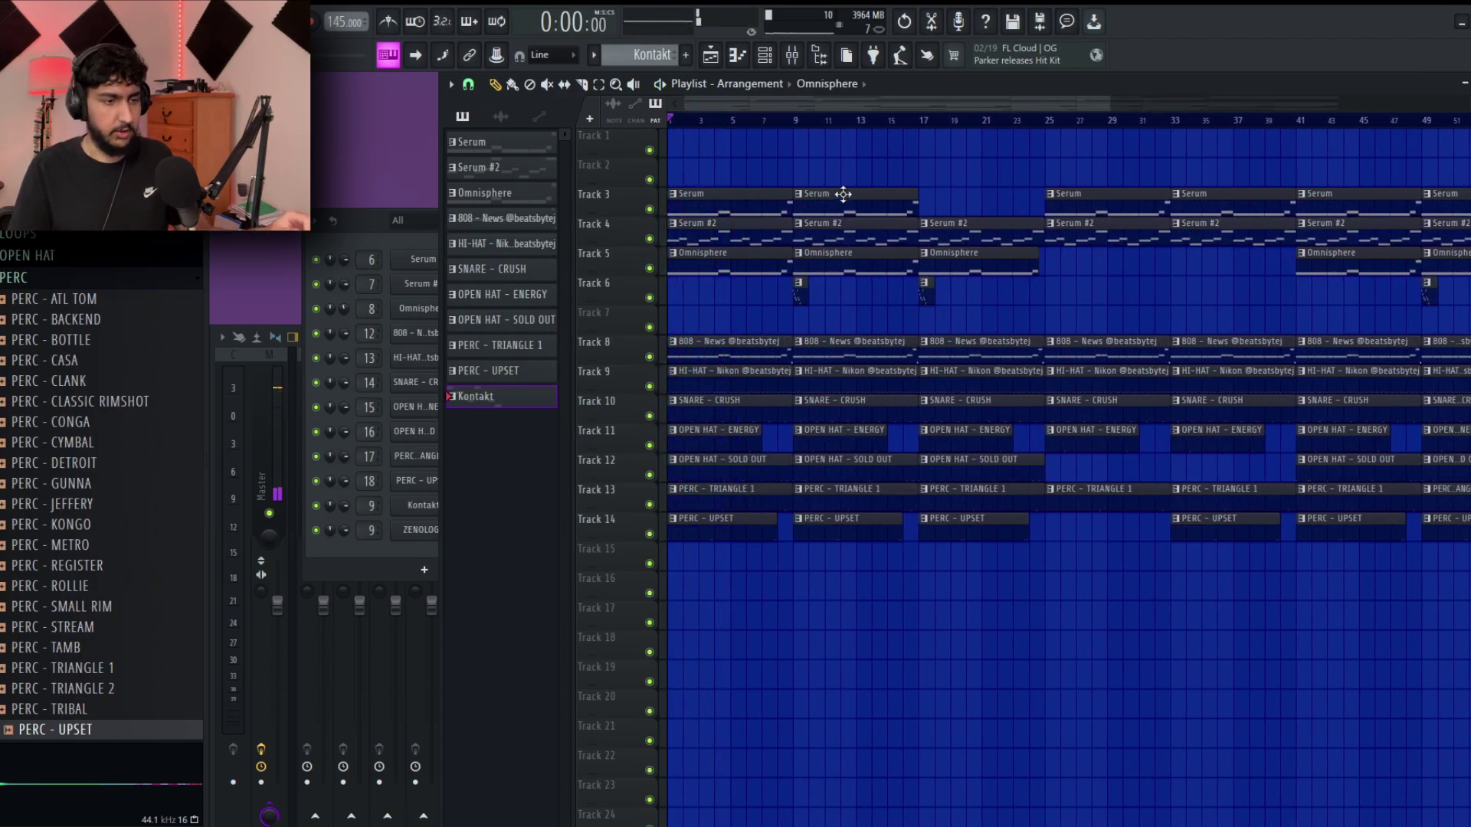
scroll(953, 337, down, 2)
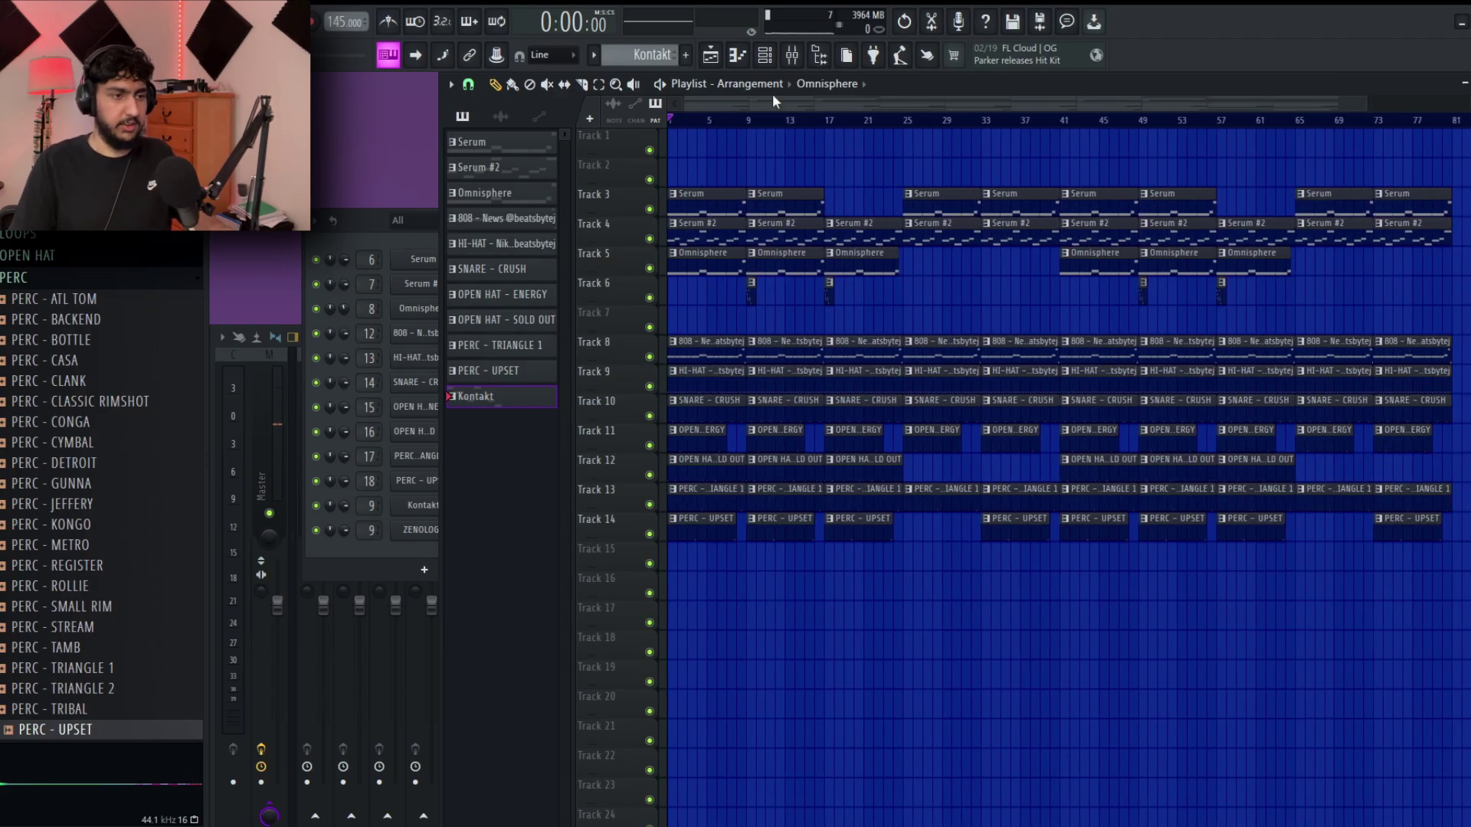
drag(834, 121, 688, 220)
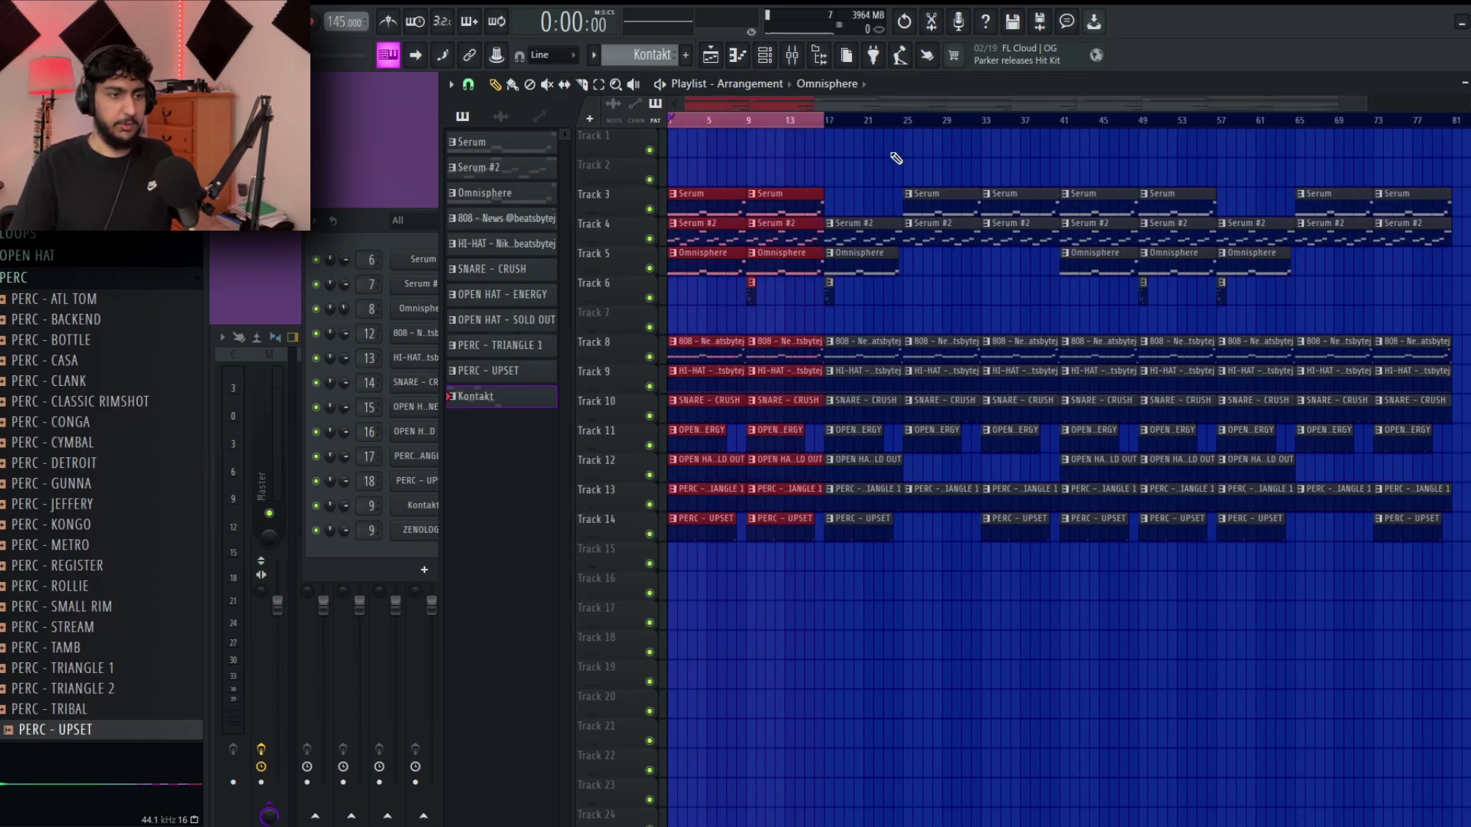
click(806, 105)
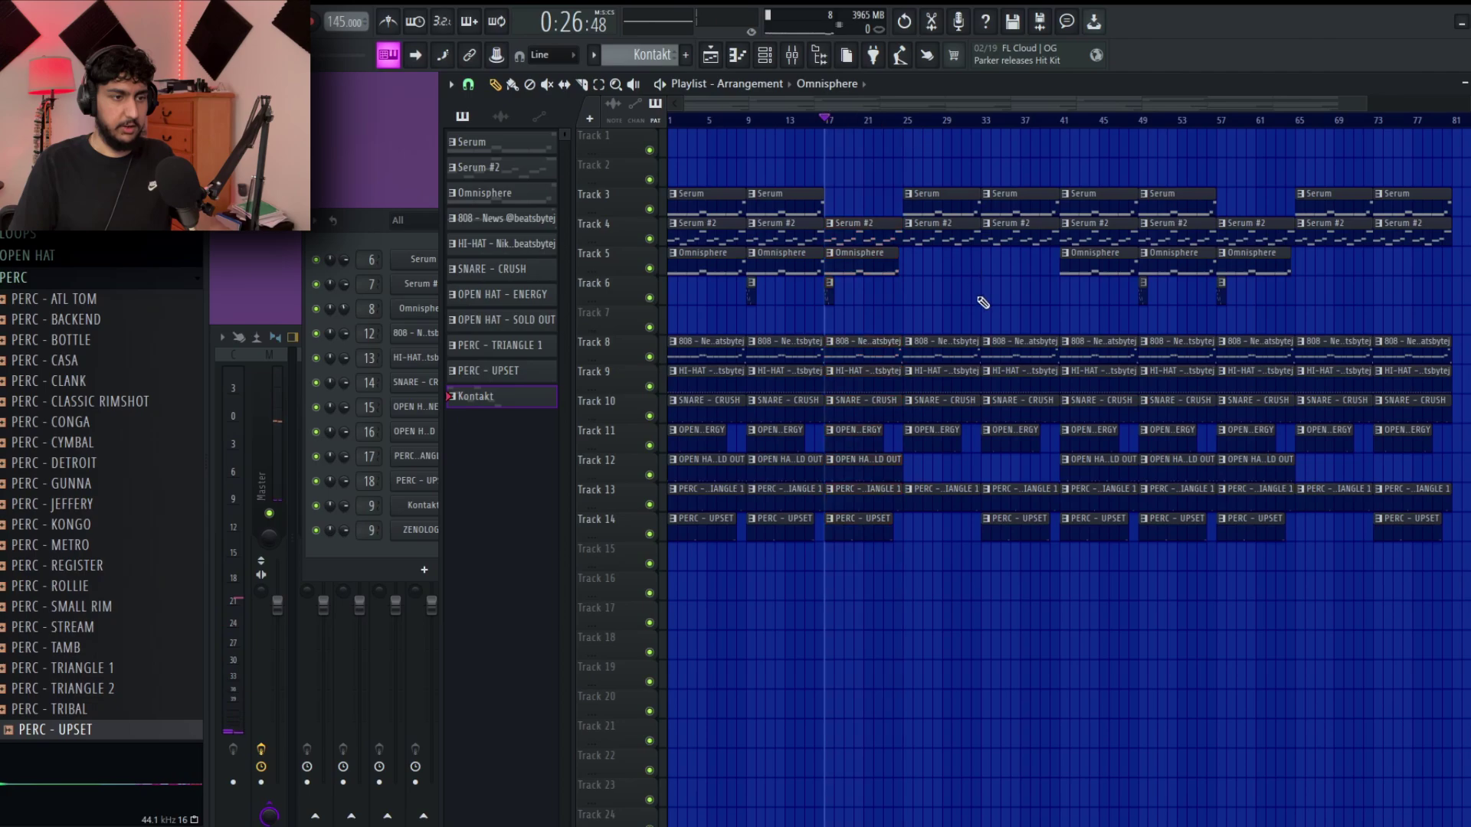
drag(1059, 132, 1059, 134)
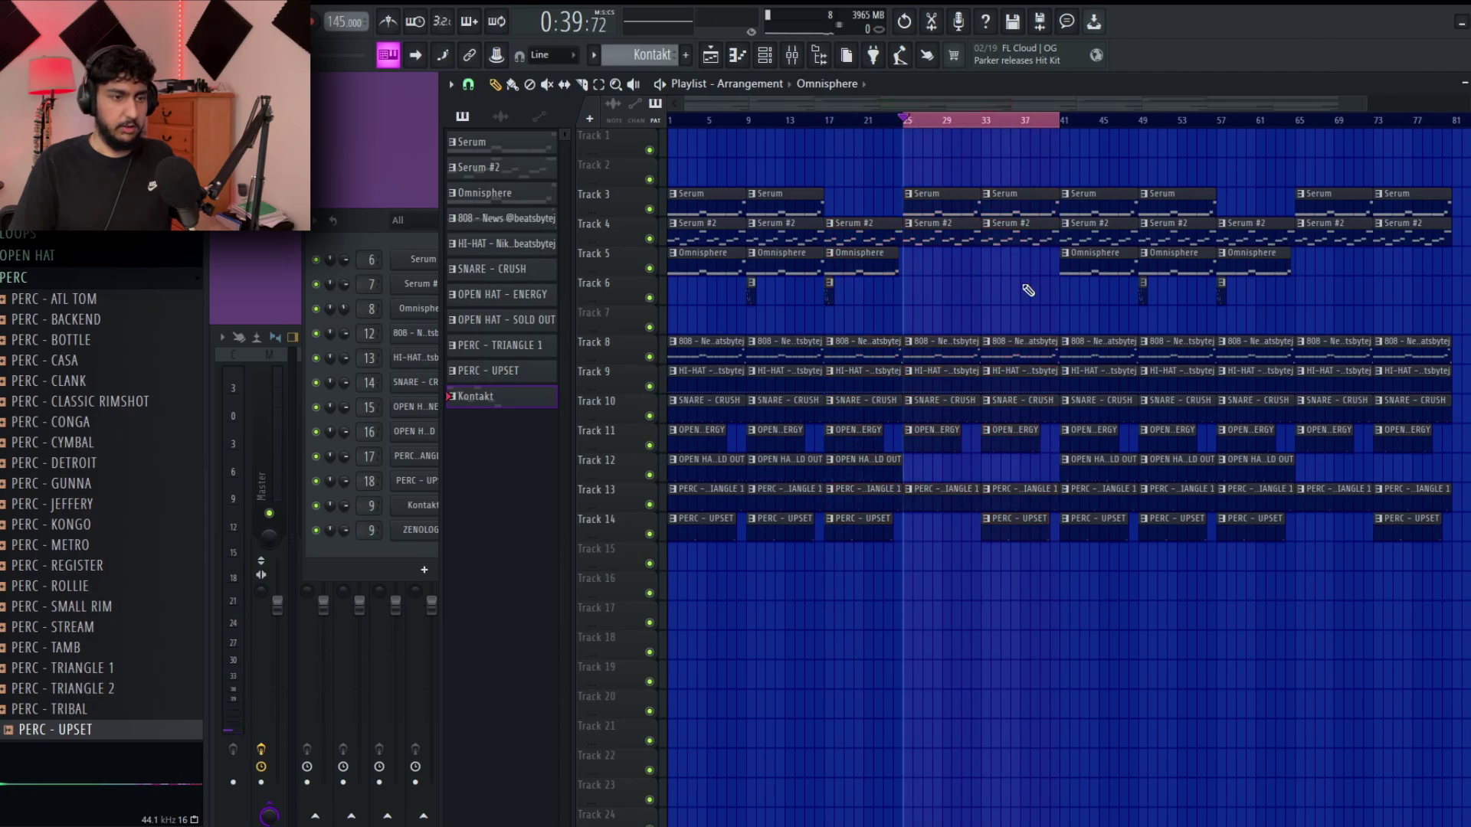
ctrl+click(1026, 293)
drag(1074, 268, 721, 298)
Check the Kontakt clip at bar 9 with track 6 soloed, and restore all tracks.
scroll(709, 288, up, 3)
click(834, 122)
ctrl+click(650, 298)
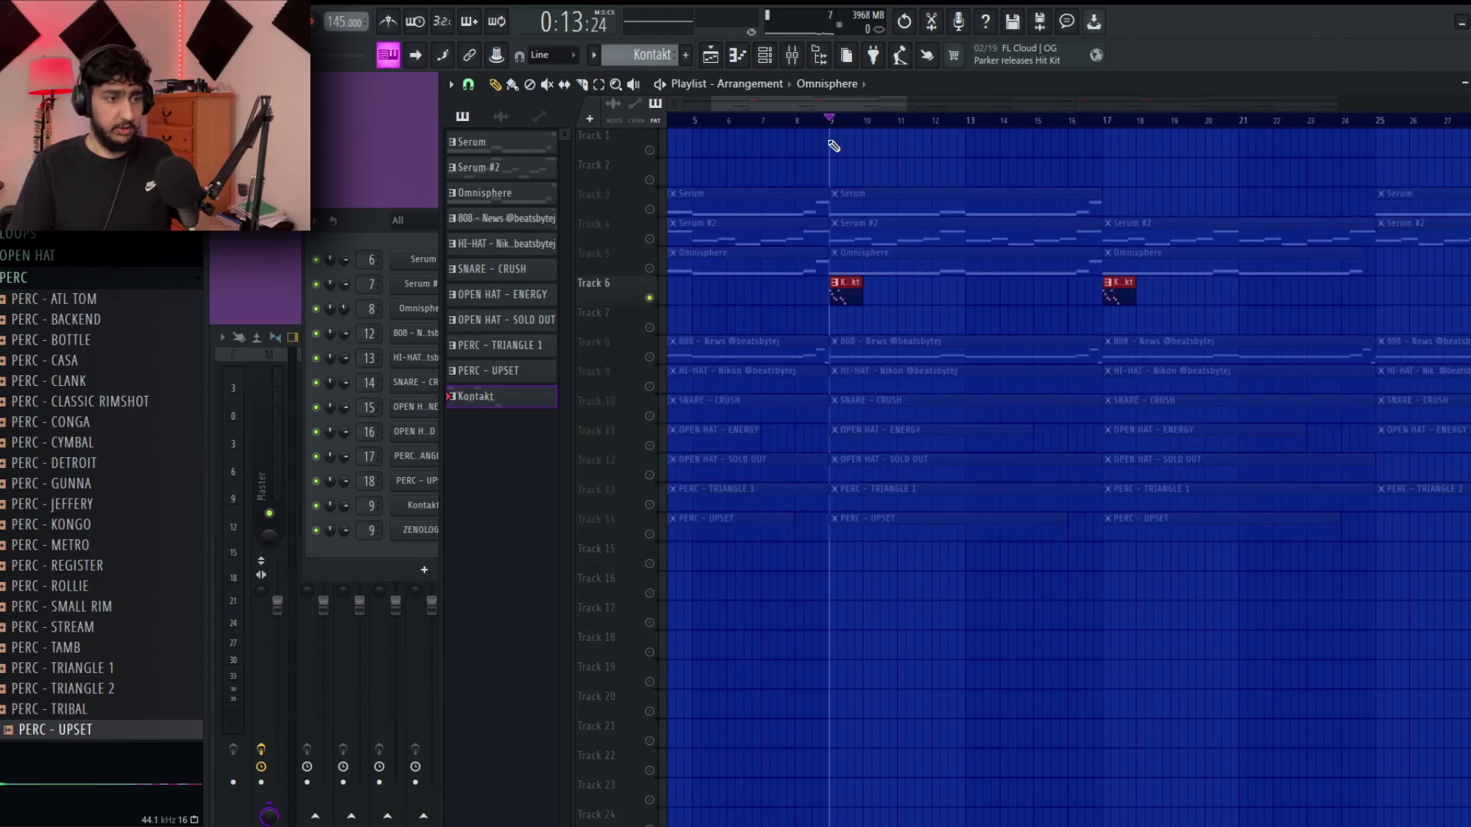
key(space)
key(space)
ctrl+click(650, 296)
scroll(920, 304, down, 3)
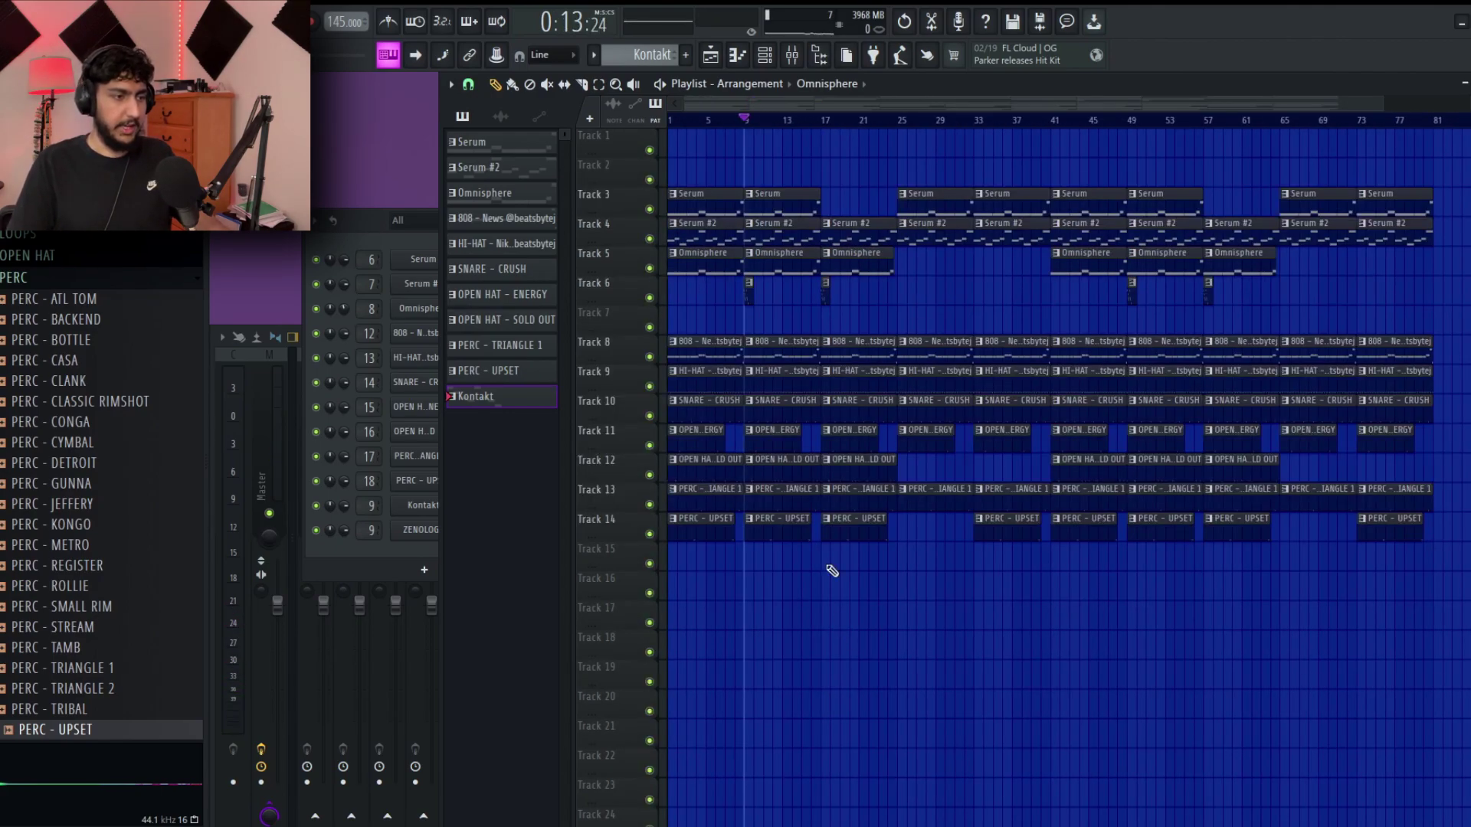
Audition the Backwards Triangle and Dangerous FX samples in the Ignite Multi Kit drums folder.
scroll(107, 344, up, 4)
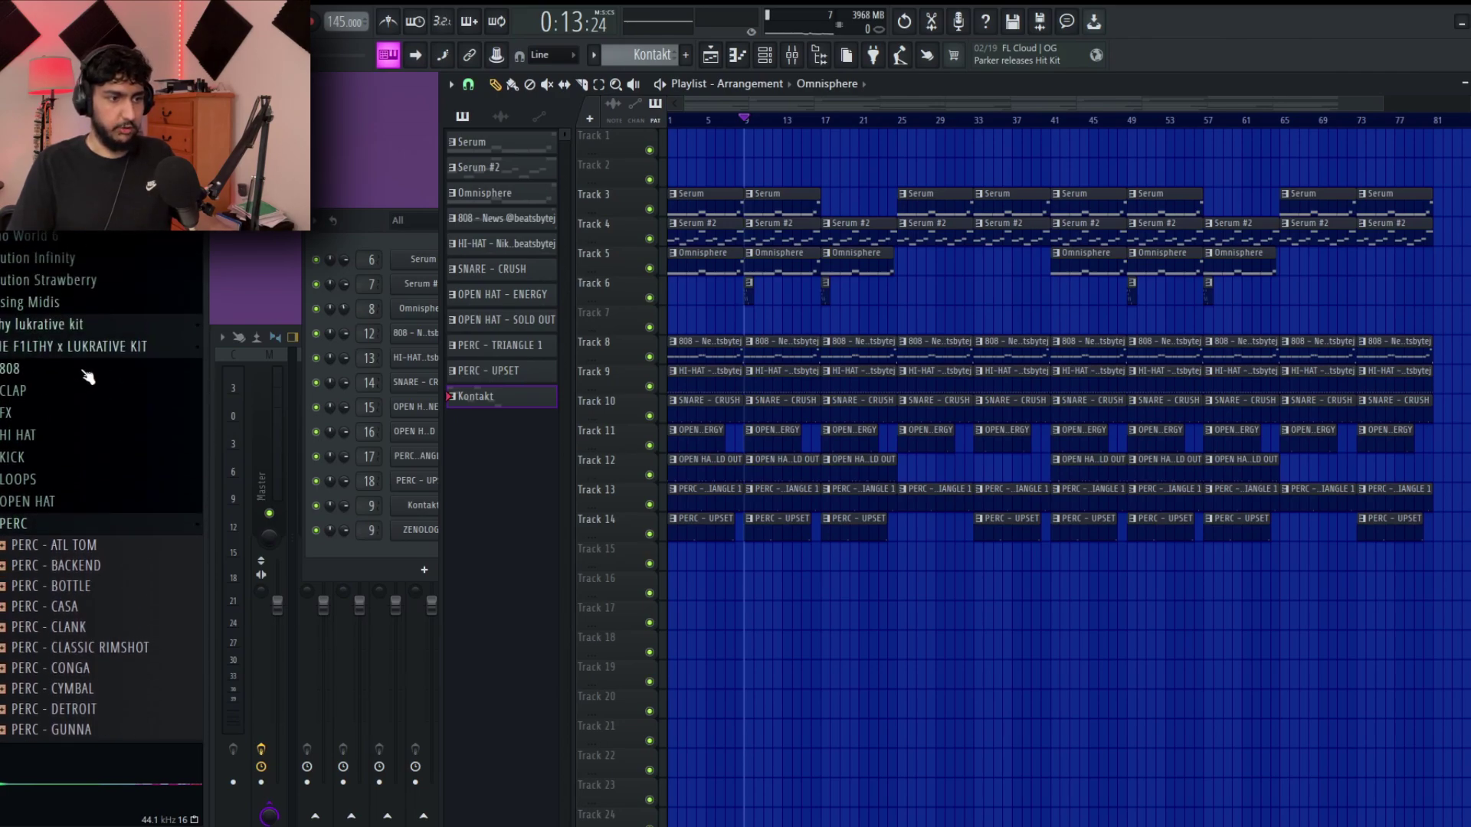
scroll(130, 354, up, 15)
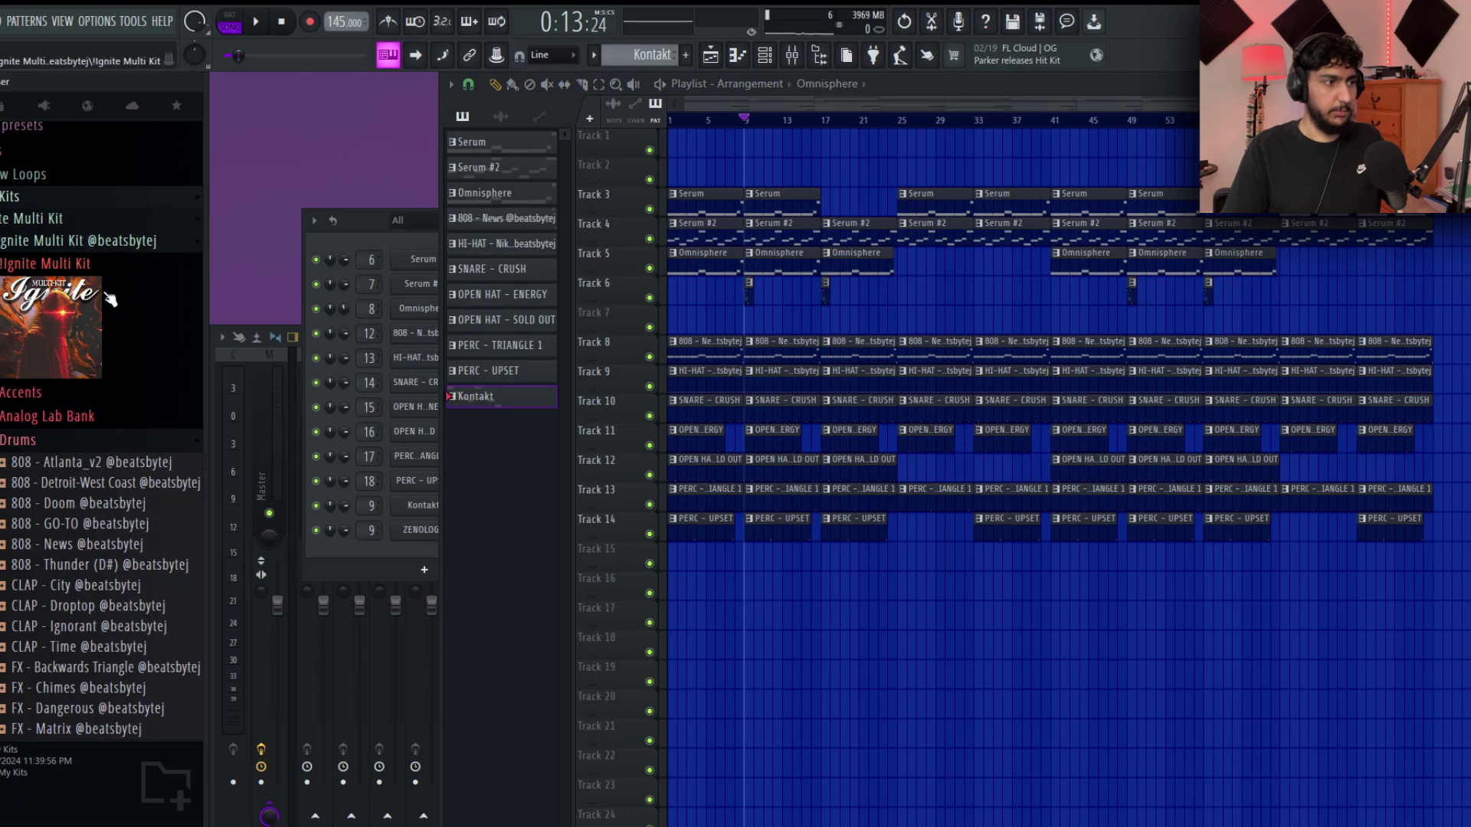
scroll(126, 303, down, 6)
scroll(100, 325, up, 6)
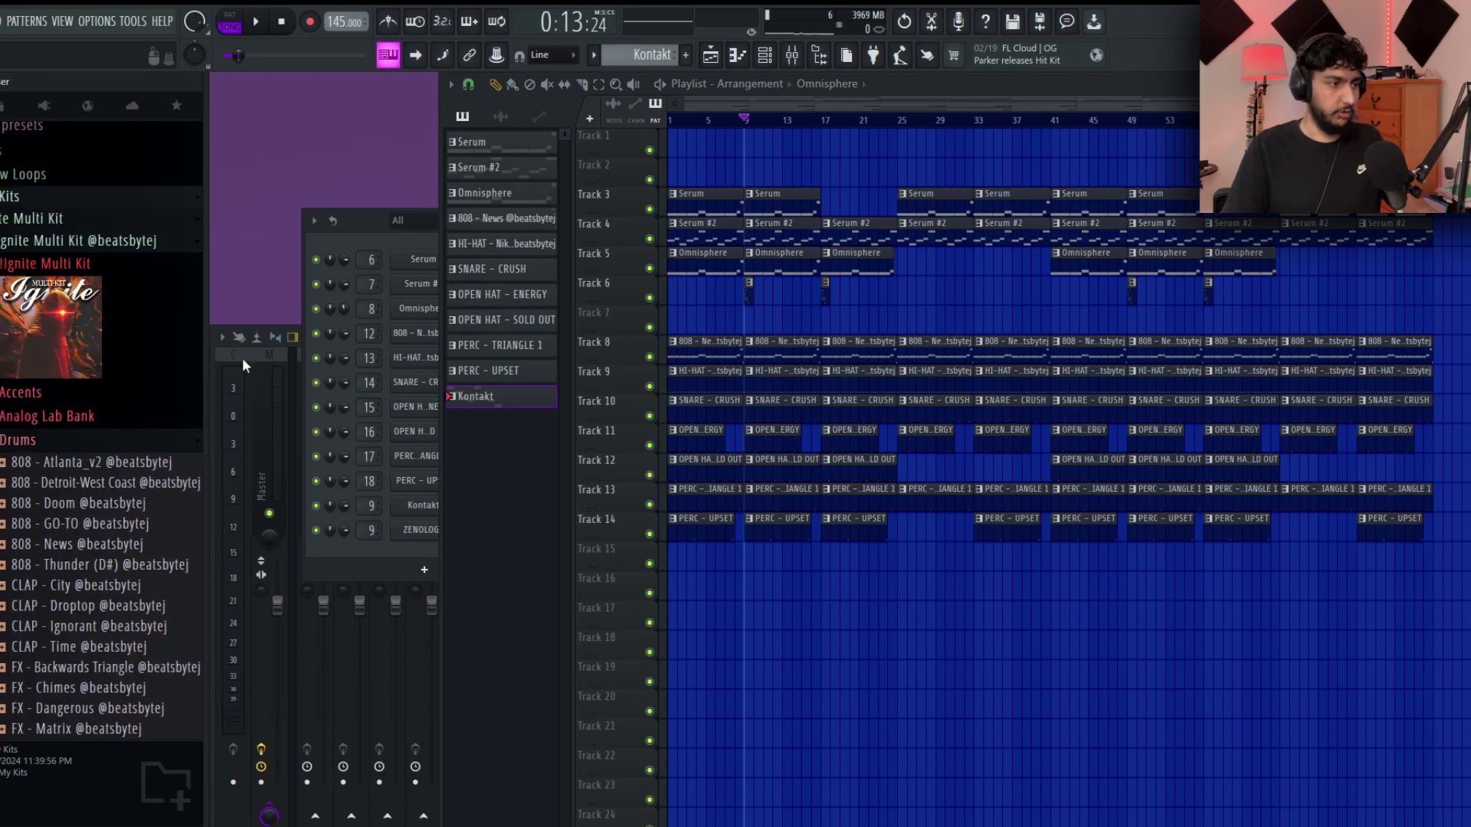
scroll(77, 348, down, 8)
scroll(76, 352, up, 2)
click(101, 318)
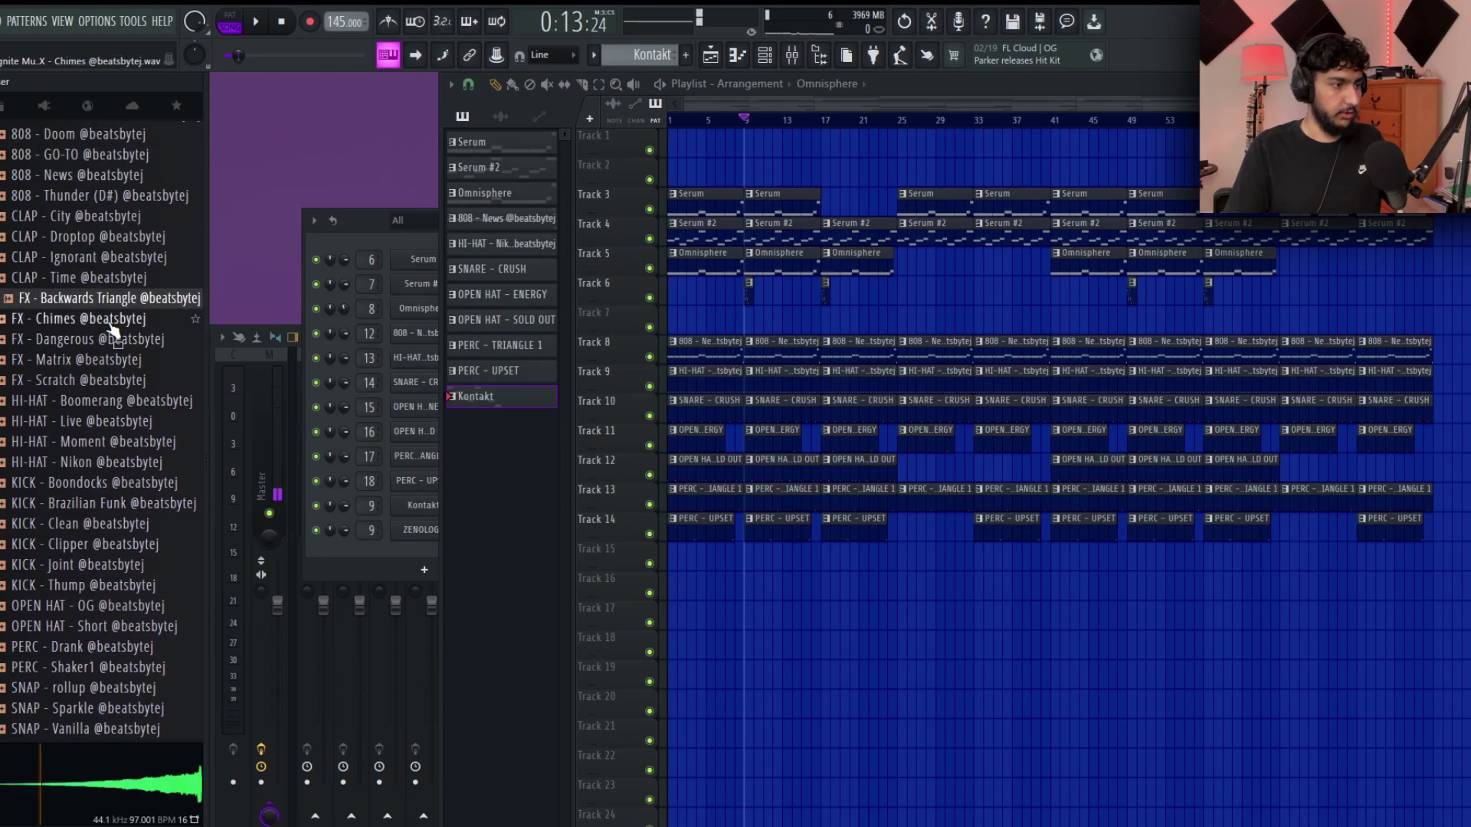
click(92, 344)
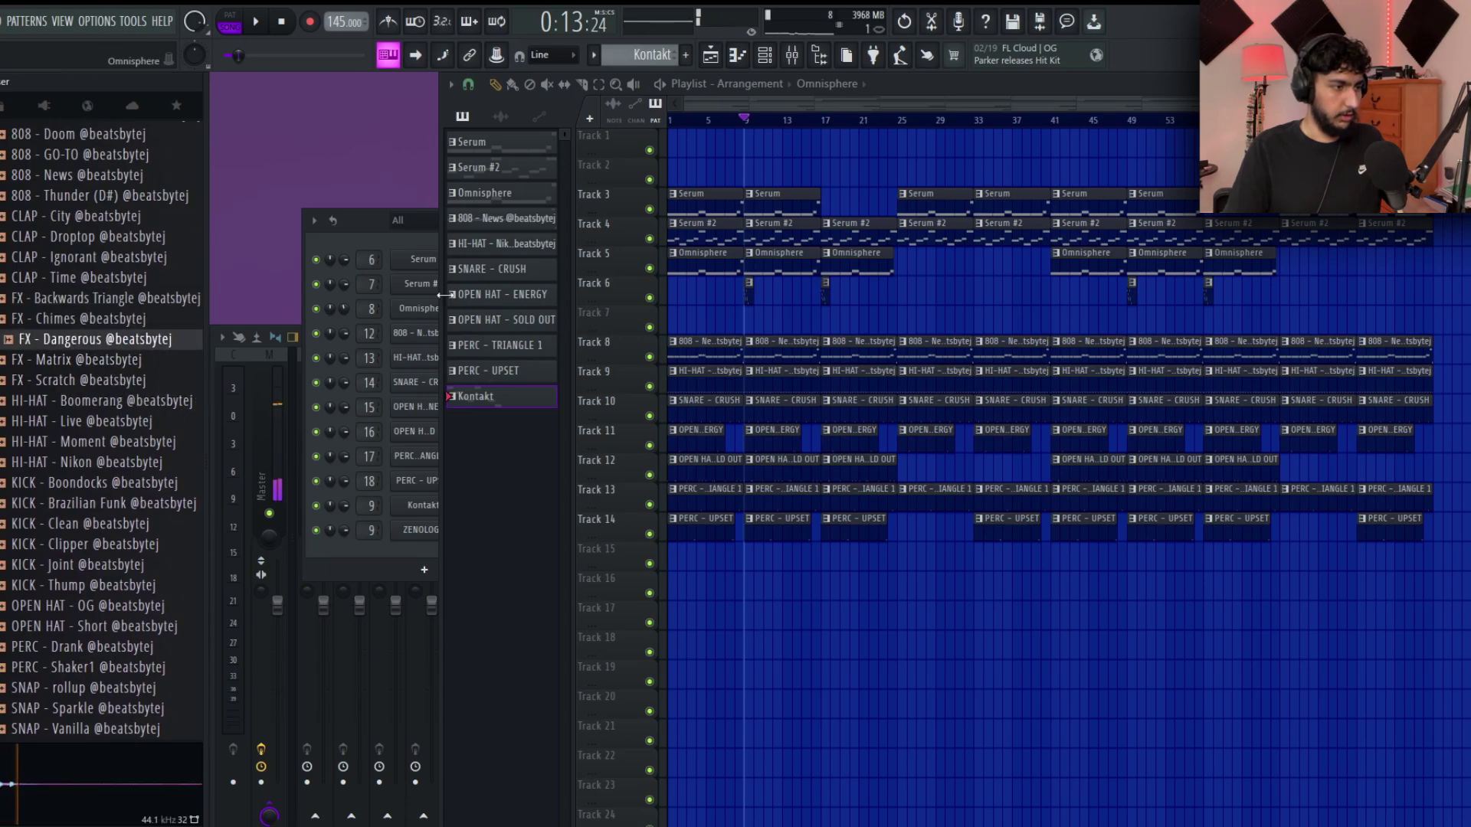
Place the FX - Dangerous sample on track 16 so it starts at bar 25.
click(368, 247)
drag(88, 339, 797, 594)
drag(987, 616, 1010, 613)
click(974, 124)
drag(1105, 526, 1031, 534)
scroll(984, 513, down, 4)
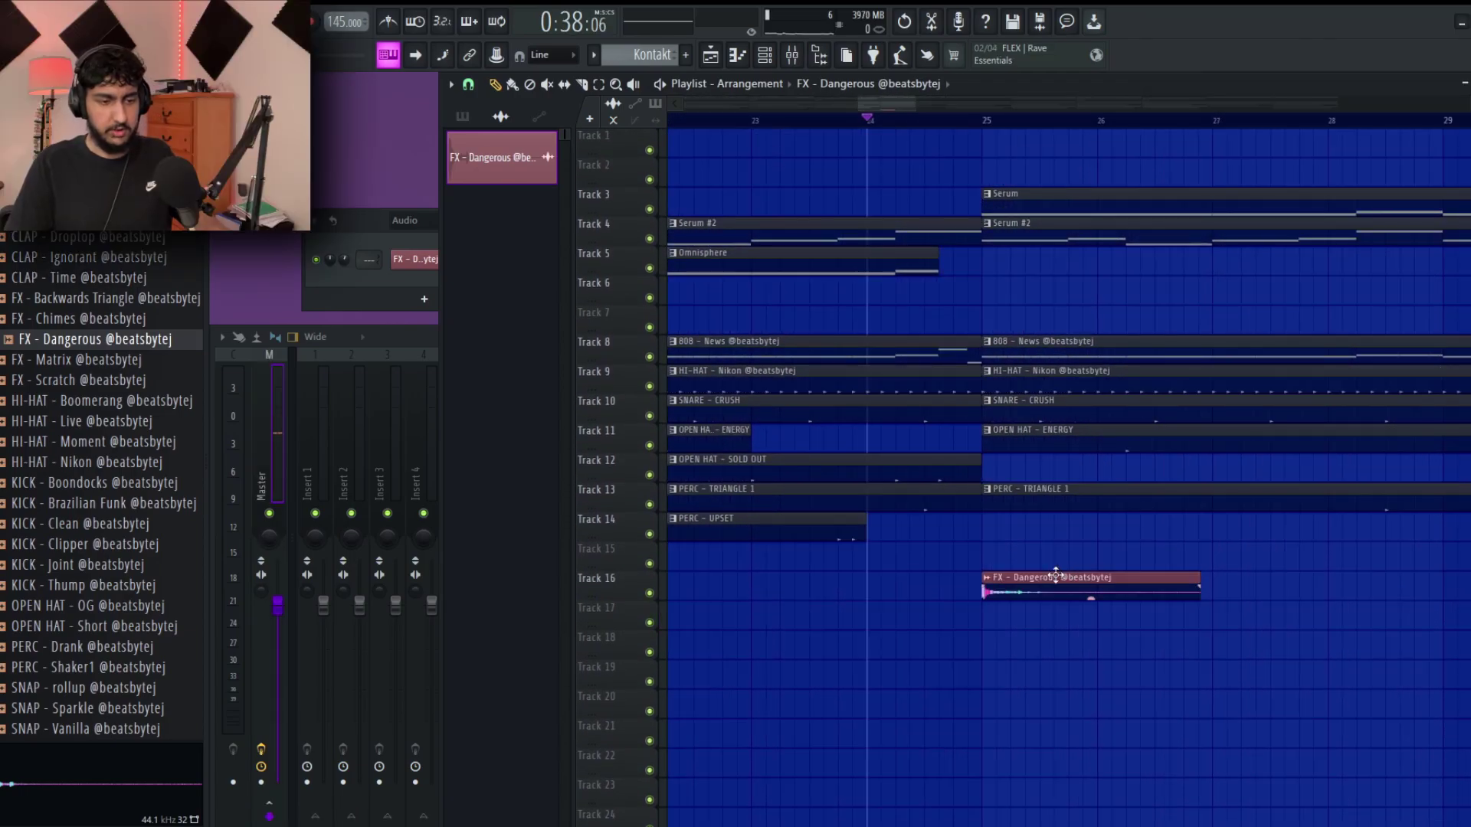
Copy the FX - Dangerous clip below the original, make the copy unique and reverse it.
drag(992, 580, 992, 639)
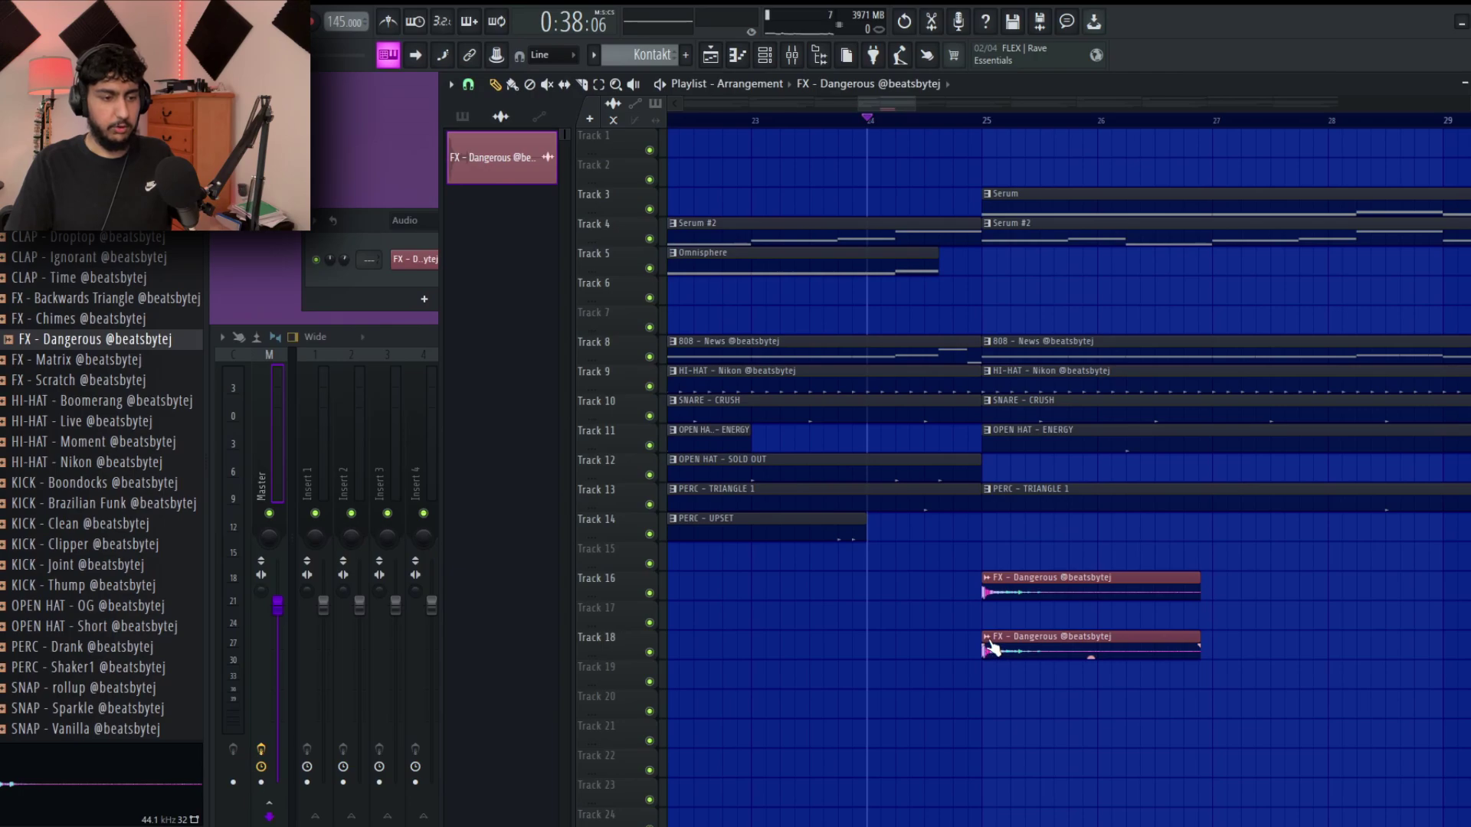
click(987, 638)
click(1009, 758)
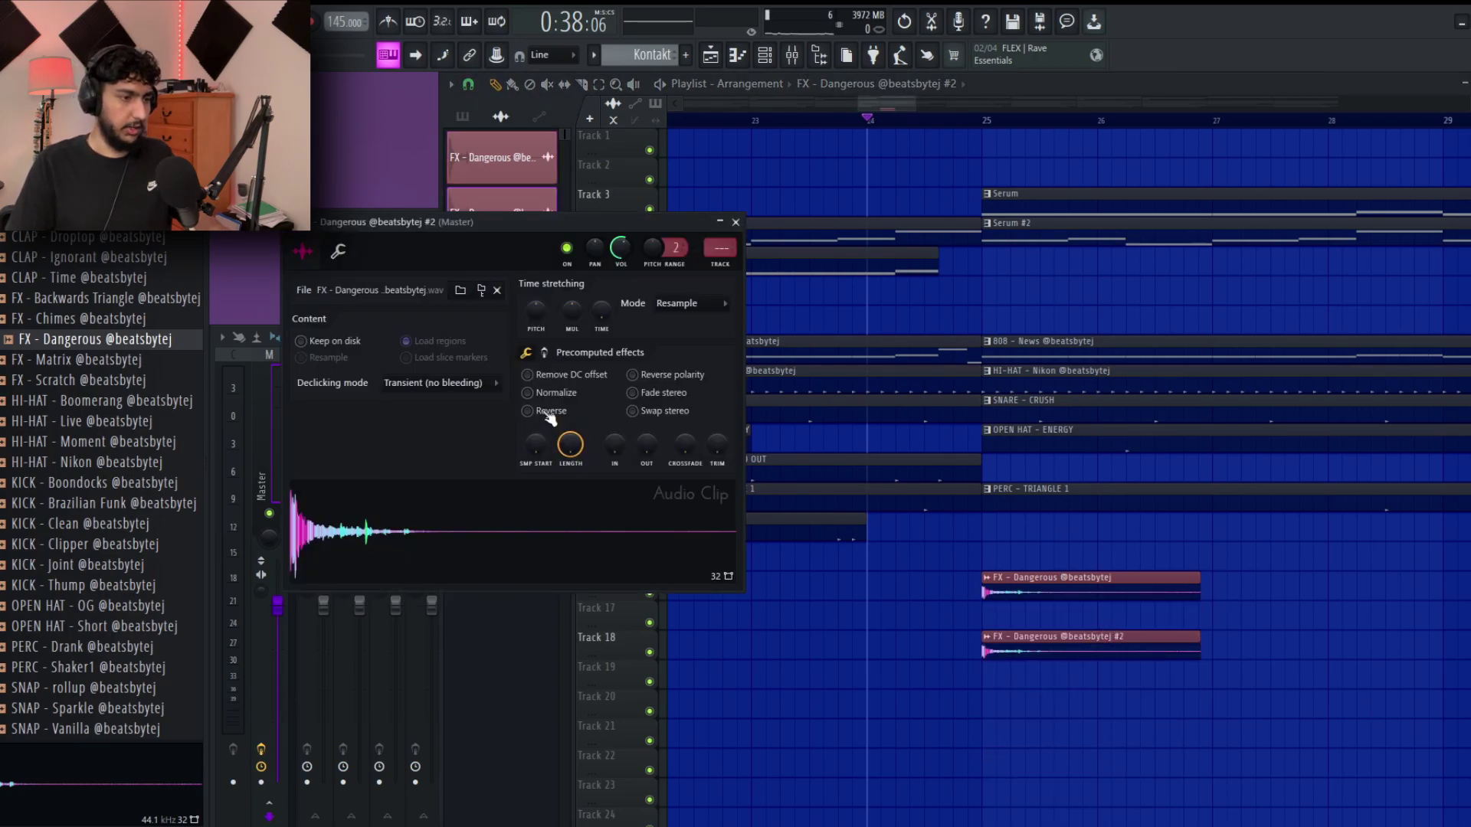
click(1362, 738)
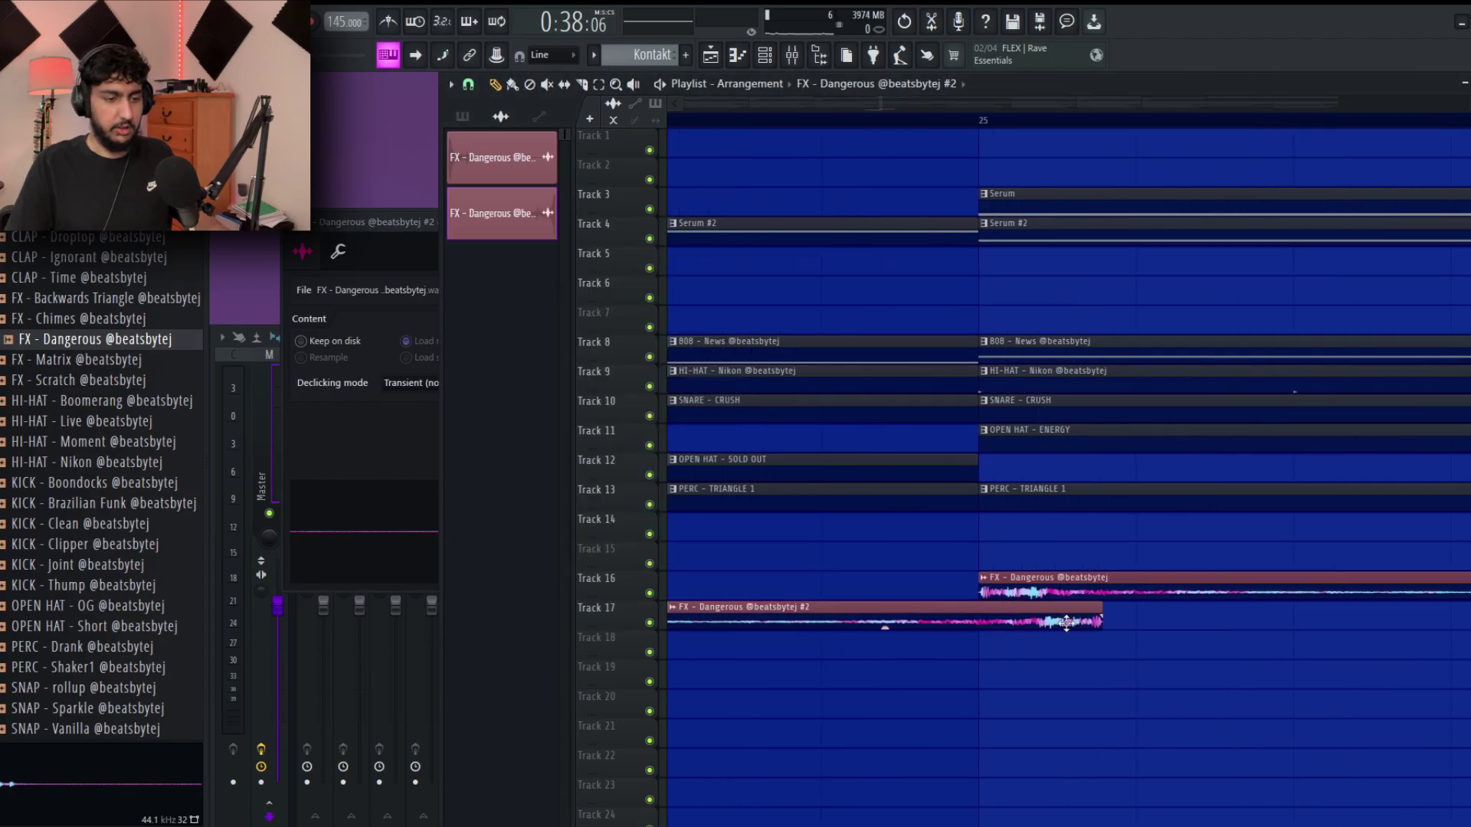
Shorten the reversed FX clip on track 17 so it leads into bar 25 with a fade-in, and play the transition.
scroll(1136, 638, down, 7)
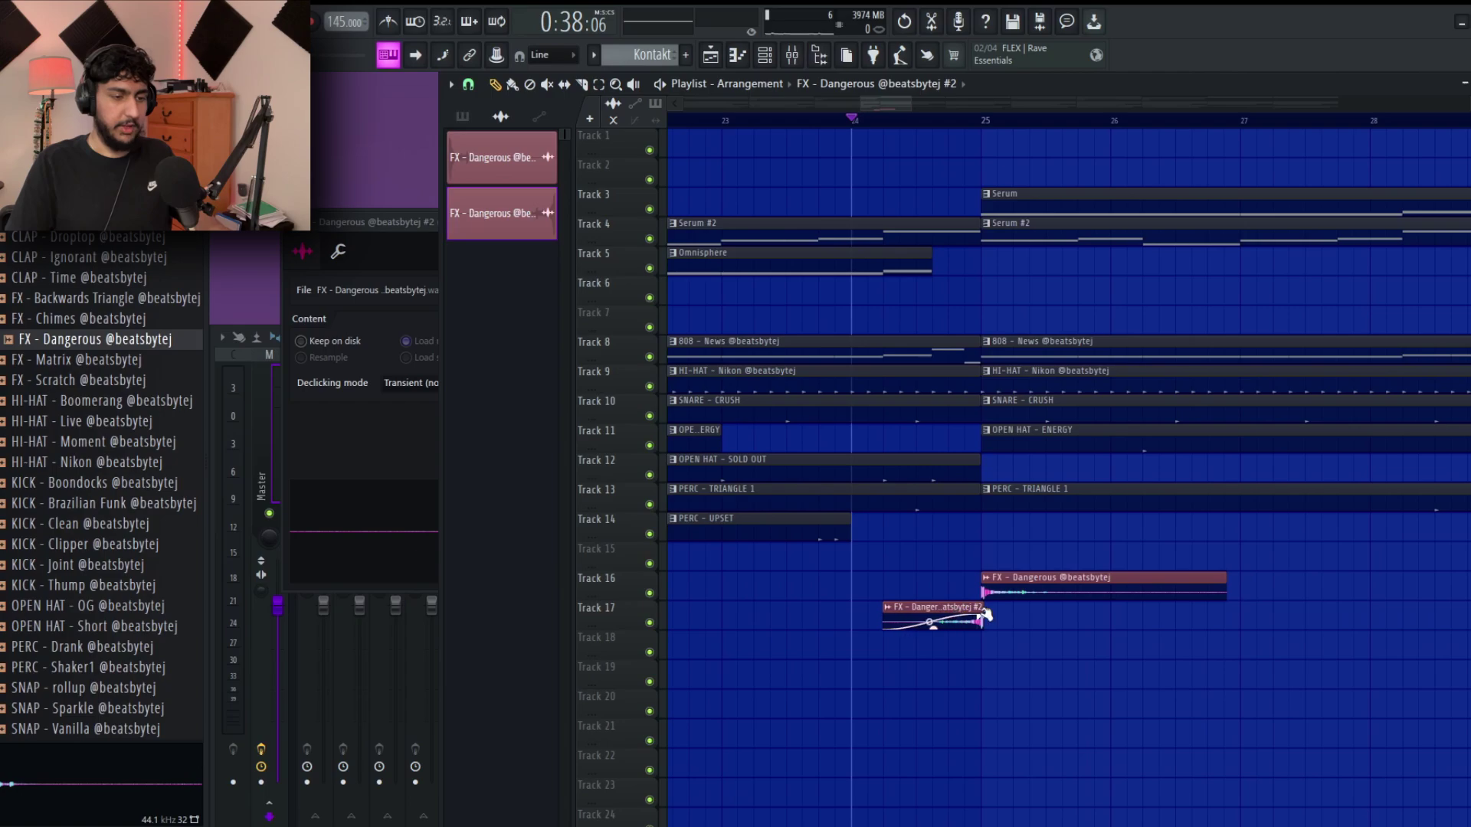
key(space)
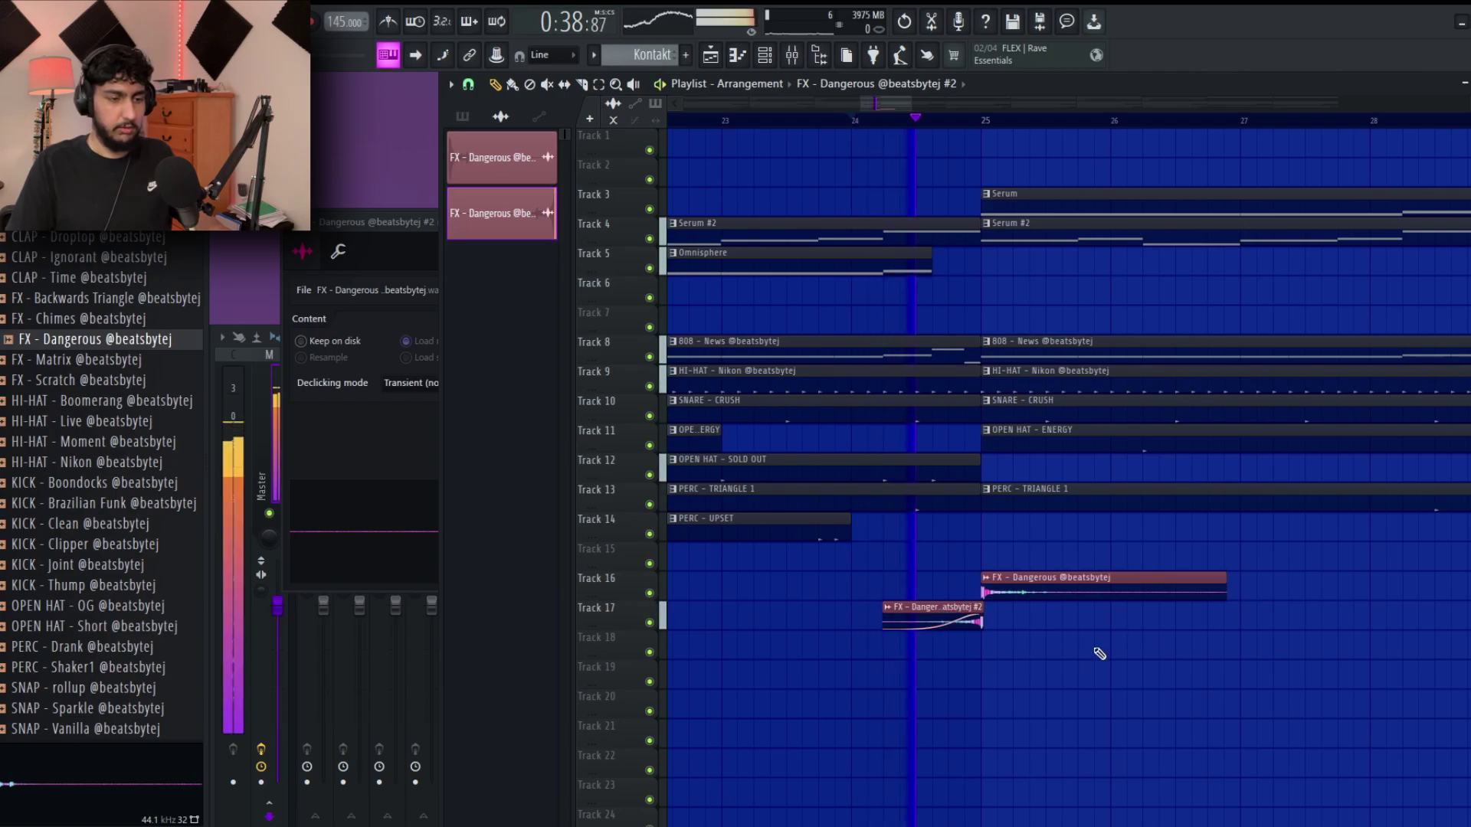
scroll(958, 611, up, 1)
scroll(958, 611, up, 1)
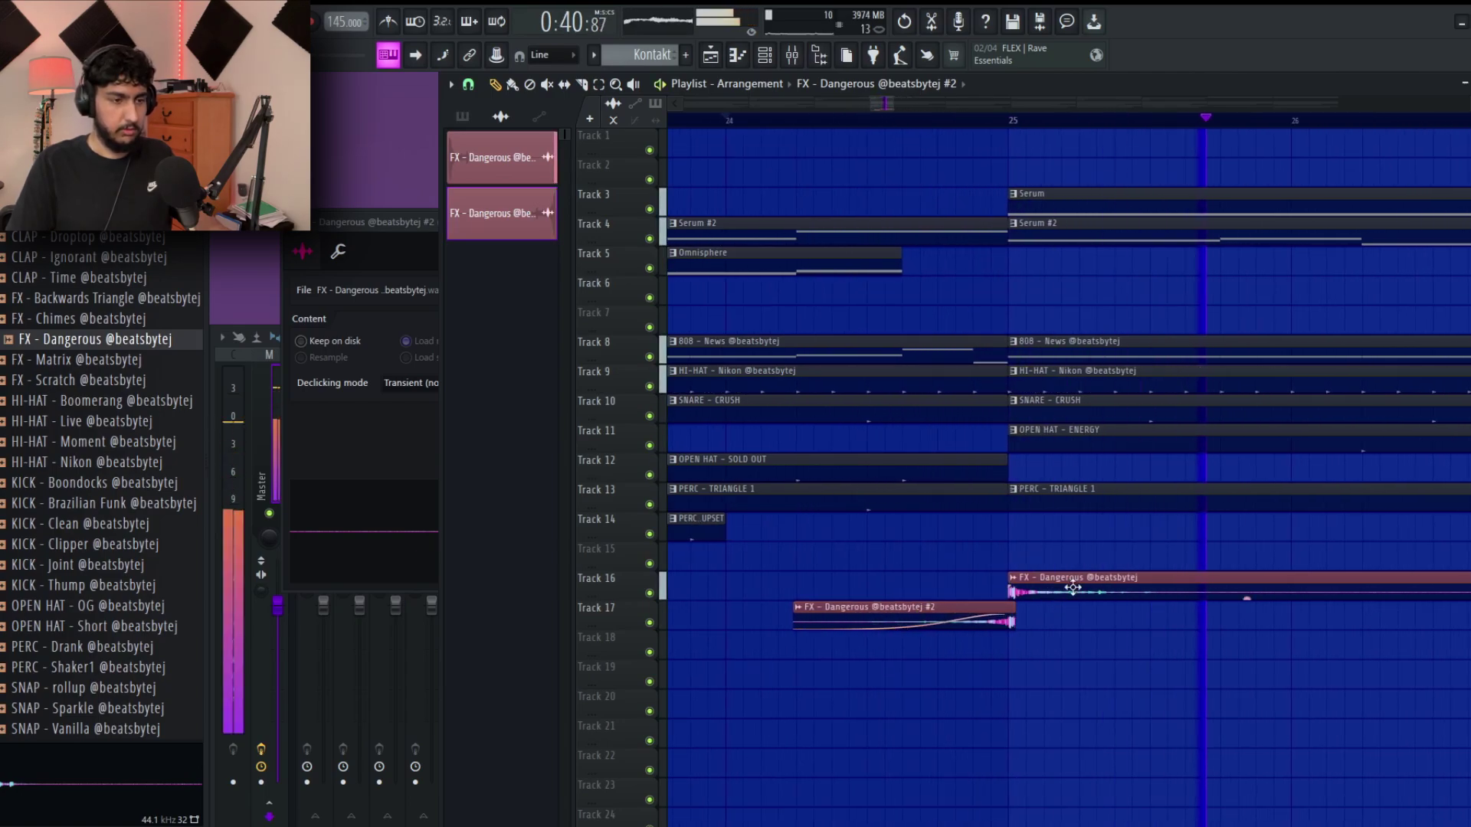
scroll(1085, 610, down, 4)
key(space)
Trim the end of the reversed FX clip exactly to bar 25 and play the transition again.
scroll(1094, 611, up, 6)
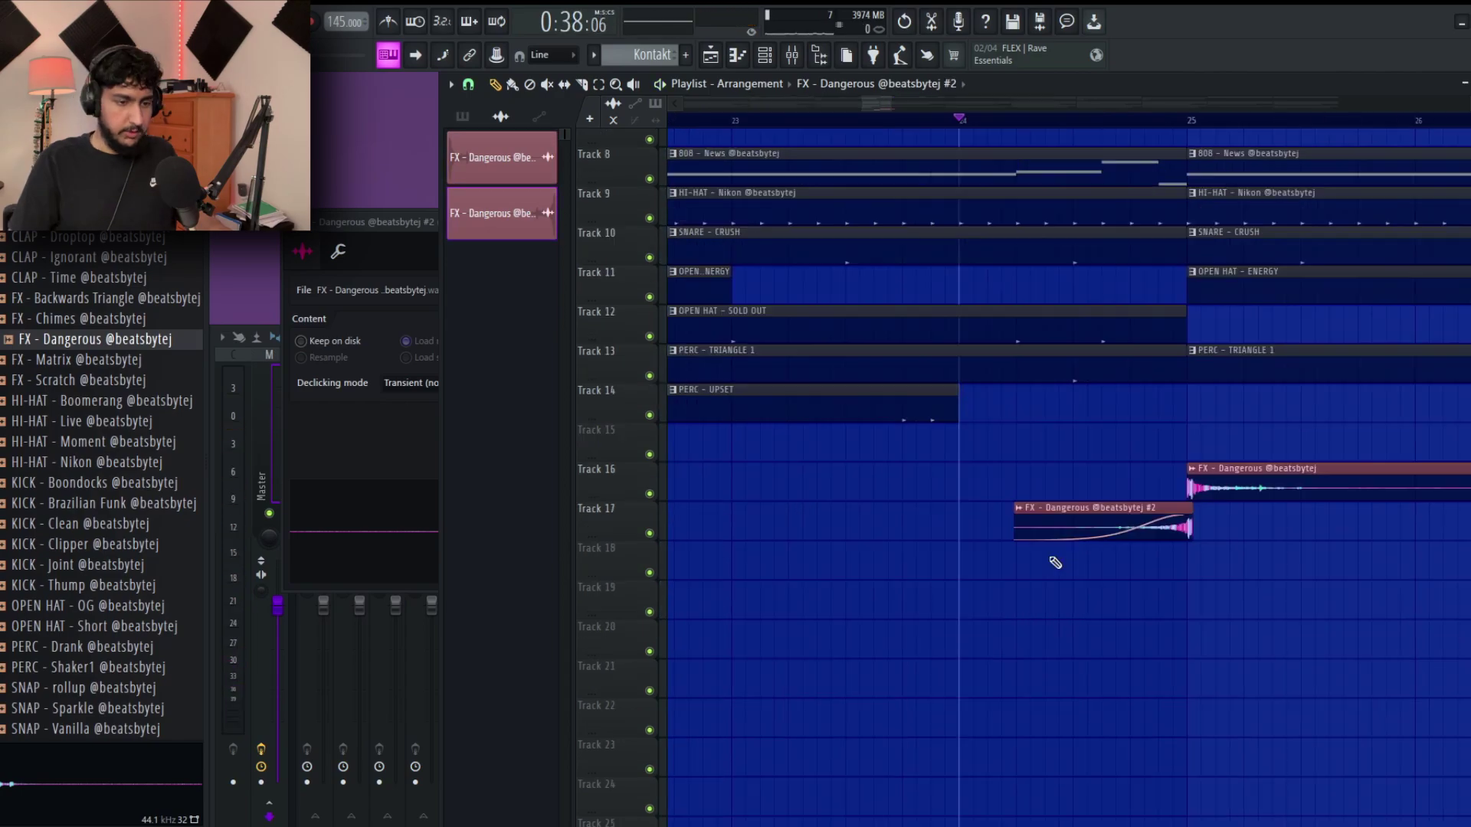
scroll(1249, 527, up, 2)
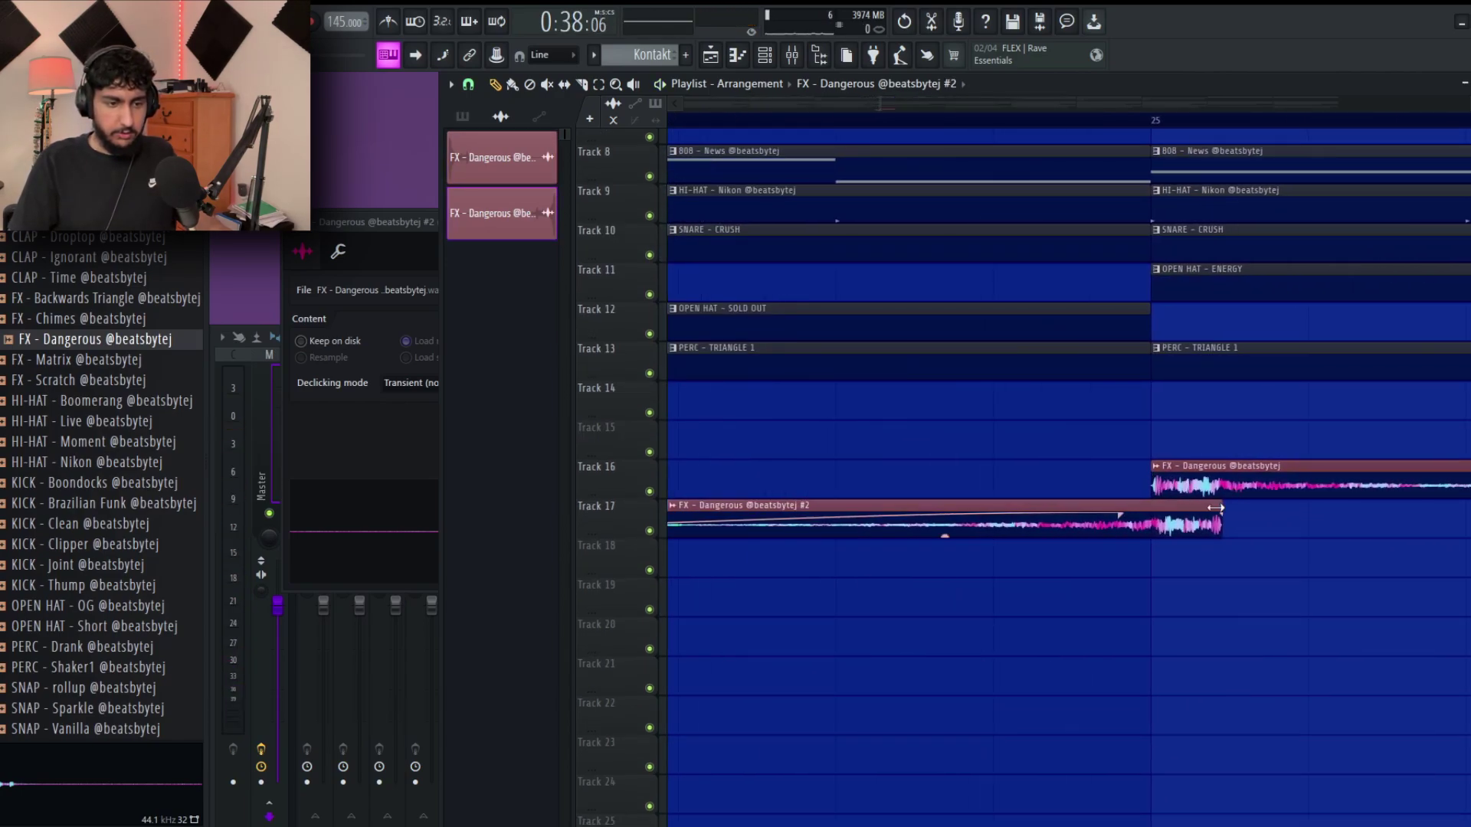
key(space)
scroll(1272, 517, down, 3)
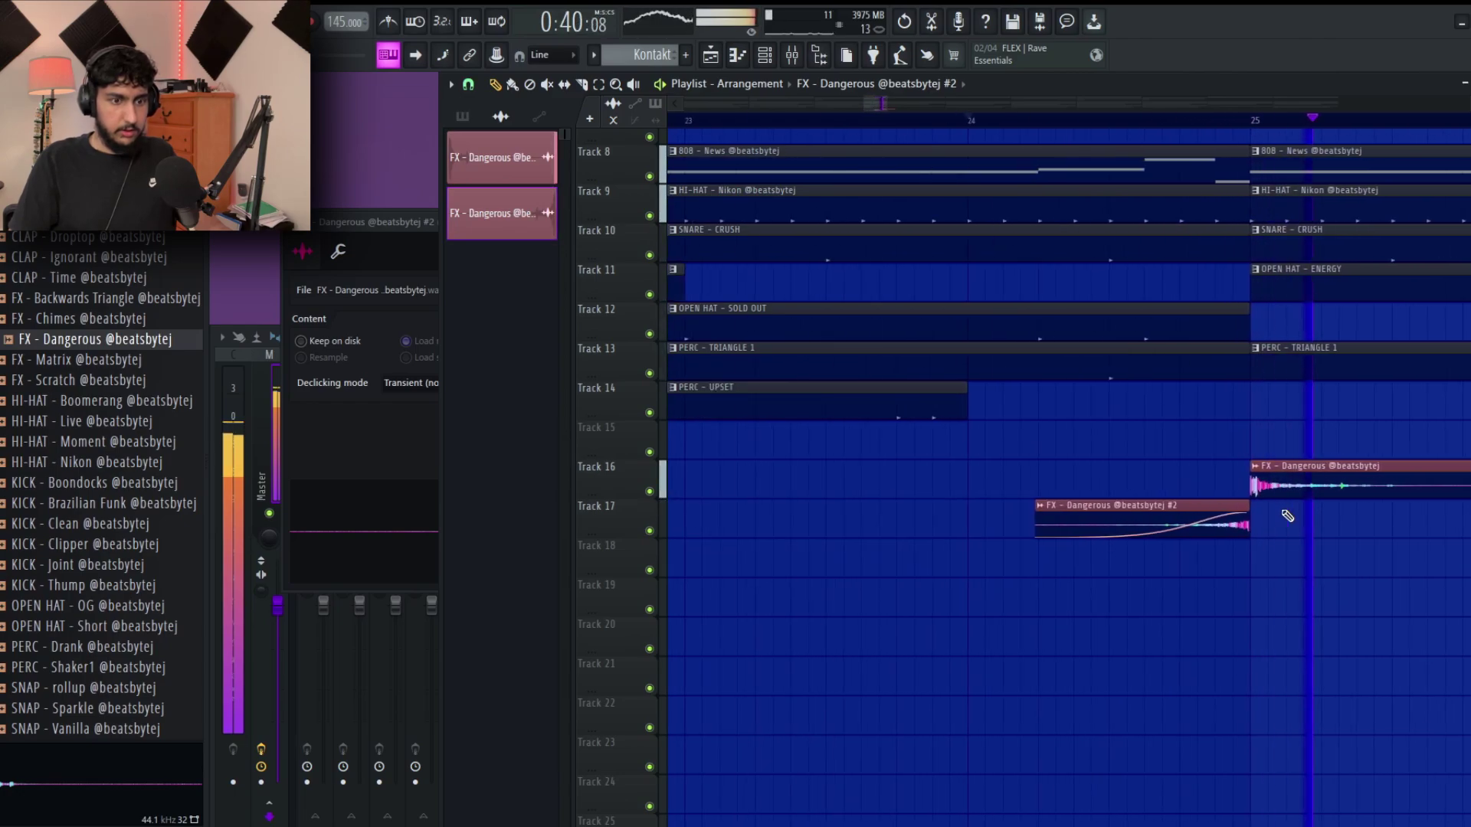
Copy the pair of FX - Dangerous clips to the bar 41 transition and listen to it.
scroll(1287, 516, down, 6)
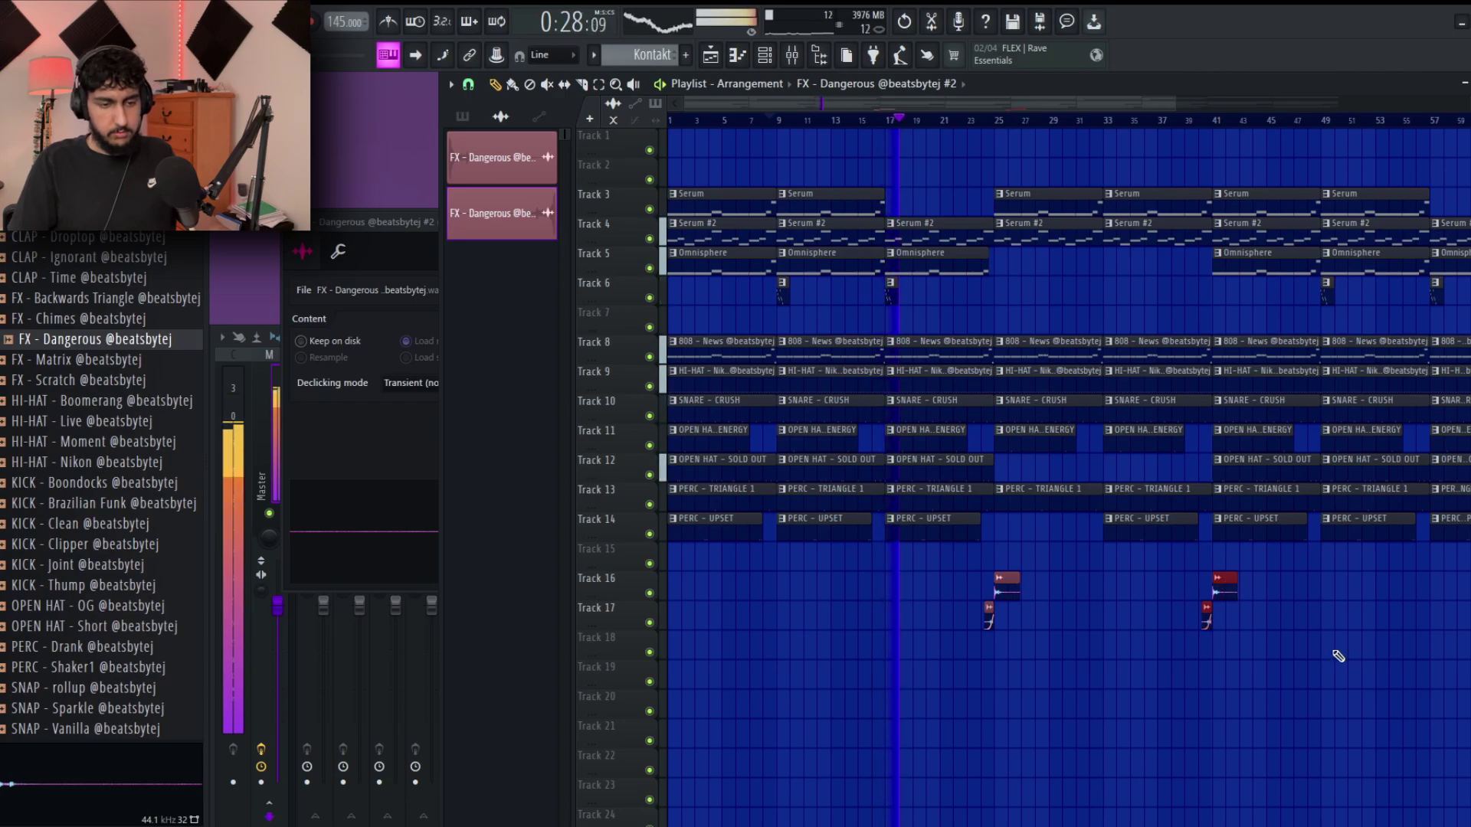
click(1197, 120)
scroll(1246, 403, up, 3)
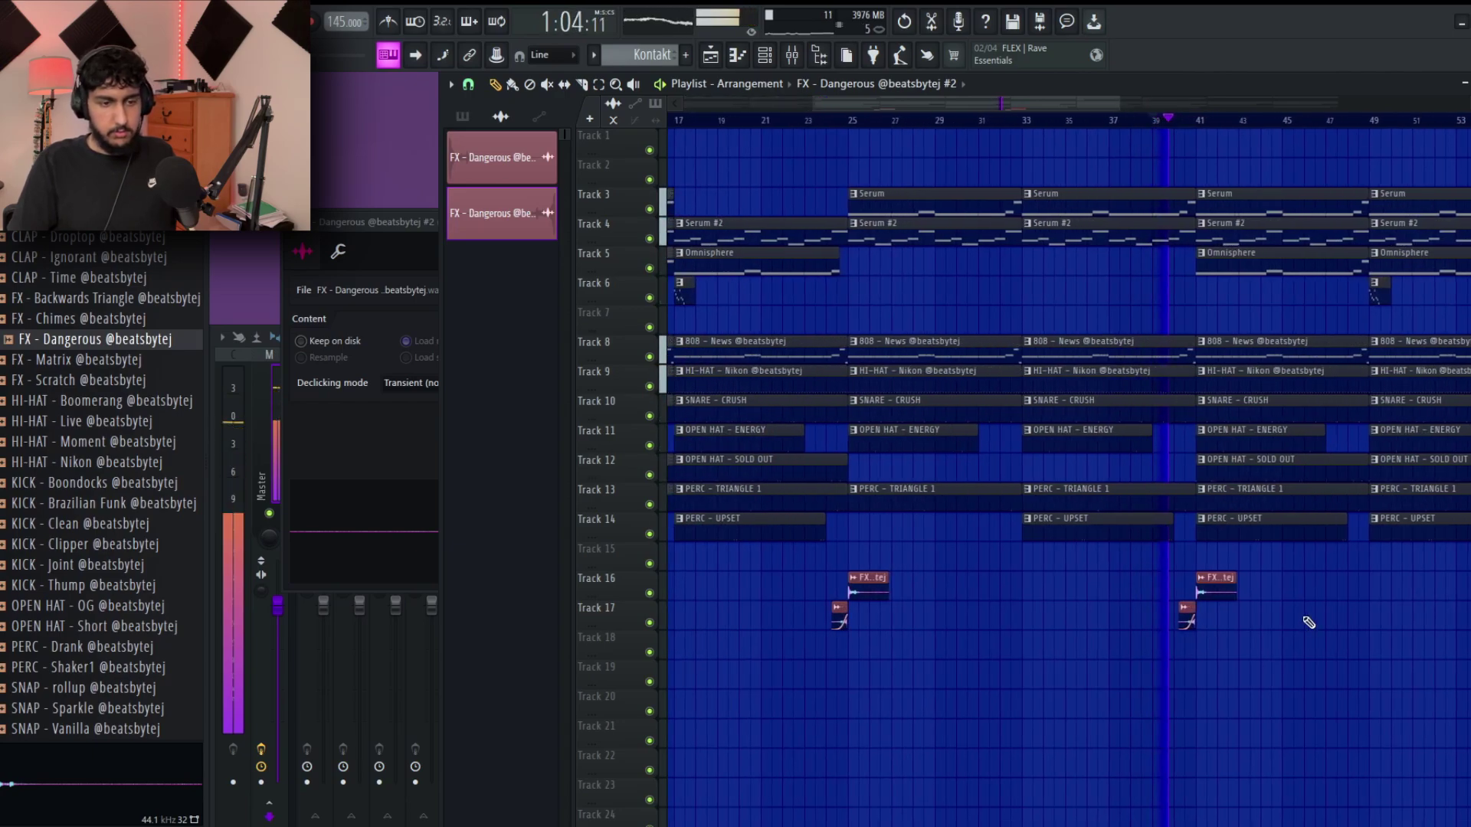
scroll(1321, 596, down, 3)
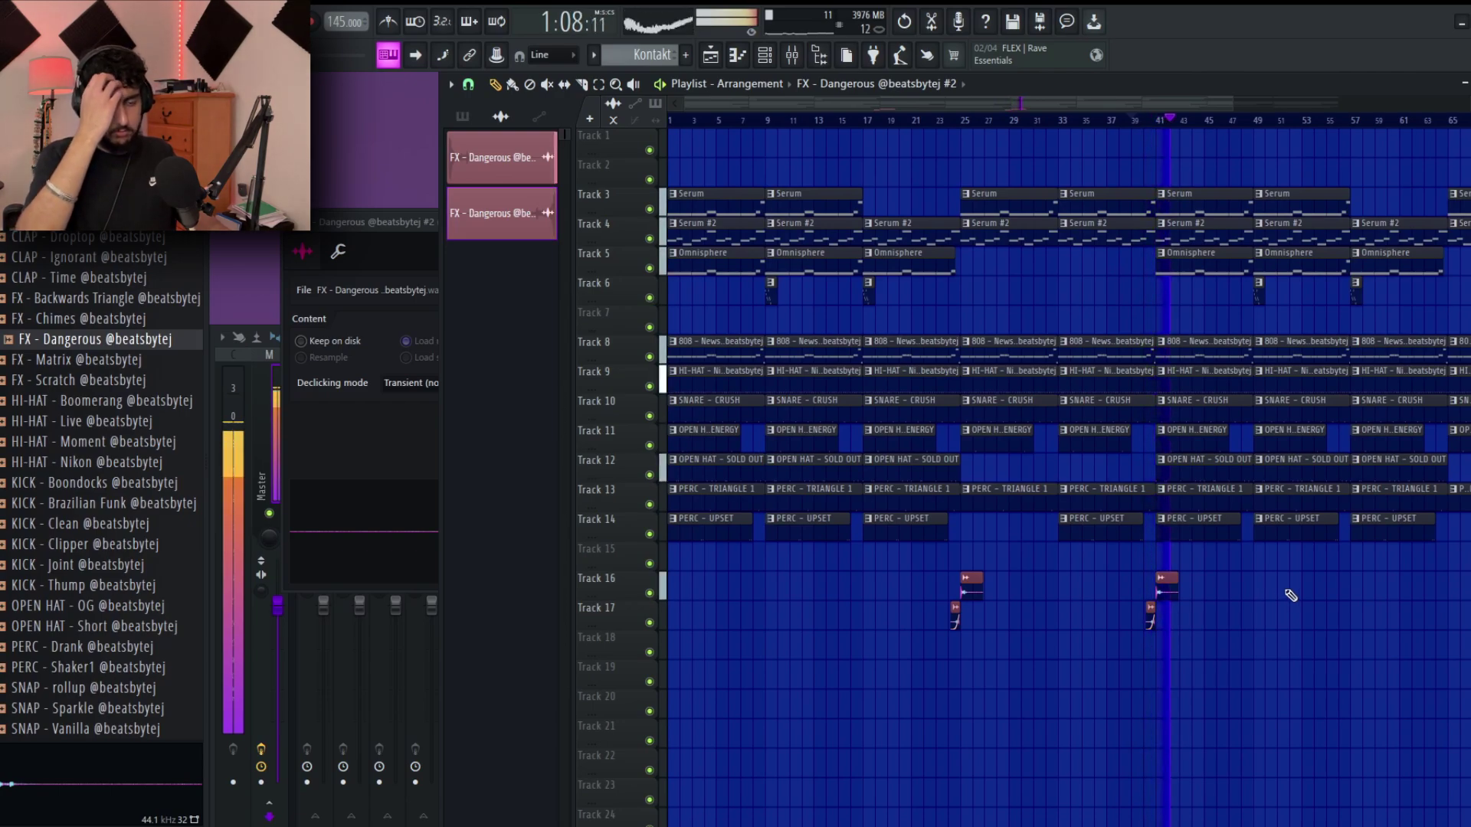
scroll(1291, 596, down, 3)
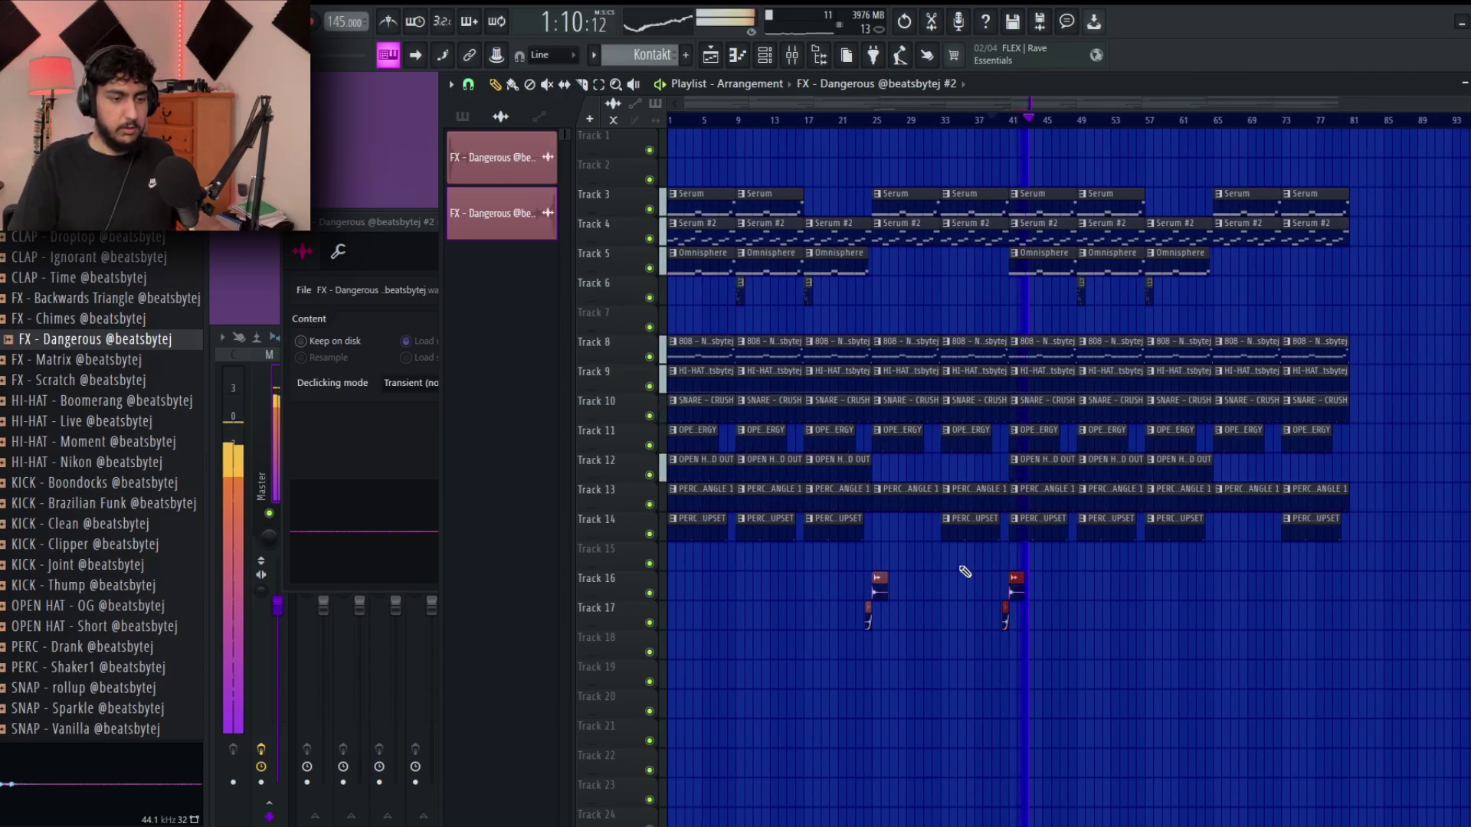
Extend the song with a copied section at bar 81 and copy the FX - Dangerous pair to its start.
scroll(1126, 536, up, 2)
drag(1126, 537, 1444, 190)
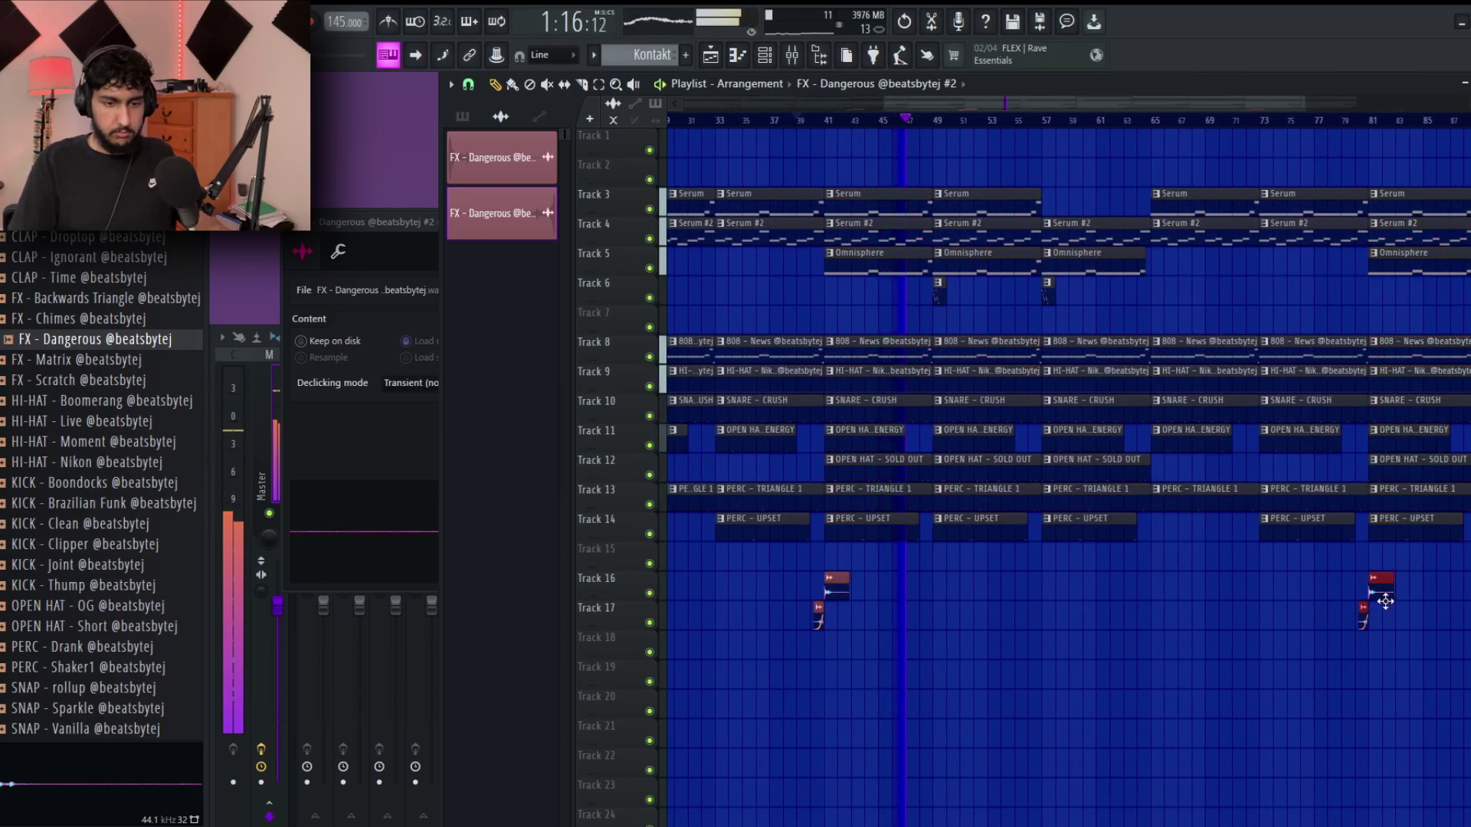
scroll(1303, 590, down, 3)
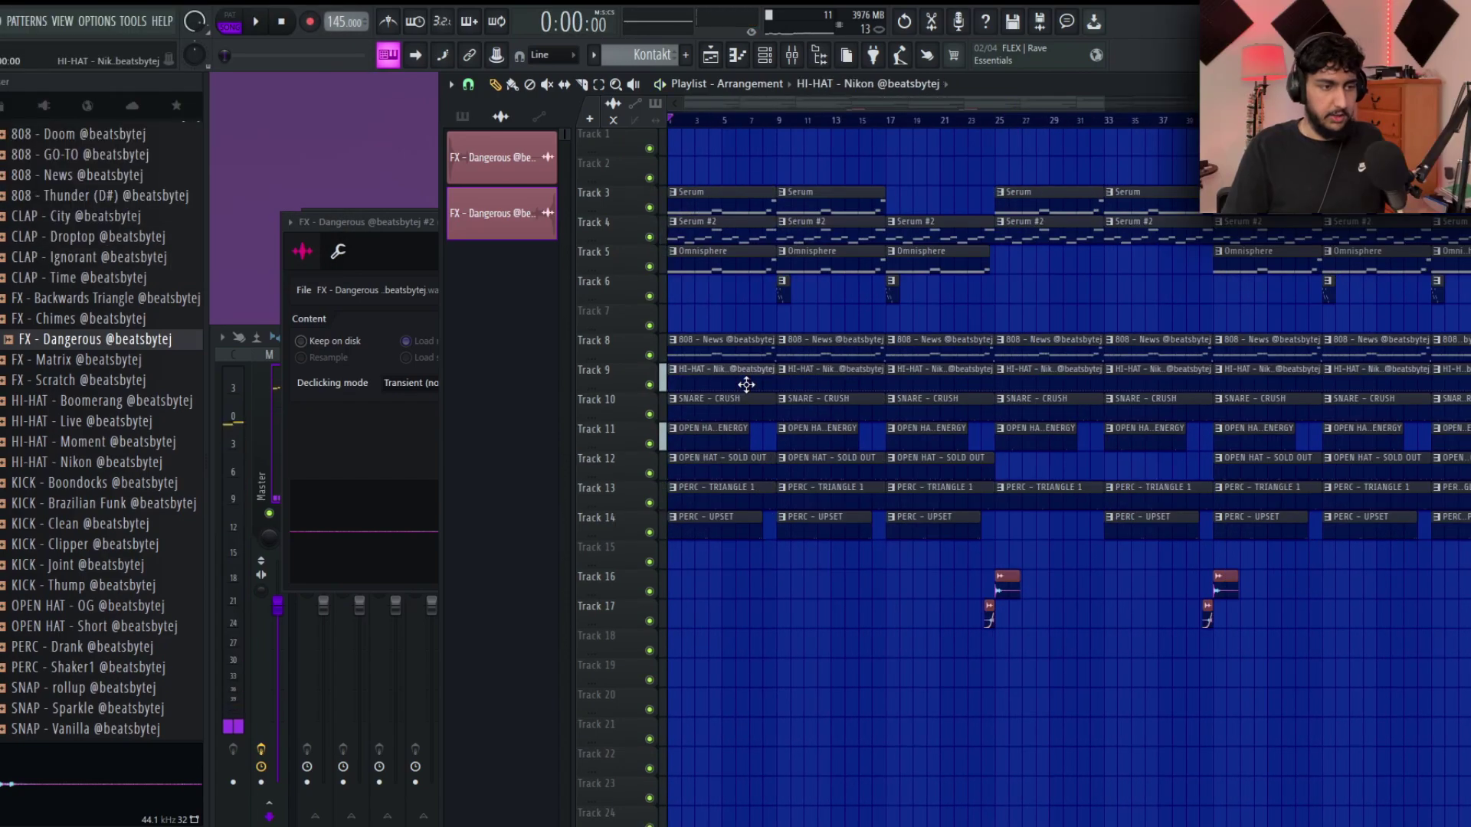
Open the hi-hat pattern, set the snap to 1/6 beat, add fast C5 roll notes near the end of bar 2, and start playback.
double_click(742, 383)
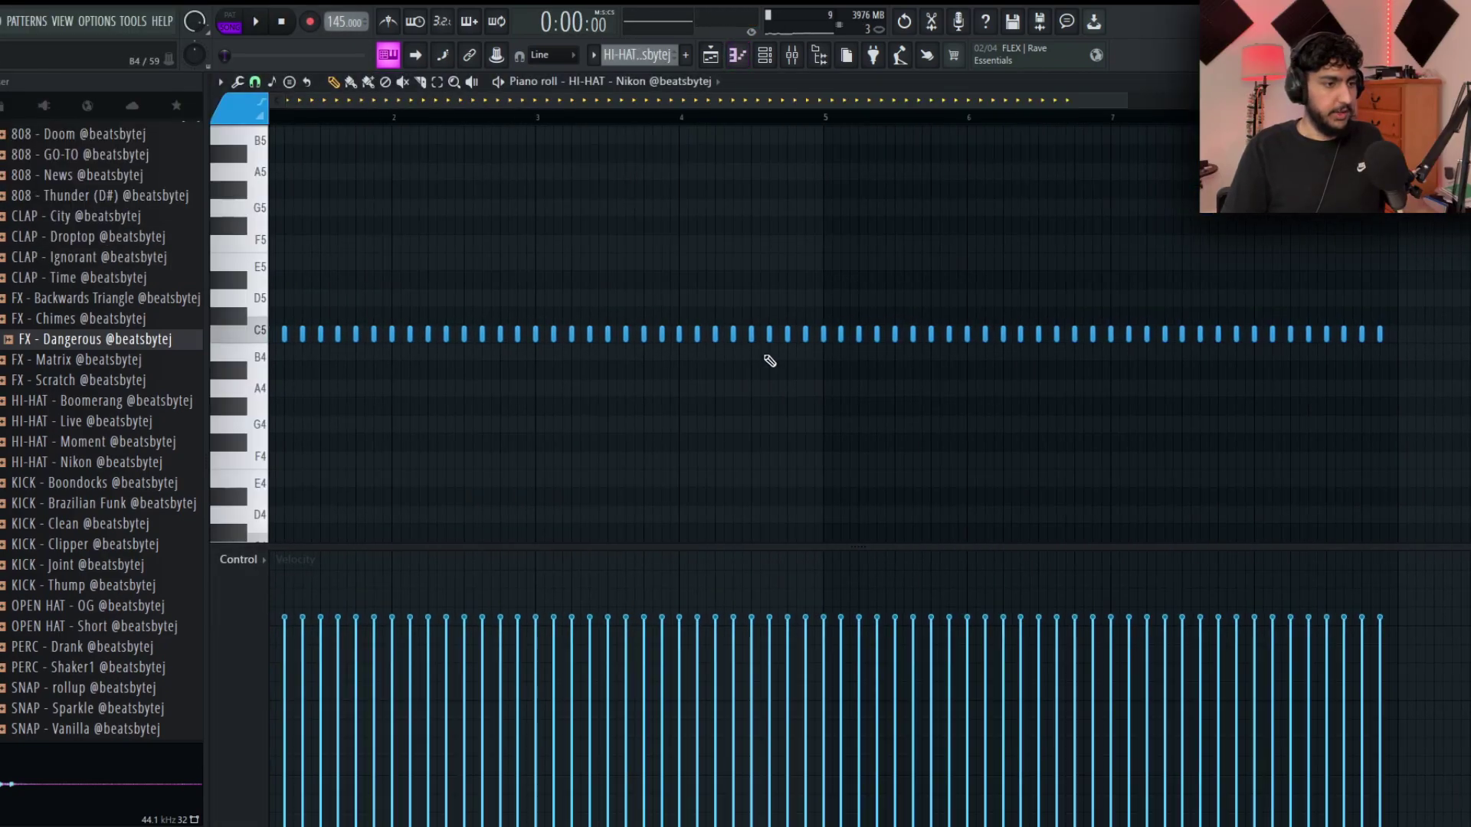
scroll(580, 285, up, 2)
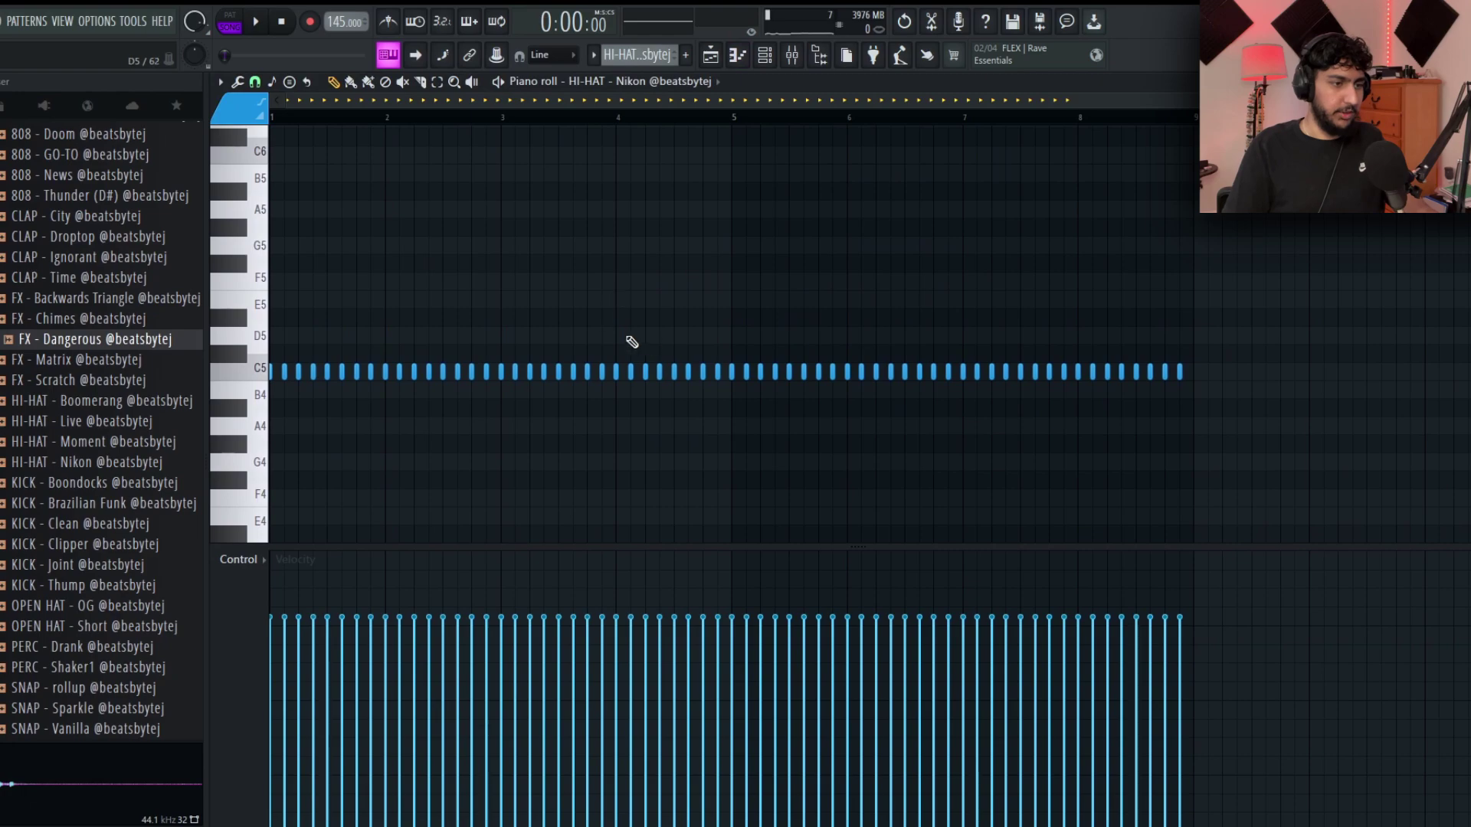
click(255, 82)
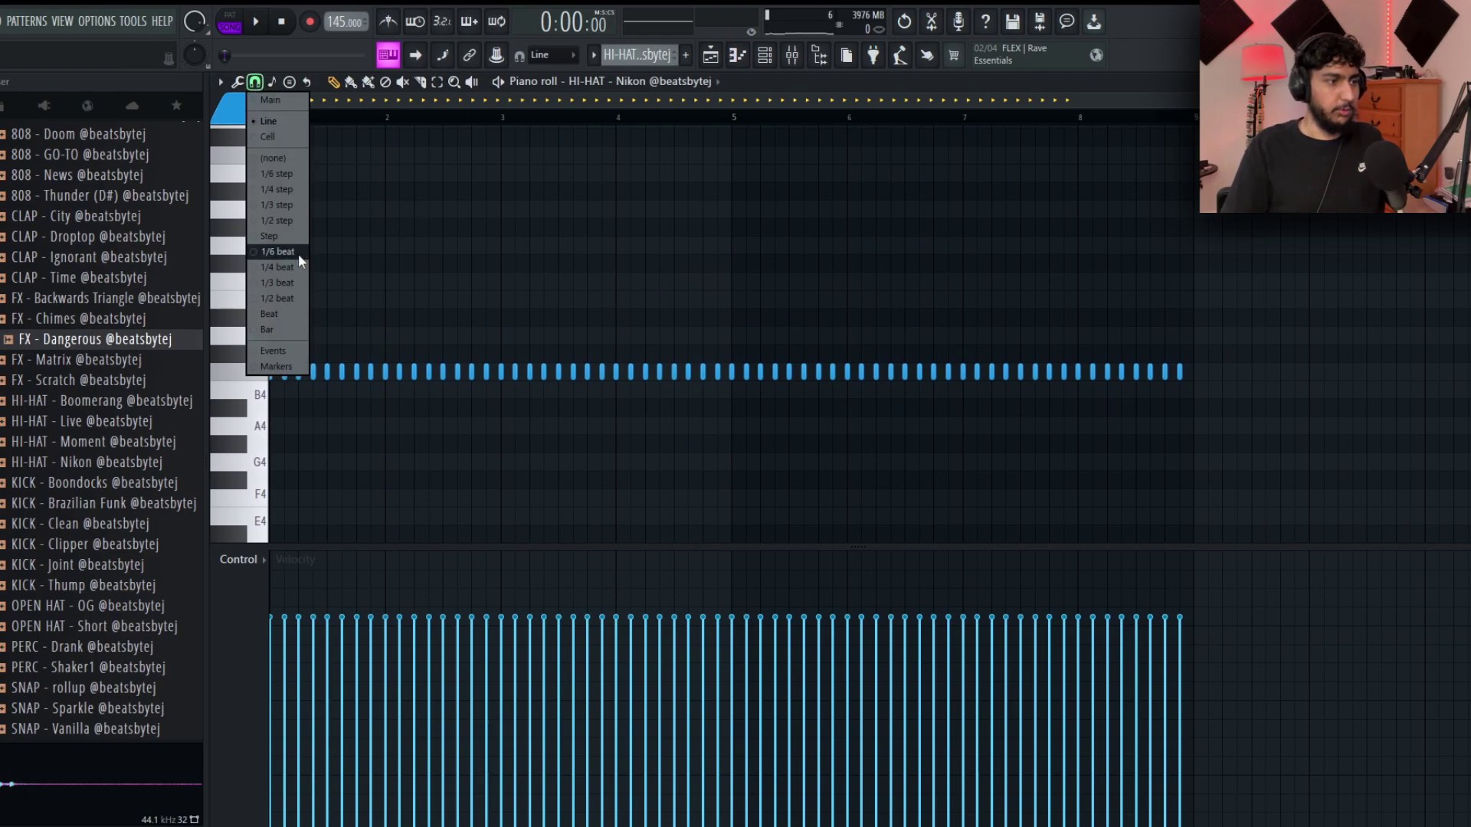
click(501, 279)
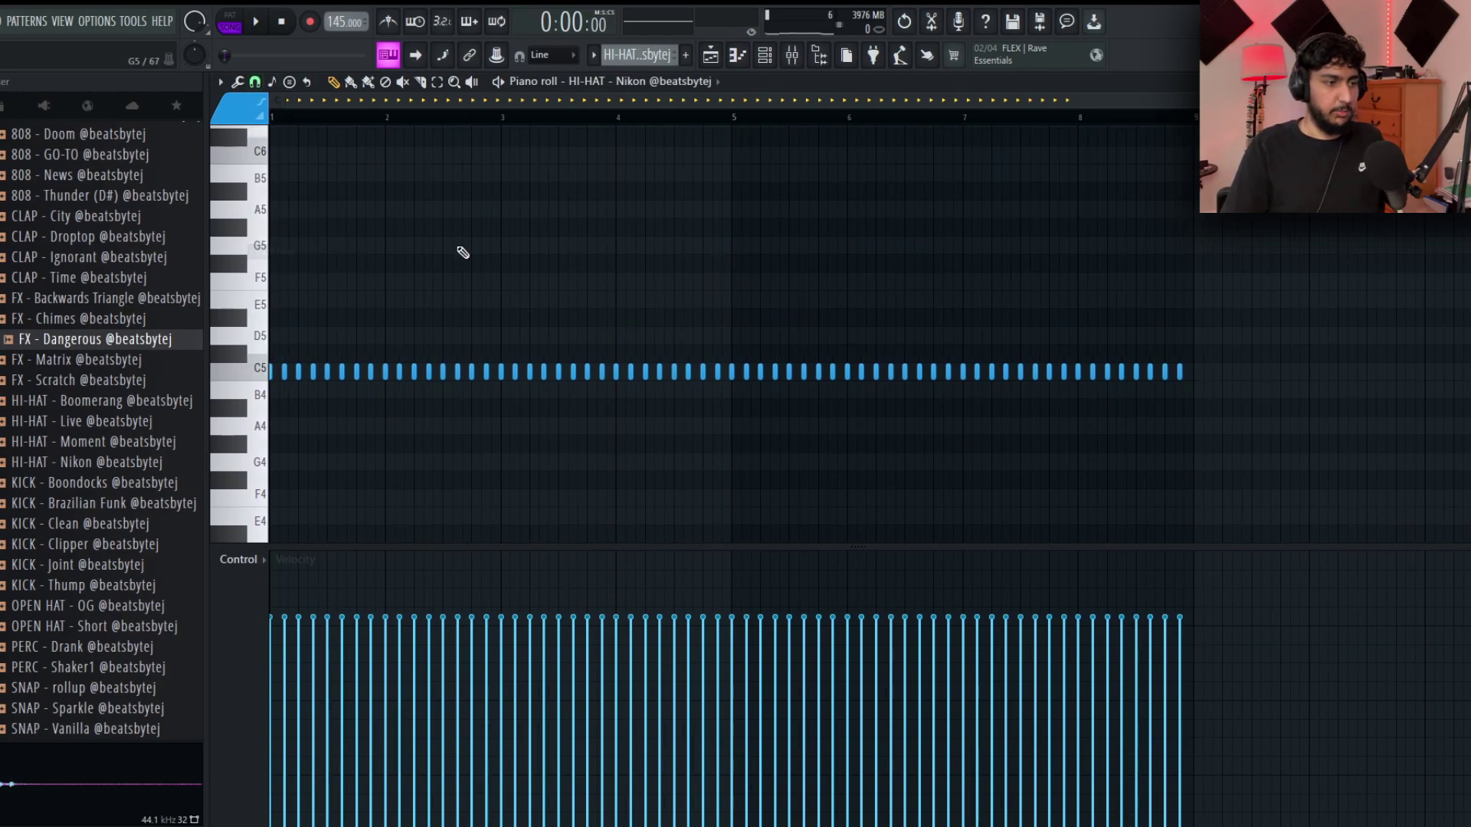
scroll(463, 250, up, 3)
drag(657, 260, 659, 186)
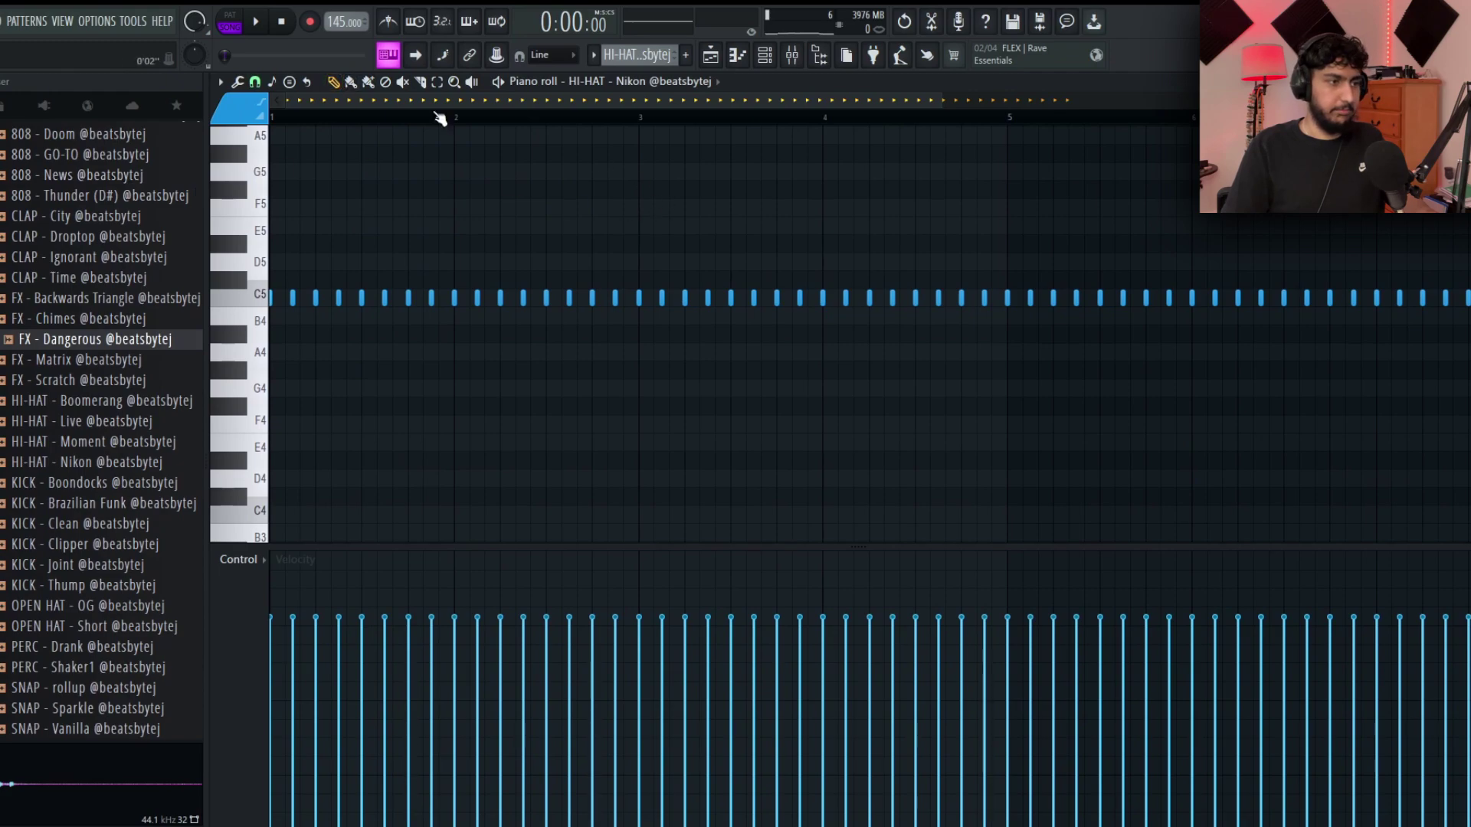
drag(781, 191, 726, 203)
drag(545, 224, 855, 227)
key(space)
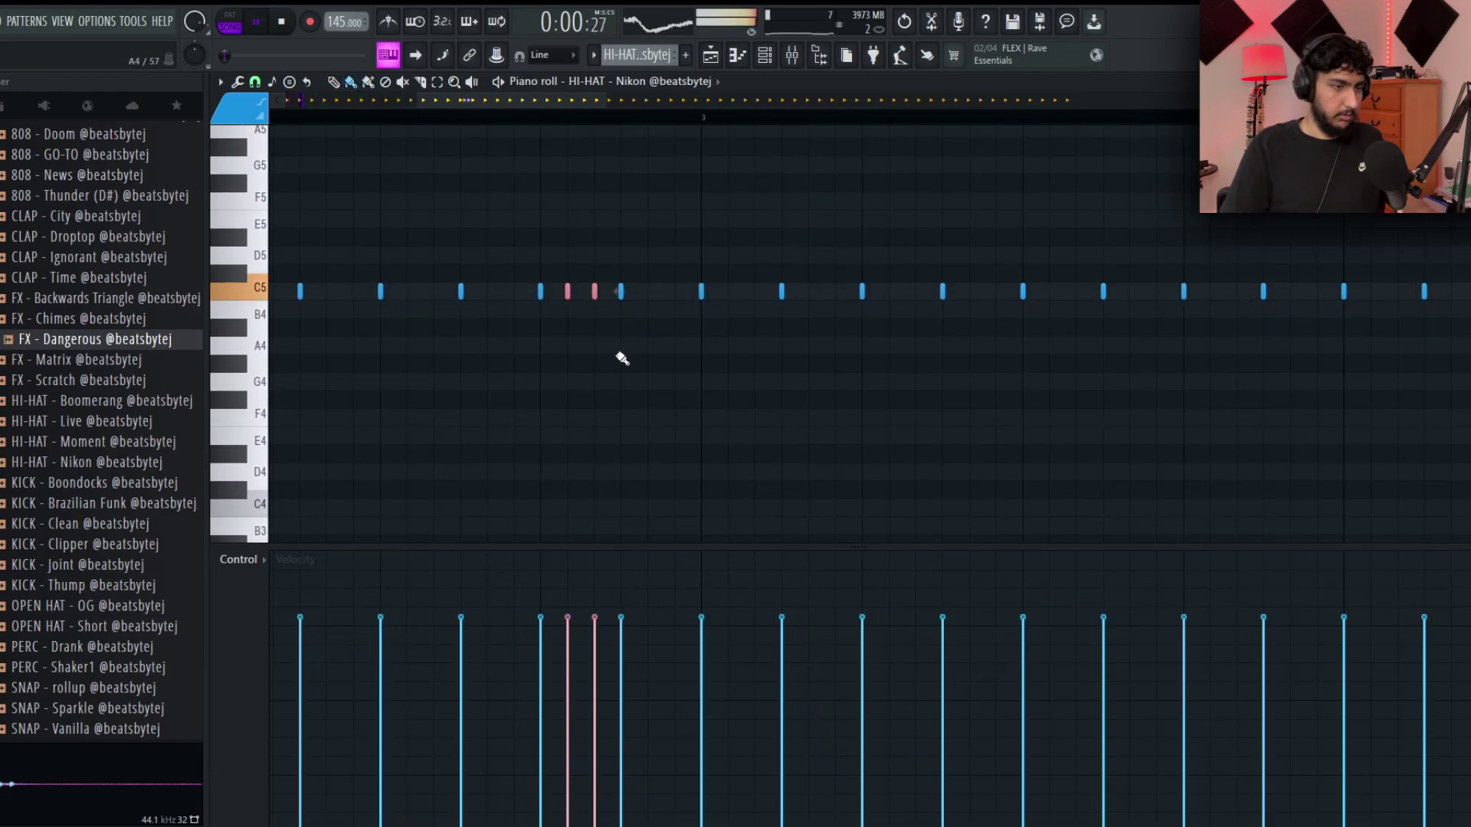
Add the same fast C5 hi-hat roll near the end of bar 6 while the pattern plays.
scroll(574, 303, down, 5)
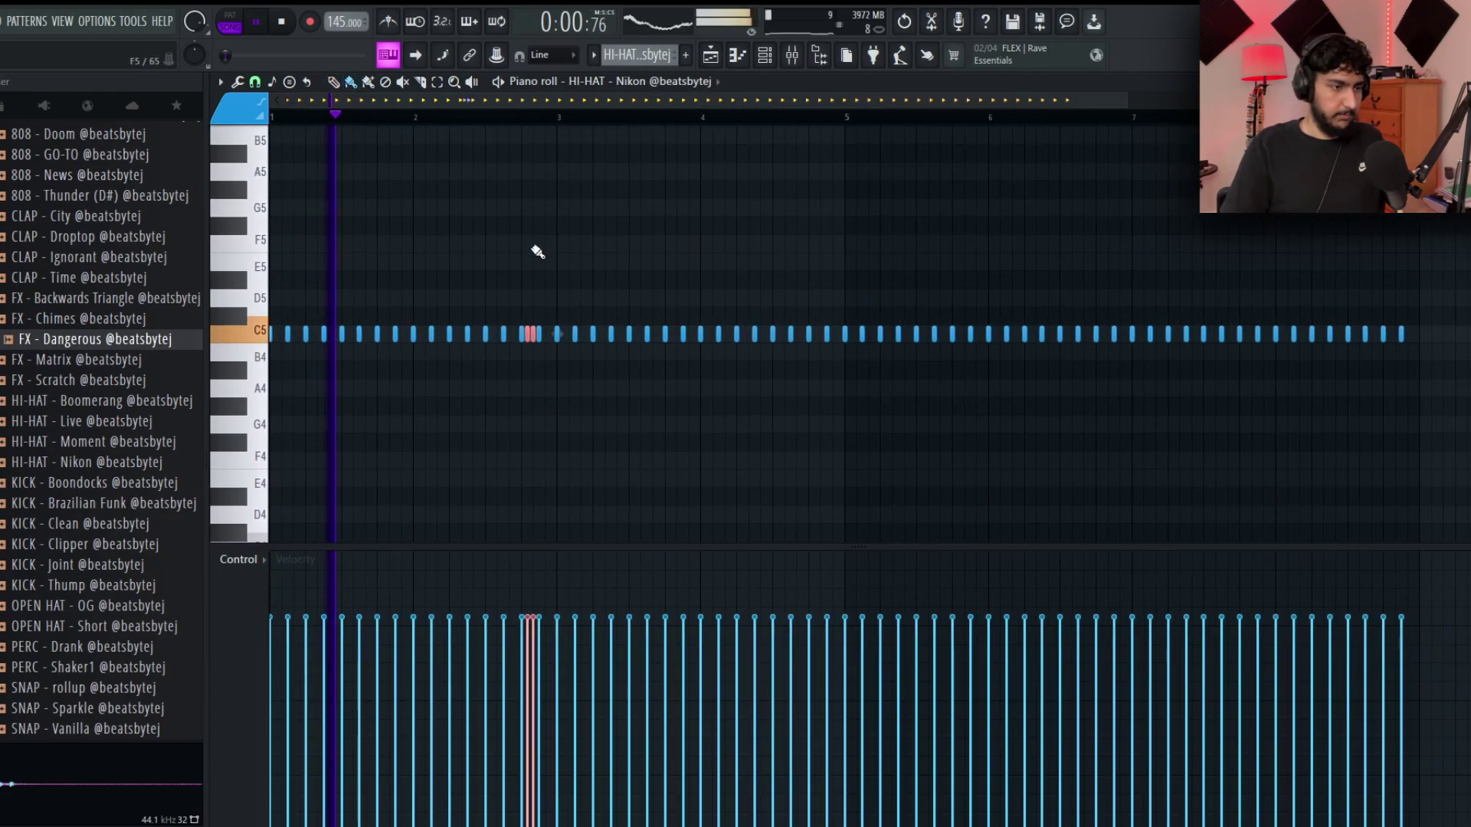
drag(571, 269, 622, 246)
ctrl+click(651, 268)
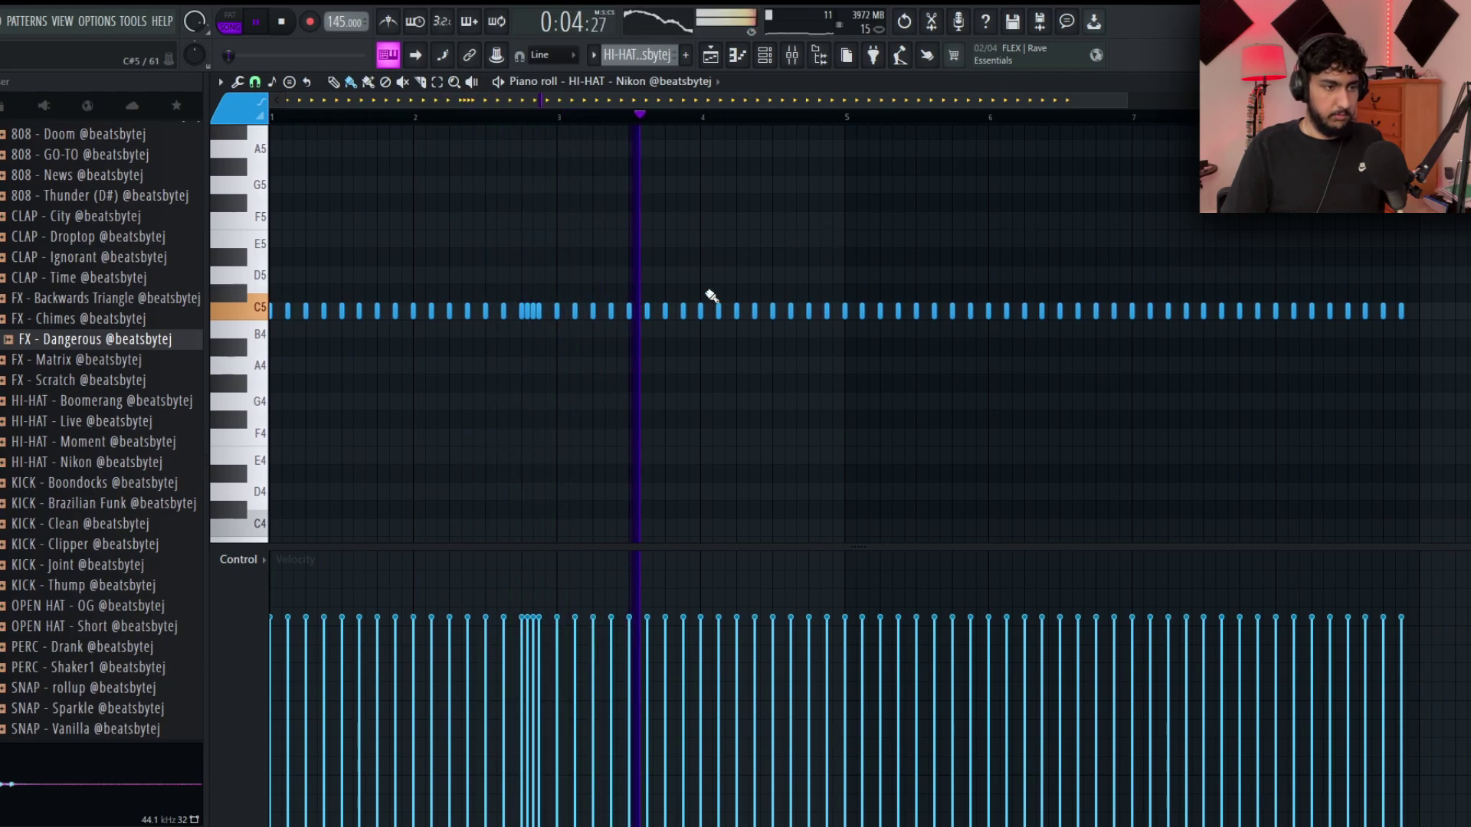
scroll(944, 364, down, 3)
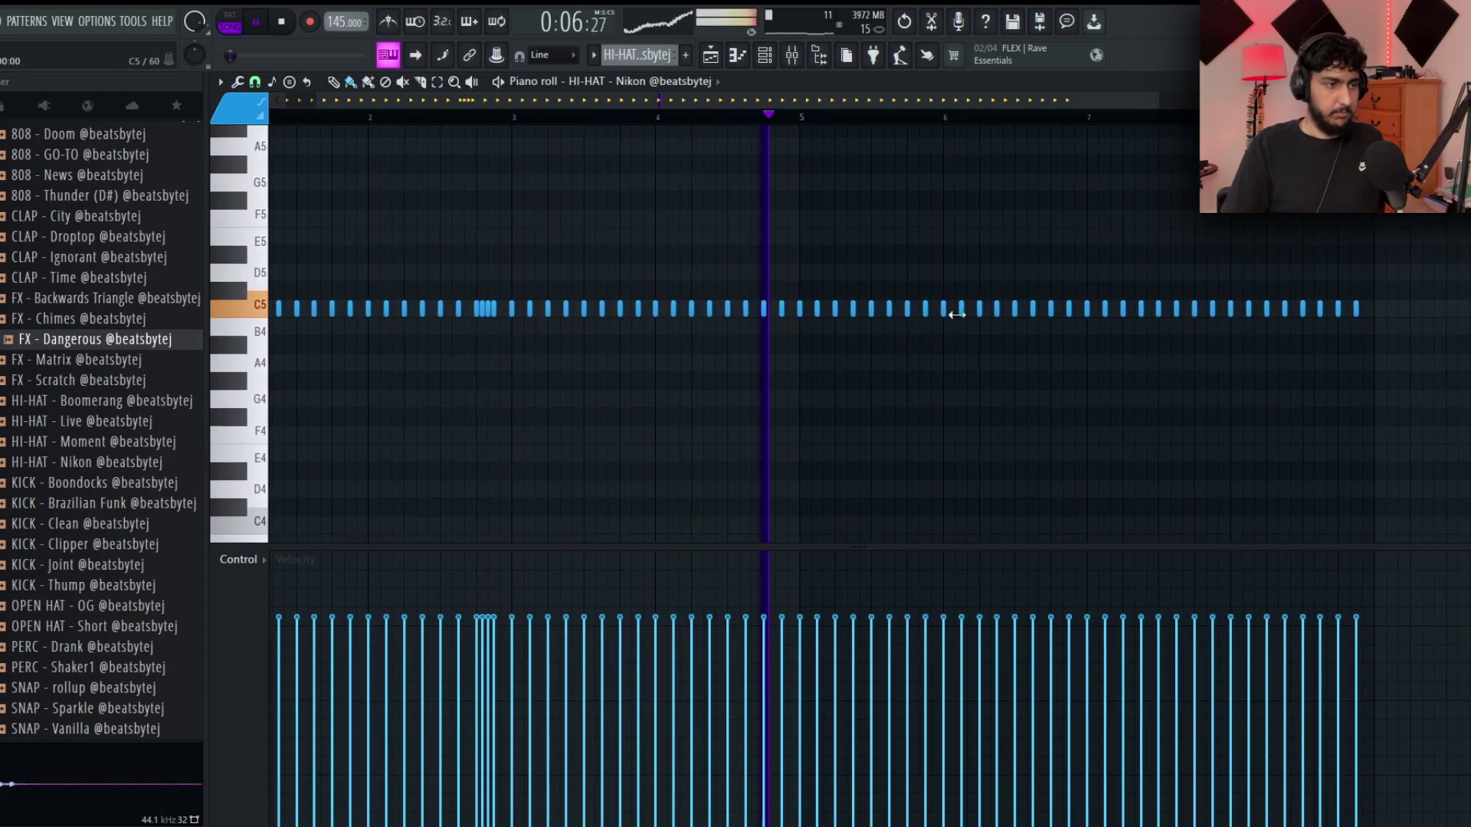
scroll(1009, 363, up, 3)
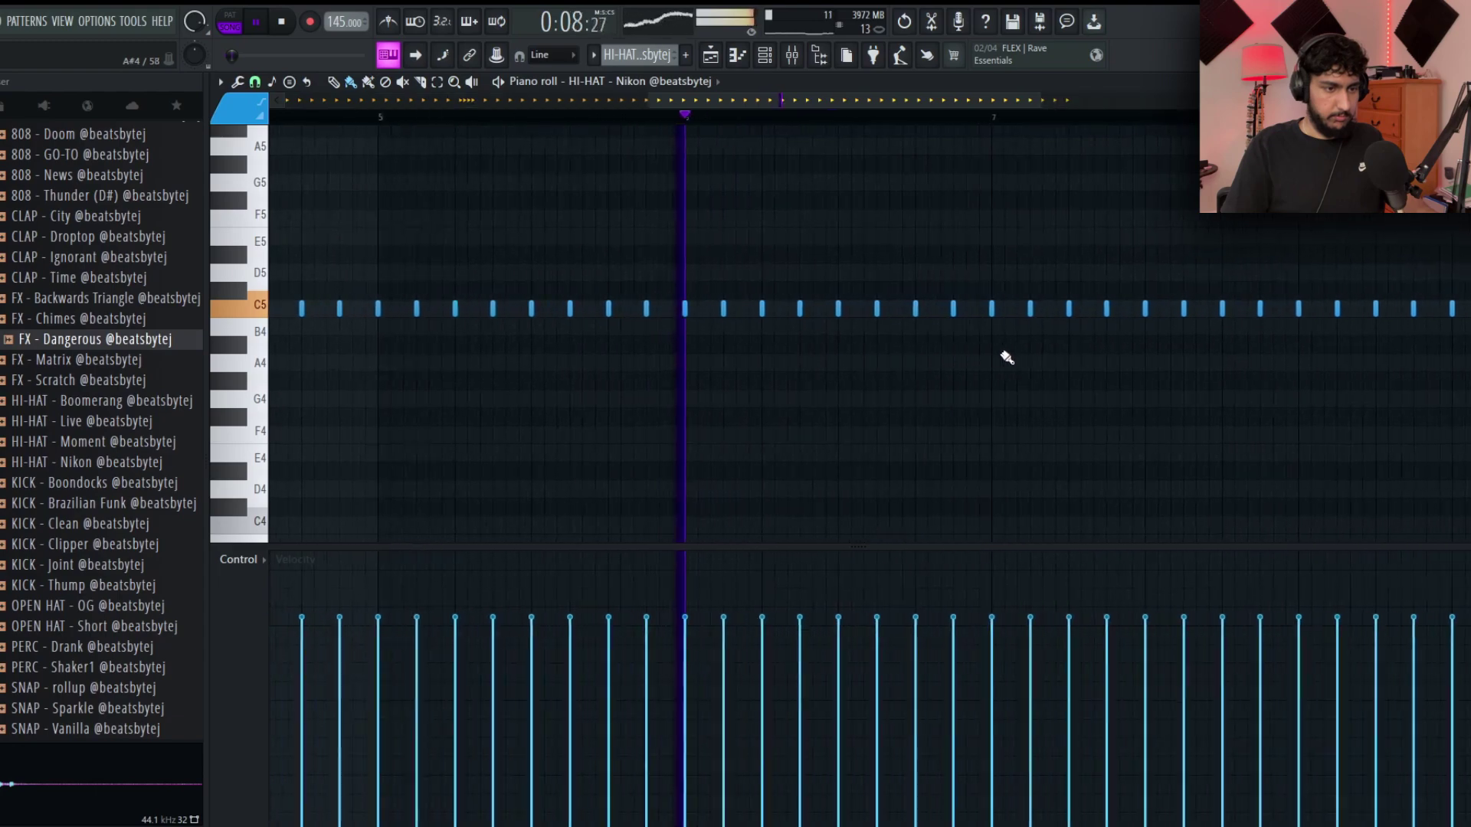
drag(883, 312, 909, 312)
scroll(1015, 365, down, 5)
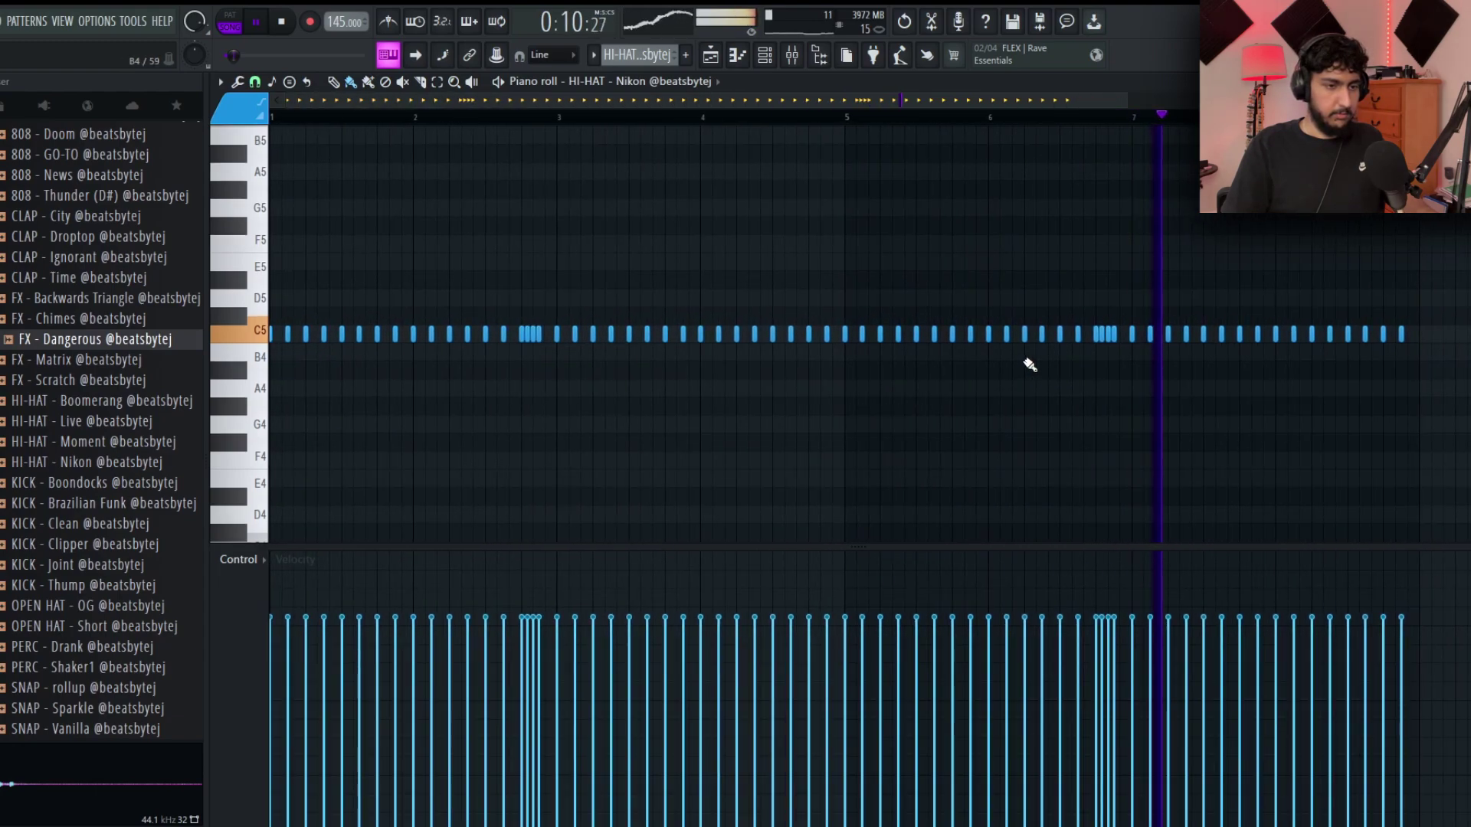
Set the snap to 1/2 step and paint a five-note hi-hat roll on G4 near the end of bar 4.
click(255, 81)
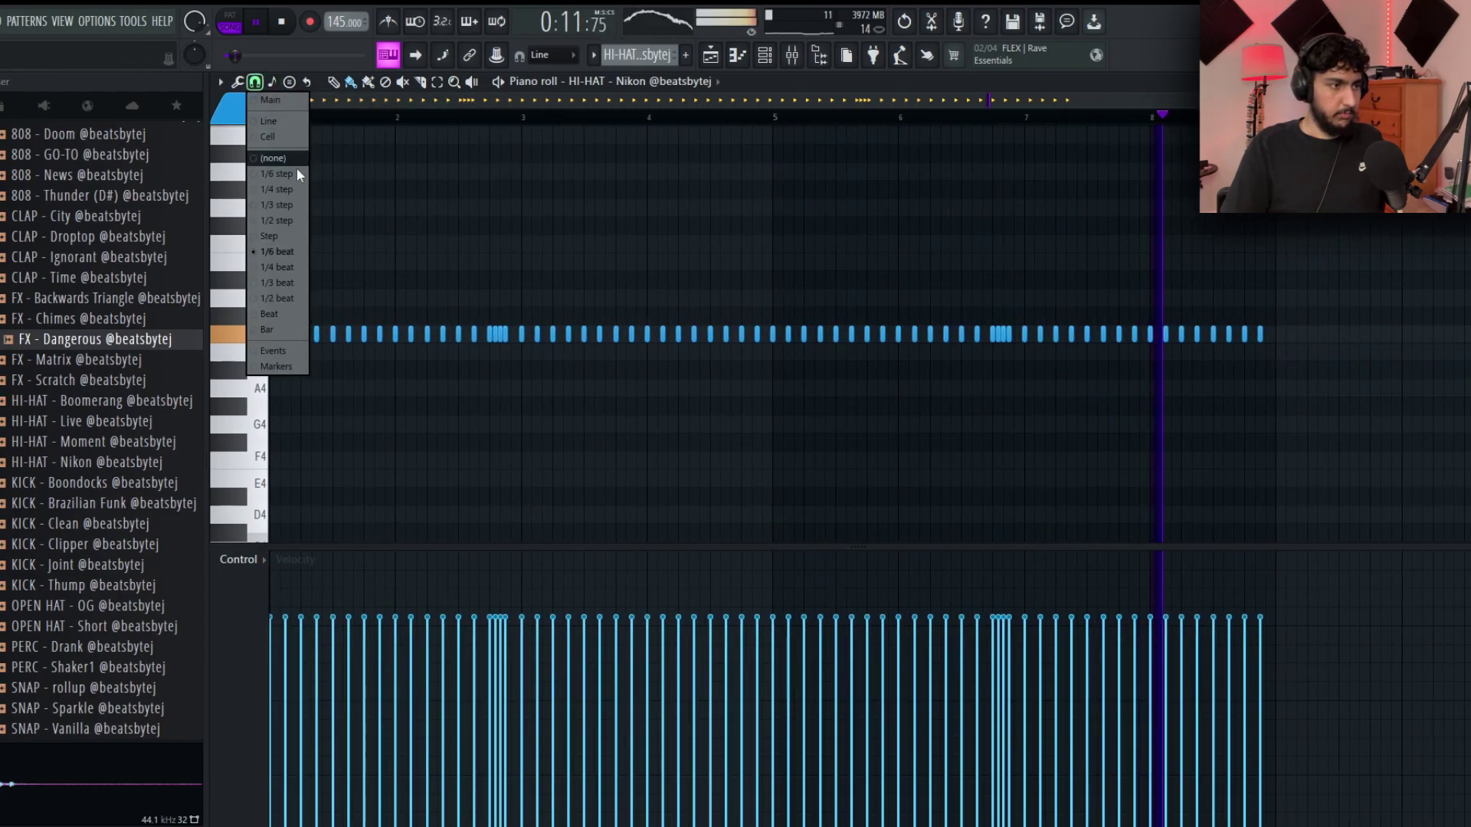
click(286, 220)
scroll(747, 307, up, 3)
scroll(705, 413, down, 2)
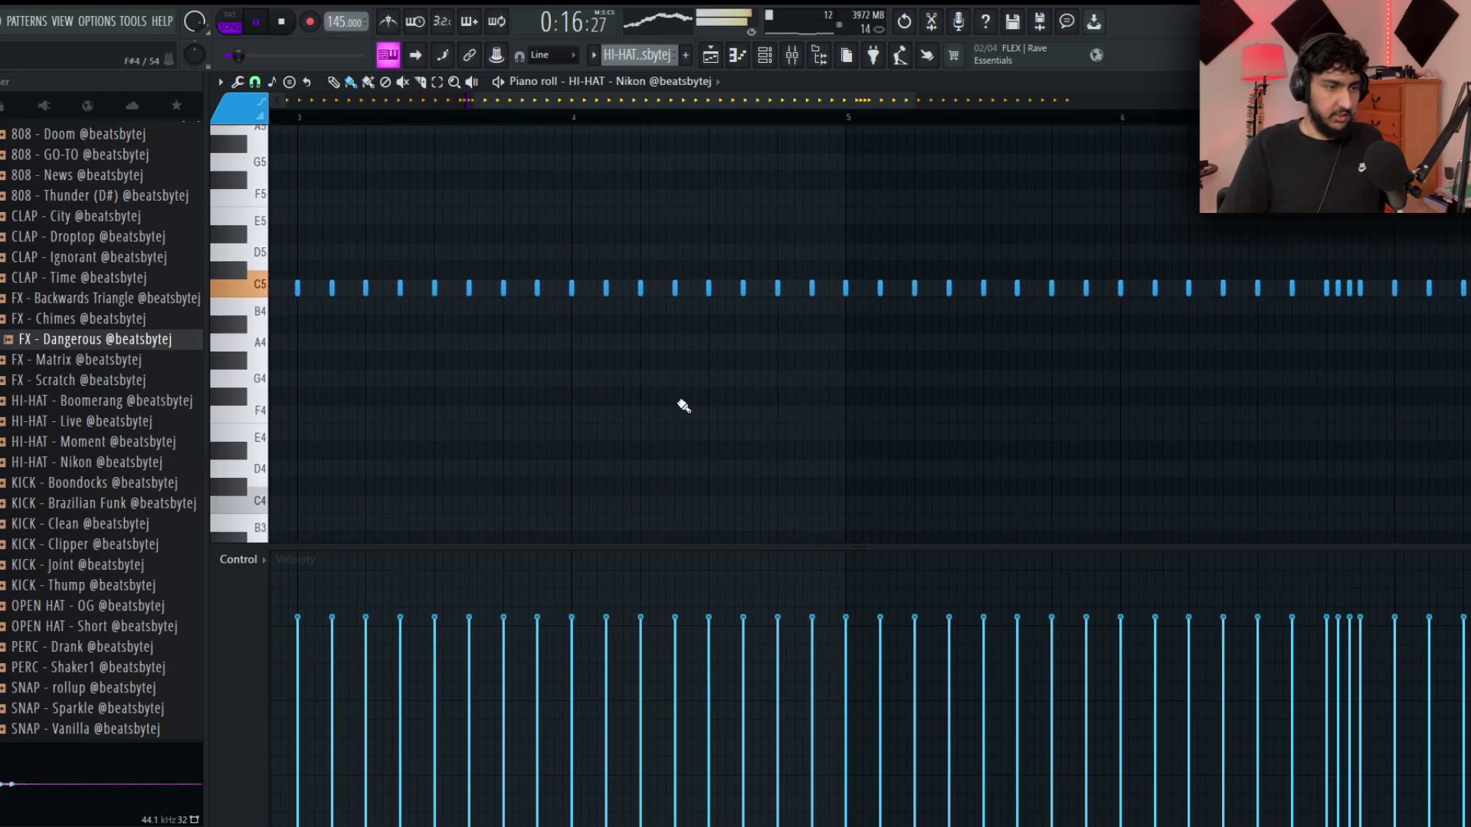
scroll(812, 373, up, 1)
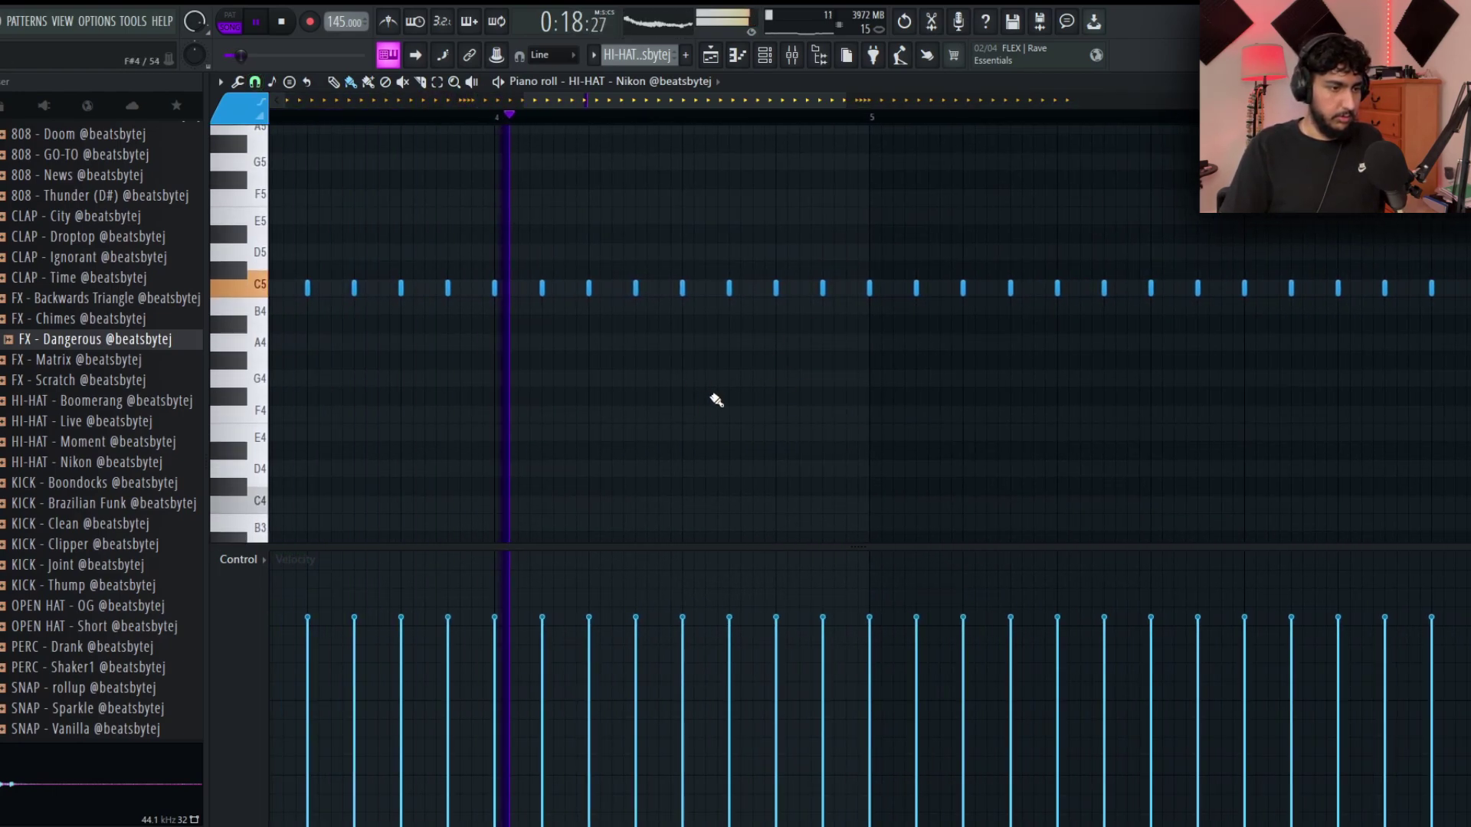
drag(784, 383, 823, 381)
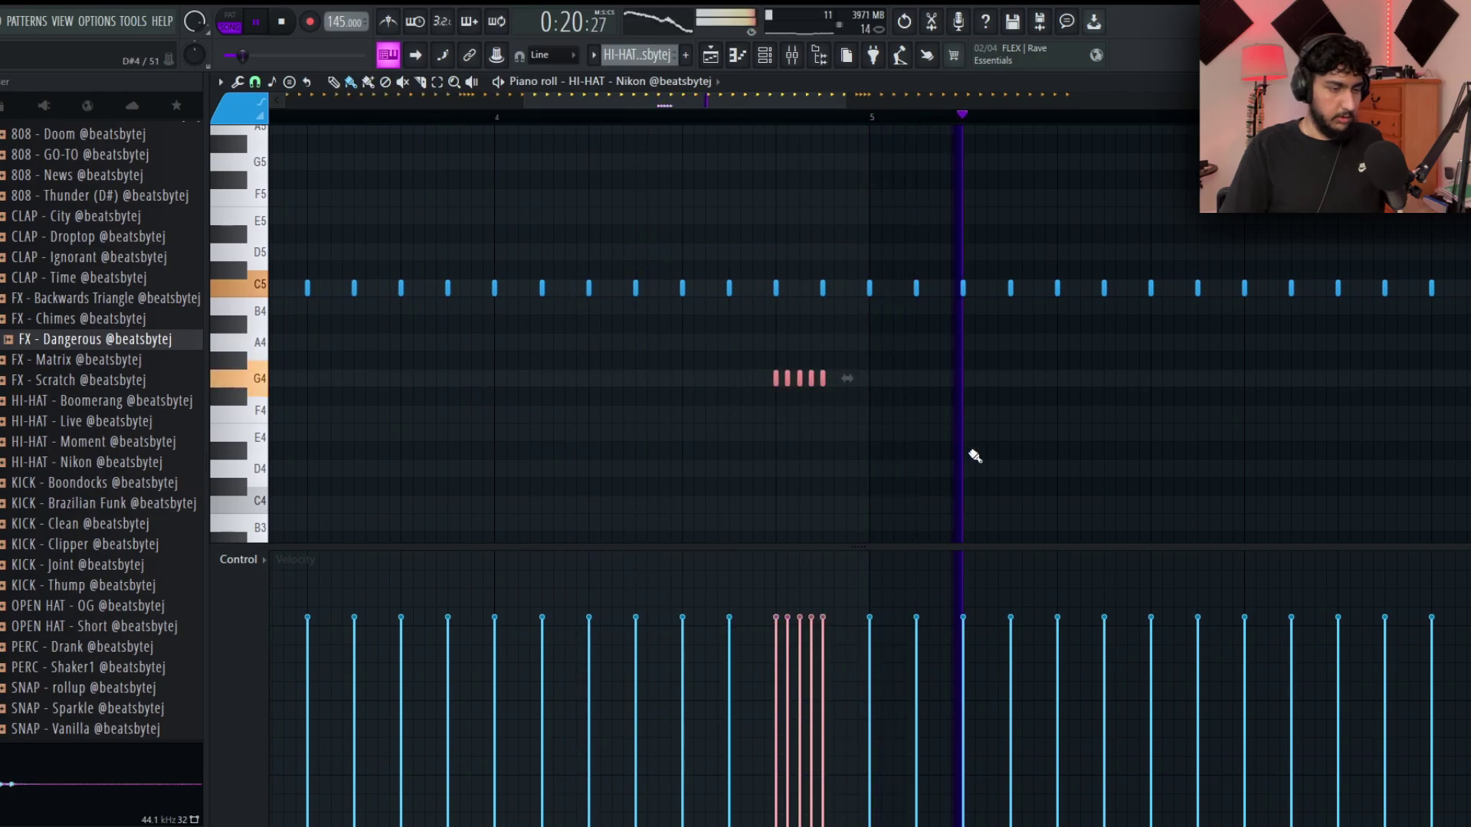
Listen to the hi-hat pattern with its rolls, stop playback and return to the playlist.
scroll(868, 268, down, 3)
scroll(992, 201, up, 5)
scroll(992, 203, down, 5)
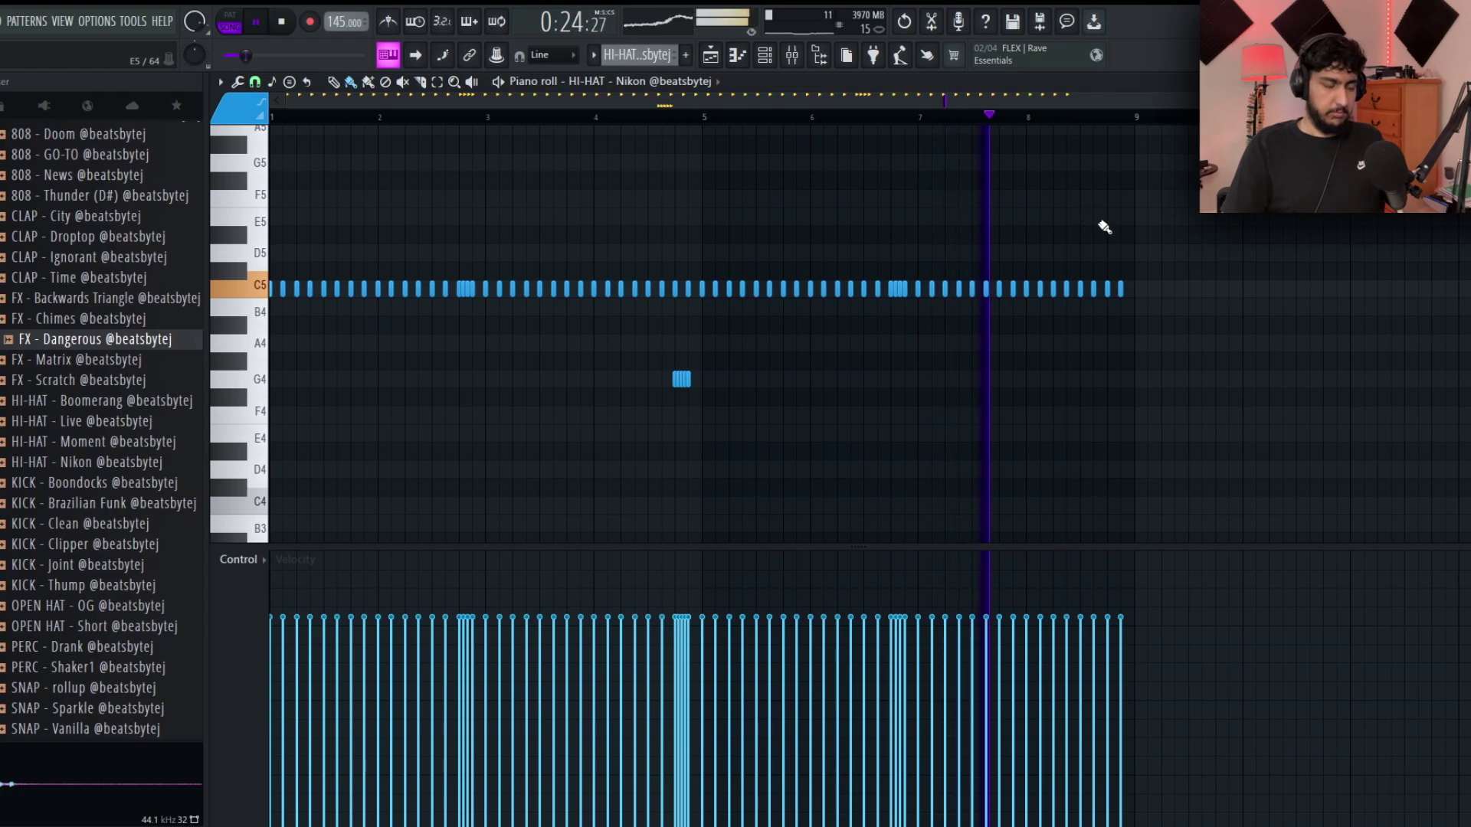
scroll(1104, 223, up, 1)
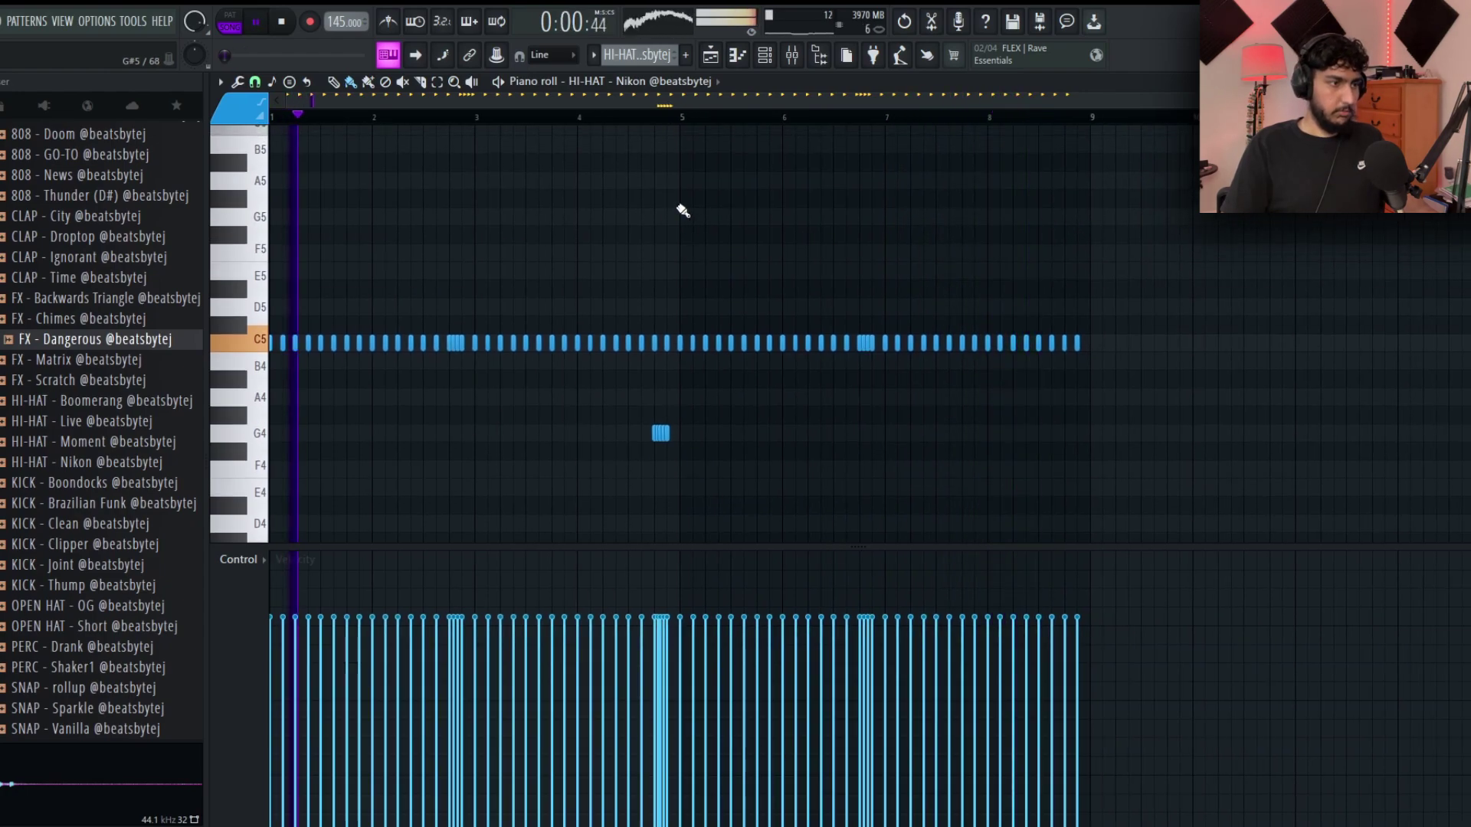
scroll(674, 217, down, 1)
key(space)
key(Escape)
Load SoundShifter Pitch Stereo in the Master's first effect slot and audition the beat transposed by 1 semitone.
scroll(1044, 331, down, 3)
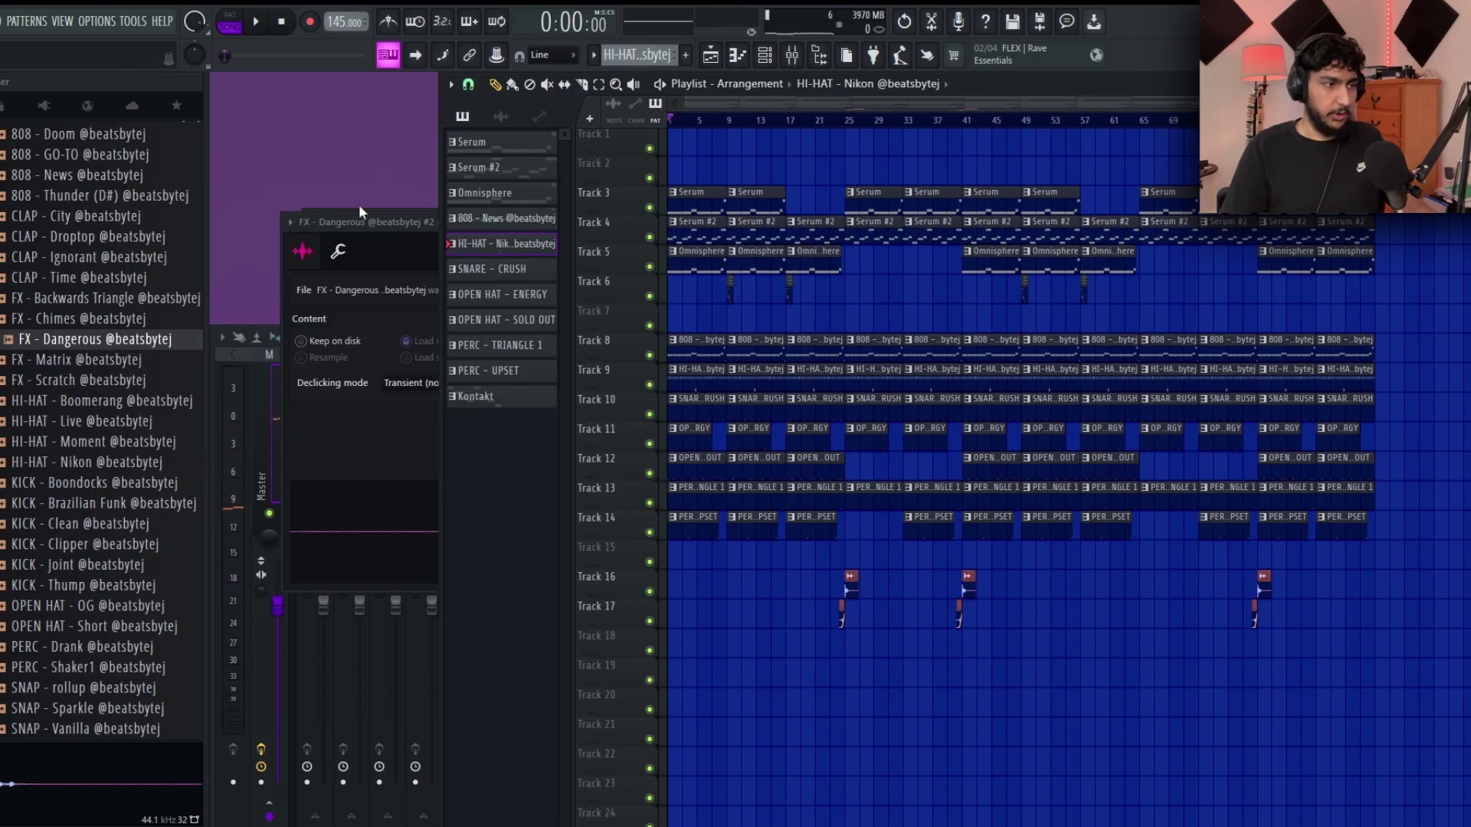
click(270, 481)
click(1420, 394)
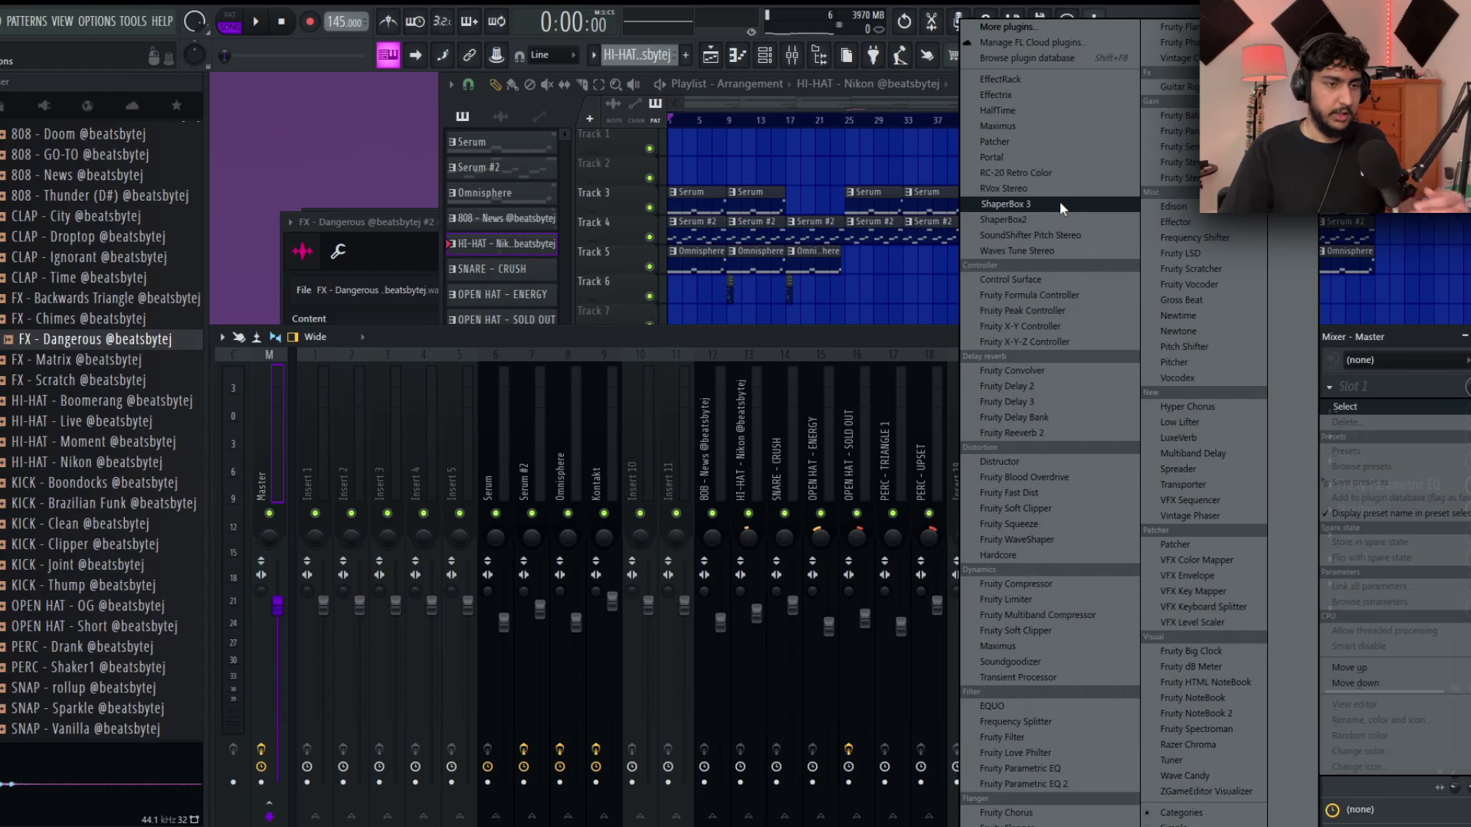
click(1080, 233)
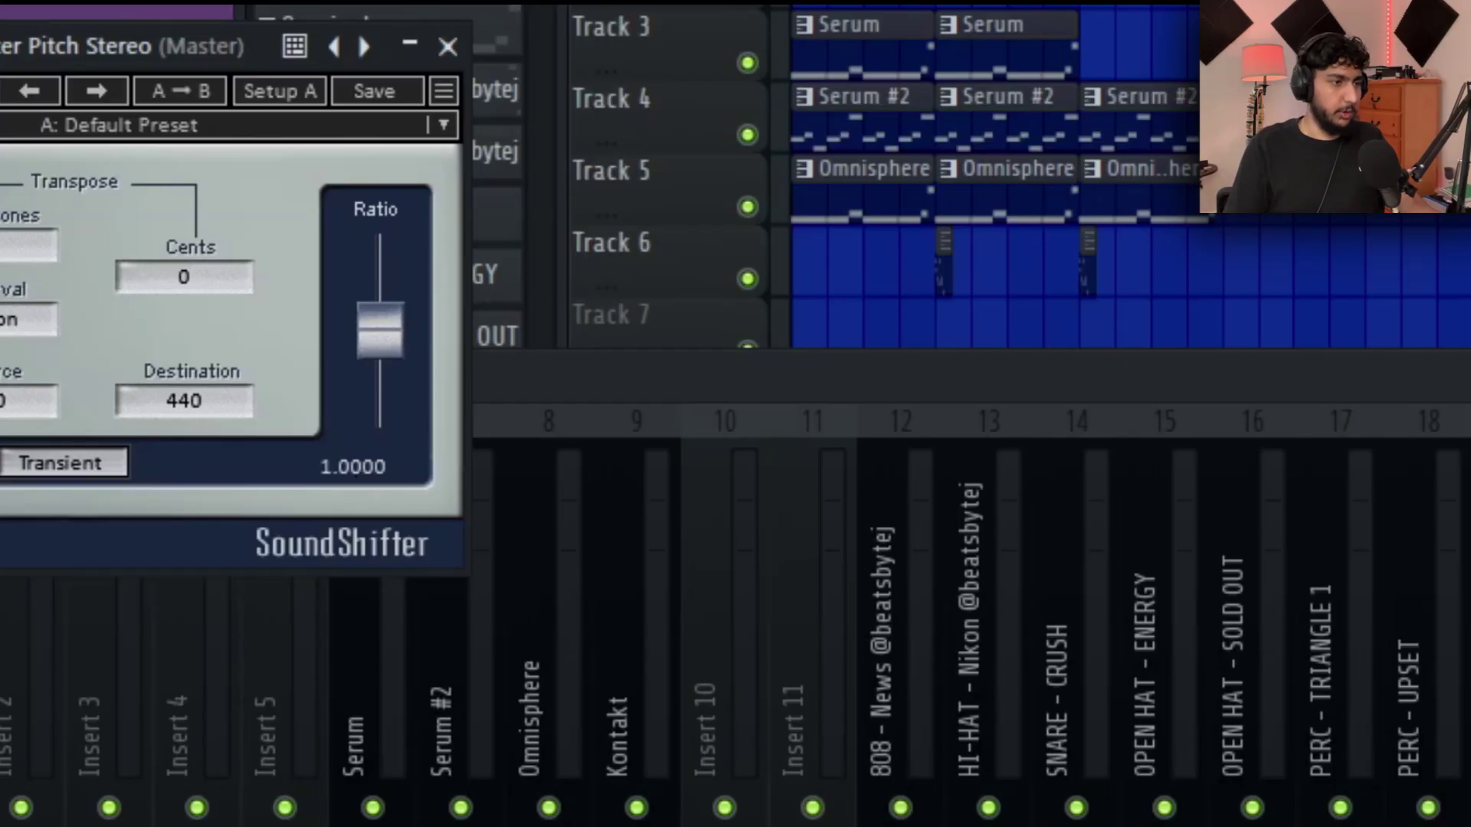
drag(59, 65, 663, 121)
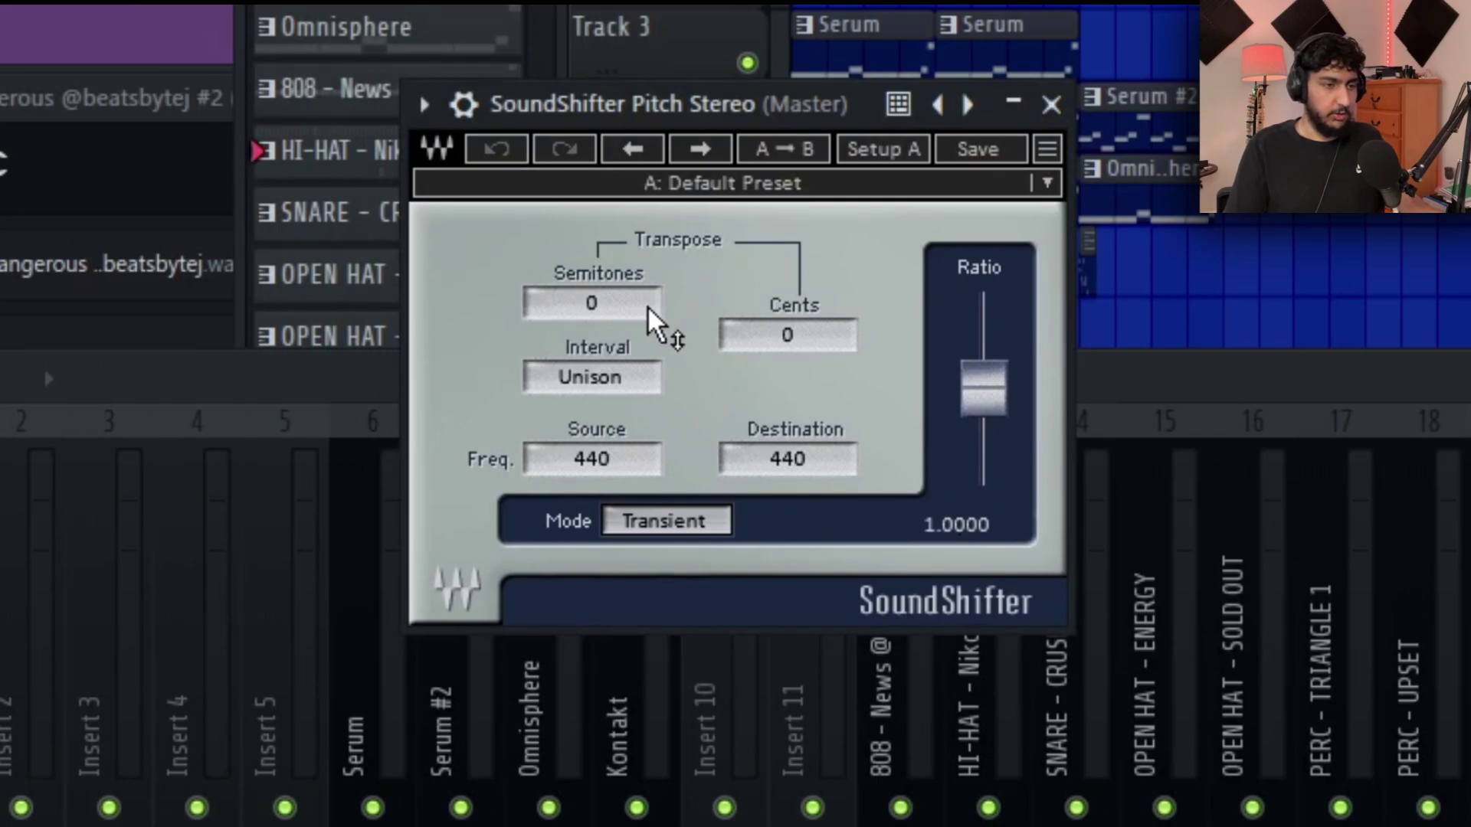
drag(618, 318, 634, 304)
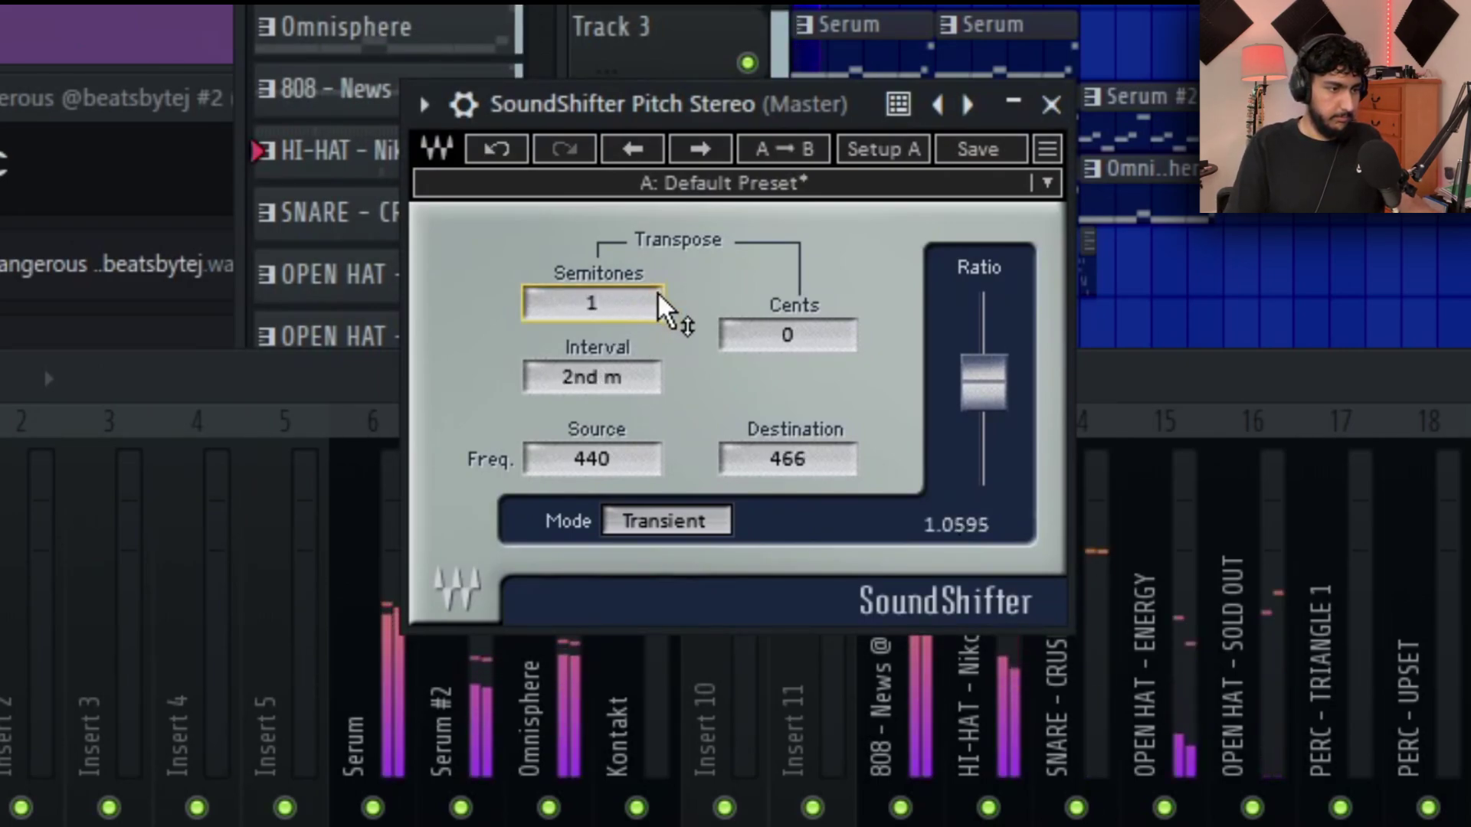
scroll(659, 296, up, 1)
scroll(636, 312, down, 3)
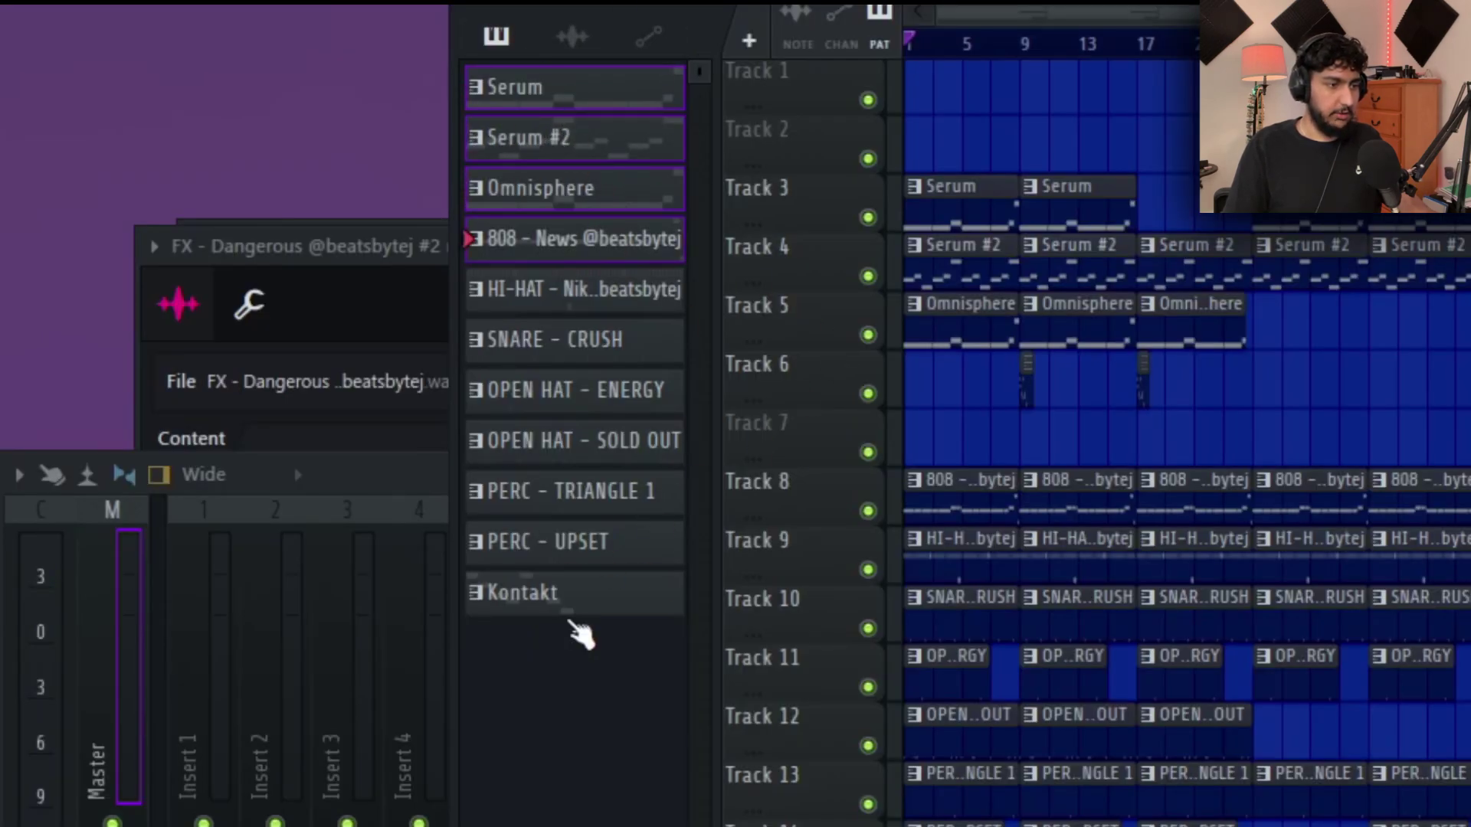
Transpose the Serum, Serum #2, Omnisphere, 808 and Kontakt patterns together, play the song and check the Master's effects.
right_click(600, 193)
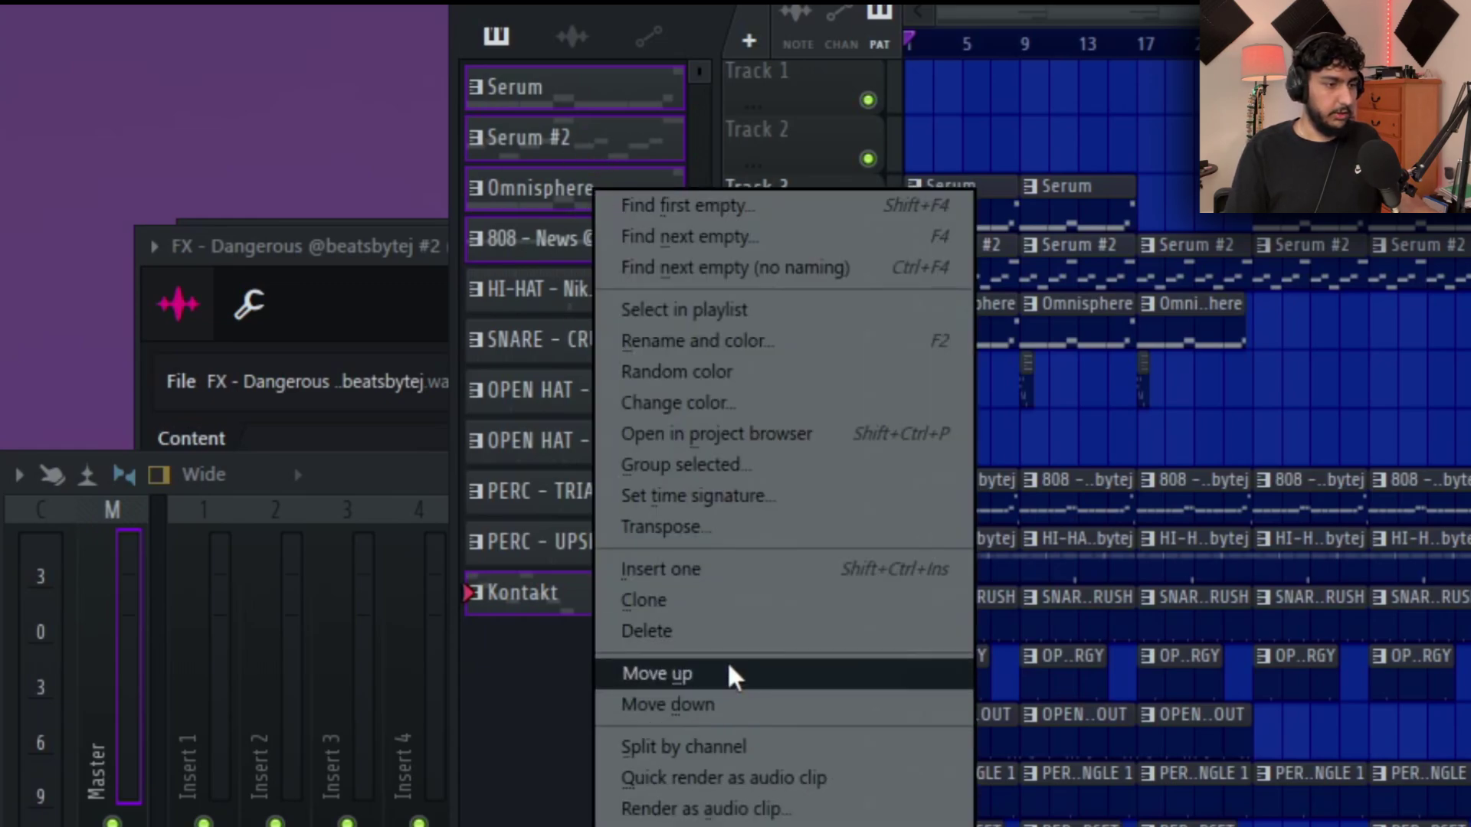
click(696, 529)
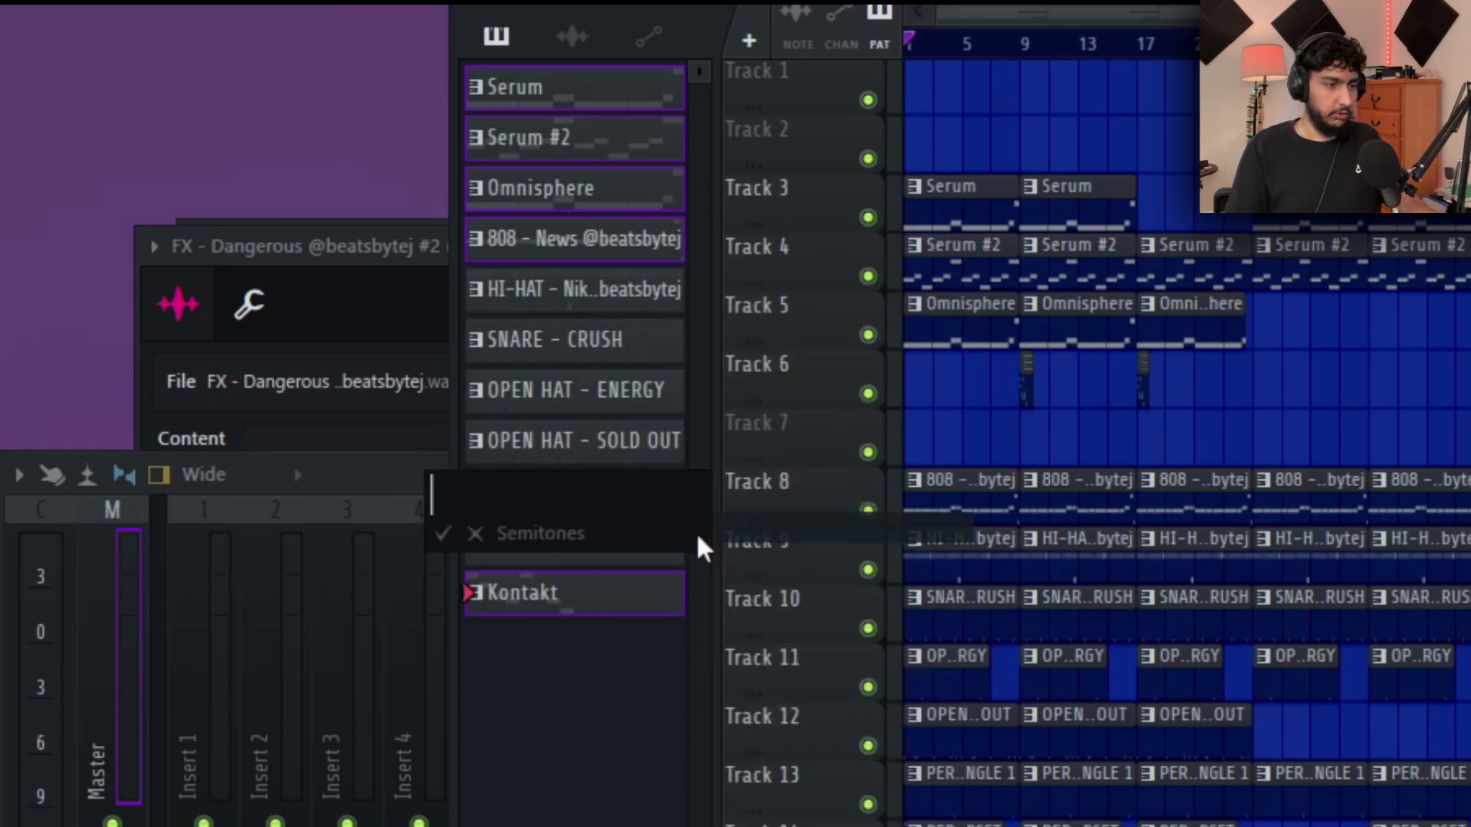
key(Return)
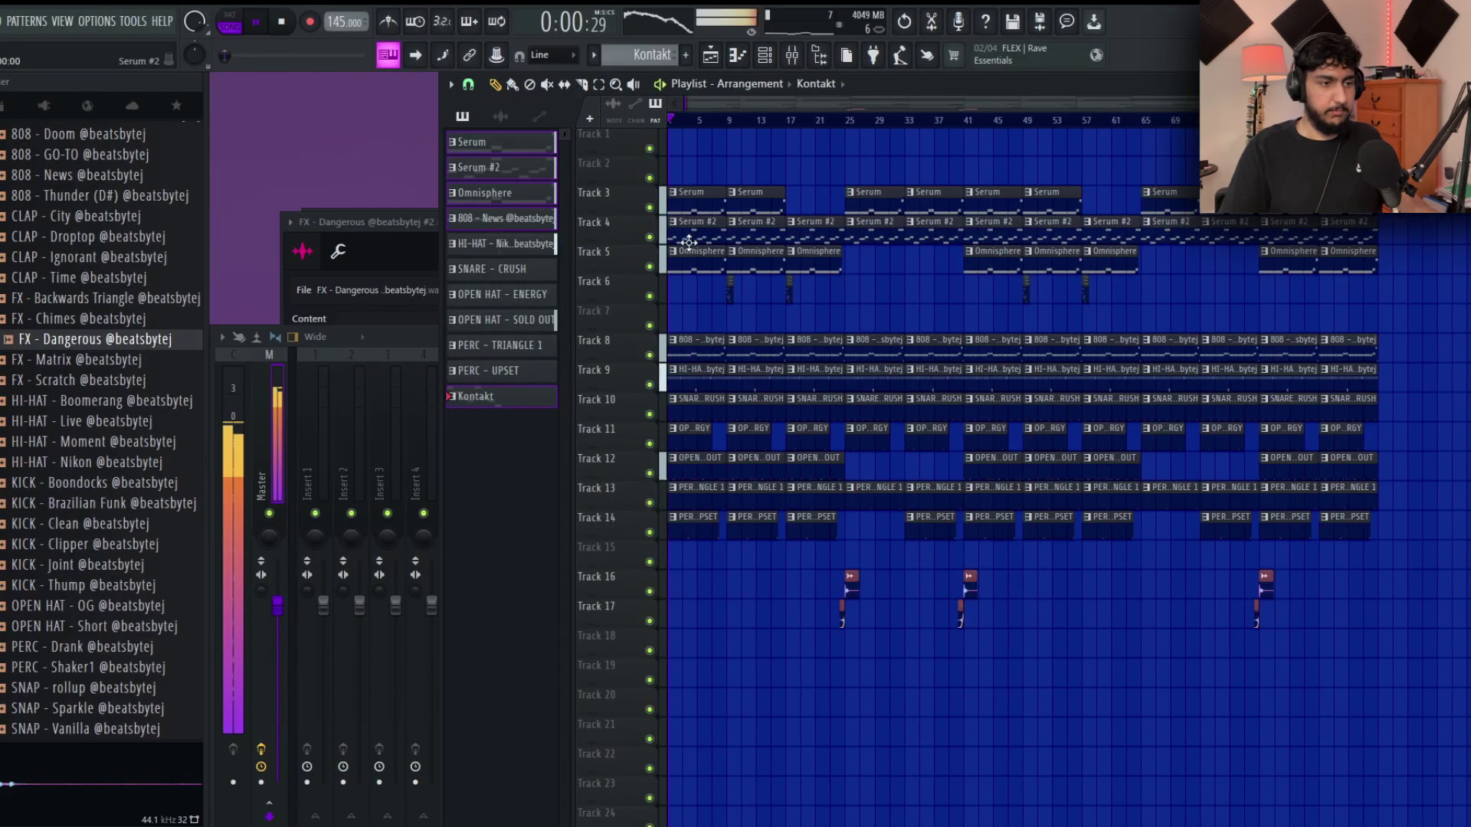
scroll(689, 242, up, 2)
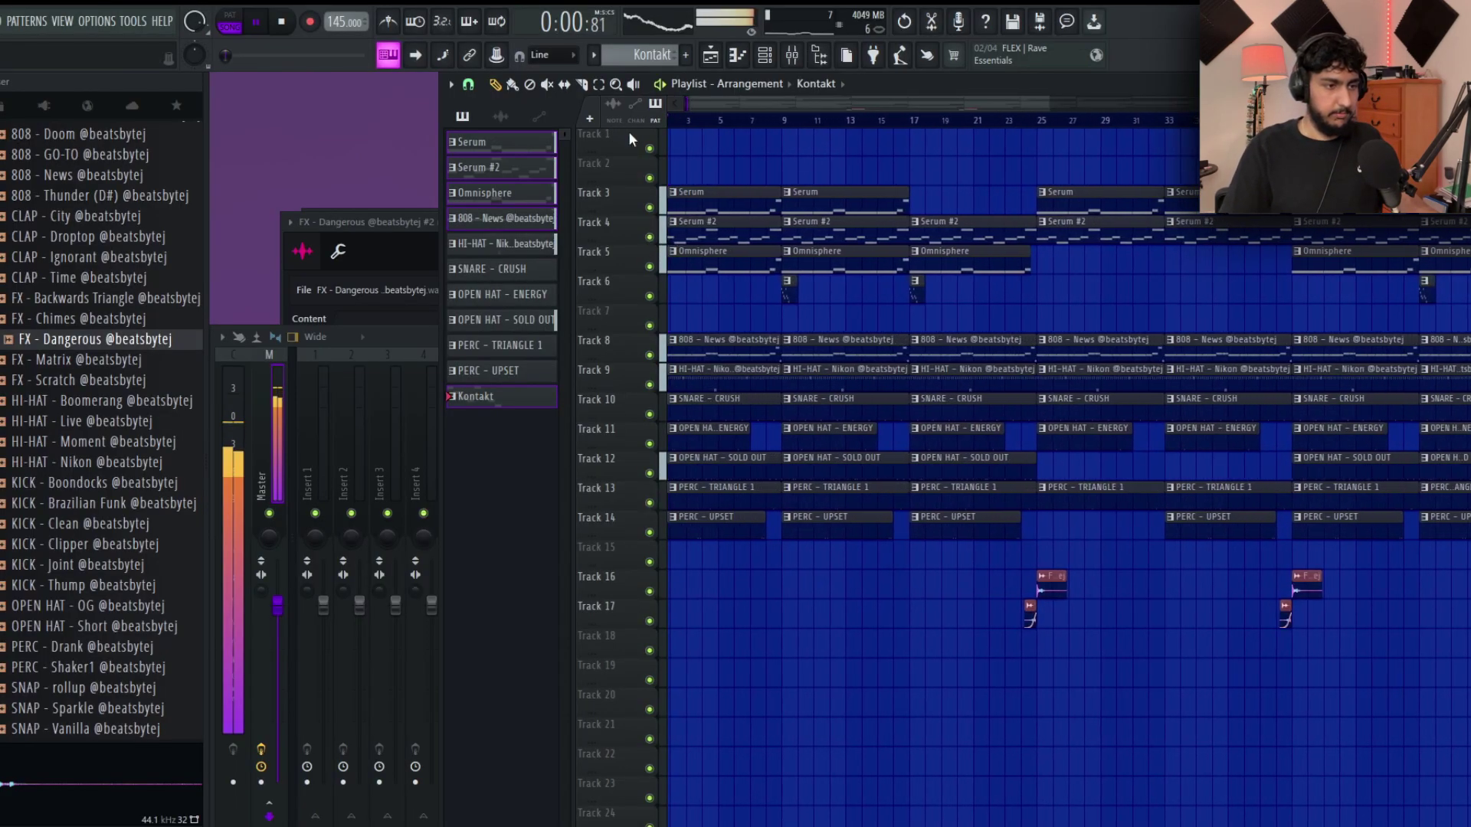
click(432, 347)
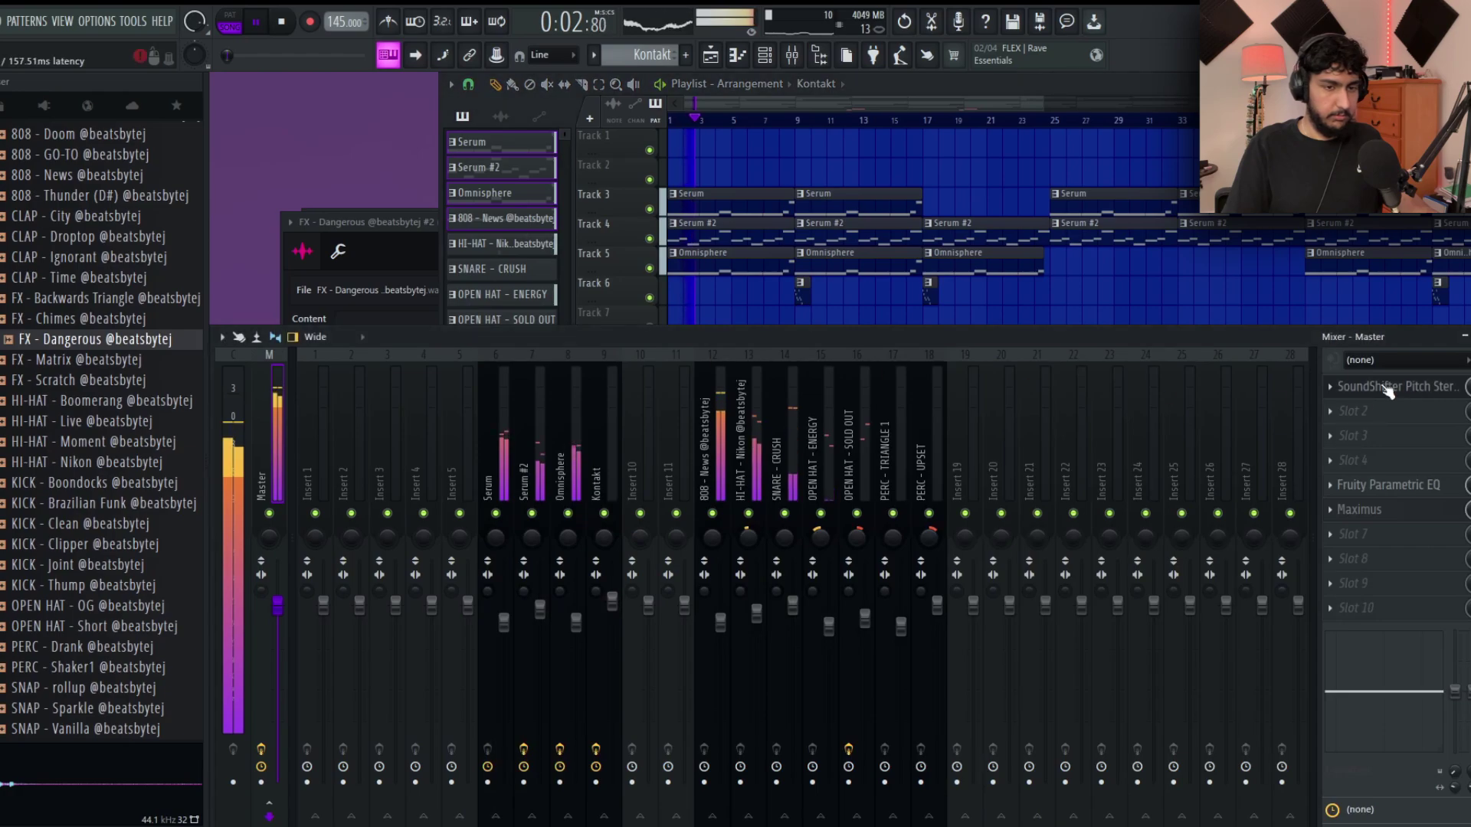
right_click(1056, 302)
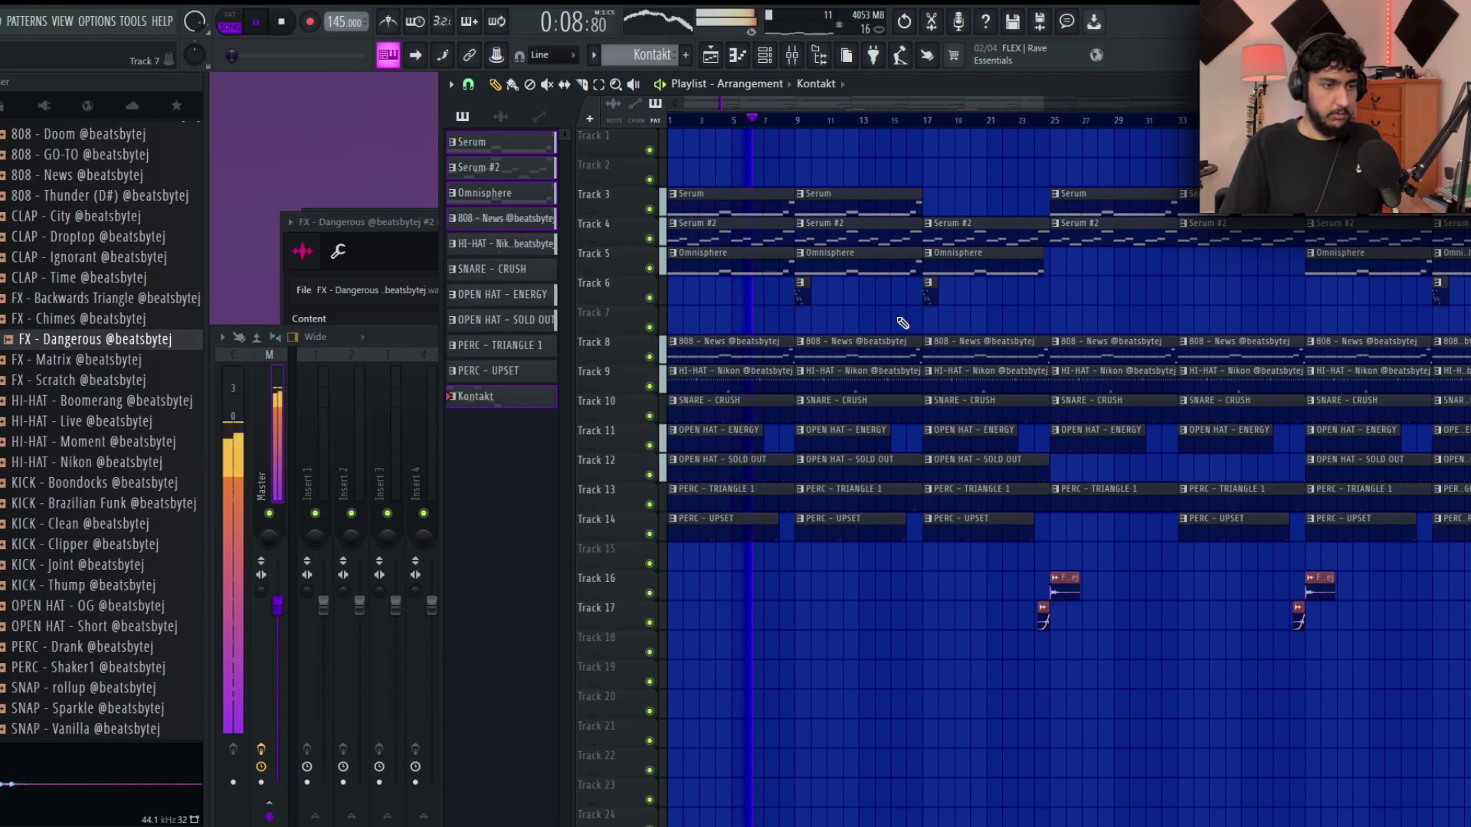
Add the Roll up Tej V2 sample from the favorites to track 15 at about bar 7, across the bar 9 transition.
scroll(947, 579, down, 2)
scroll(808, 518, down, 1)
scroll(804, 523, up, 1)
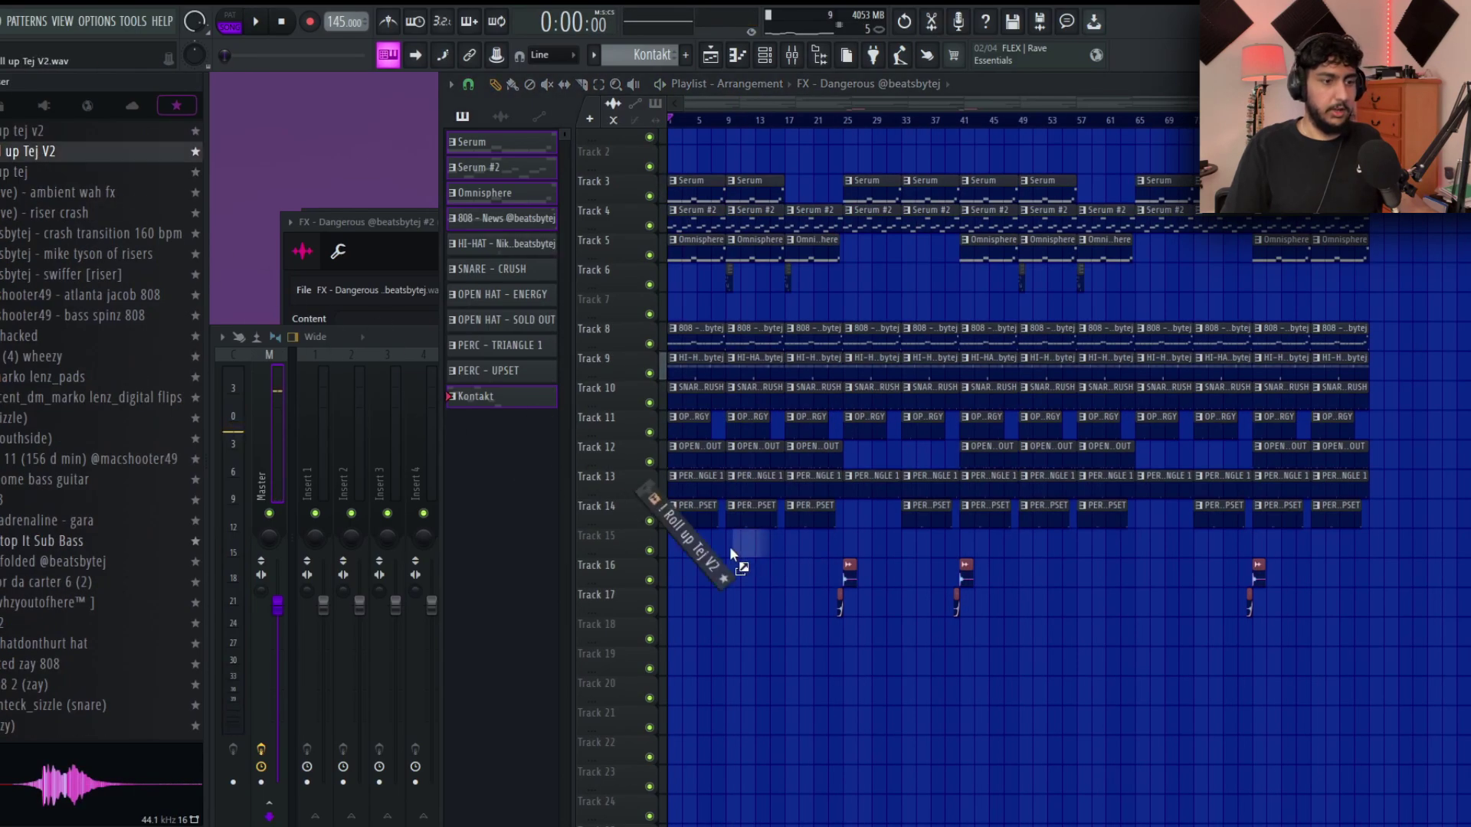
drag(731, 549, 719, 543)
scroll(720, 544, up, 3)
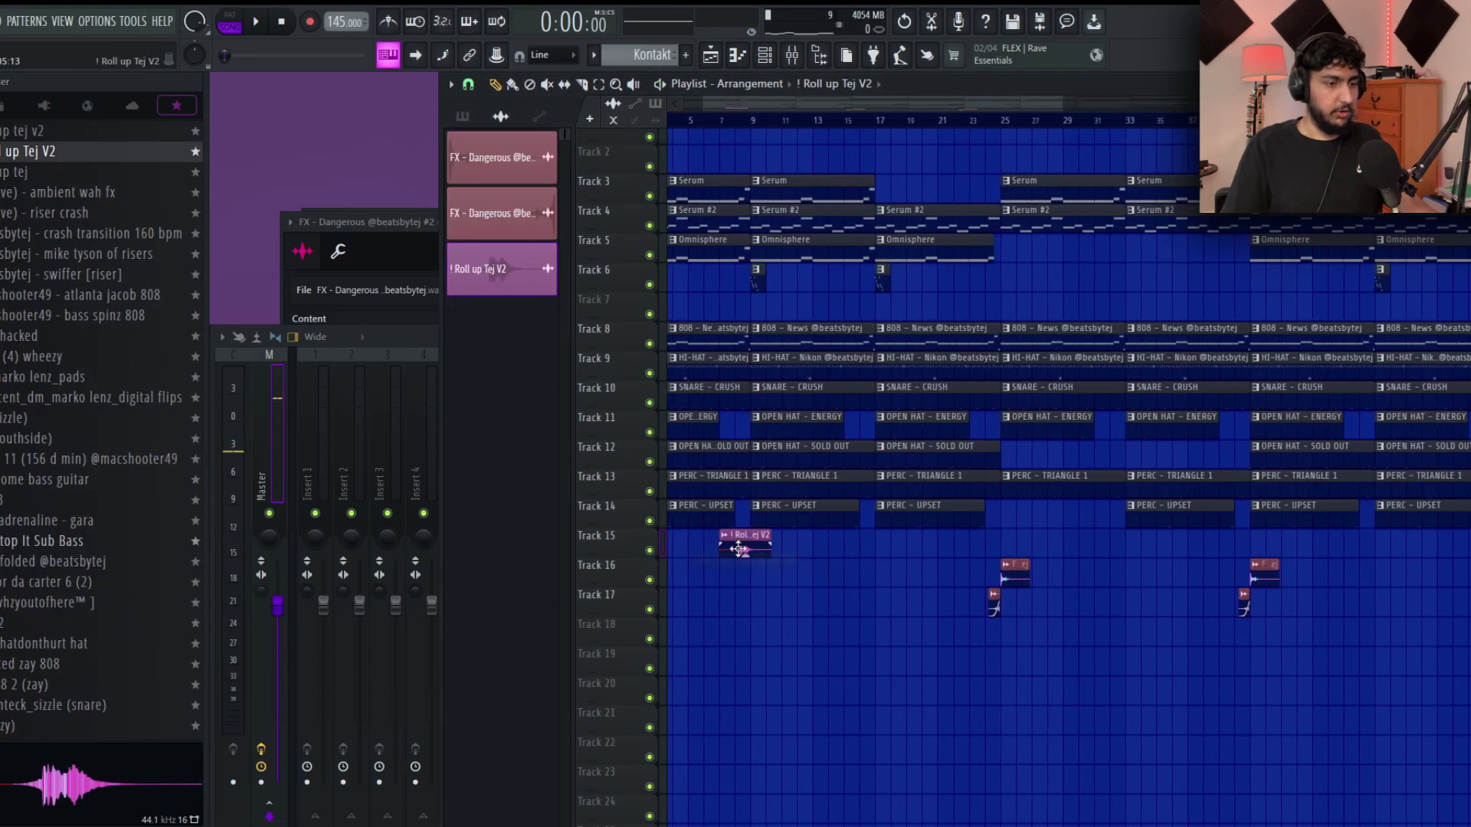
scroll(1071, 519, down, 2)
scroll(782, 325, up, 1)
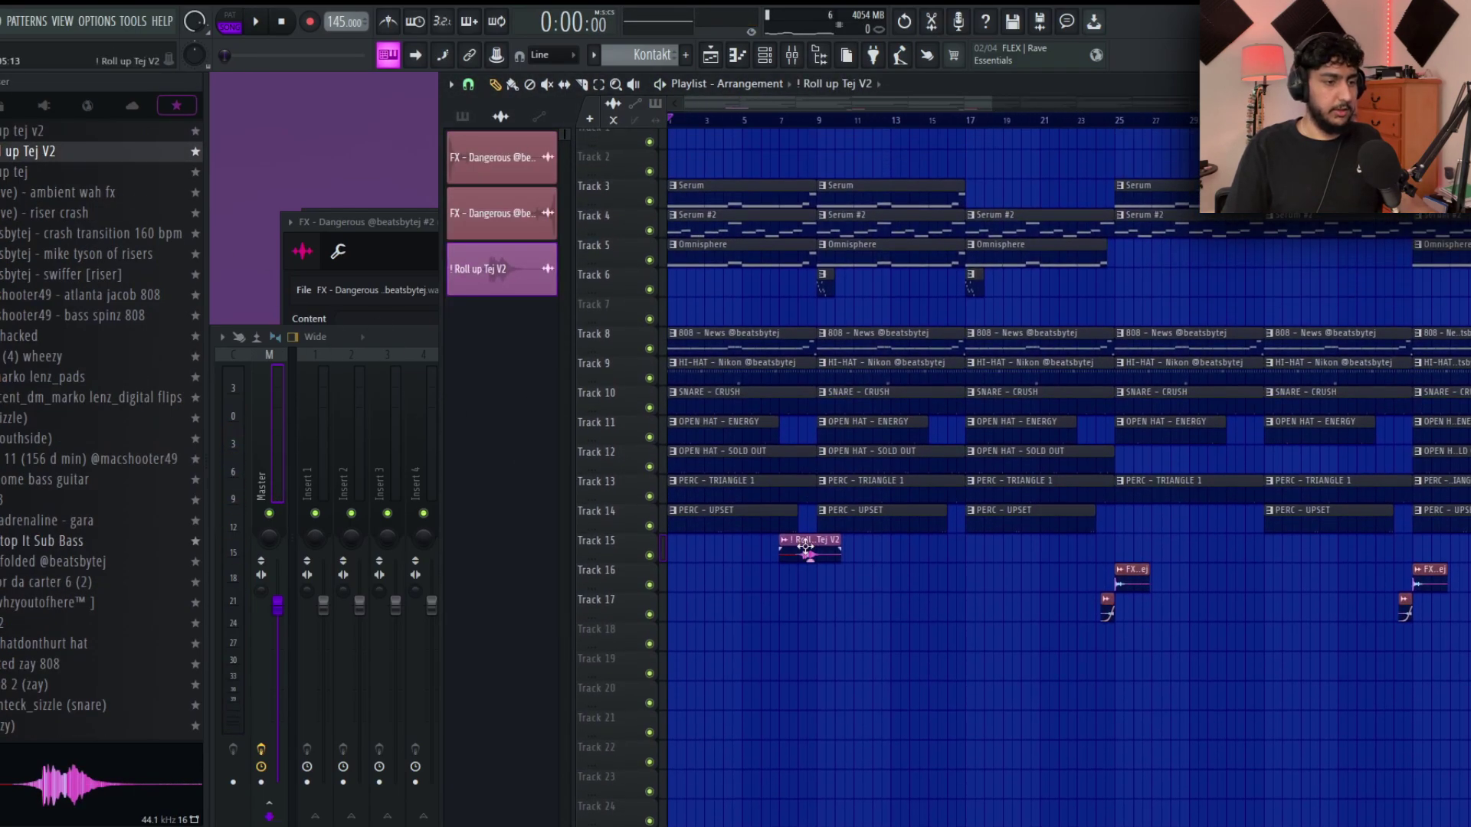